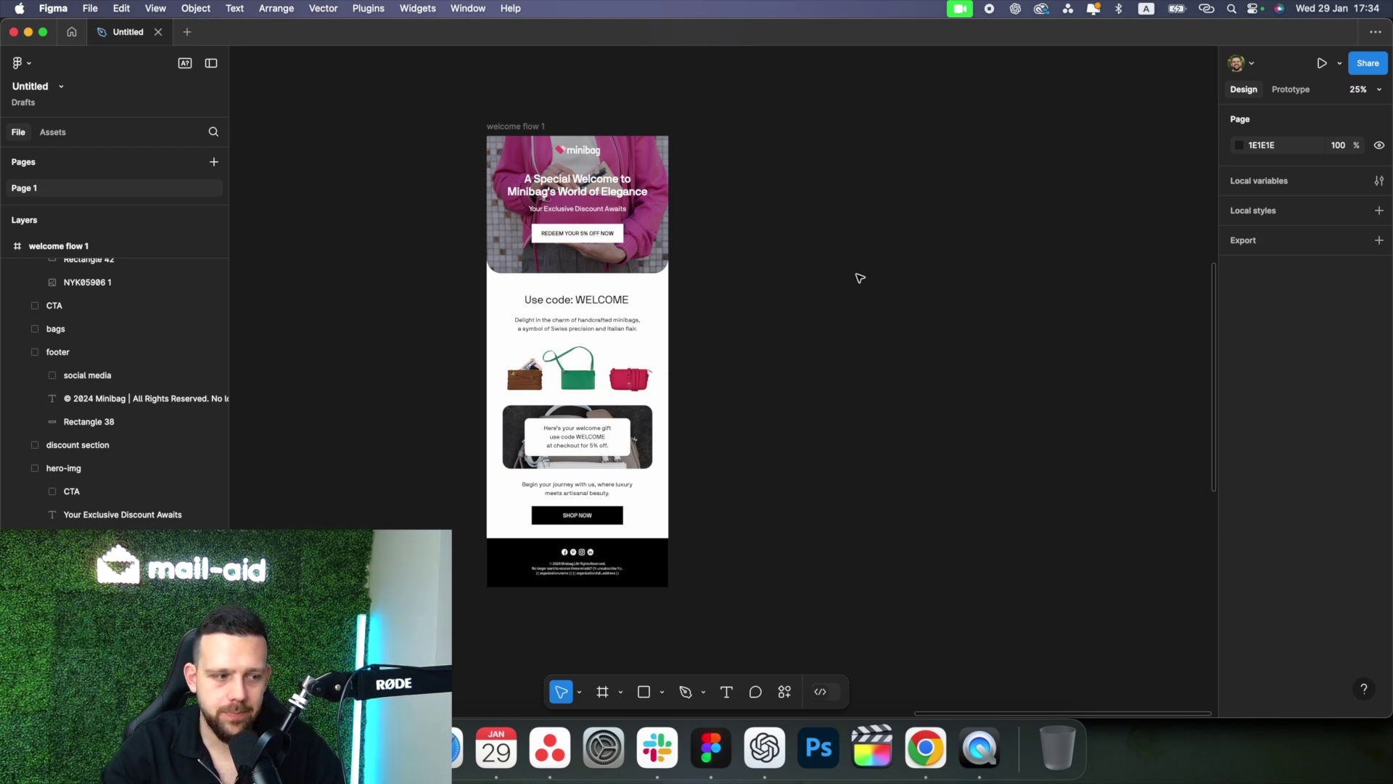
Draw Frame 1 beside welcome flow 1 and set its width to 1000.
scroll(850, 305, right, 3)
click(601, 693)
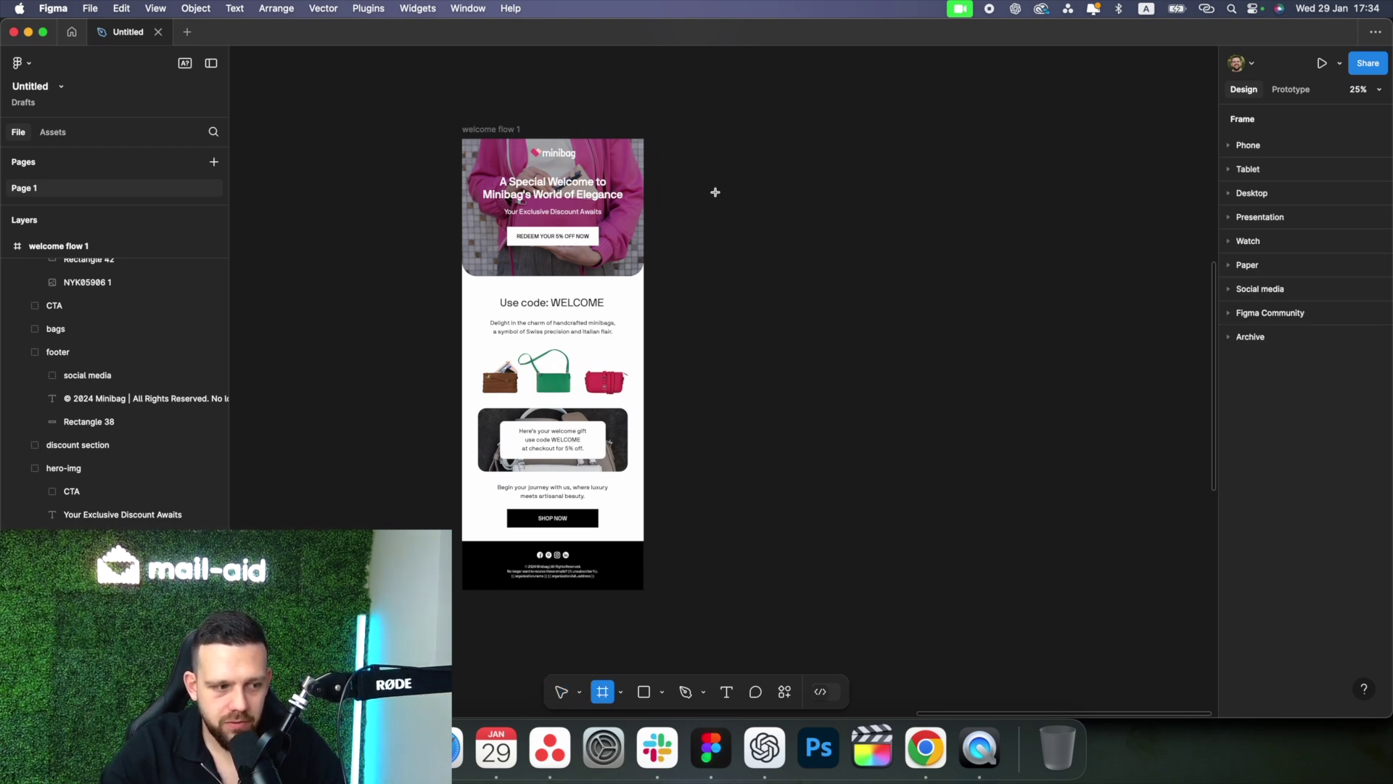
drag(663, 139, 858, 592)
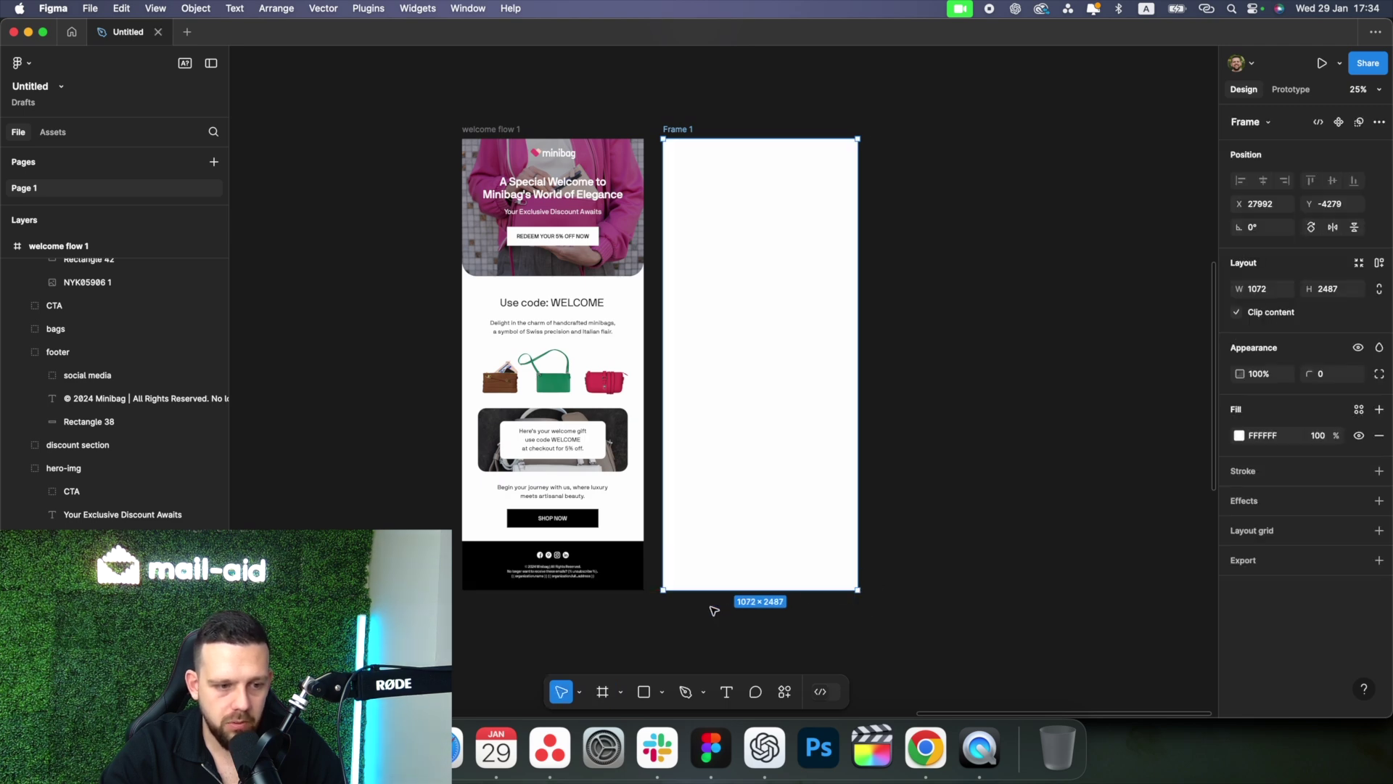
click(498, 129)
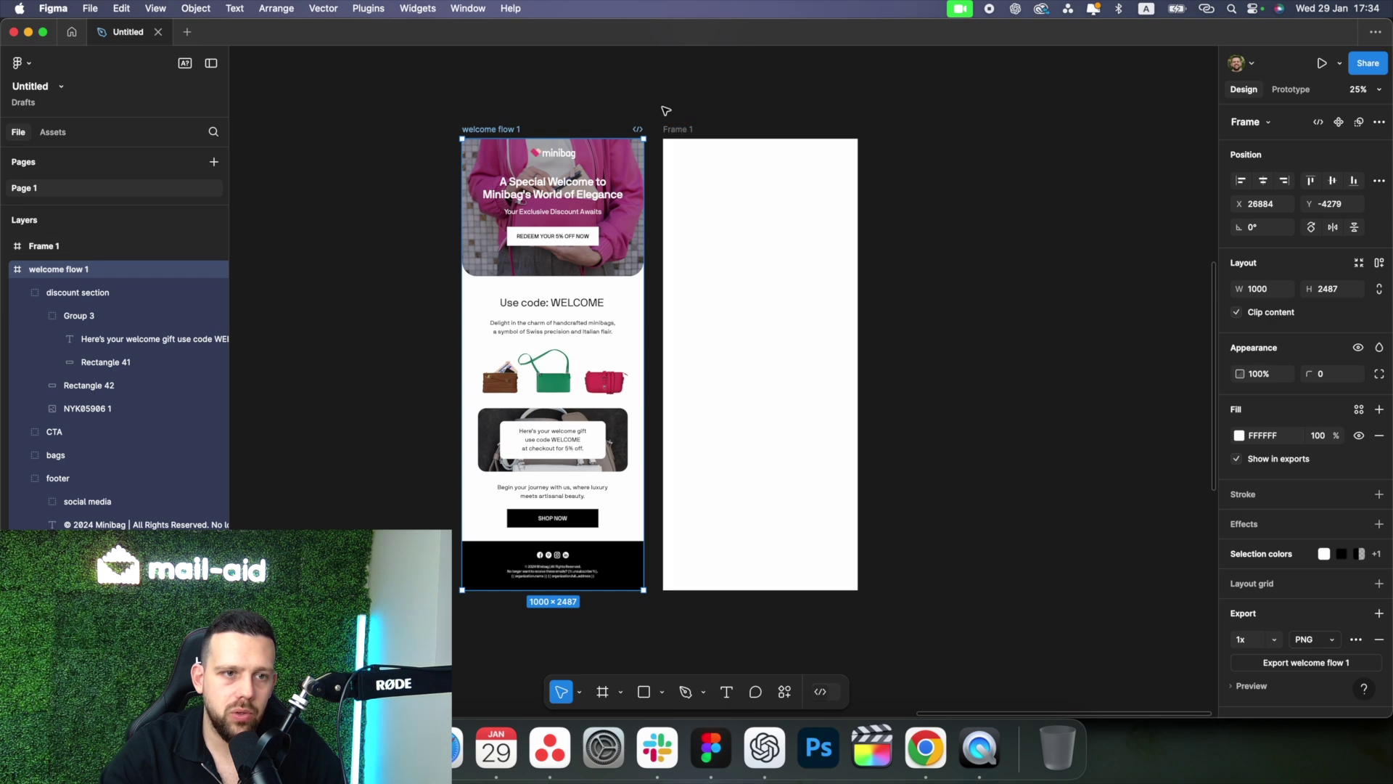
click(666, 130)
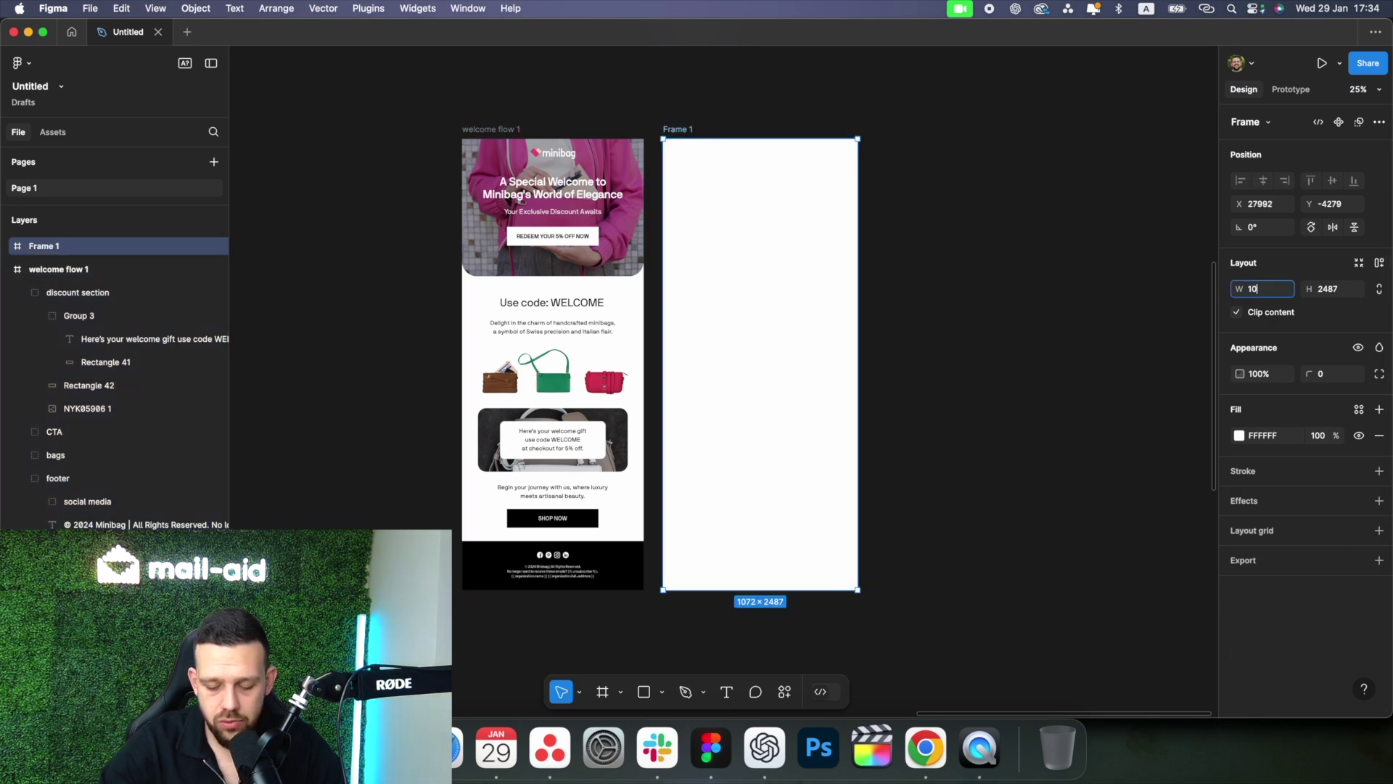
text(1000)
key(Return)
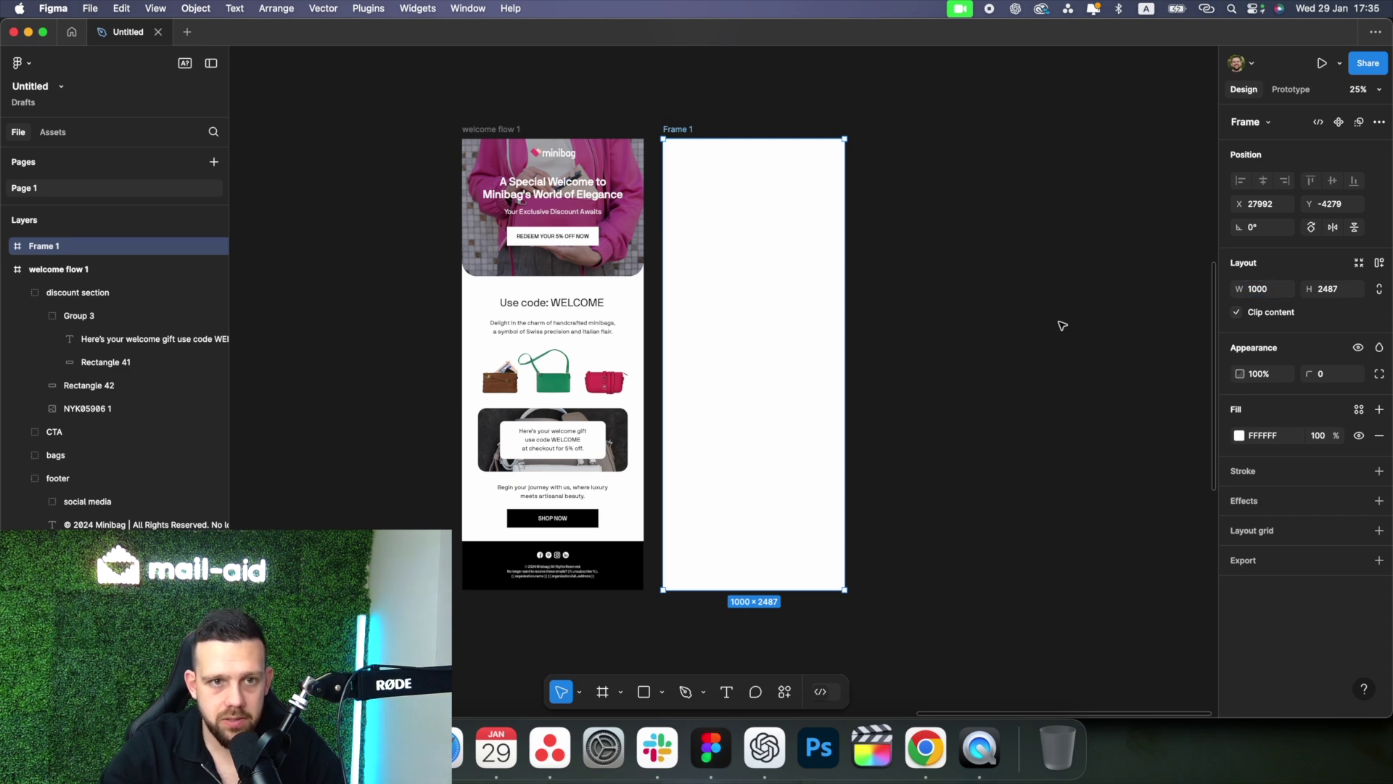
Stretch Frame 1 taller to about 2487 high.
mouse_move(767, 590)
mouse_down()
mouse_move(771, 692)
mouse_move(751, 590)
mouse_up()
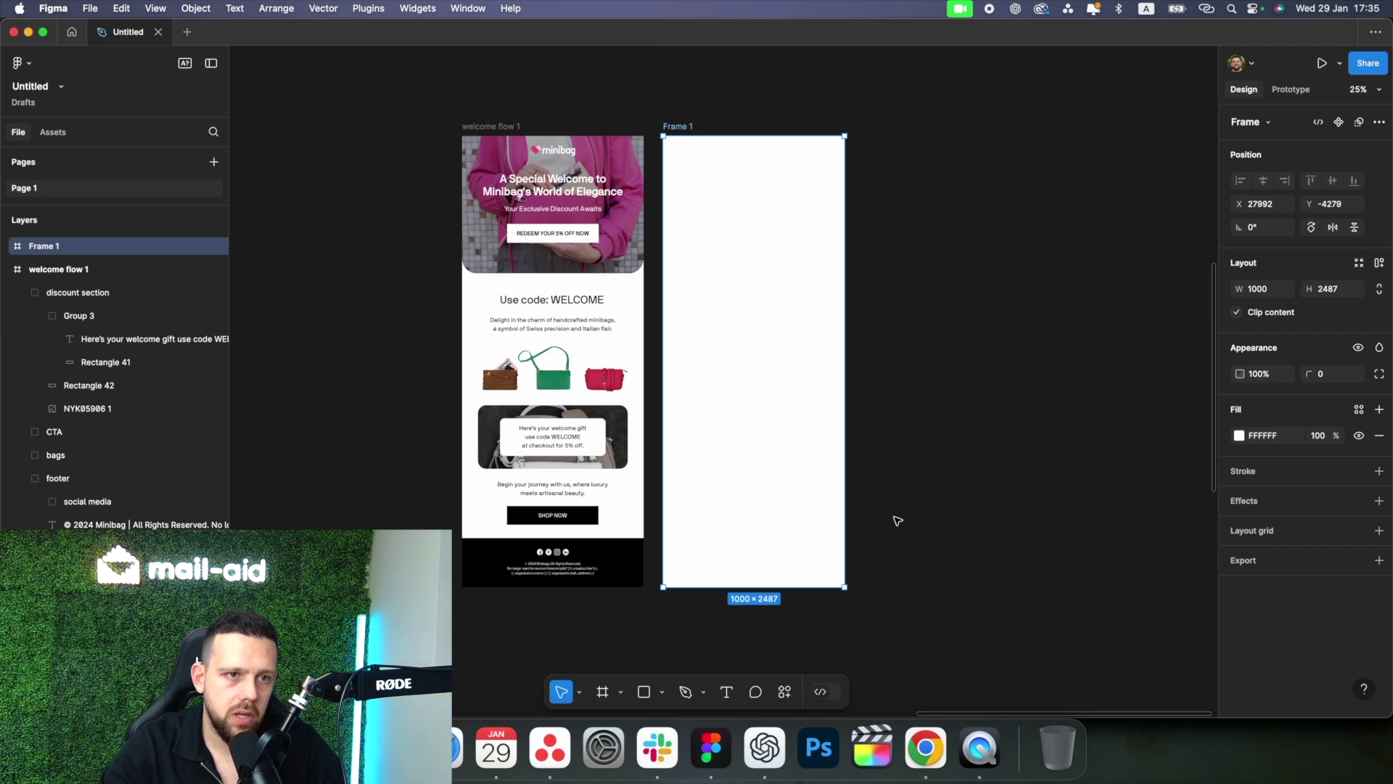
click(1083, 423)
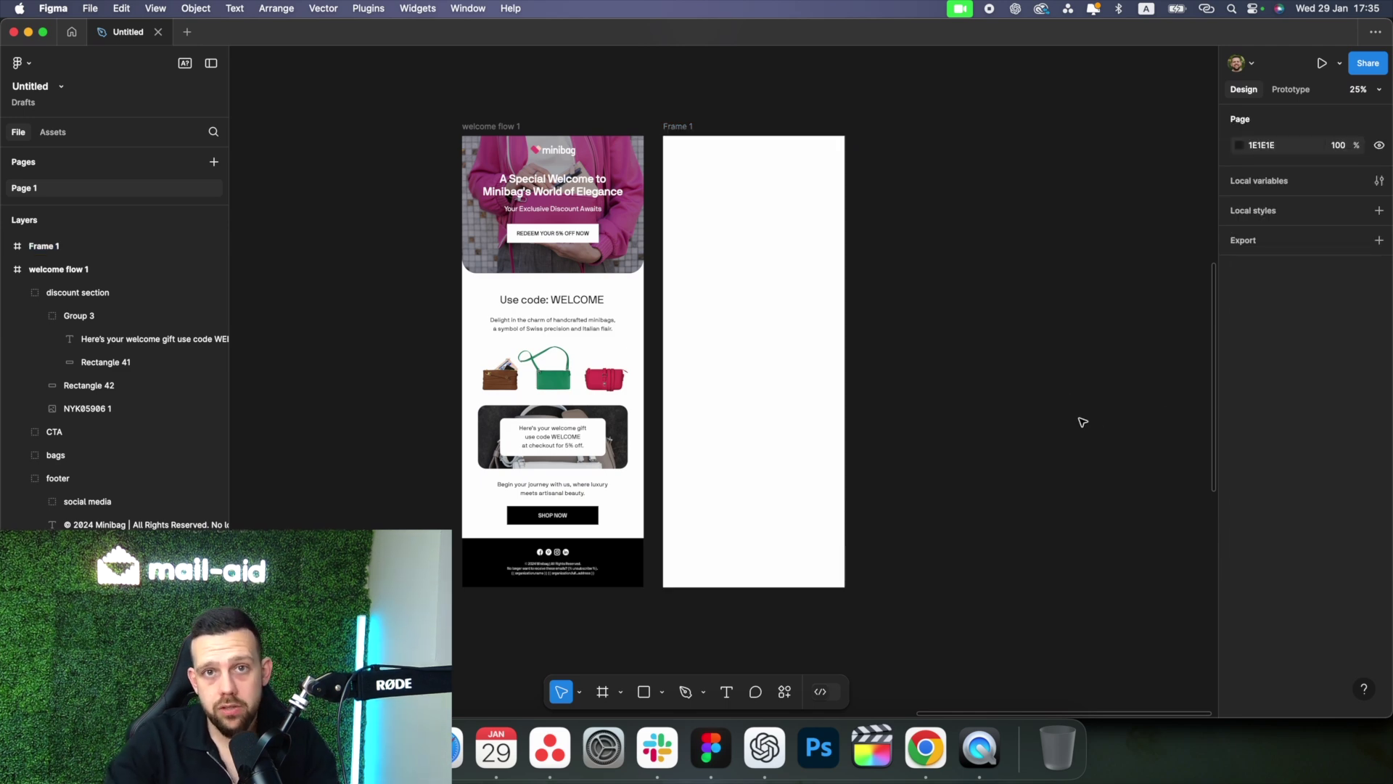
click(805, 573)
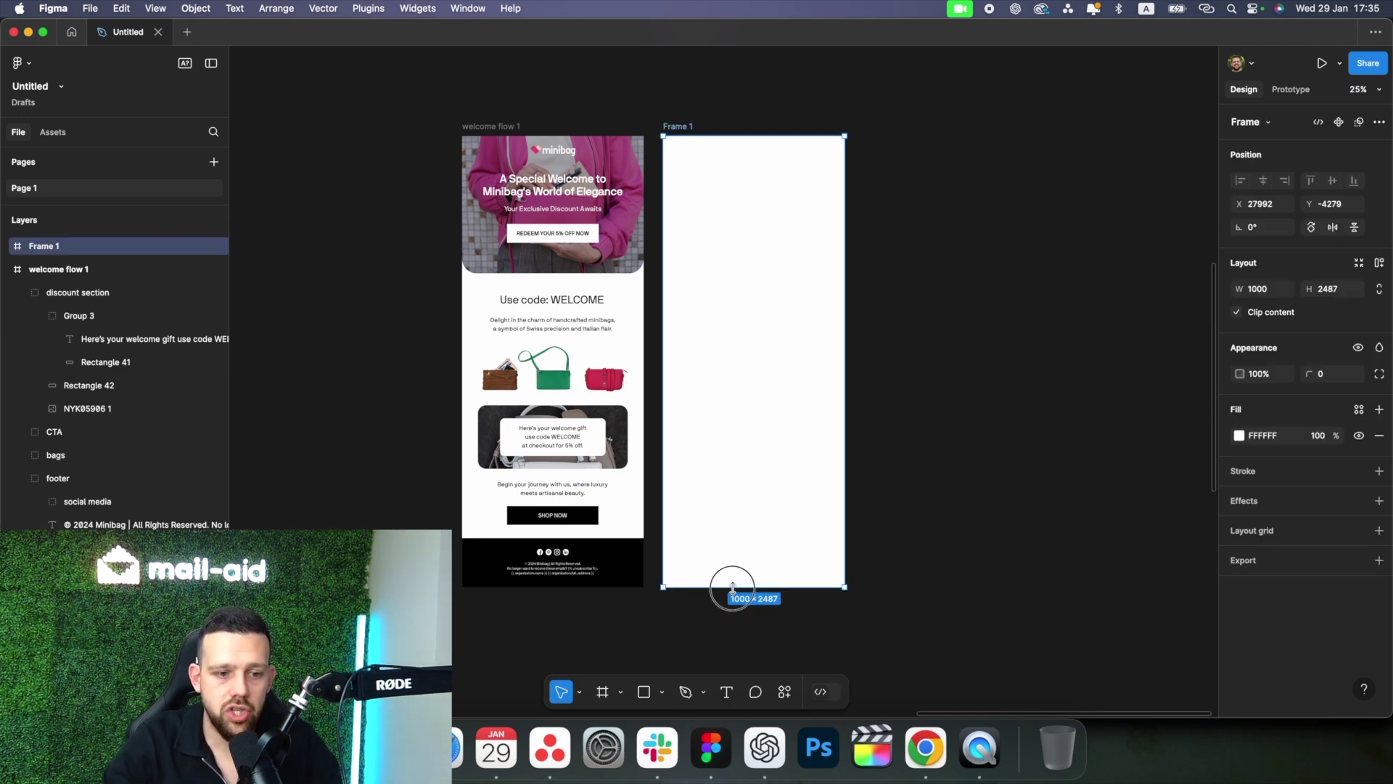
drag(733, 588, 734, 648)
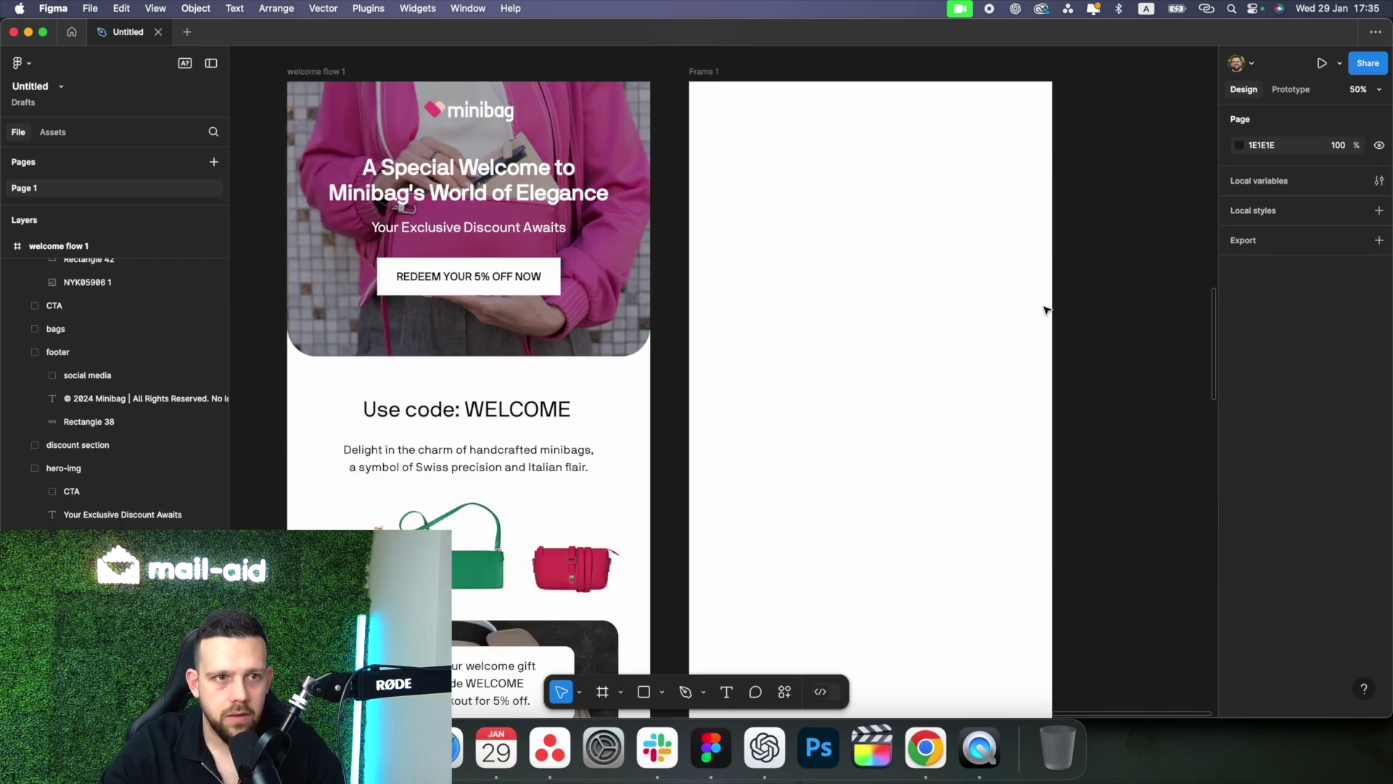
Drop logo.png from the Desktop into Frame 1's top and centre it horizontally.
scroll(1045, 311, up, 2)
scroll(1045, 311, left, 2)
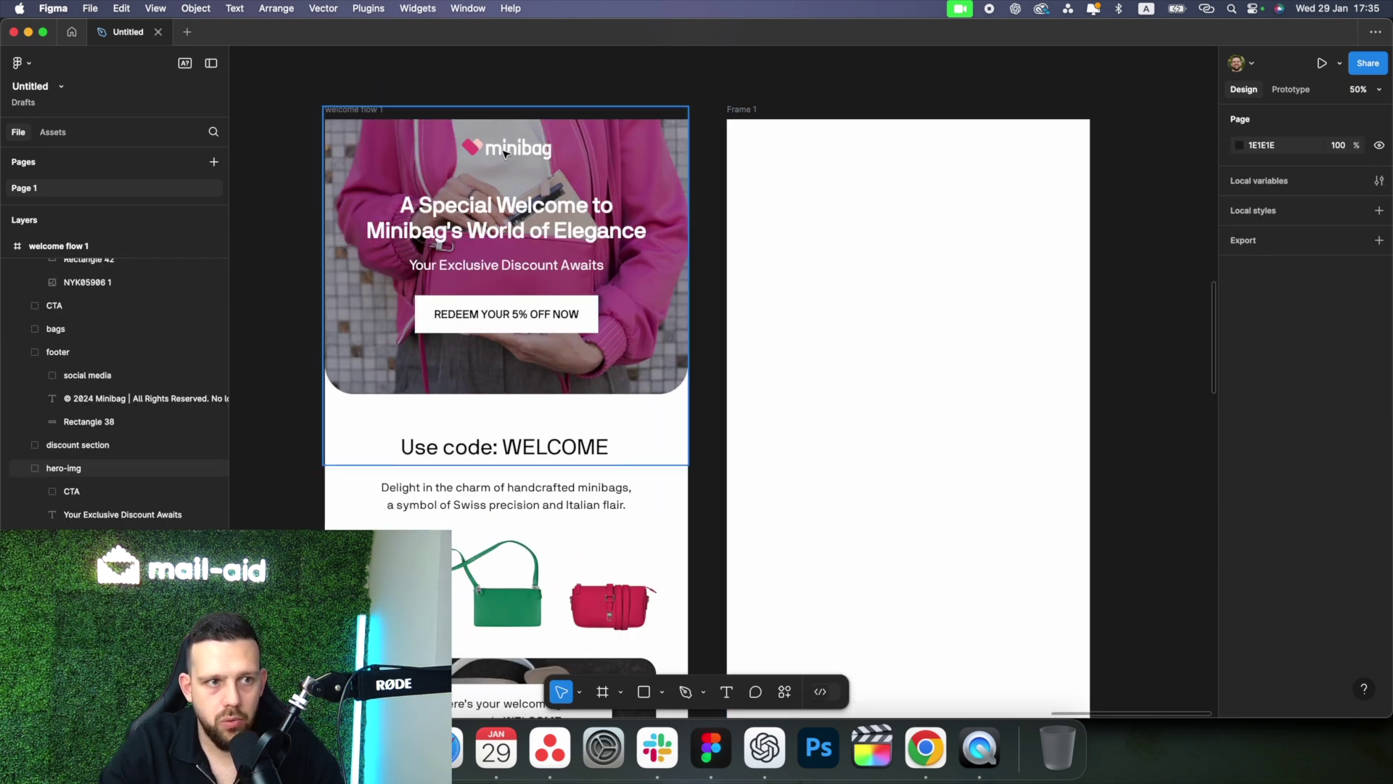
key(F11)
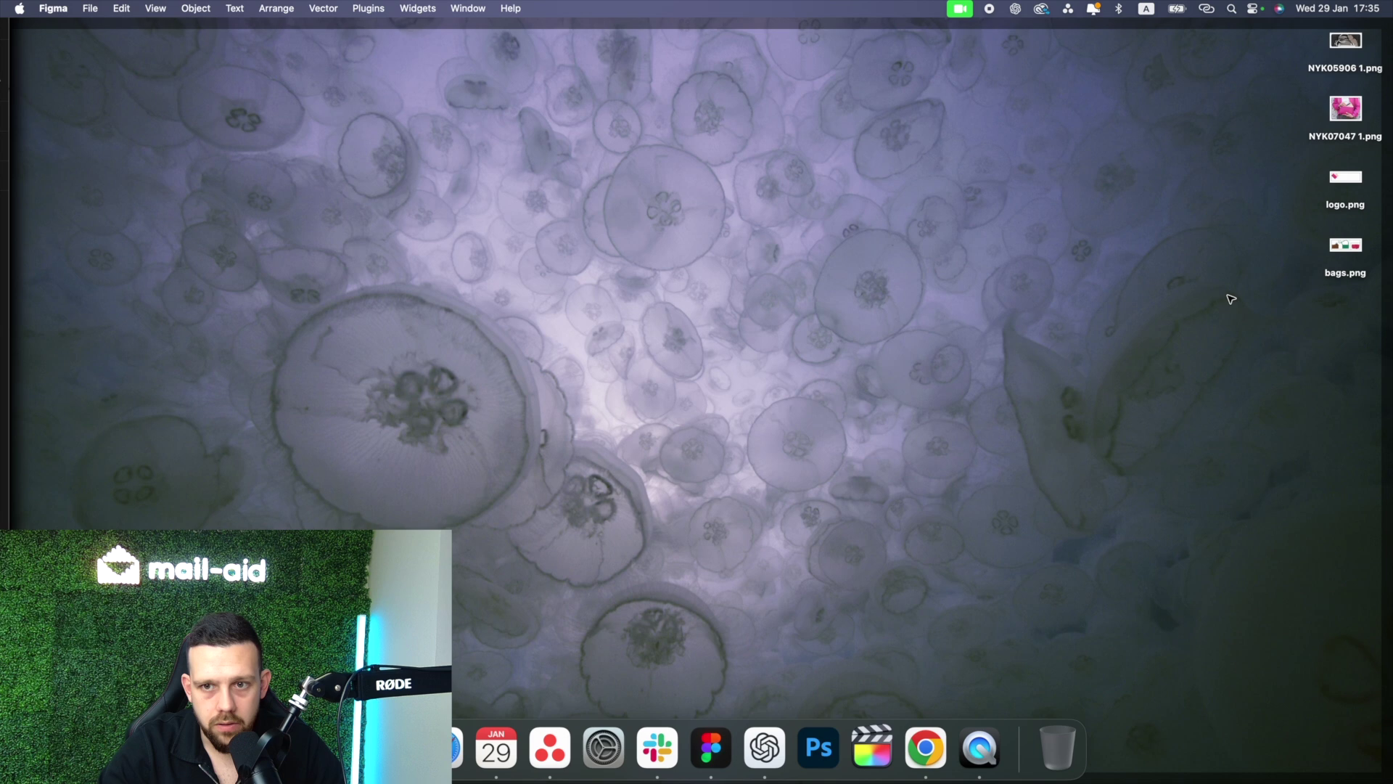
drag(1361, 179, 907, 144)
click(1264, 185)
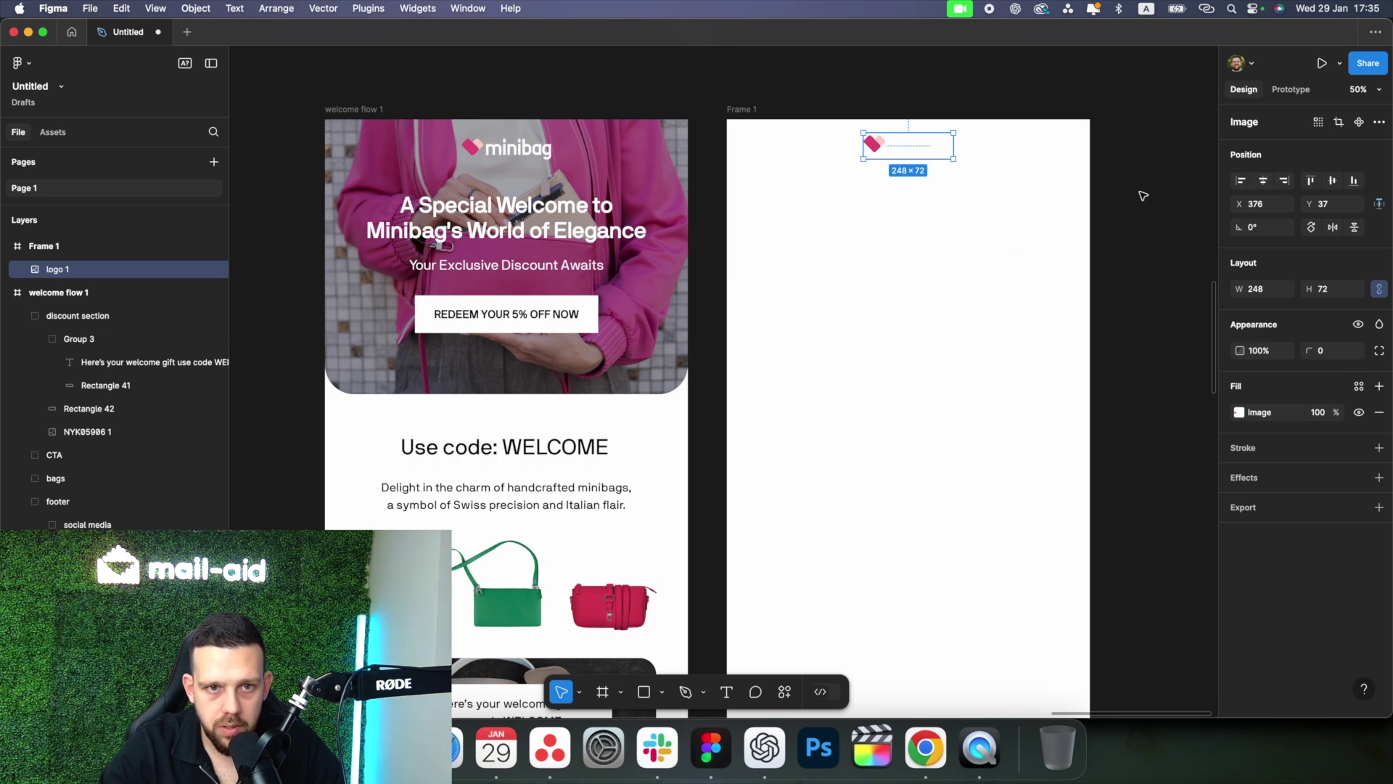
click(1116, 241)
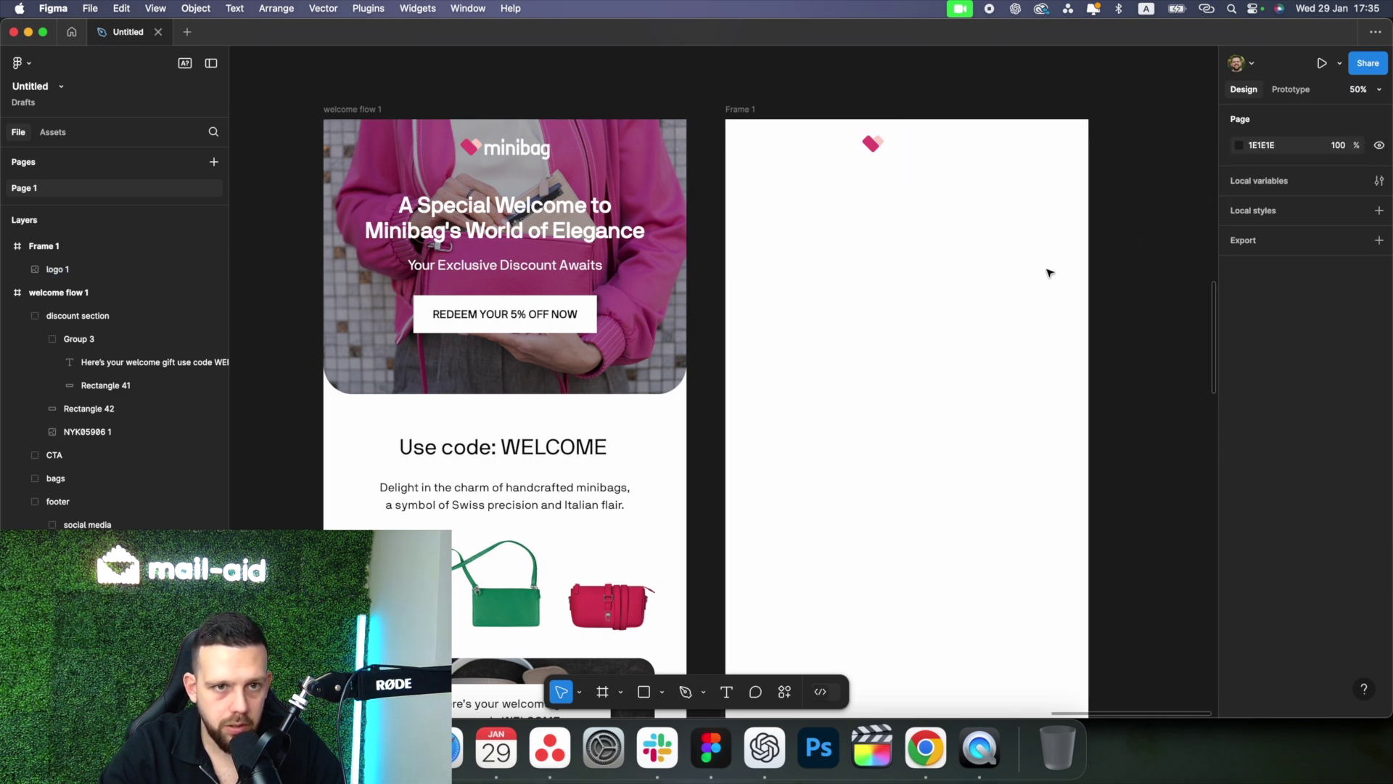
scroll(1048, 271, right, 2)
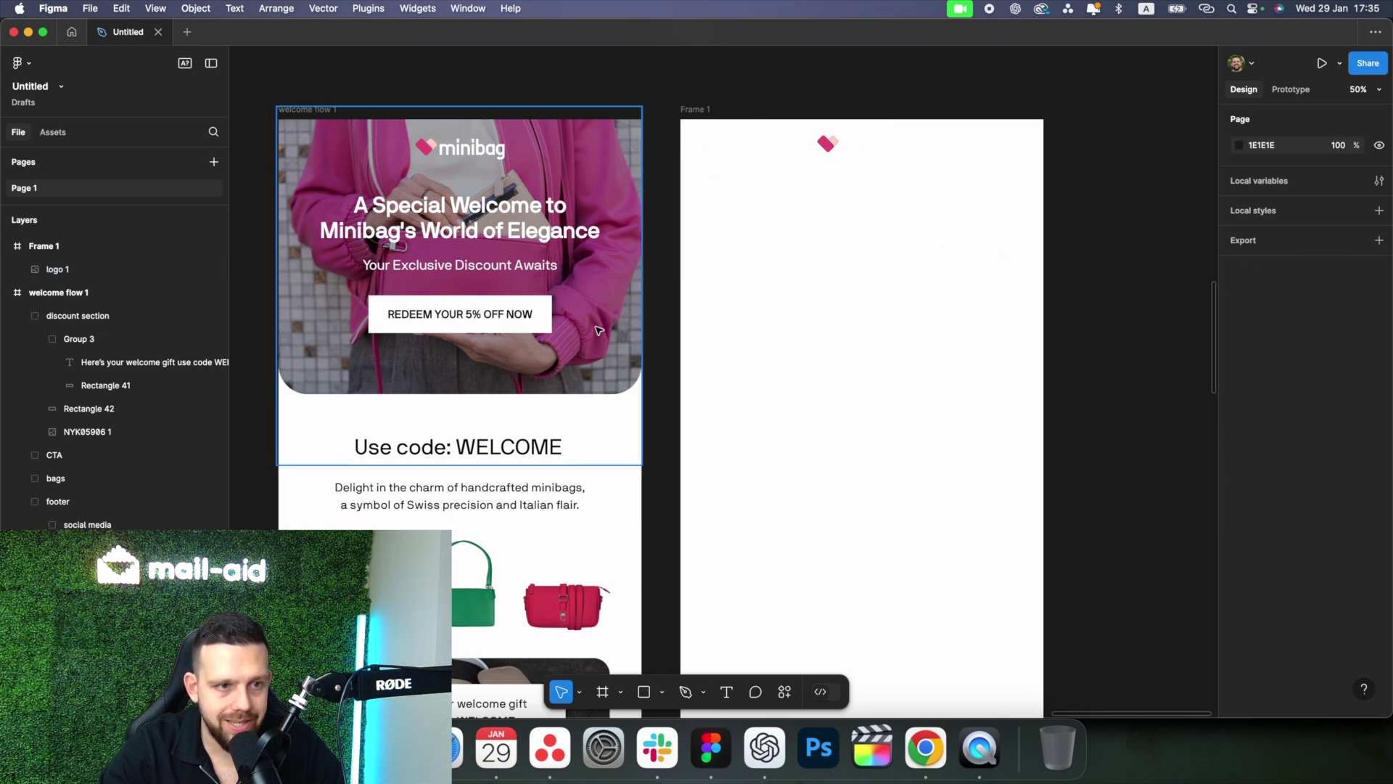
Draw a 1000 × 859 rectangle with 107 corner radius across Frame 1's top.
click(643, 691)
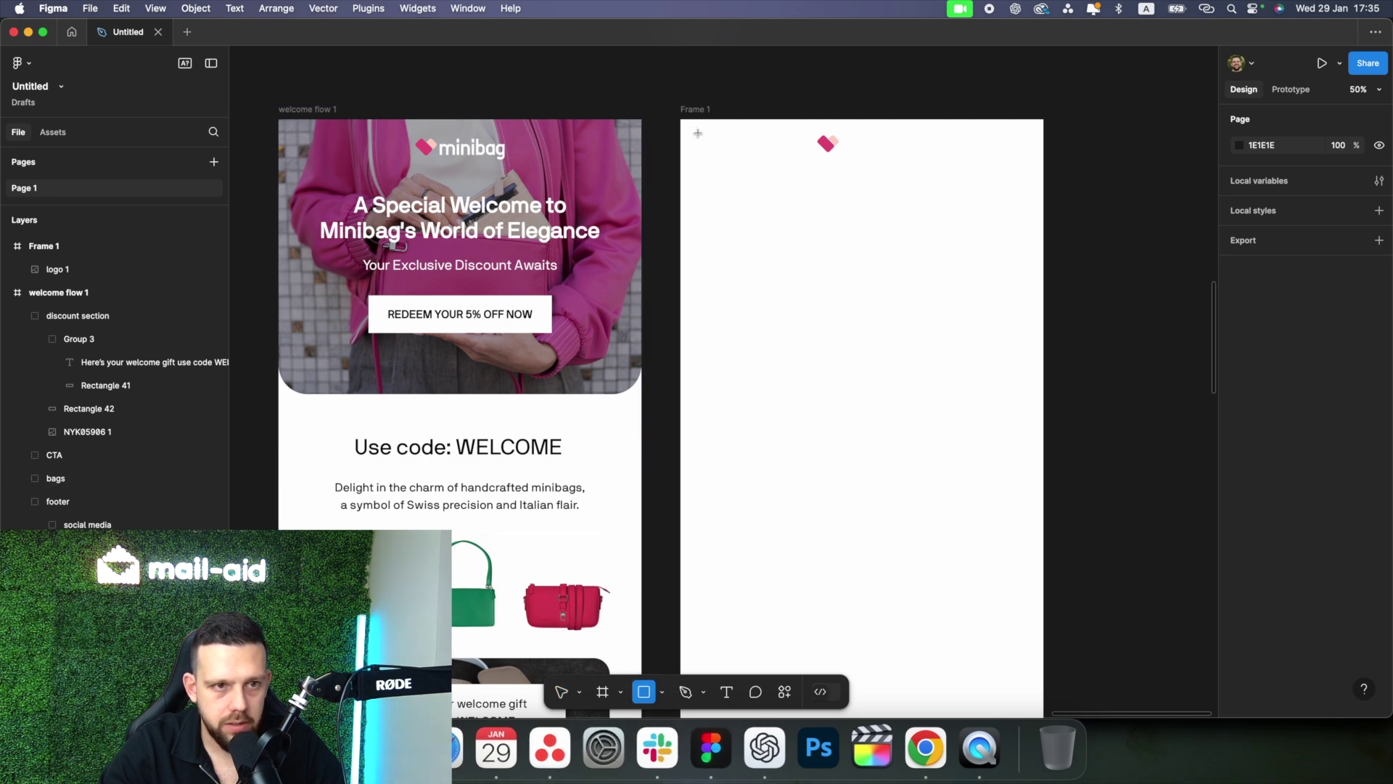
mouse_move(683, 123)
mouse_down()
mouse_move(992, 289)
mouse_move(1035, 326)
mouse_move(1051, 390)
mouse_move(1000, 344)
mouse_move(951, 351)
mouse_move(951, 324)
mouse_up()
click(1113, 329)
click(951, 370)
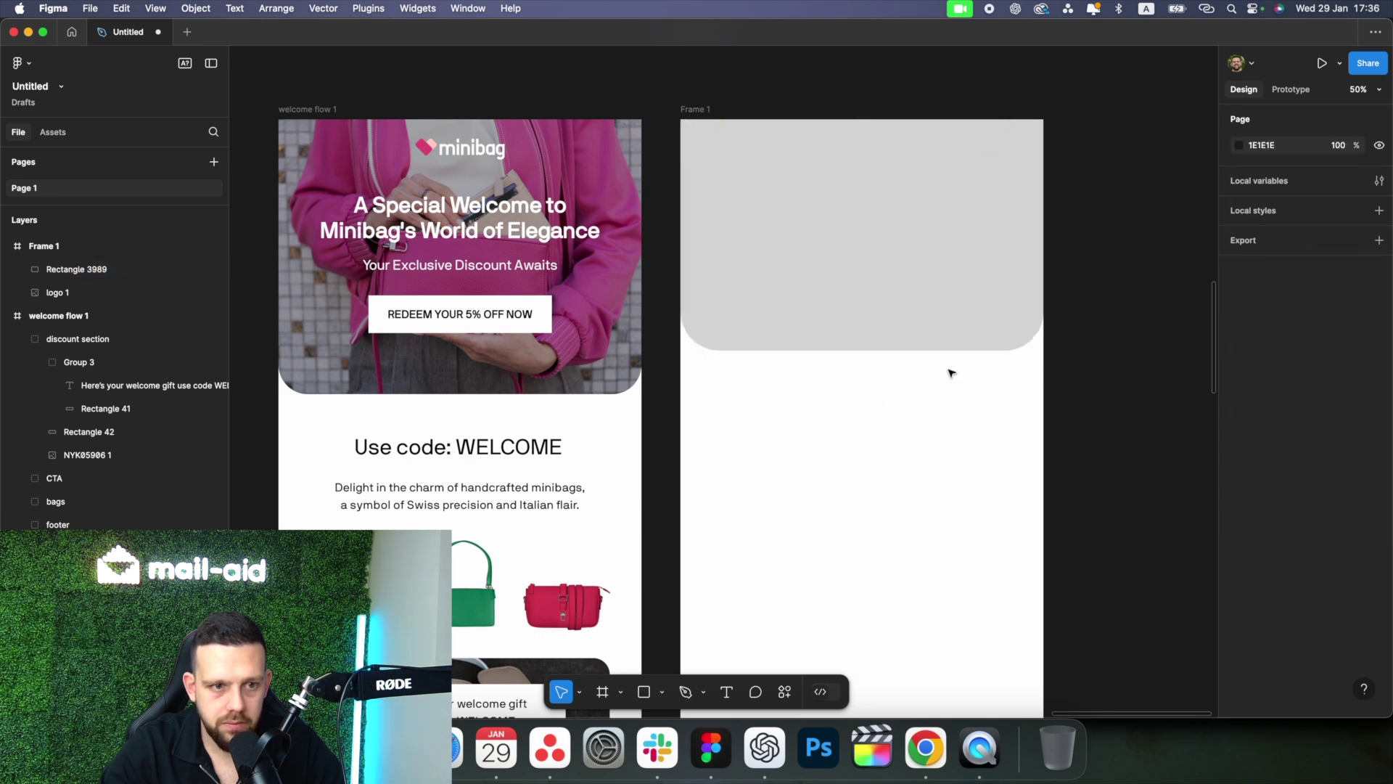
click(899, 345)
drag(883, 352, 881, 392)
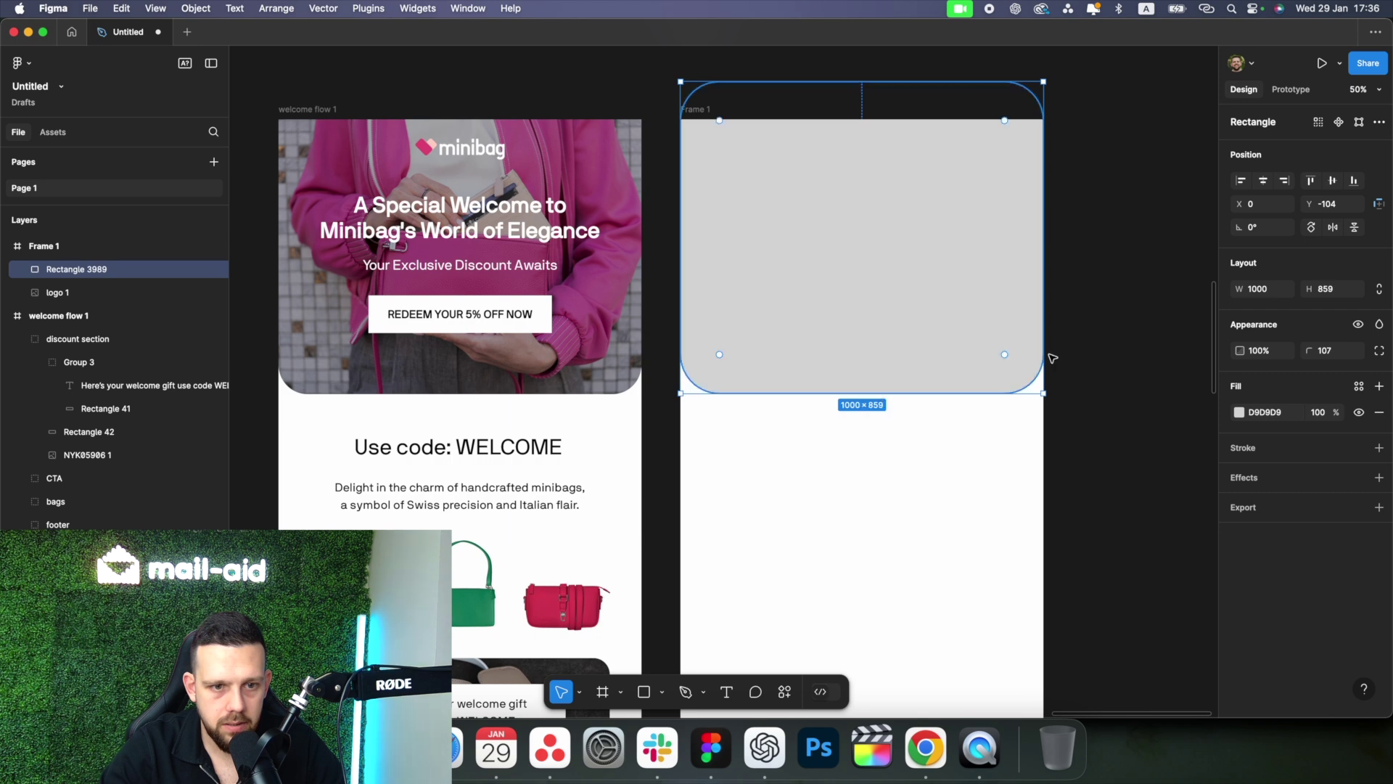
click(1076, 346)
Fill the rectangle with the image NYK07047 1.png, the pink-bag photo.
click(928, 300)
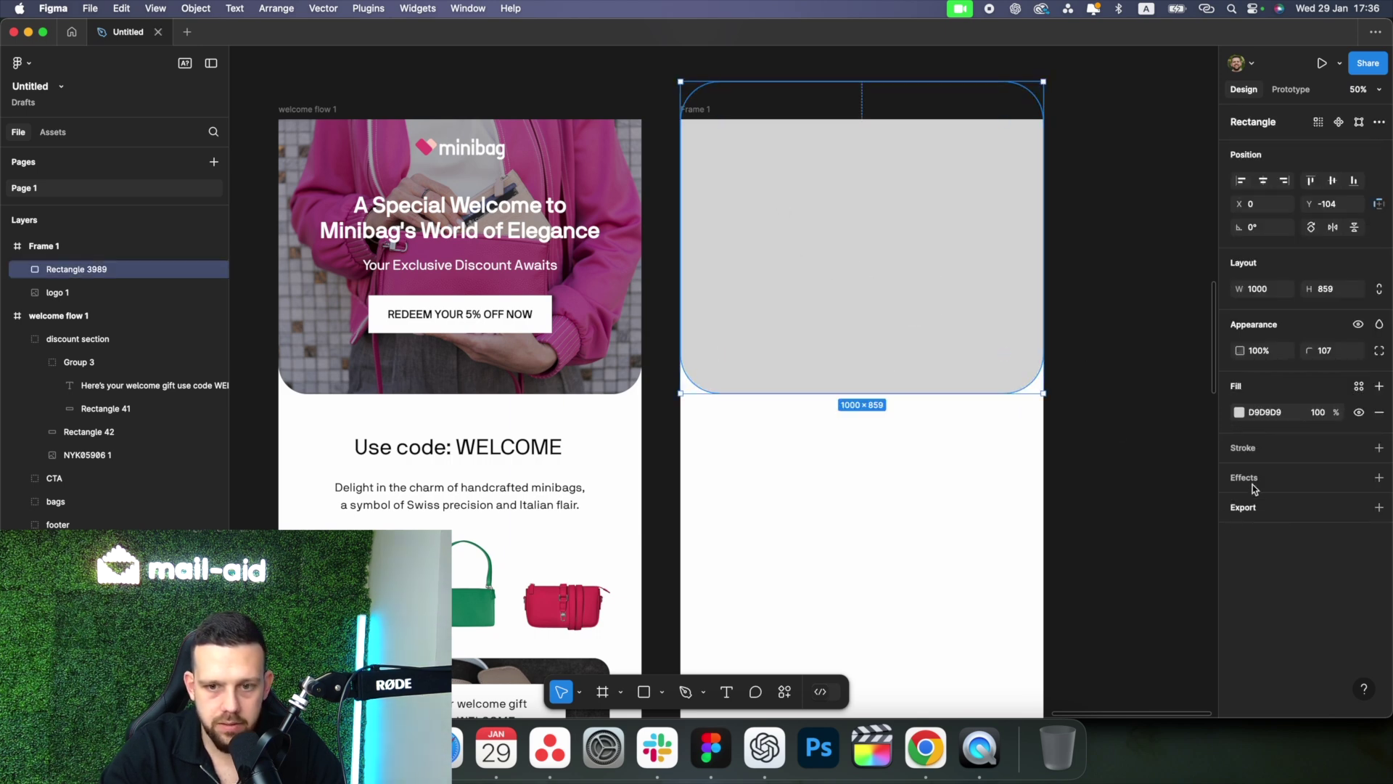
click(1239, 413)
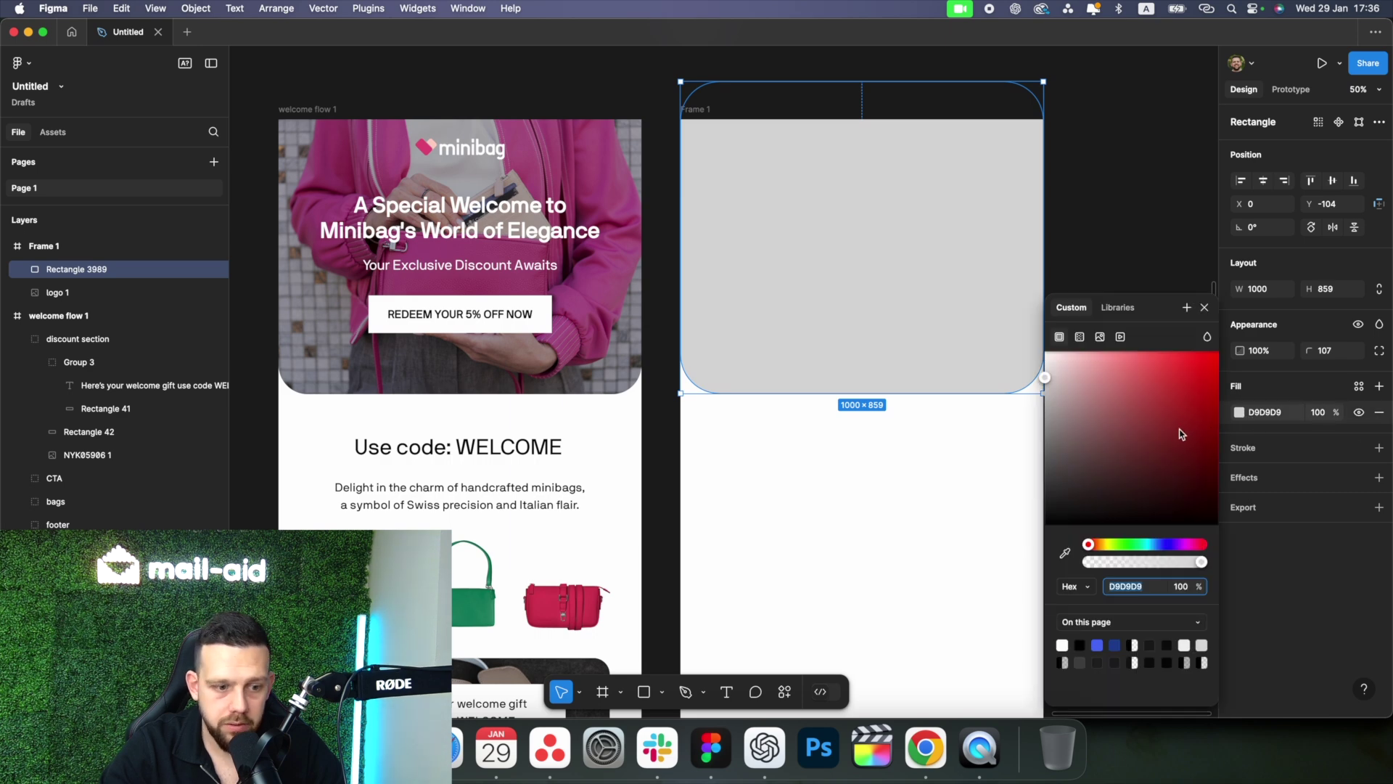
click(1101, 337)
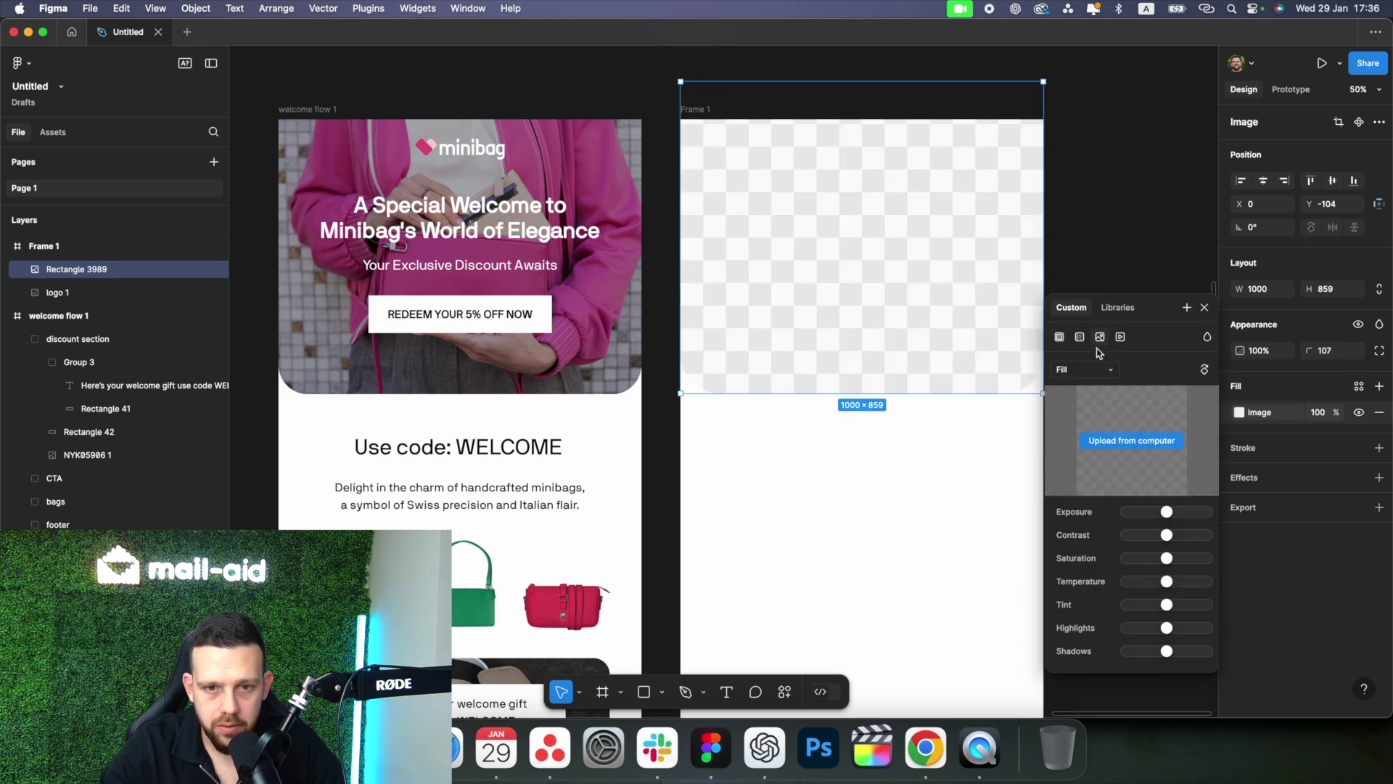
click(1130, 441)
double_click(628, 288)
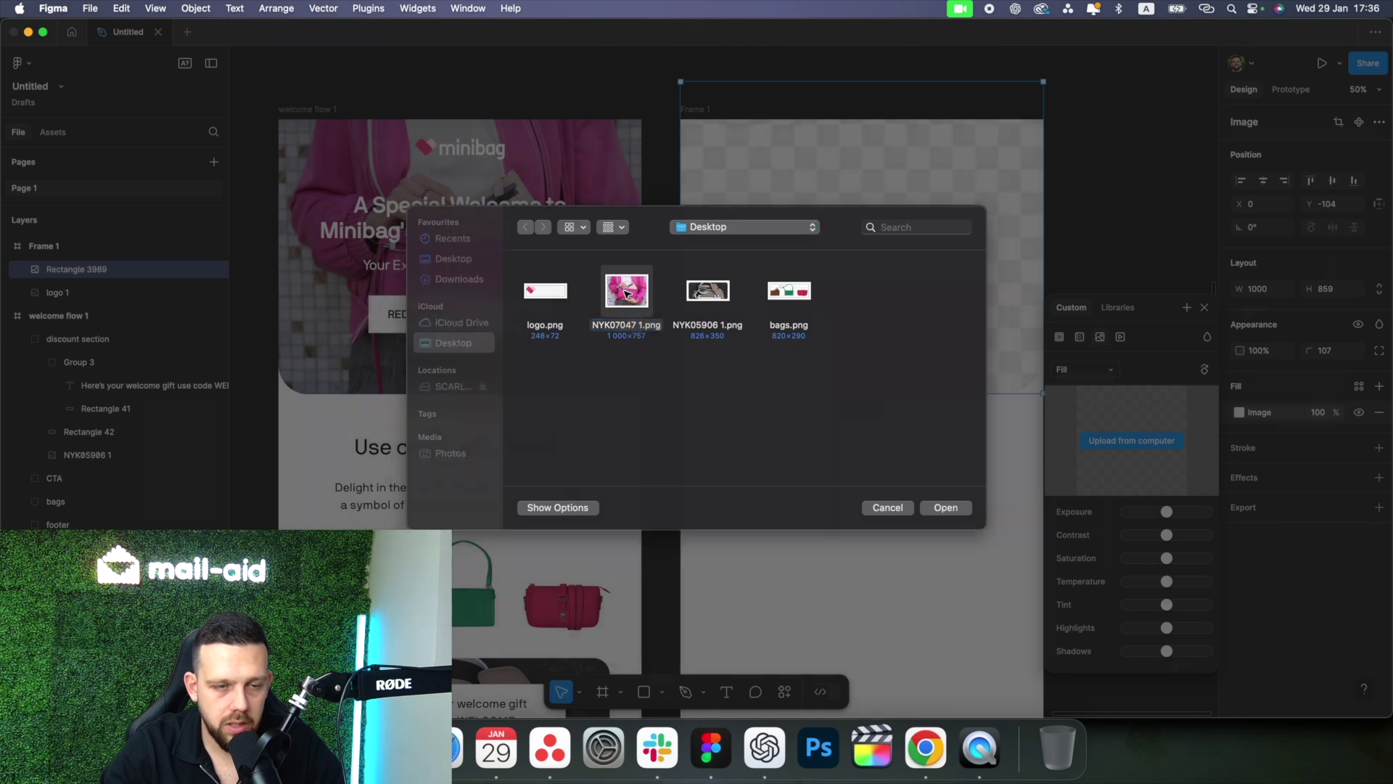
click(1102, 195)
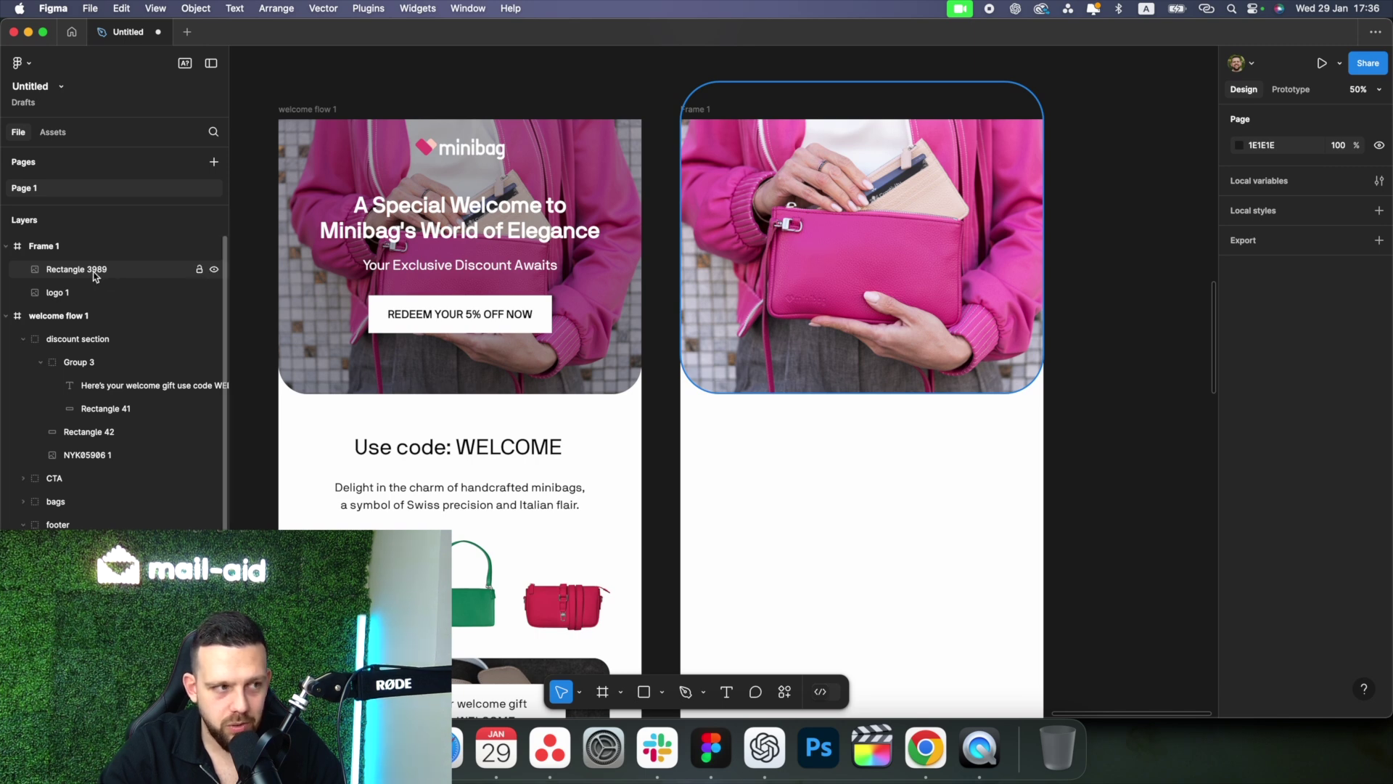
Raise the logo above the photo and add a black-filled duplicate of the photo block.
drag(79, 292, 83, 265)
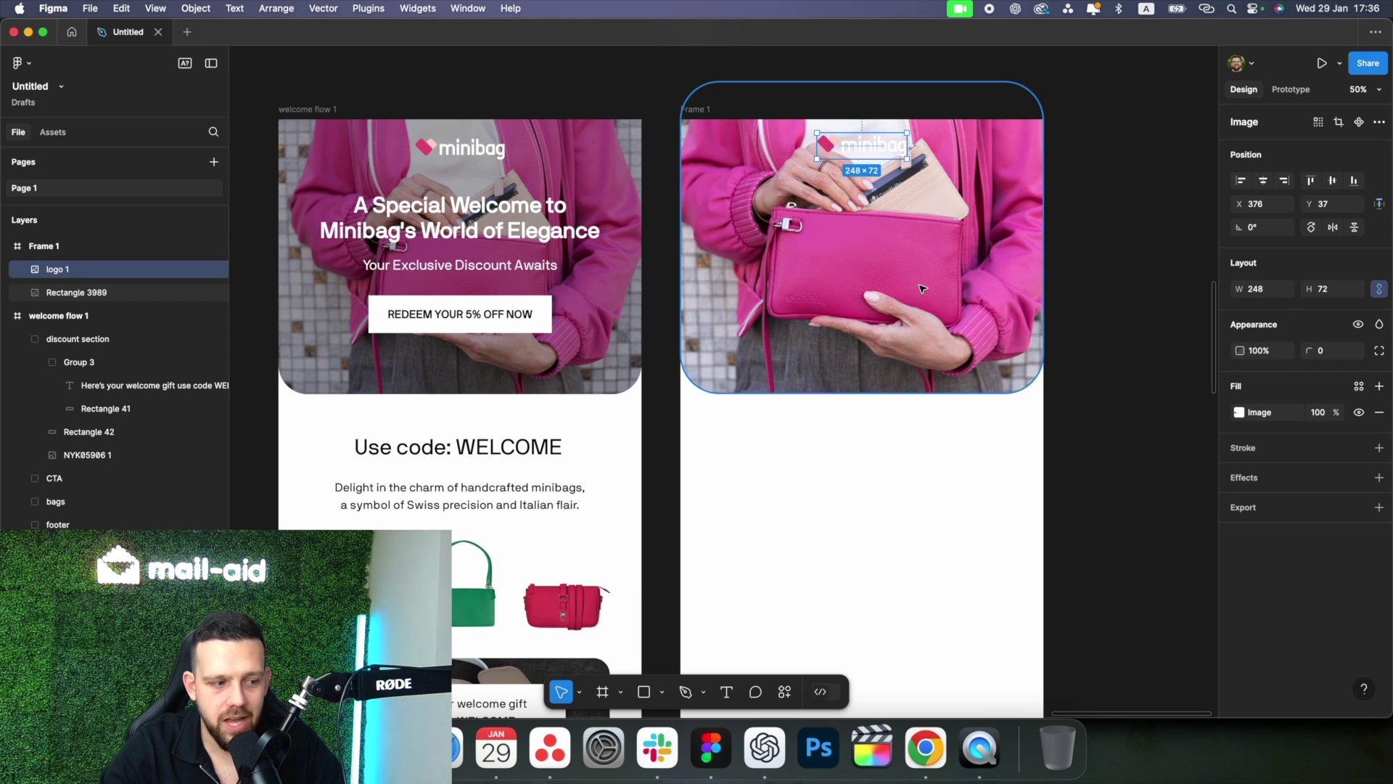
key(Escape)
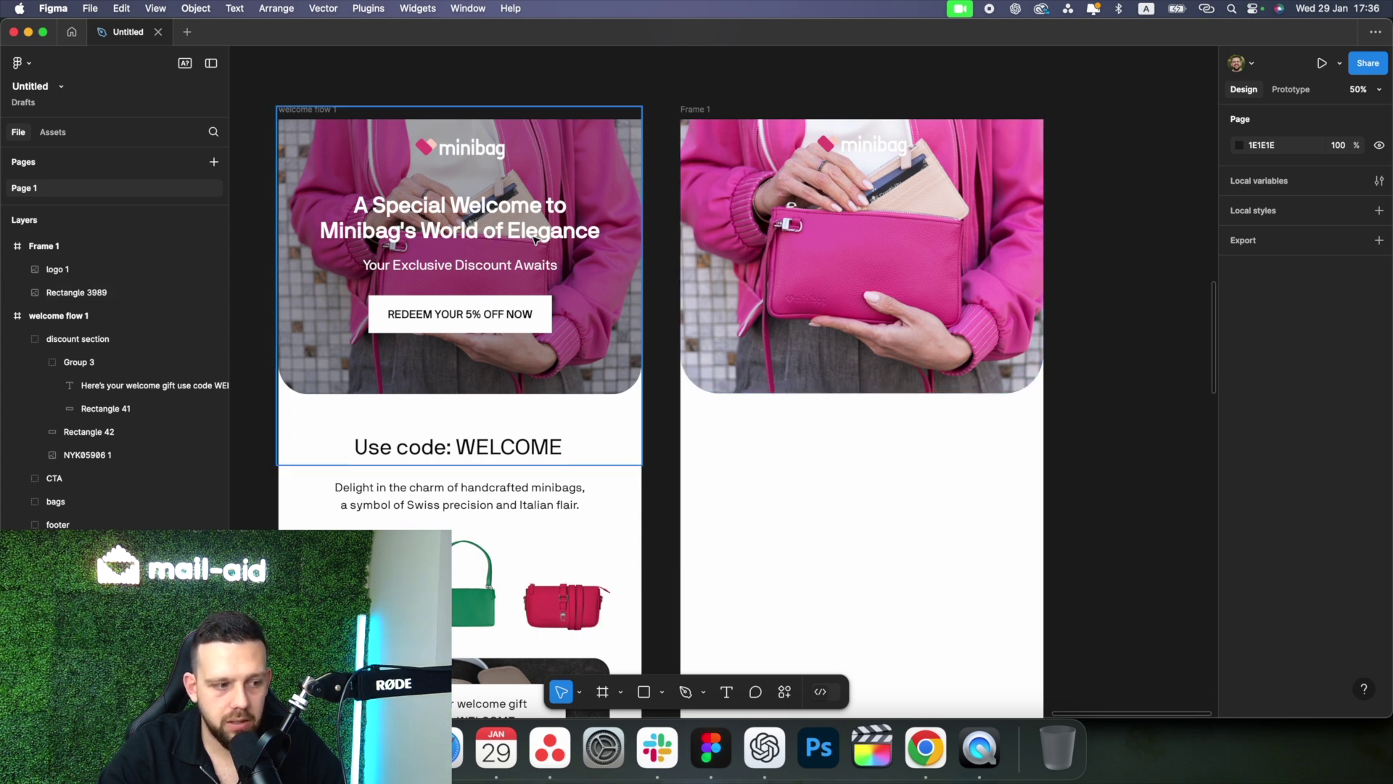
click(709, 221)
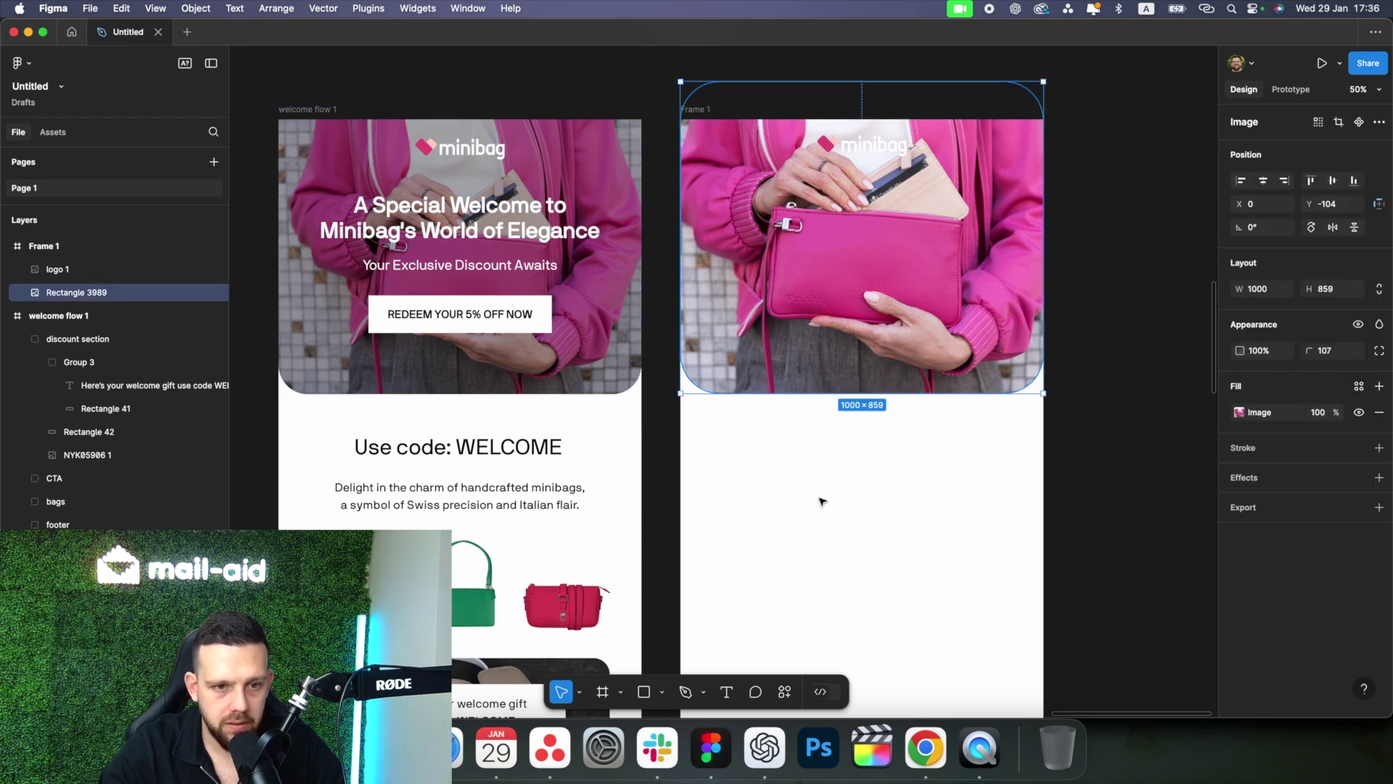
key(super+d)
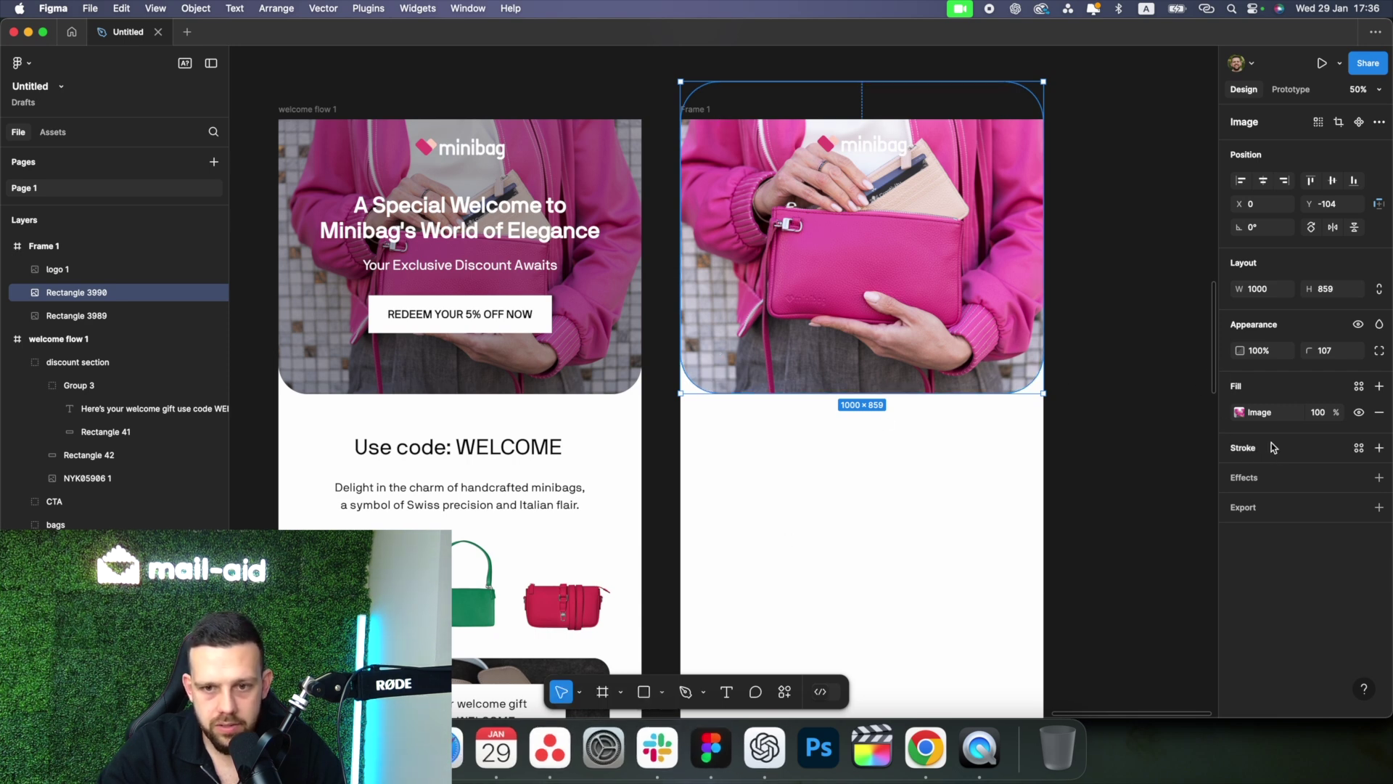
click(1240, 413)
click(1059, 371)
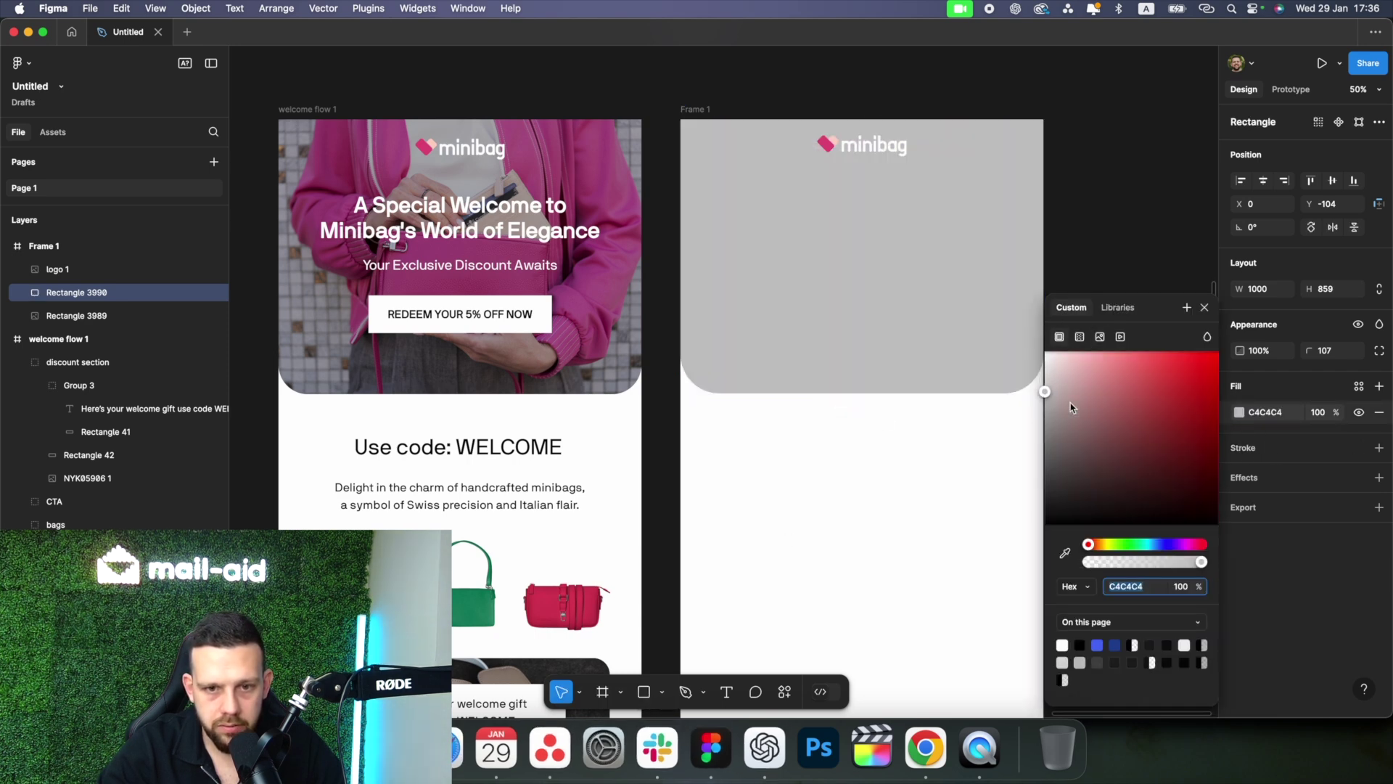
drag(1088, 434, 986, 574)
key(Escape)
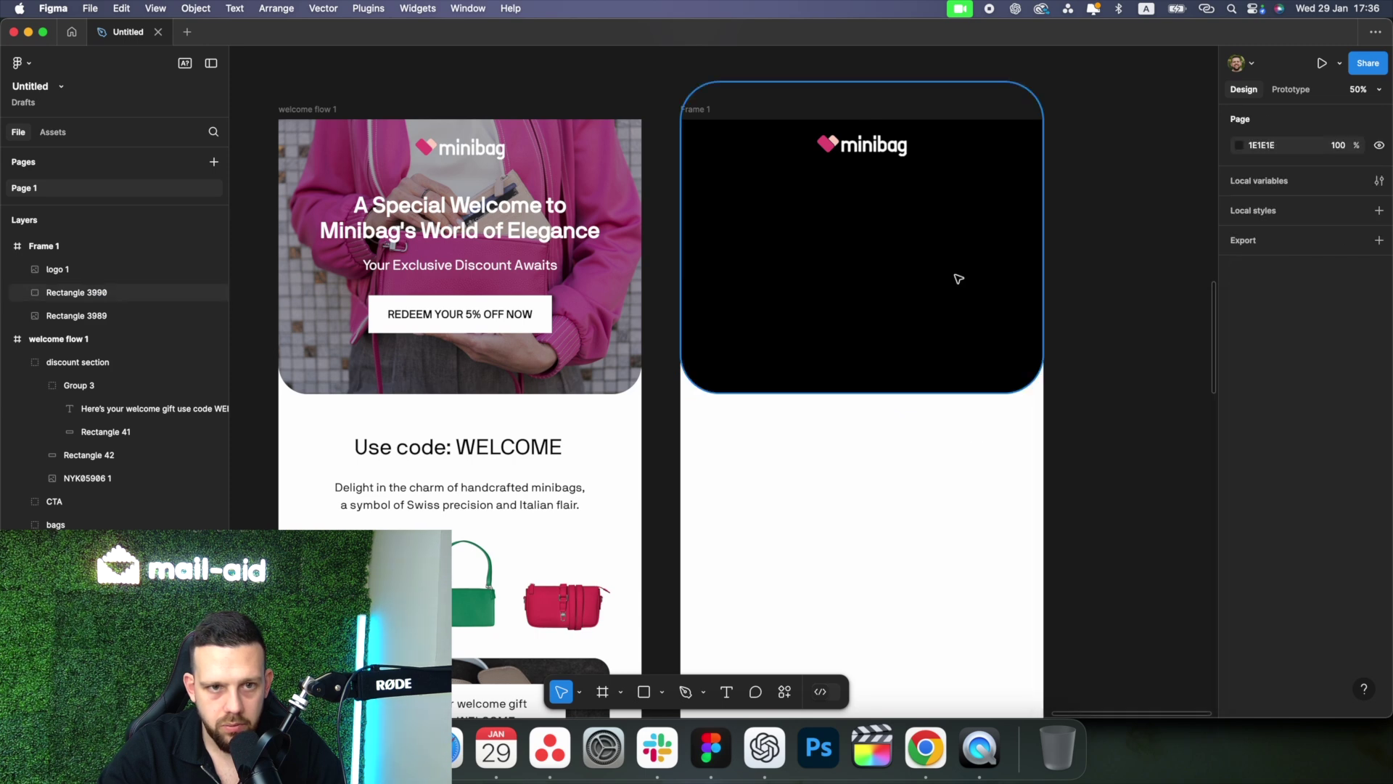
Set the black overlay's fill opacity to 20%.
click(1319, 412)
text(20)
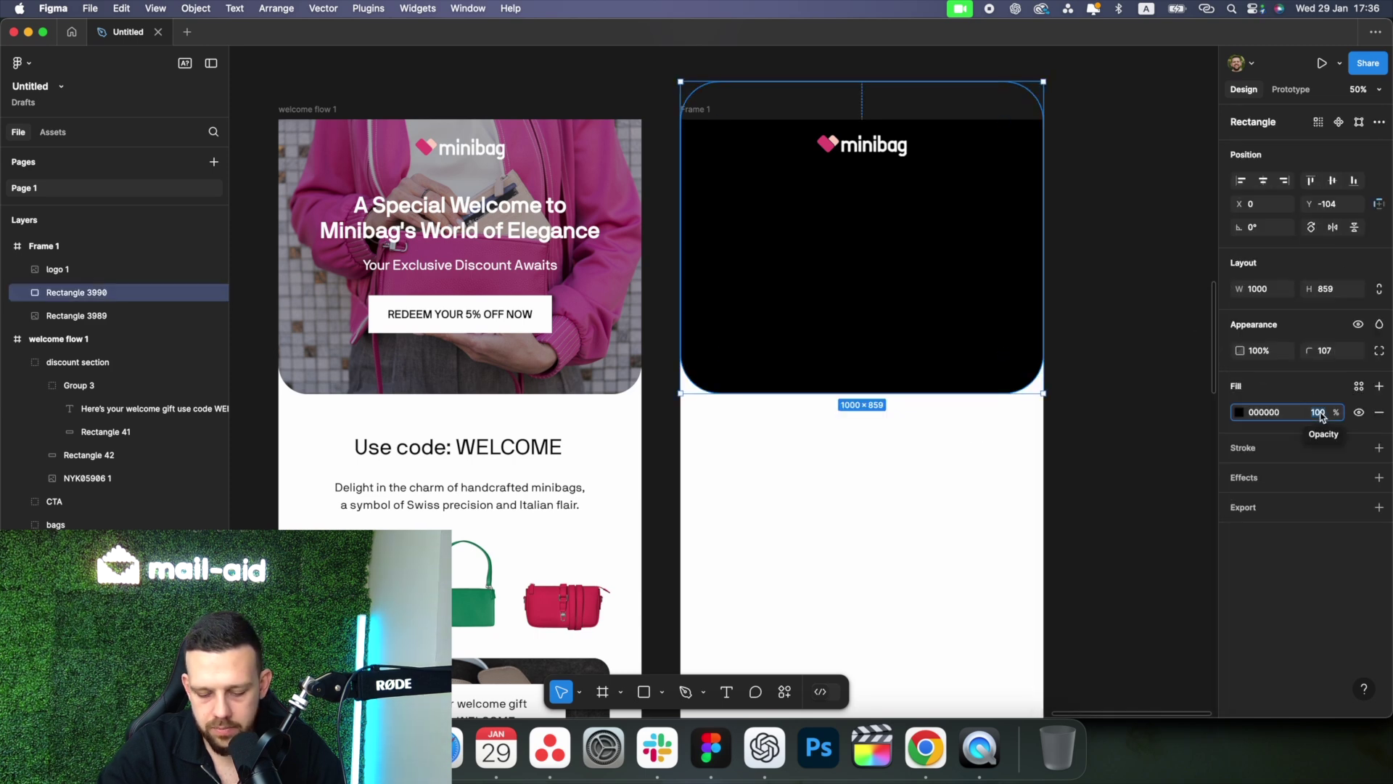
key(Return)
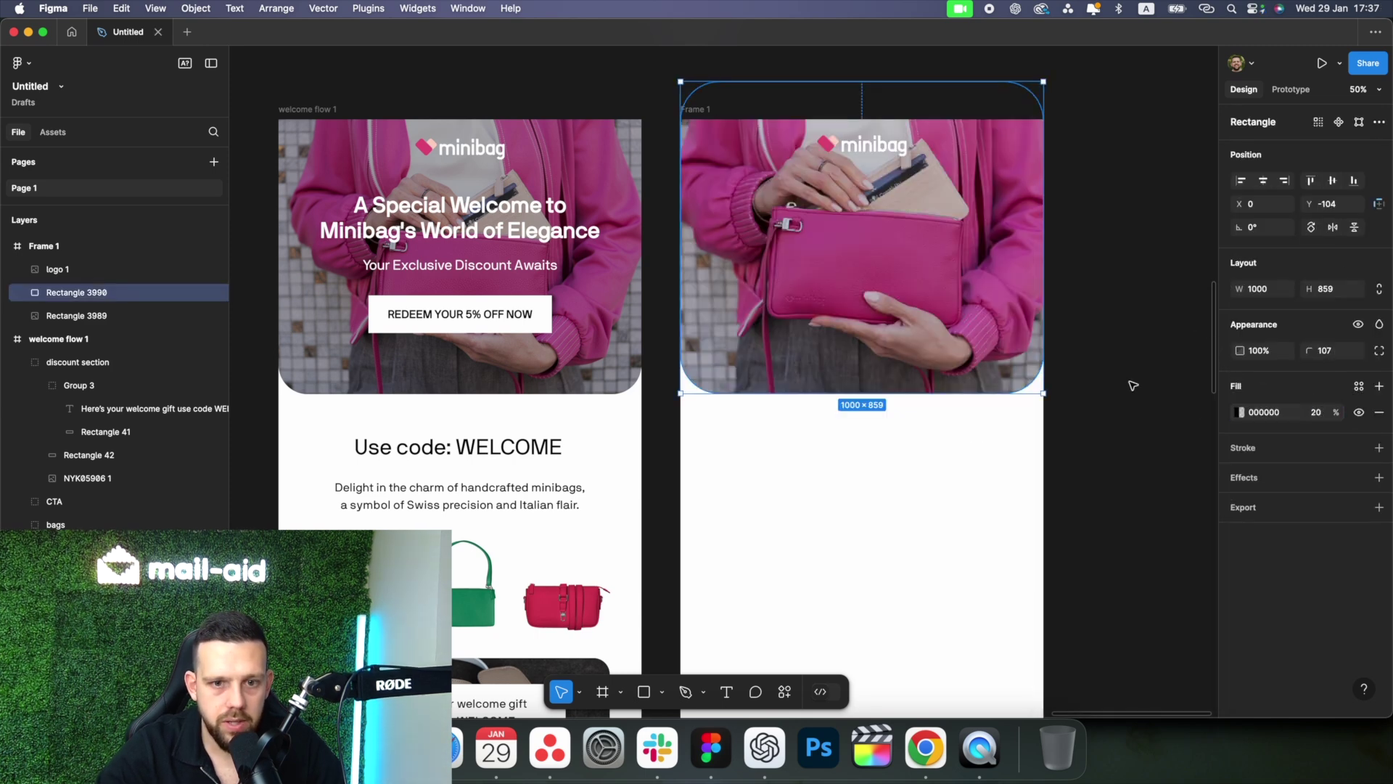
click(1128, 383)
scroll(973, 273, up, 2)
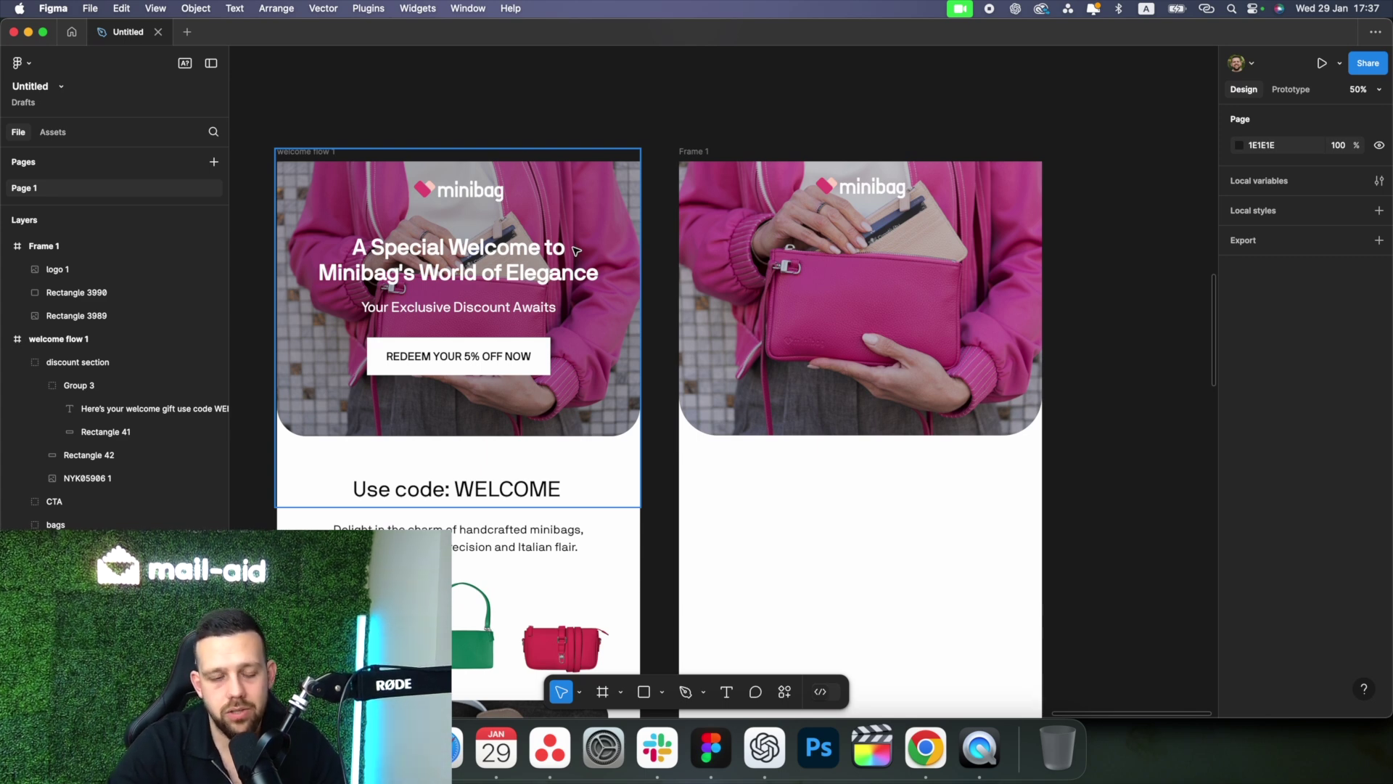
Paste the welcome headline into a new text box on Frame 1's photo.
click(726, 691)
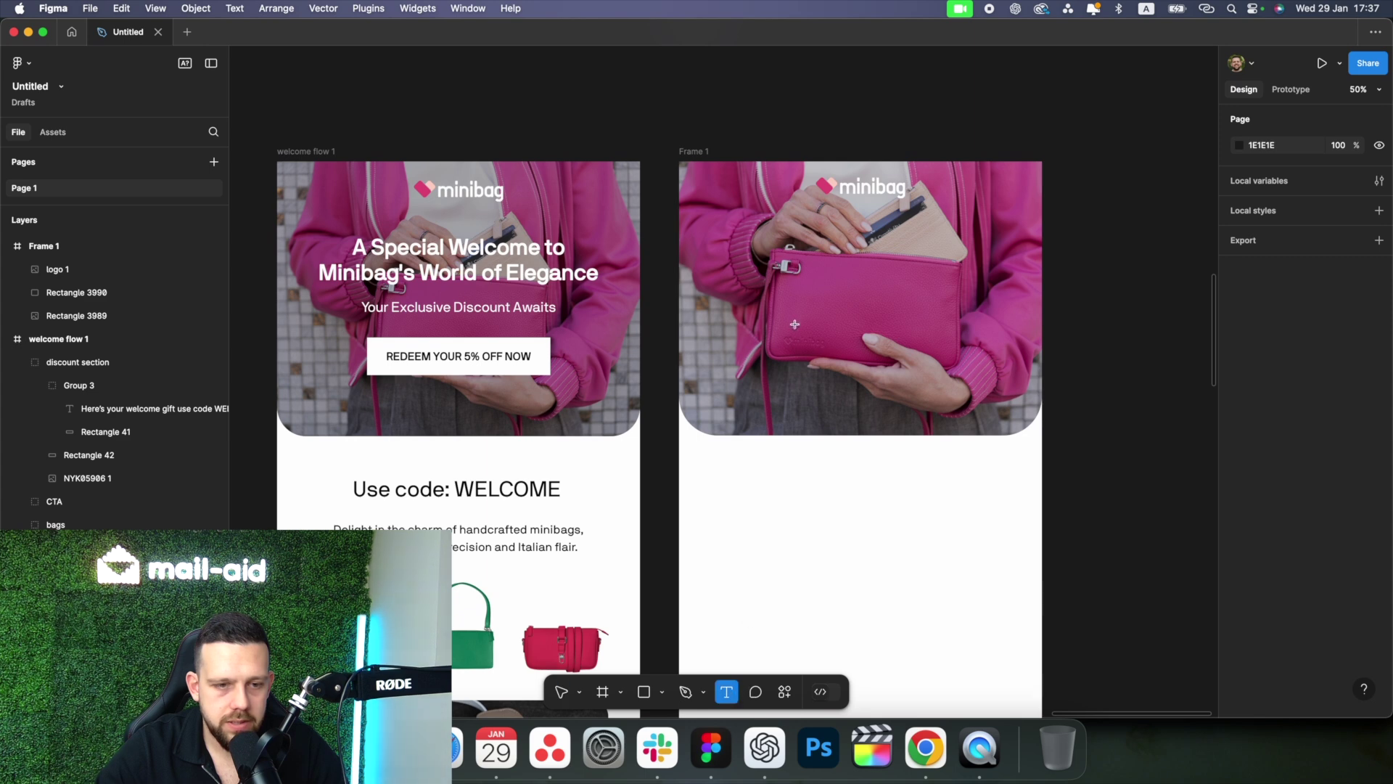
click(756, 287)
text(A)
key(Escape)
text(A Special Welcome to Minibag's World of Elegance)
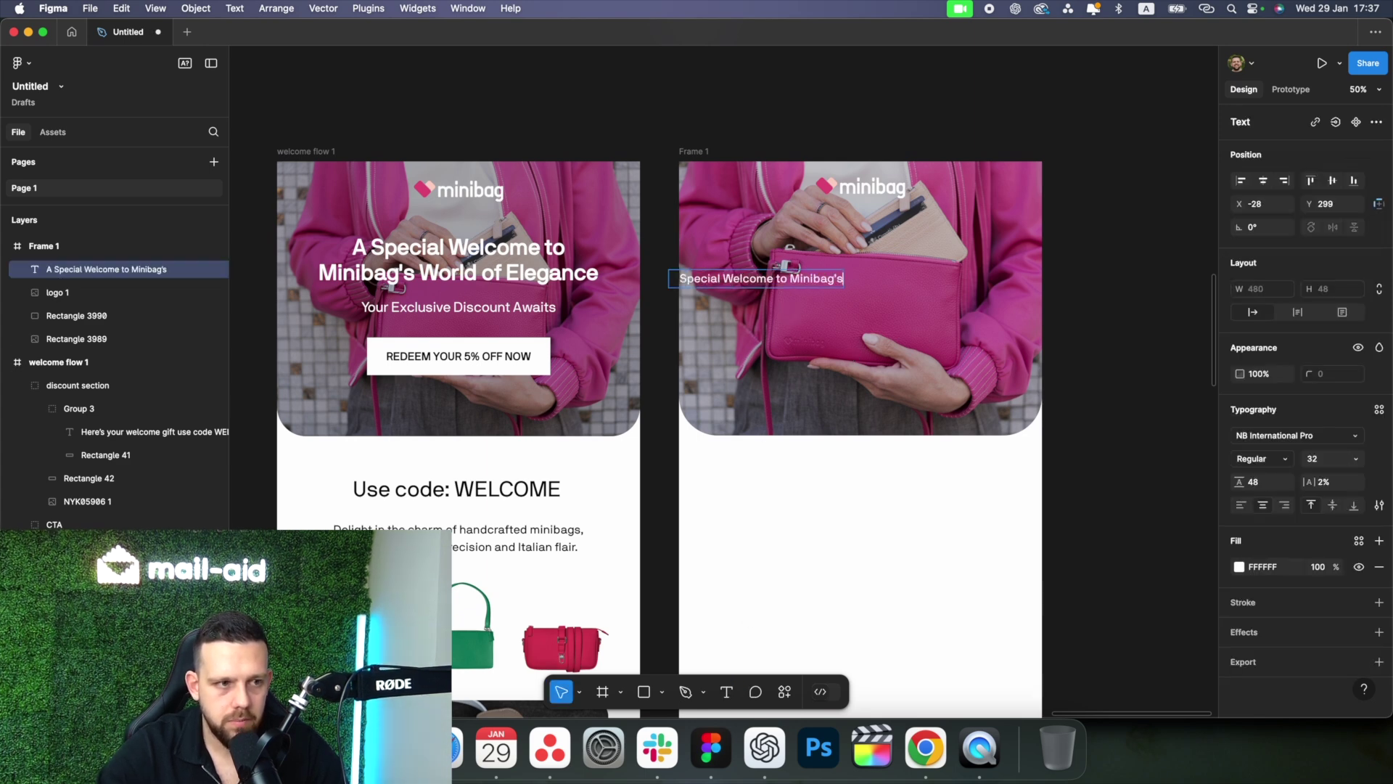
key(Escape)
drag(805, 278, 893, 270)
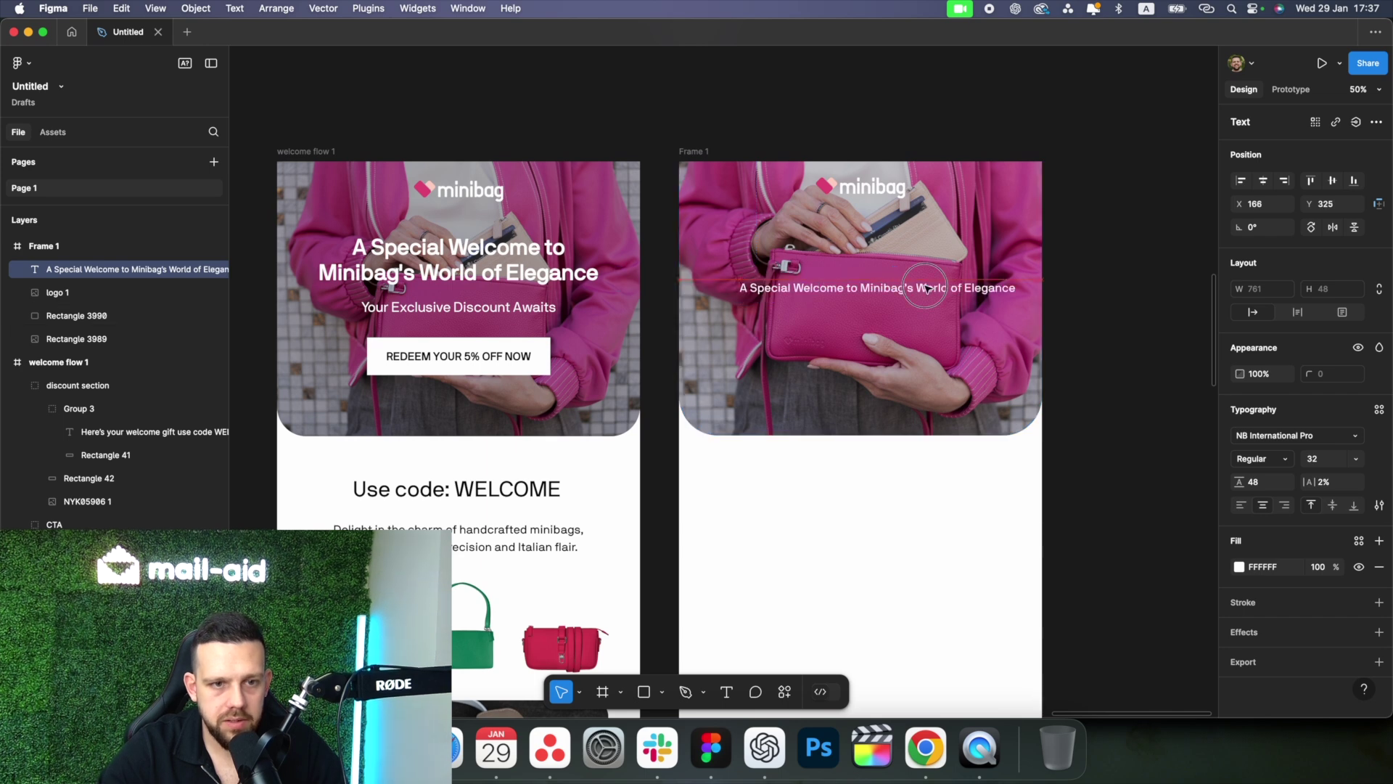
Make the headline Bold at font size 60, matching welcome flow 1.
click(519, 274)
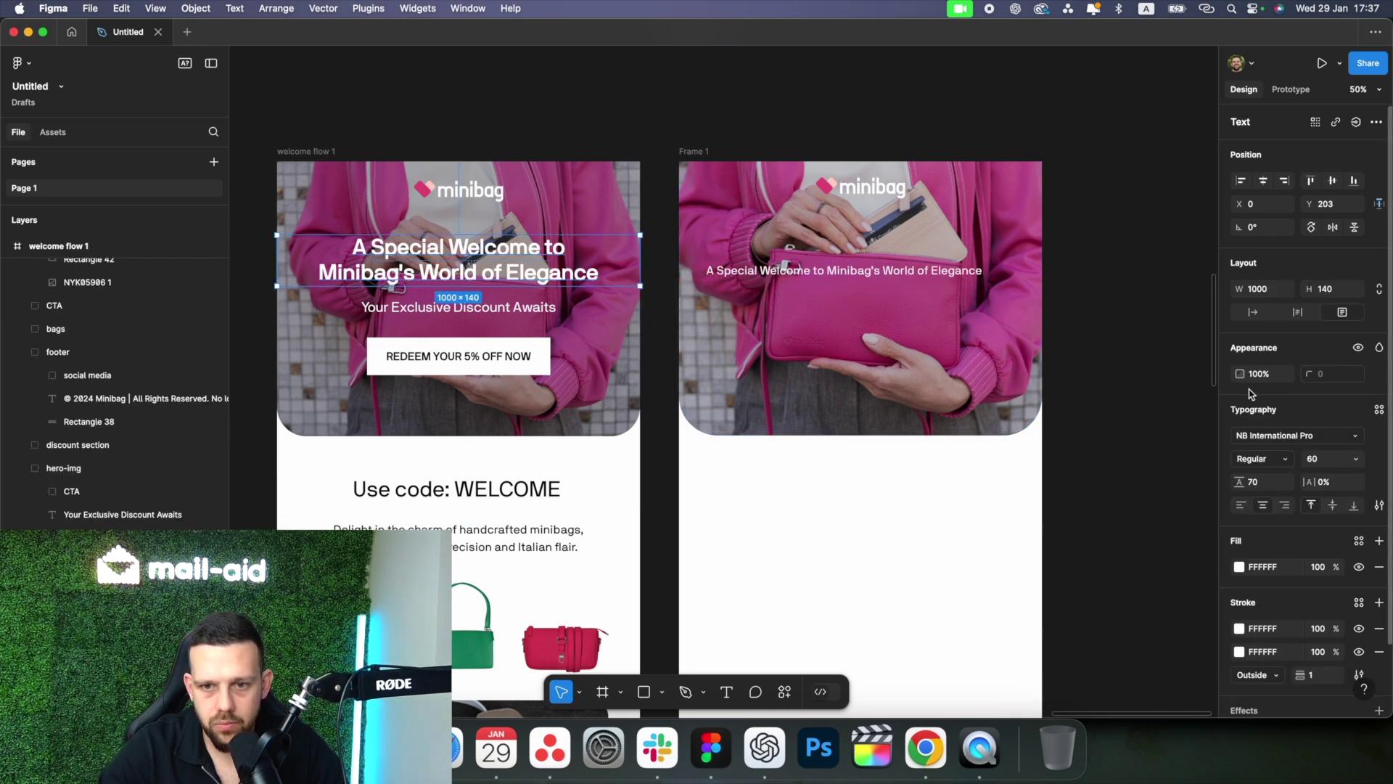
click(874, 270)
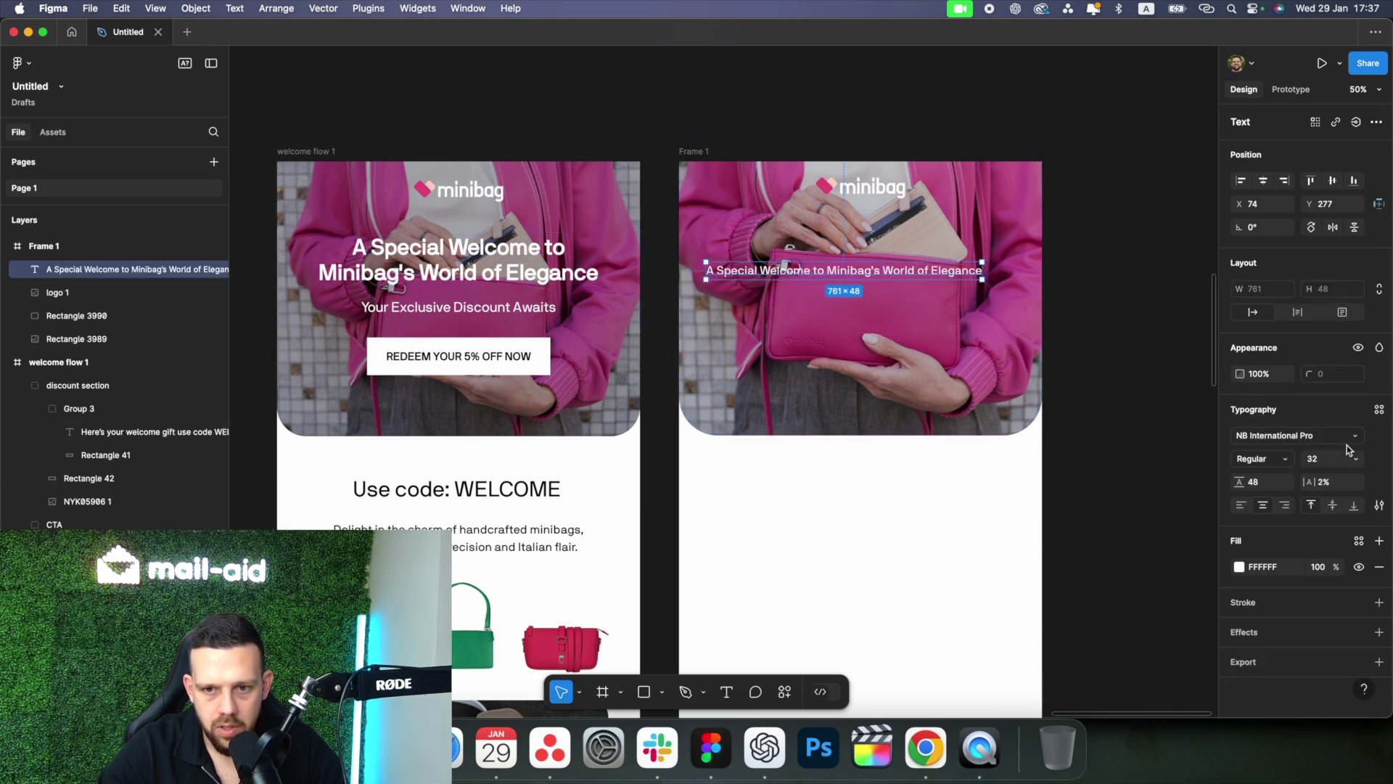
click(1311, 435)
click(1312, 435)
click(1262, 459)
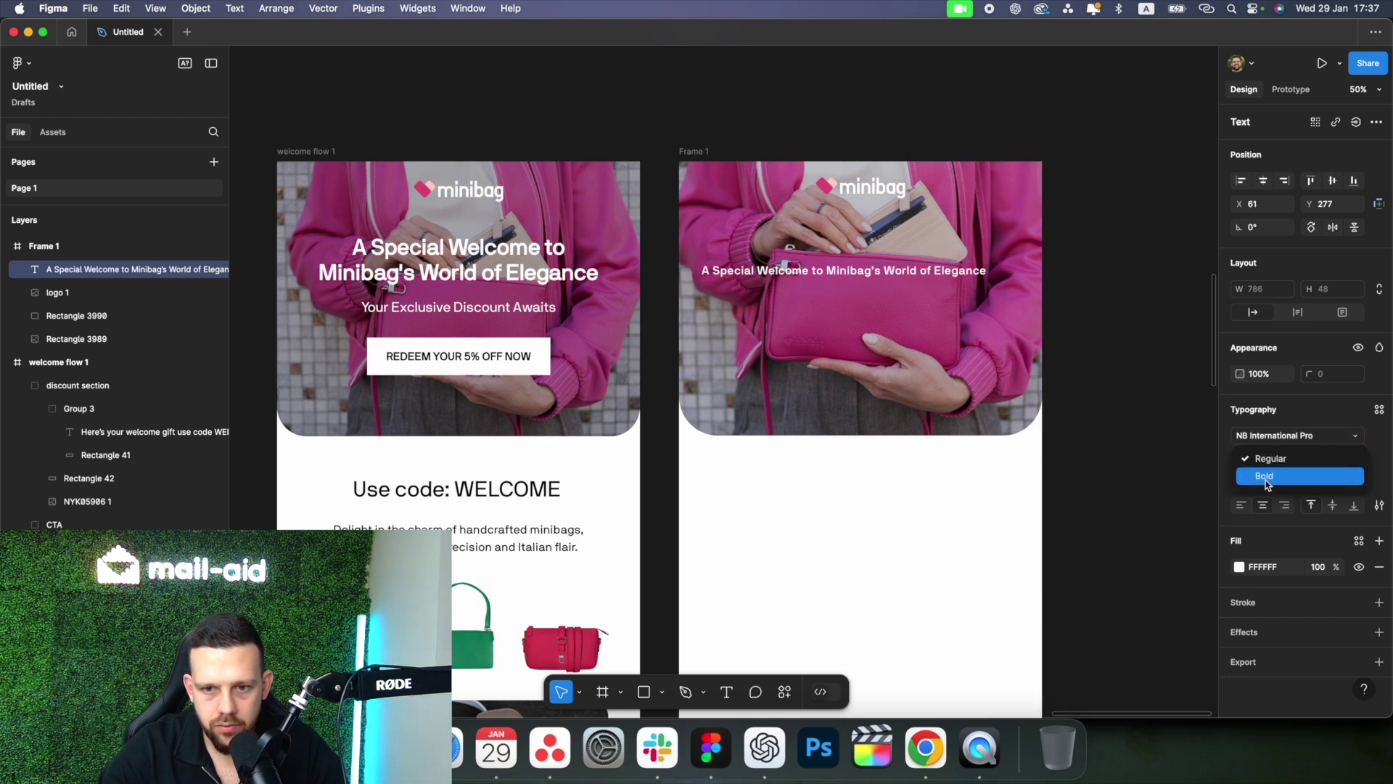
click(1267, 481)
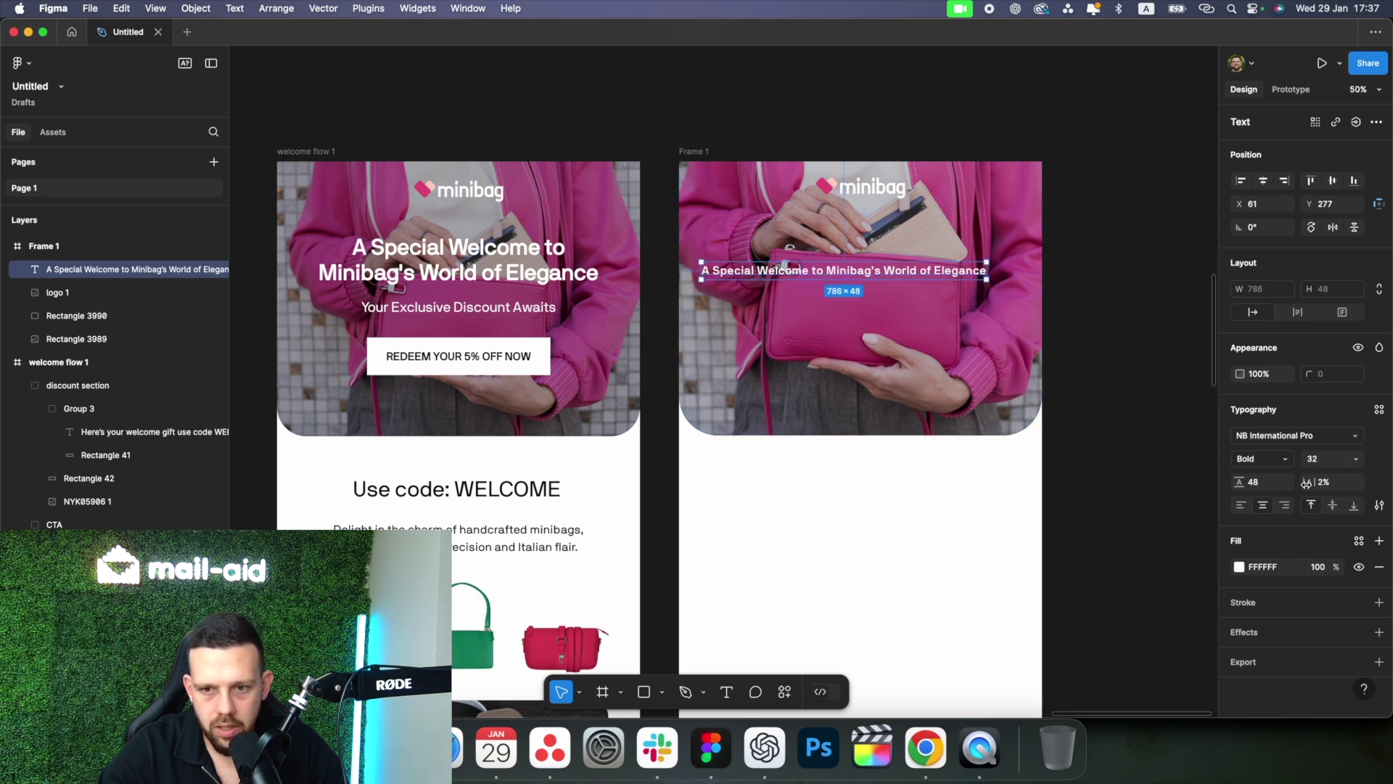
click(1321, 463)
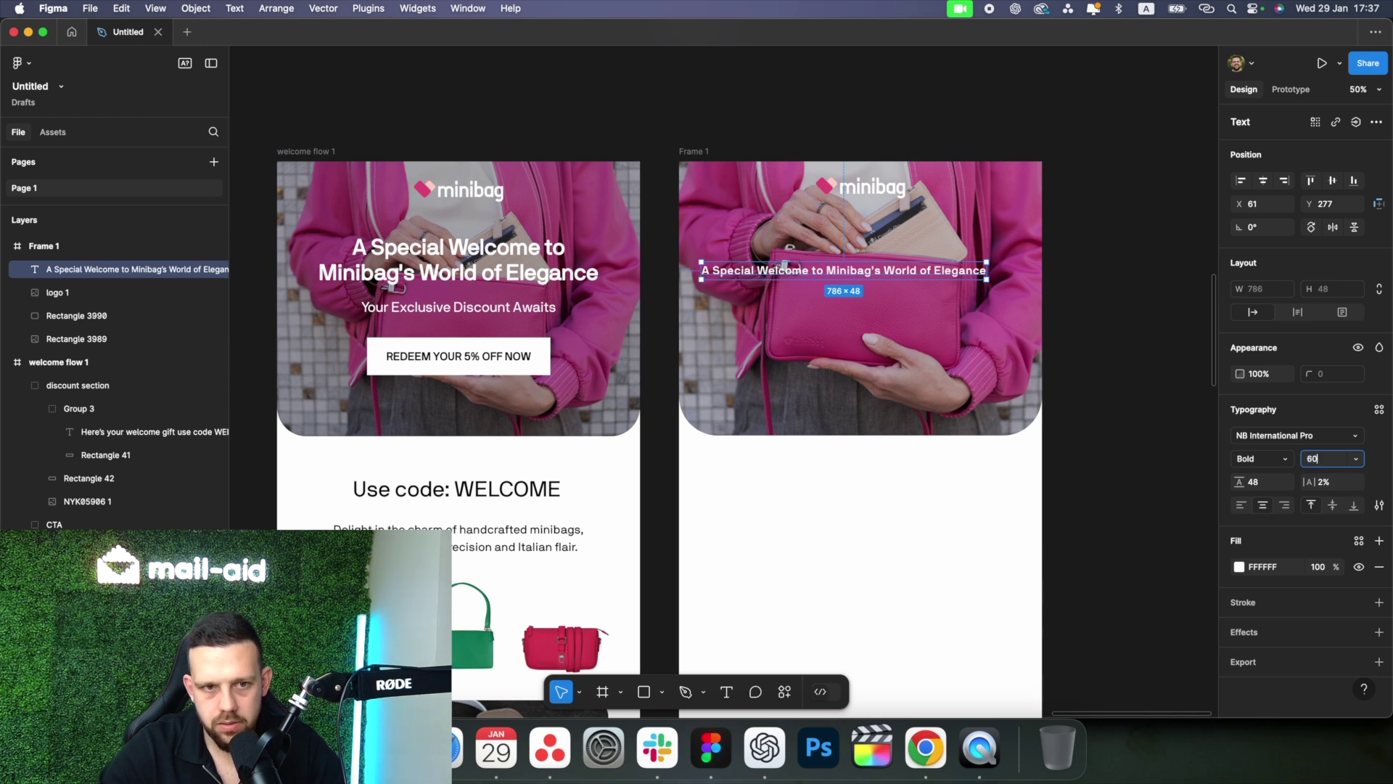
text(60)
key(Return)
Wrap the headline onto two lines, centre it, and set line spacing to 65.
click(519, 273)
double_click(520, 275)
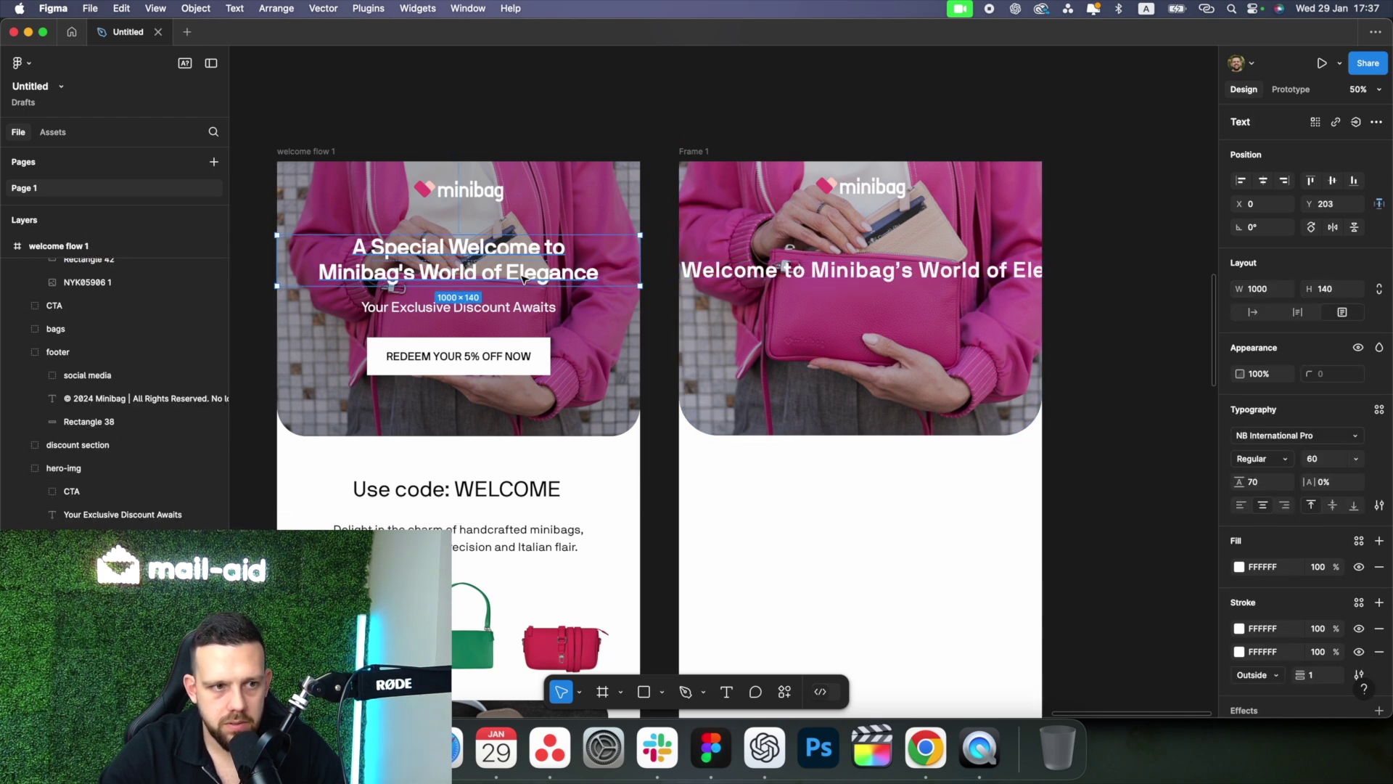
click(853, 281)
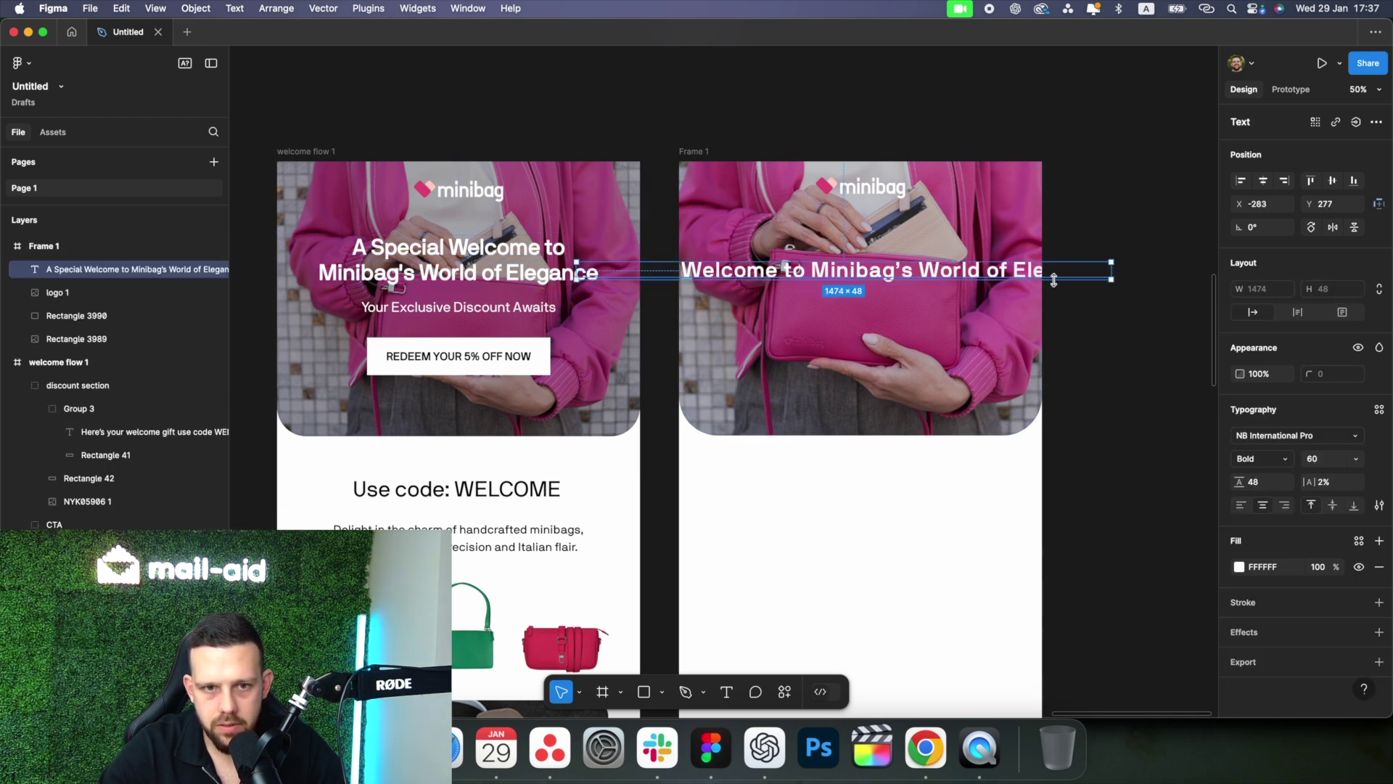
drag(1110, 271, 973, 261)
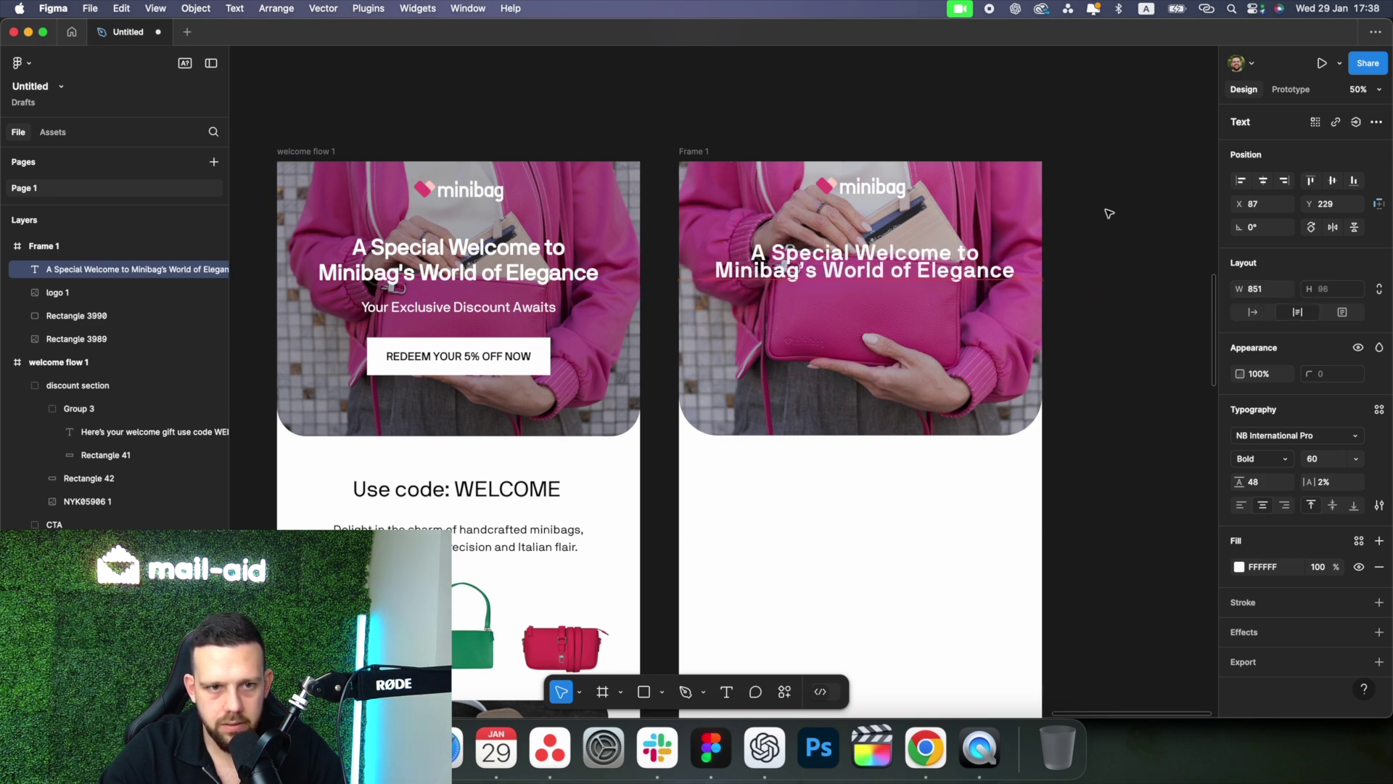
click(1263, 180)
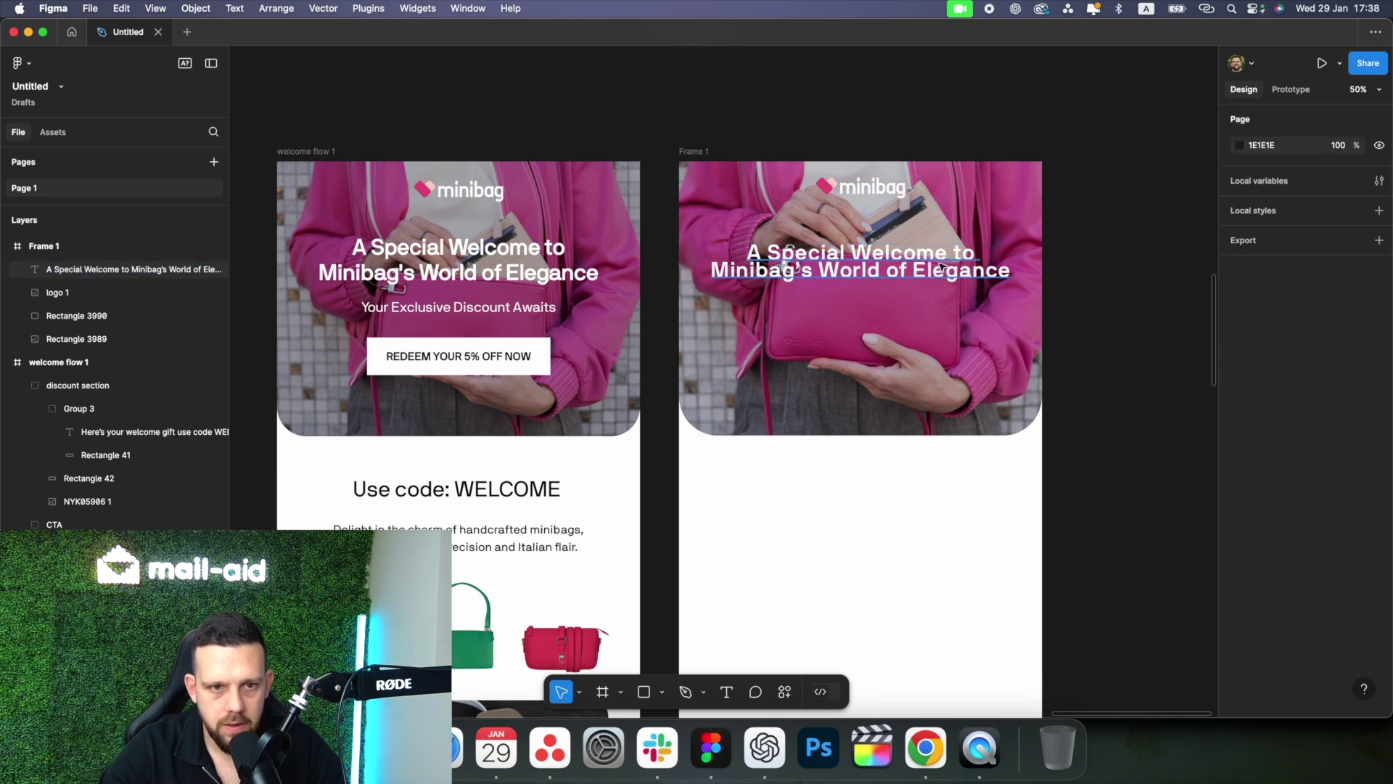
drag(1239, 486, 1267, 484)
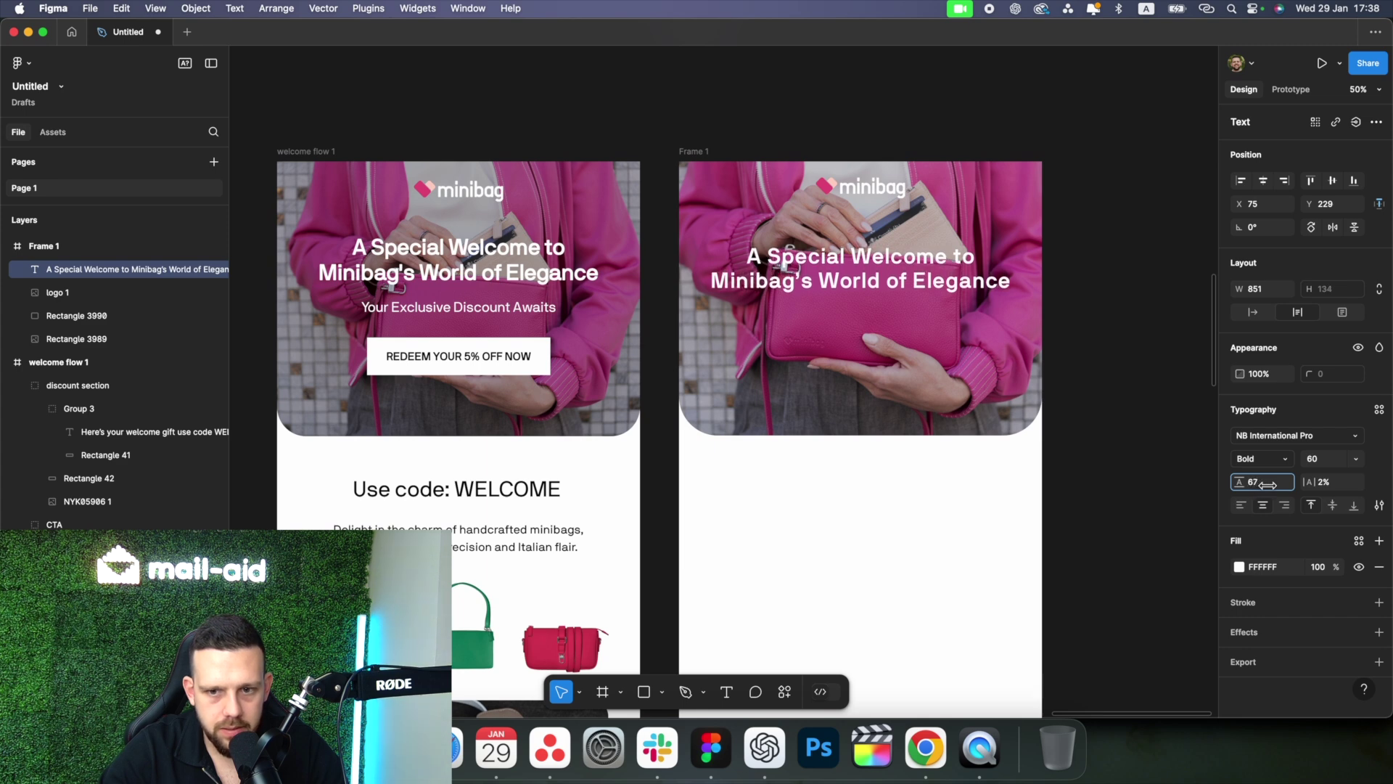
Add a stroke to the headline and nudge it slightly higher.
double_click(555, 271)
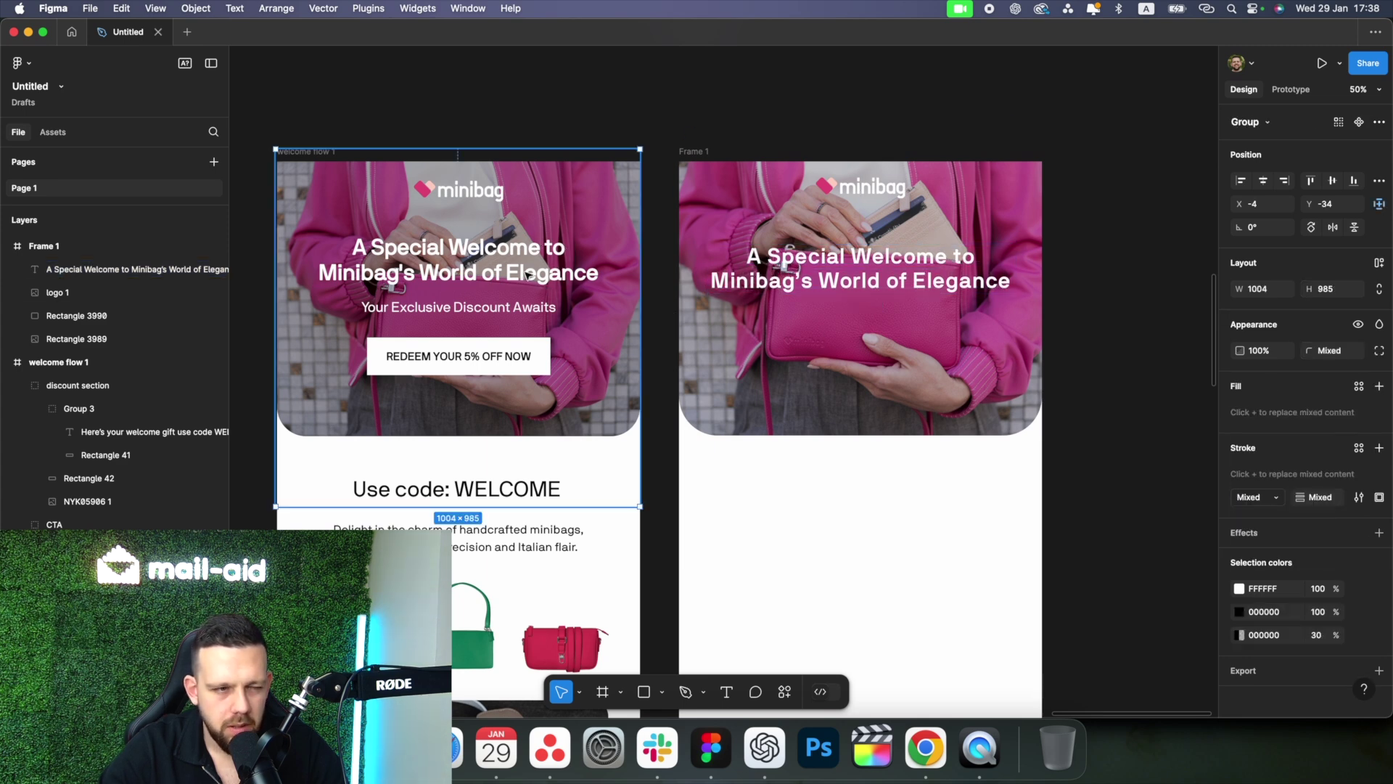
key(super+z)
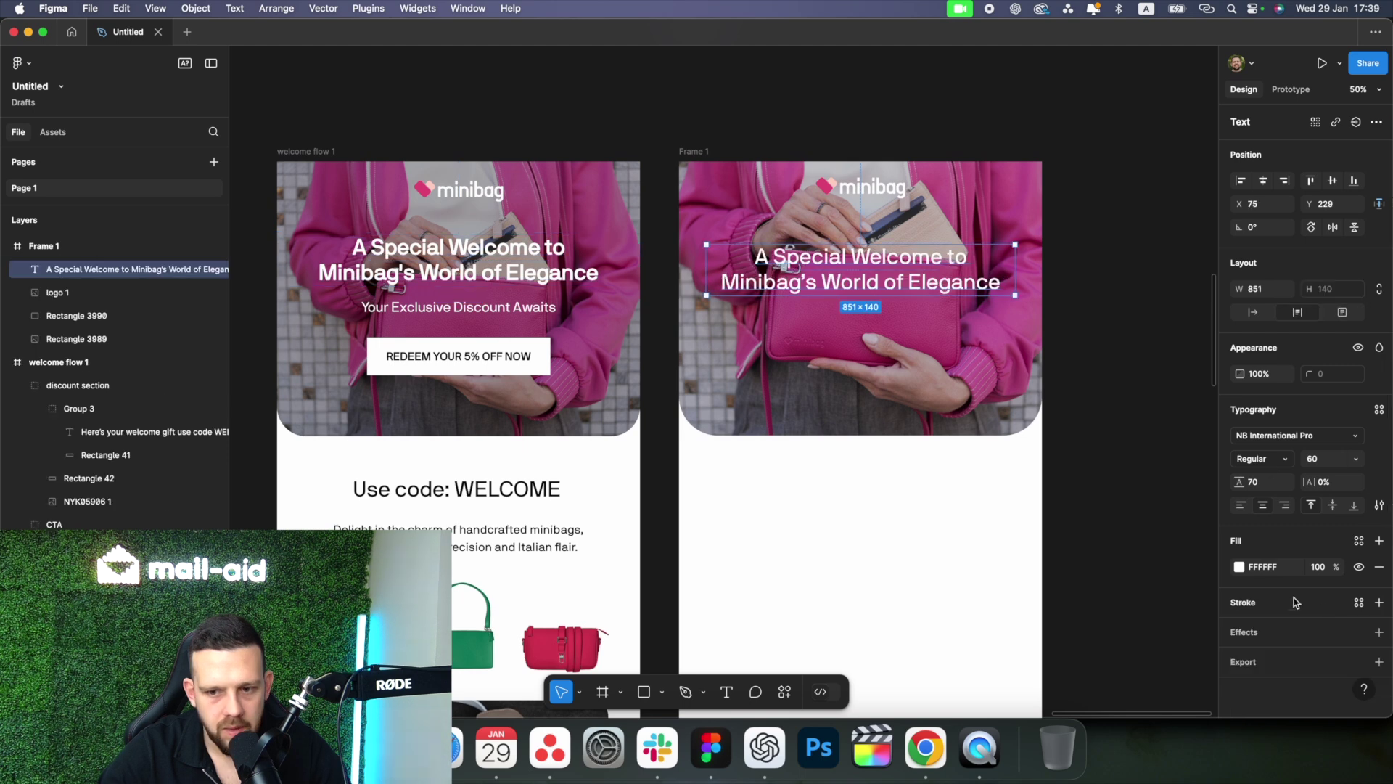
click(1380, 602)
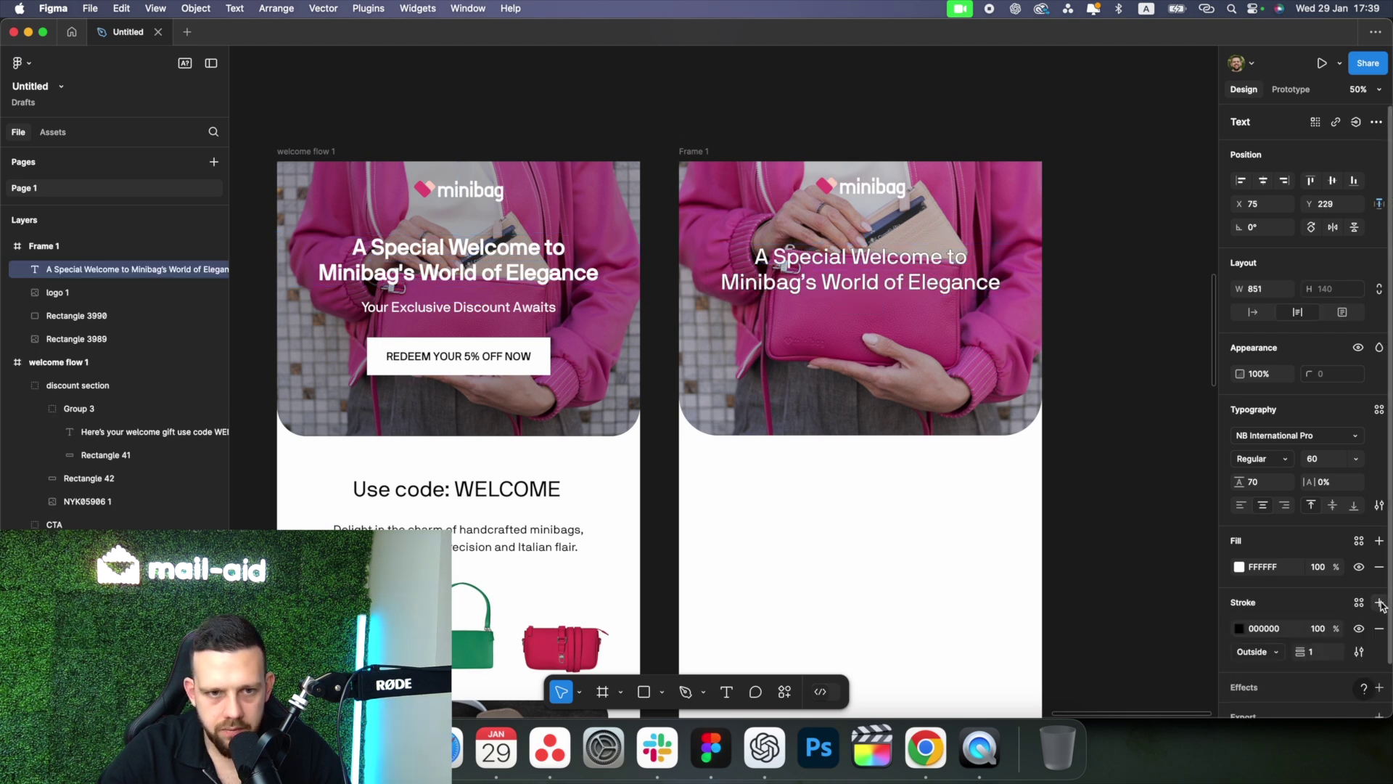
click(1239, 629)
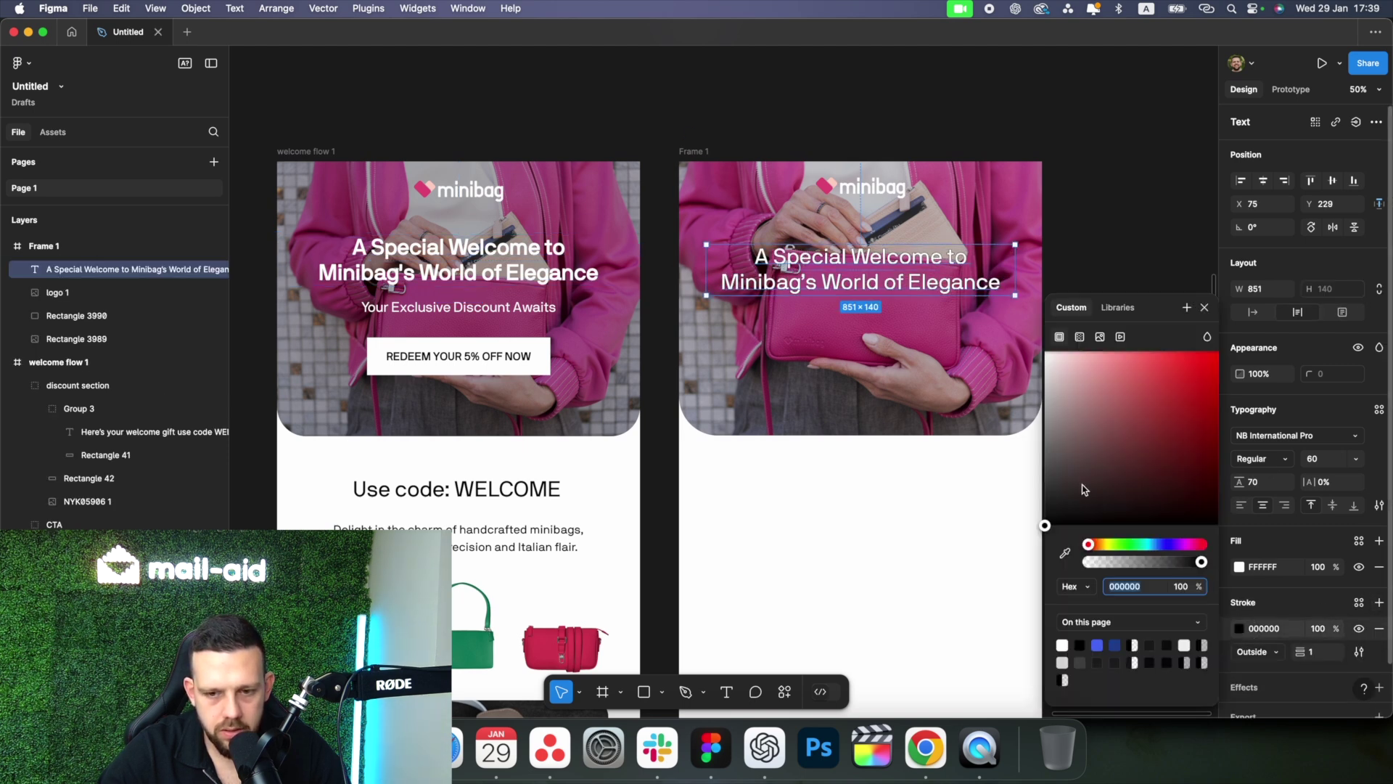
click(643, 126)
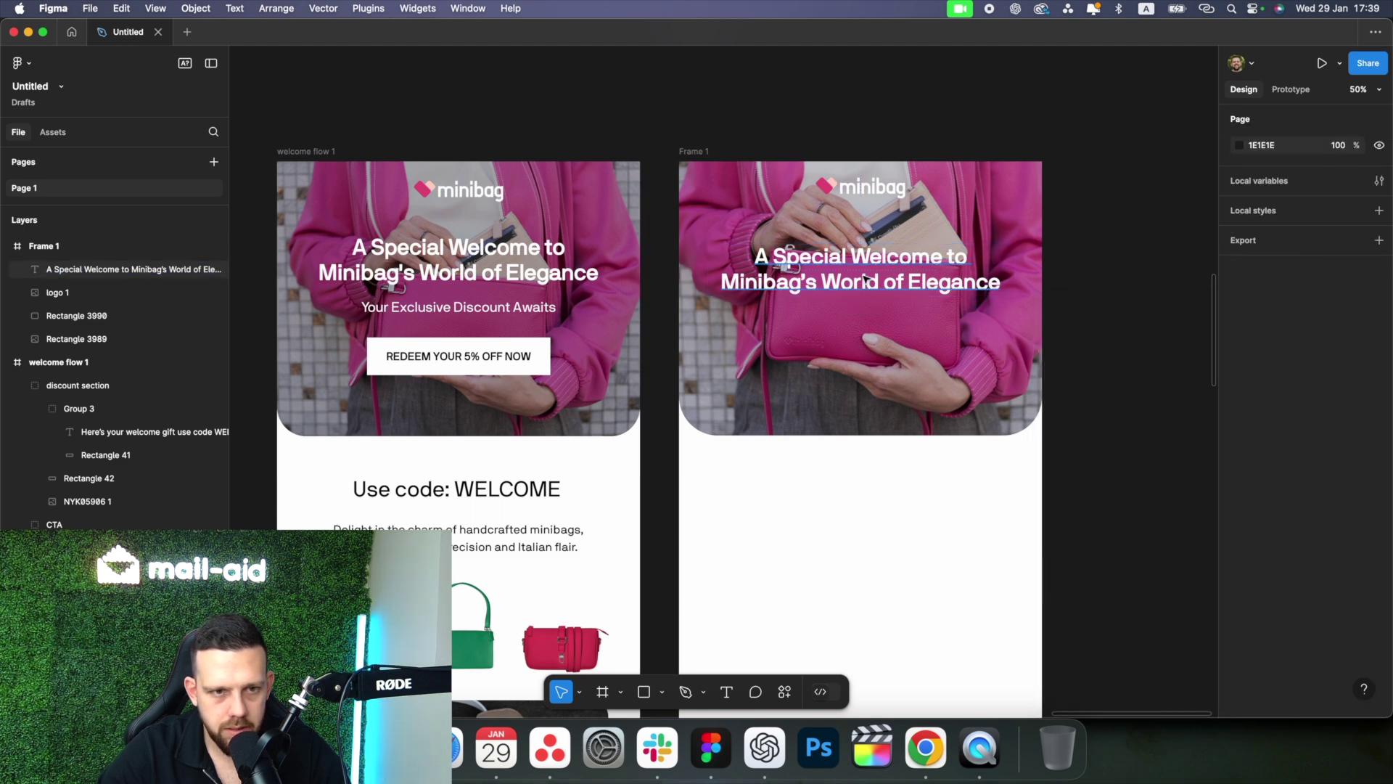
drag(889, 268, 889, 265)
click(1063, 261)
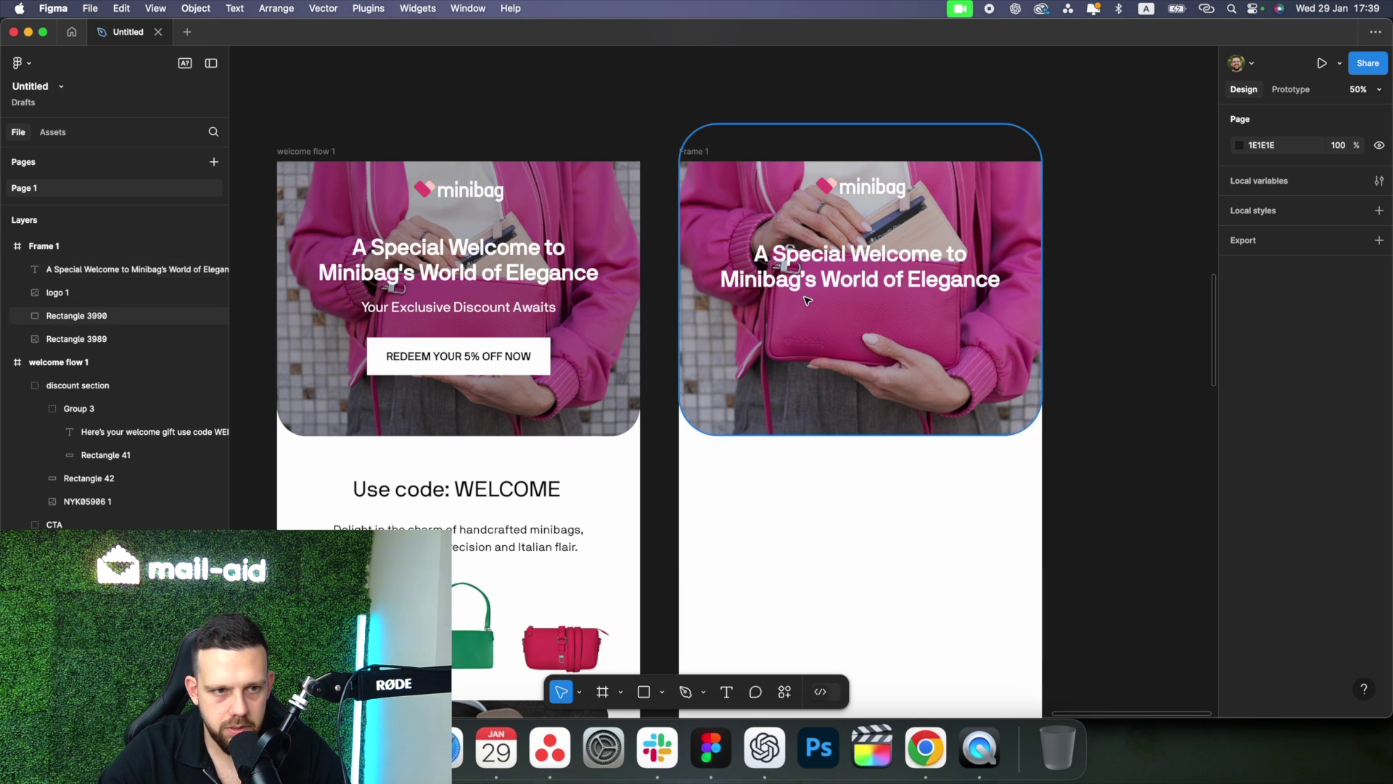
Duplicate the headline below as 'Your Exclucisve Discount Awaits' at font size 32.
click(805, 283)
key(super+d)
drag(863, 269, 863, 332)
double_click(865, 332)
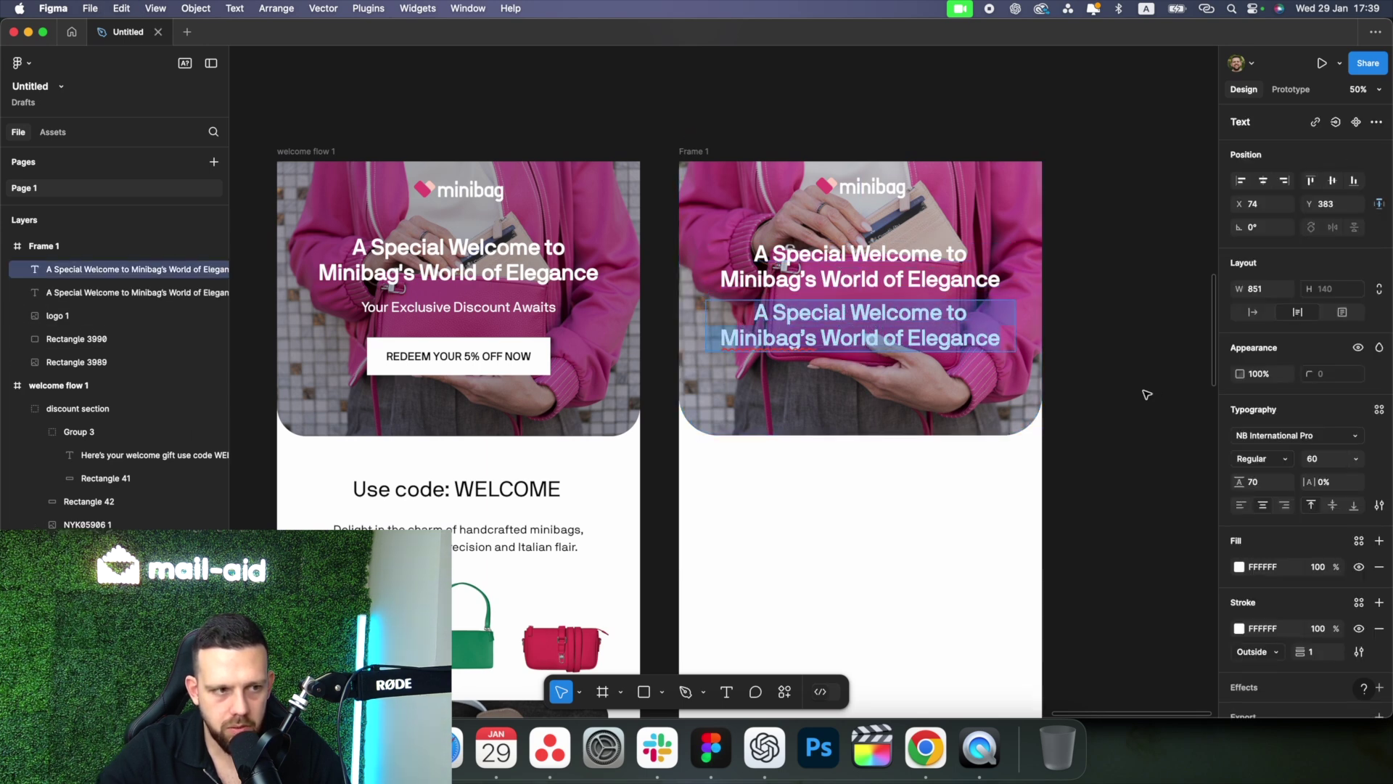
text(Your)
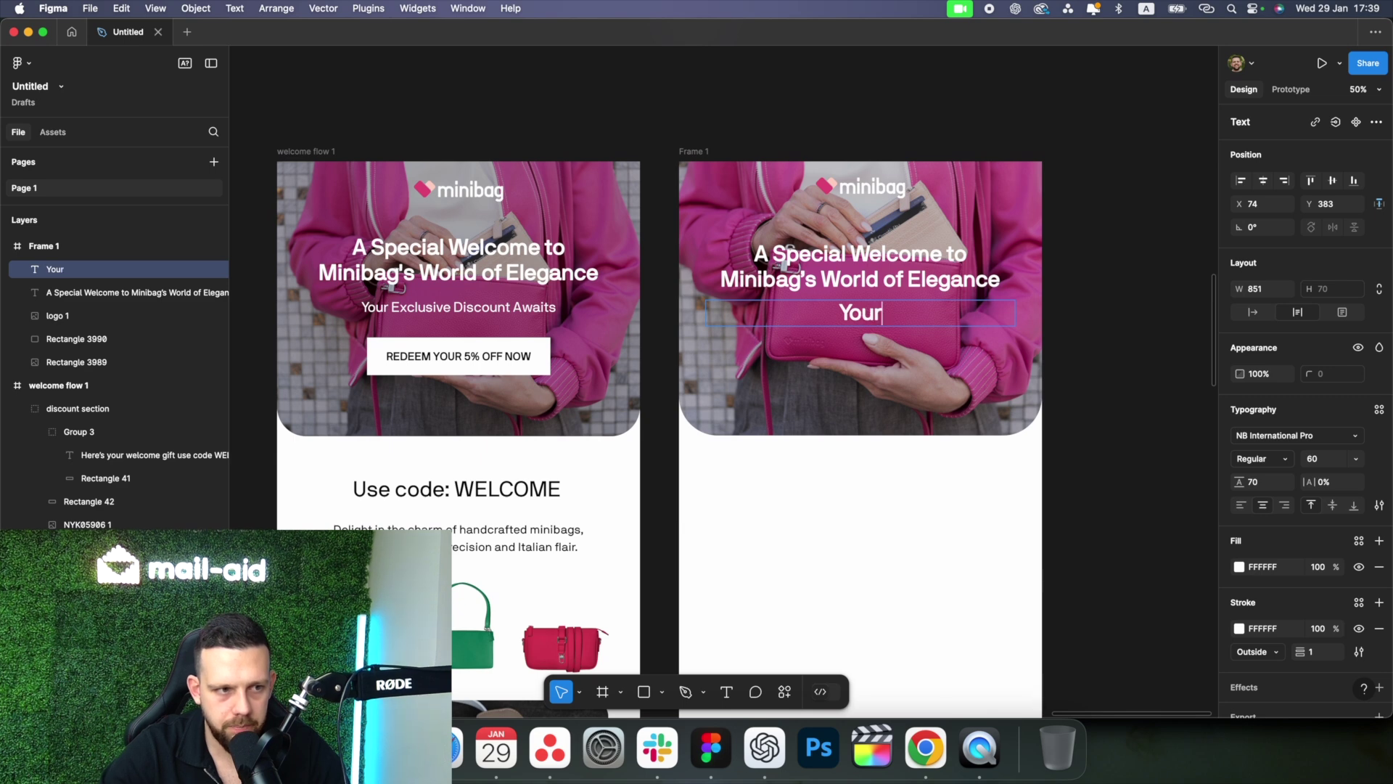
text( Exclucisve Discount Awaits)
key(super+a)
click(1328, 459)
text(32)
key(Return)
key(Escape)
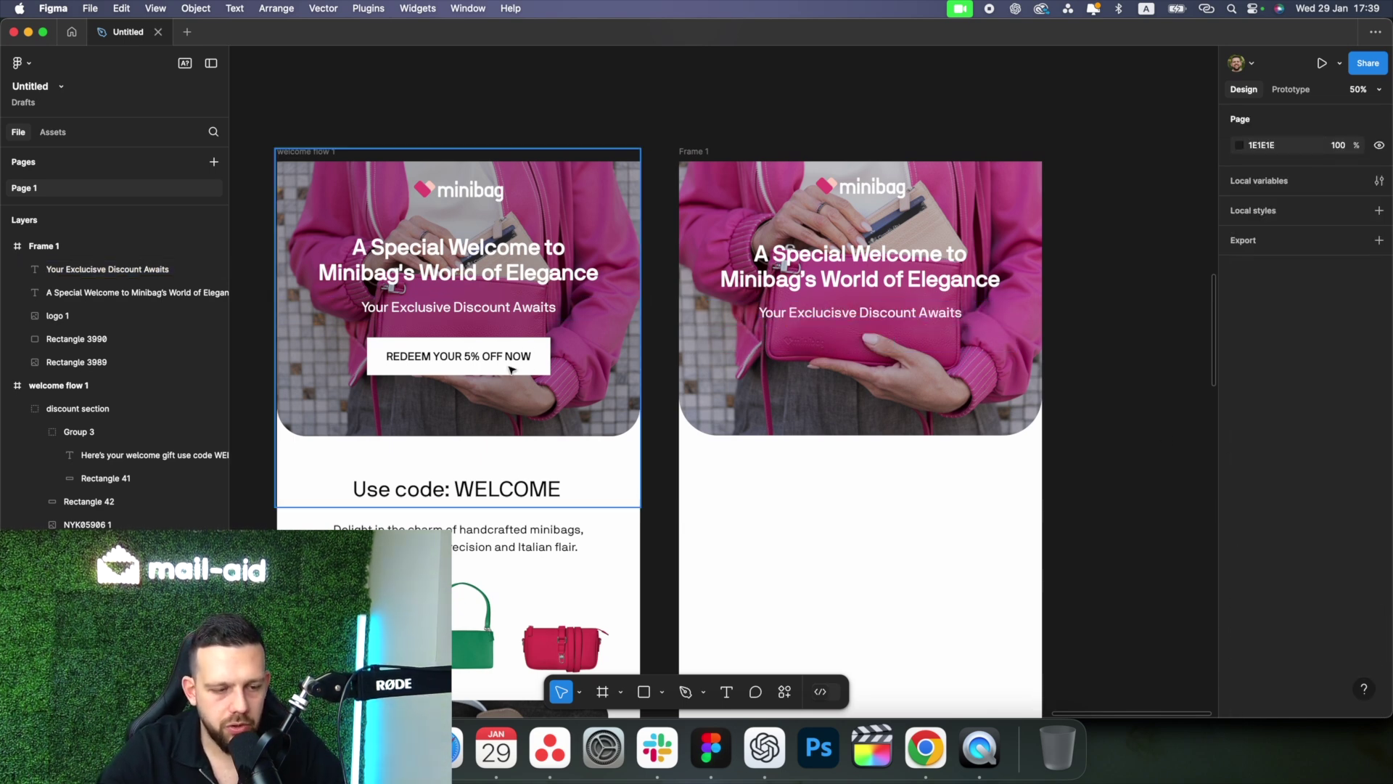
Draw a white button rectangle below the subheading.
click(643, 692)
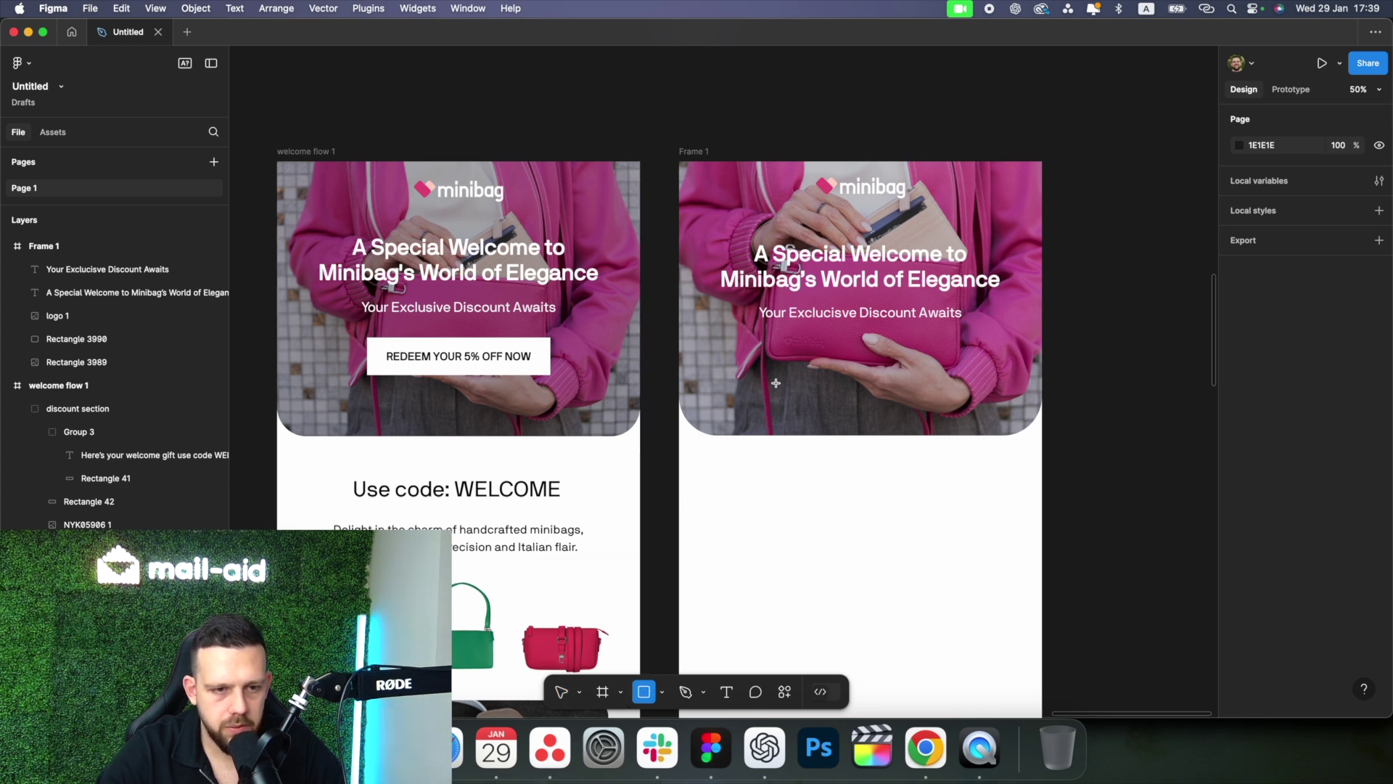
drag(756, 349, 964, 395)
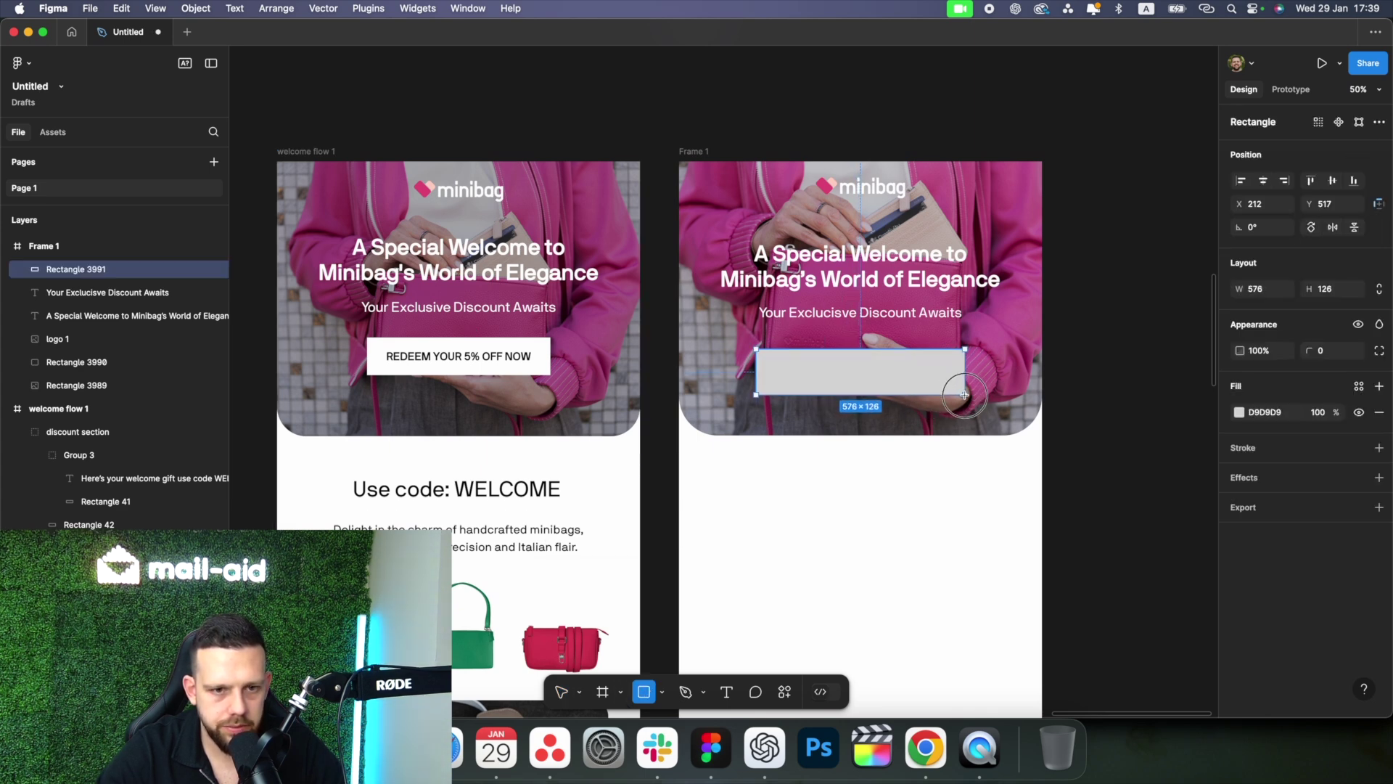
click(1239, 412)
drag(1139, 438, 1097, 189)
click(1147, 187)
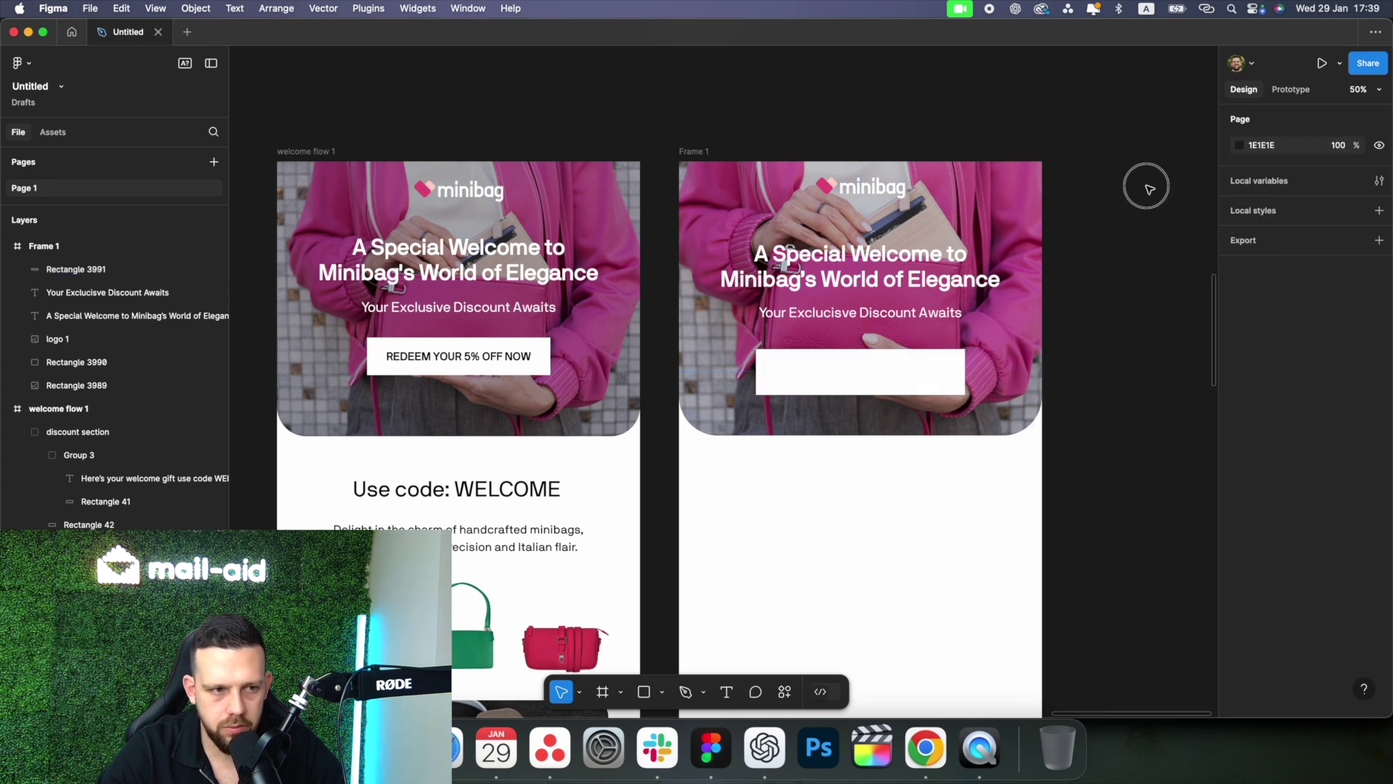
Place a black copy of the subheading text onto the white button.
click(862, 314)
key(super+d)
drag(864, 318, 865, 376)
click(1239, 567)
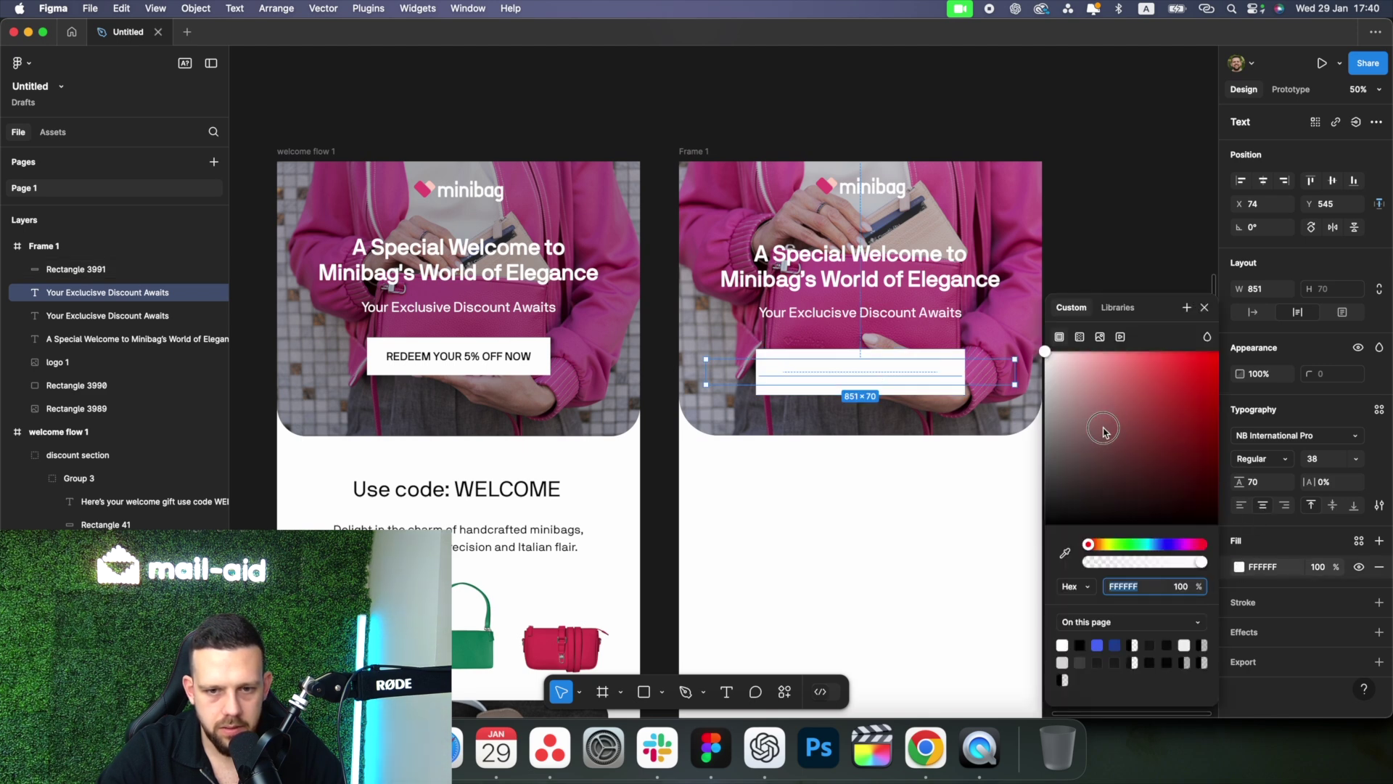
drag(1103, 428, 1045, 525)
click(1146, 212)
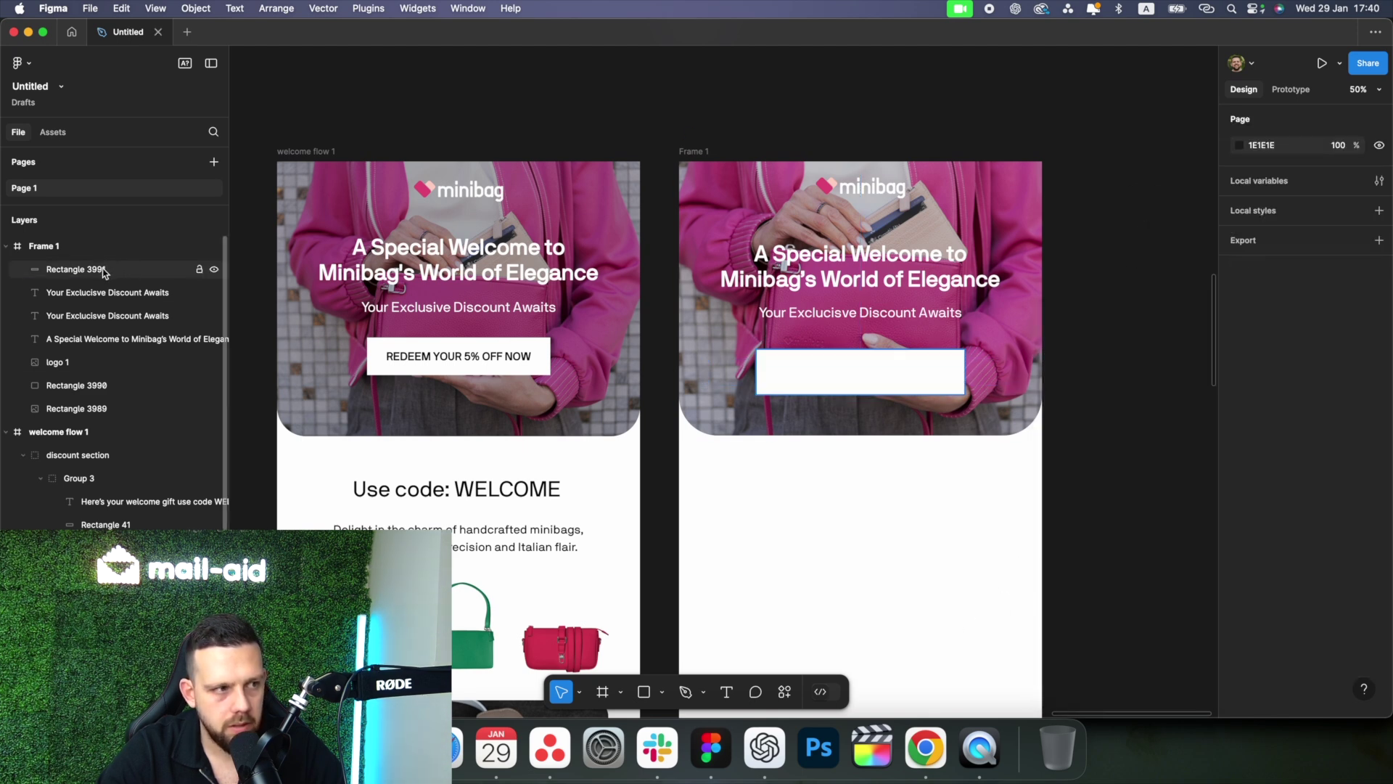
Move the white rectangle beneath the hero text layers in Layers.
click(889, 376)
double_click(890, 376)
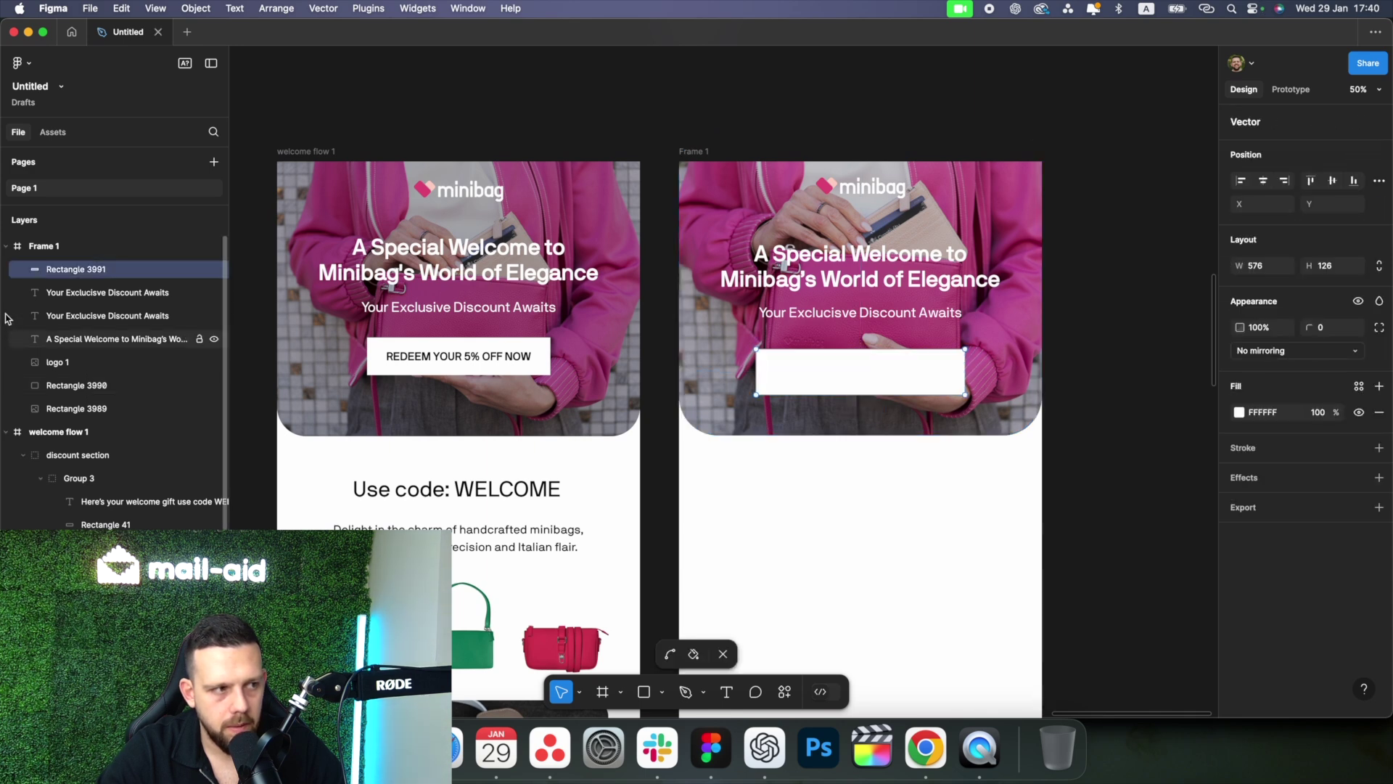
drag(72, 269, 72, 363)
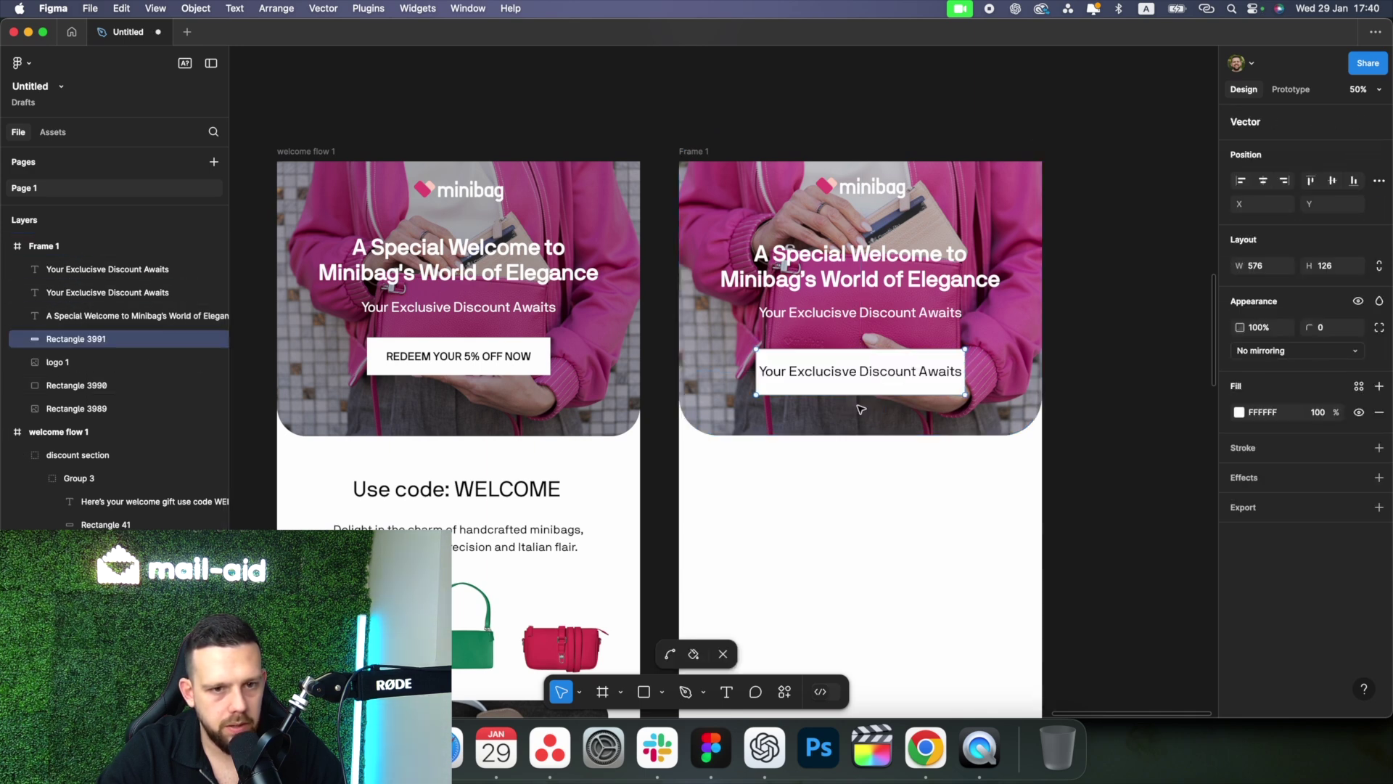
key(Escape)
Replace the button text with the pasted 'REDEEM YOUR 5% OFF NOW' label.
click(891, 382)
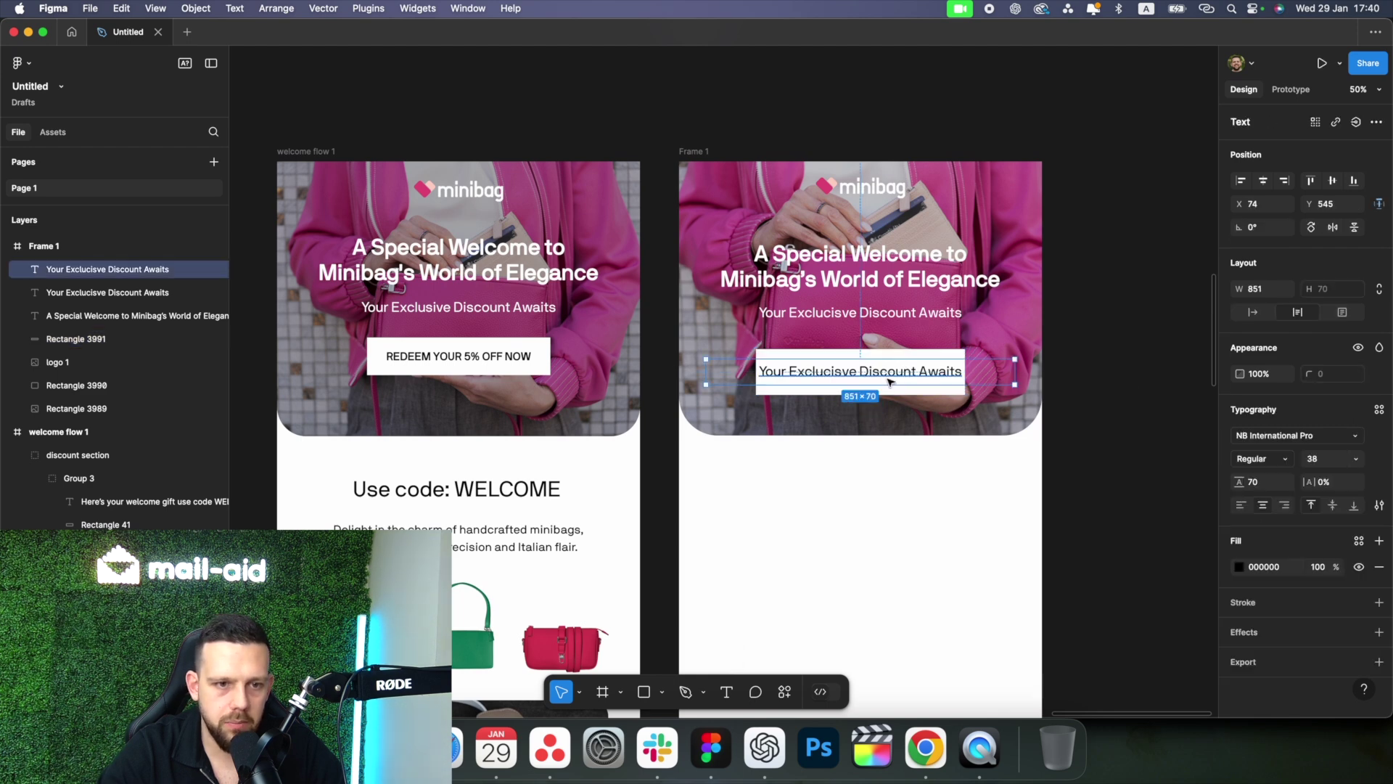
double_click(891, 373)
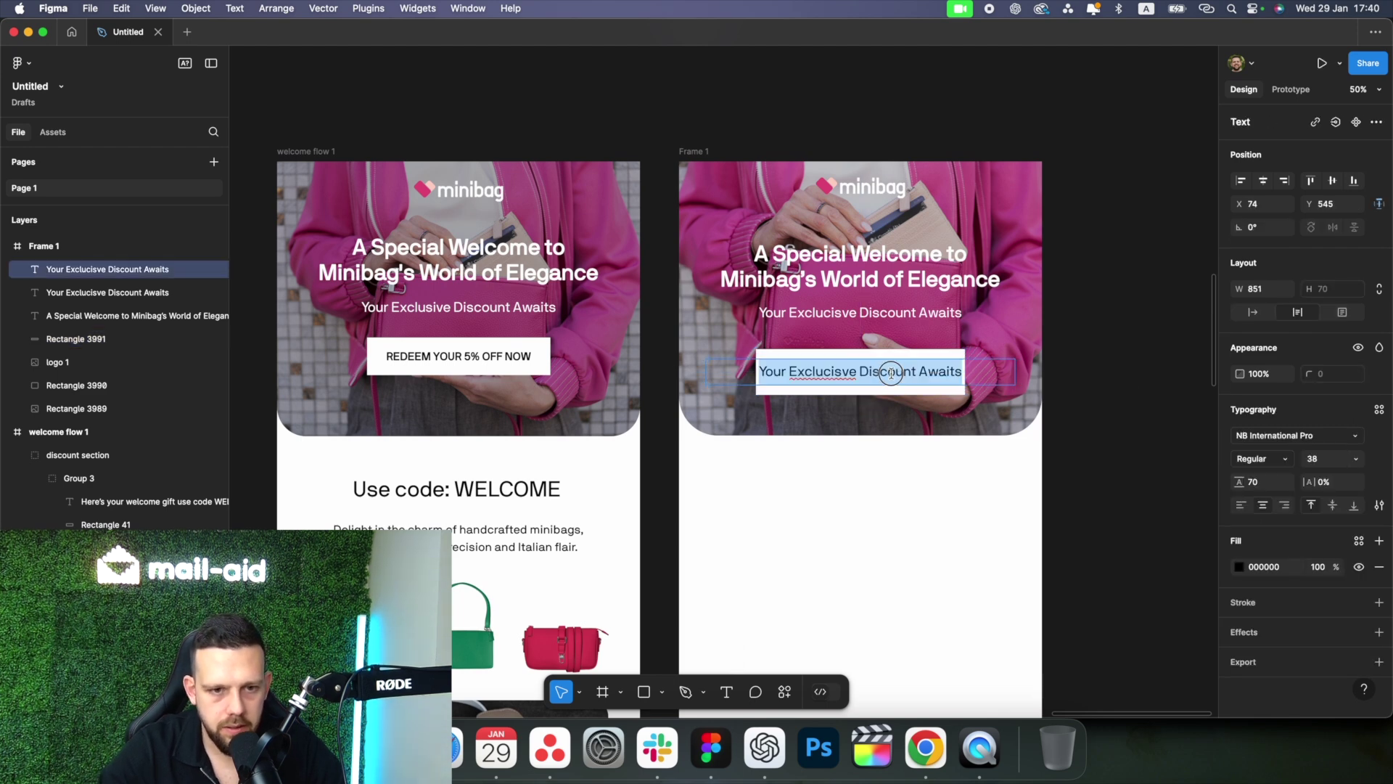
text(REDEEM YOUR 5% OFF NOW)
click(1129, 322)
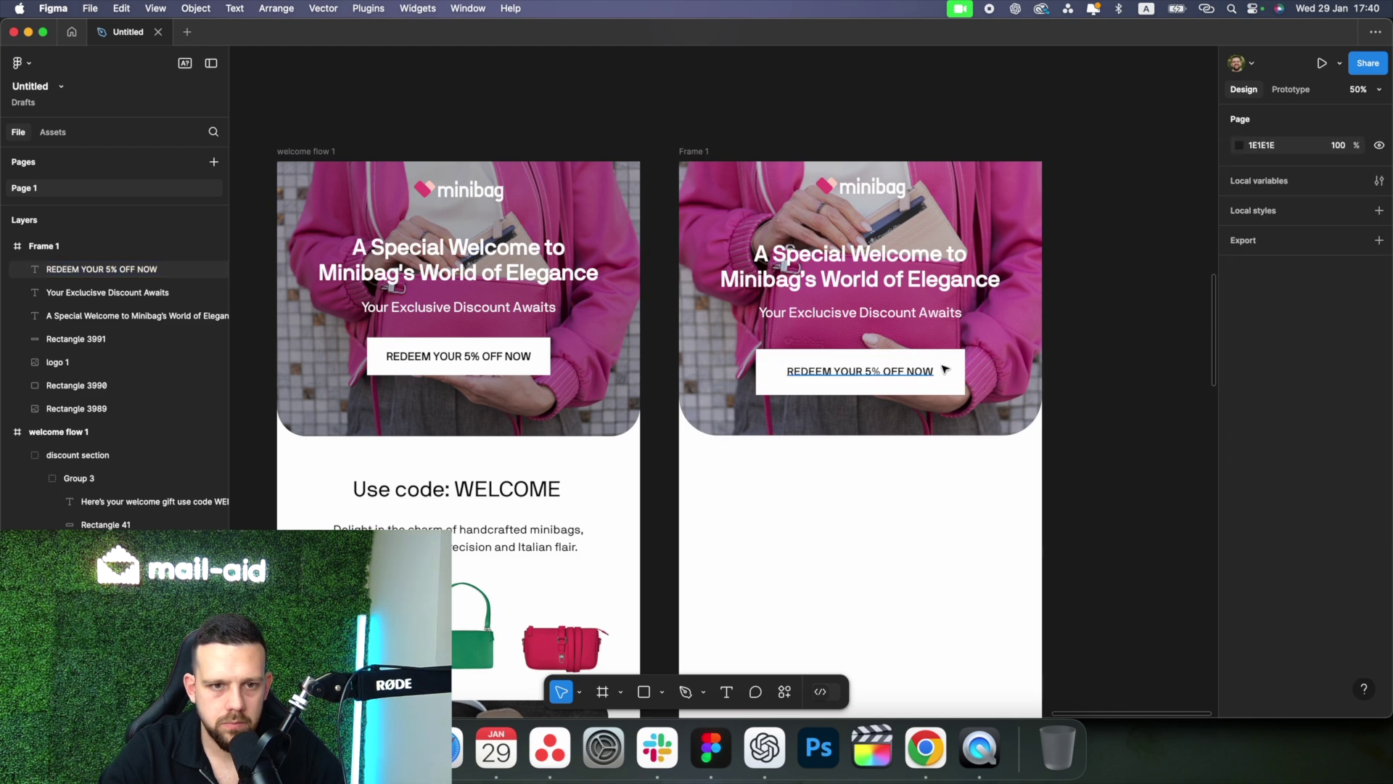
Copy the 'Use code: WELCOME' heading and paragraph into Frame 1, centred horizontally.
scroll(1098, 347, down, 3)
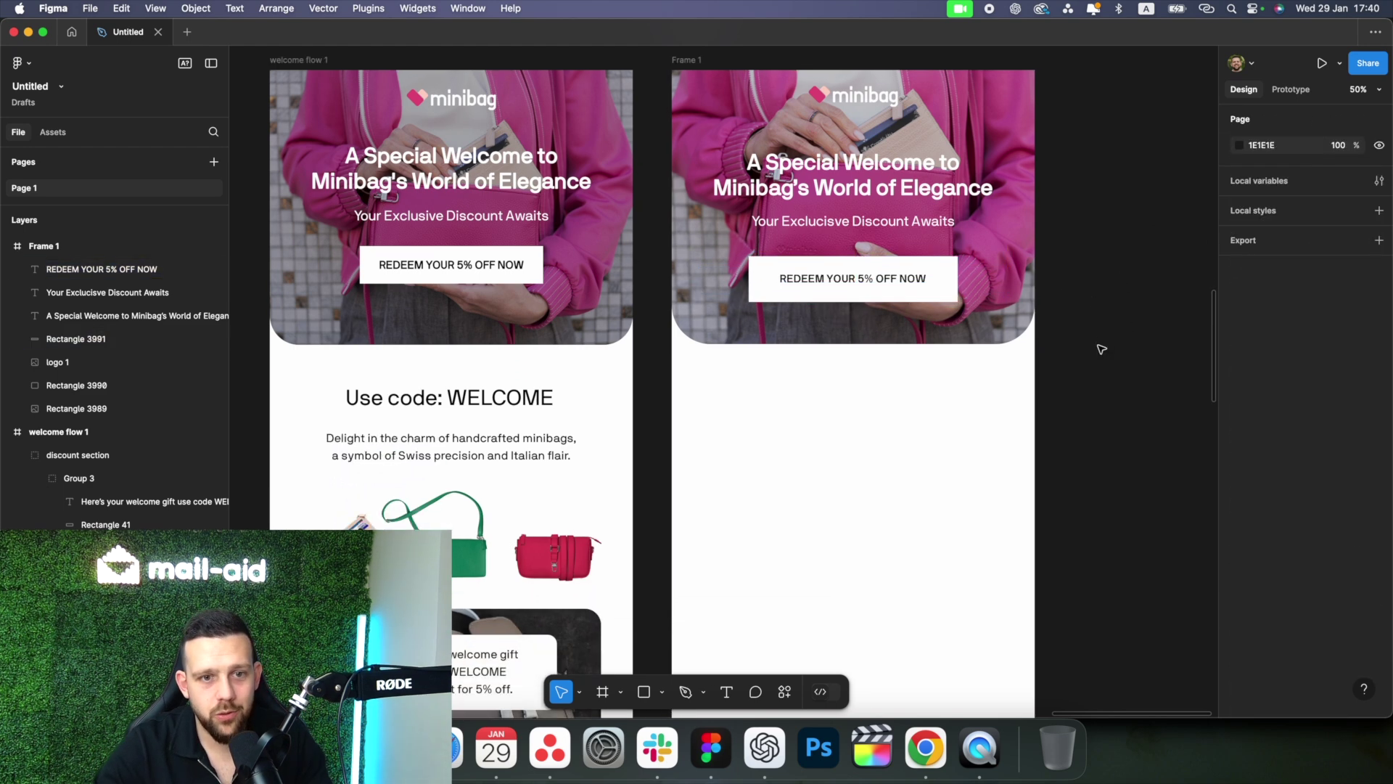
scroll(914, 348, up, 2)
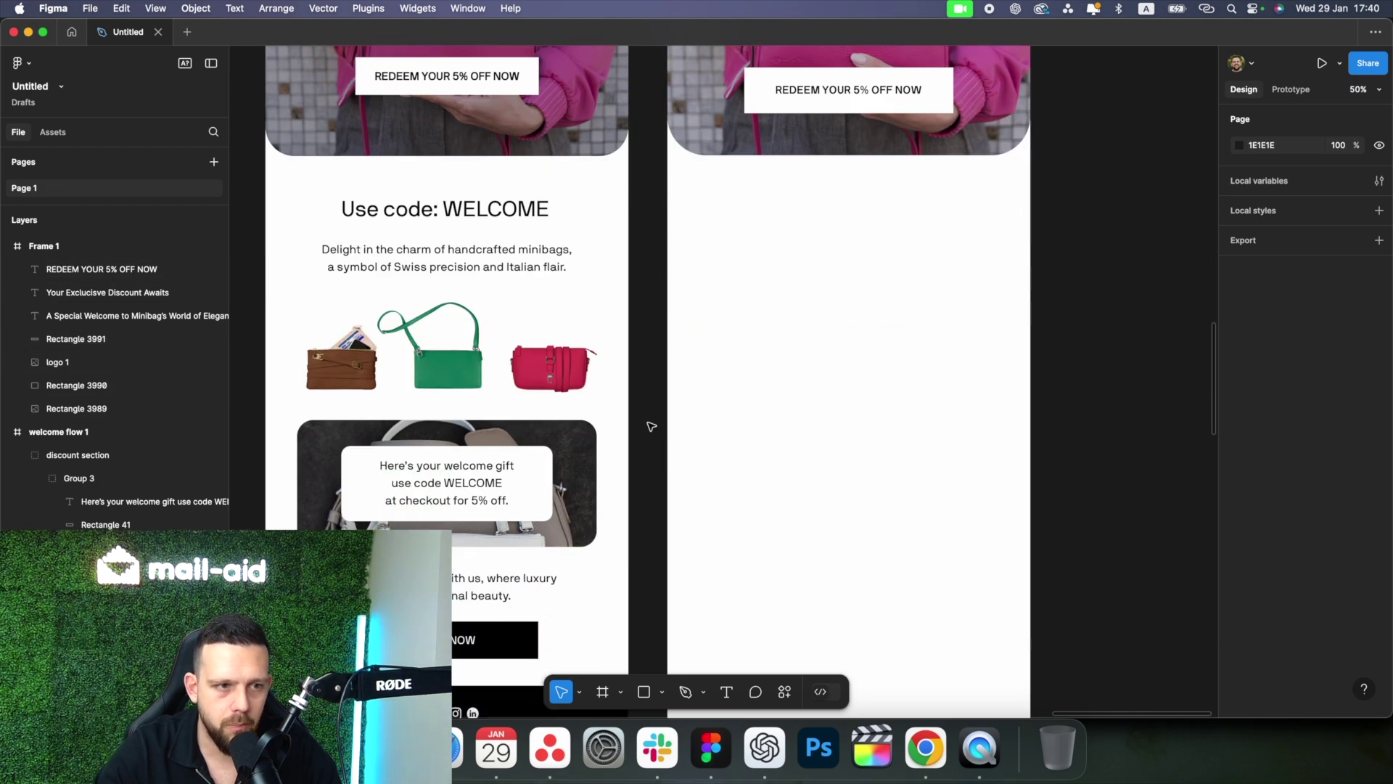
scroll(724, 346, down, 3)
scroll(691, 287, up, 2)
scroll(682, 421, up, 1)
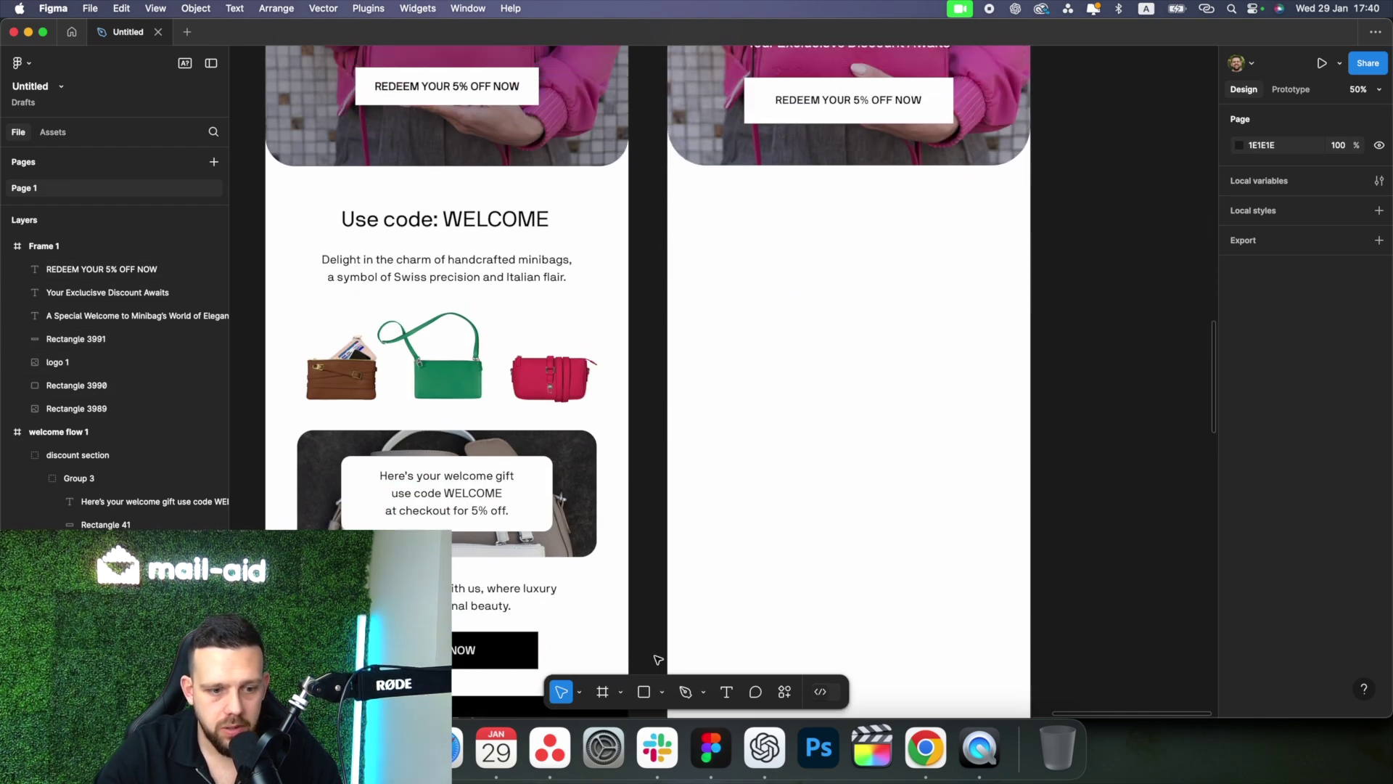
click(444, 231)
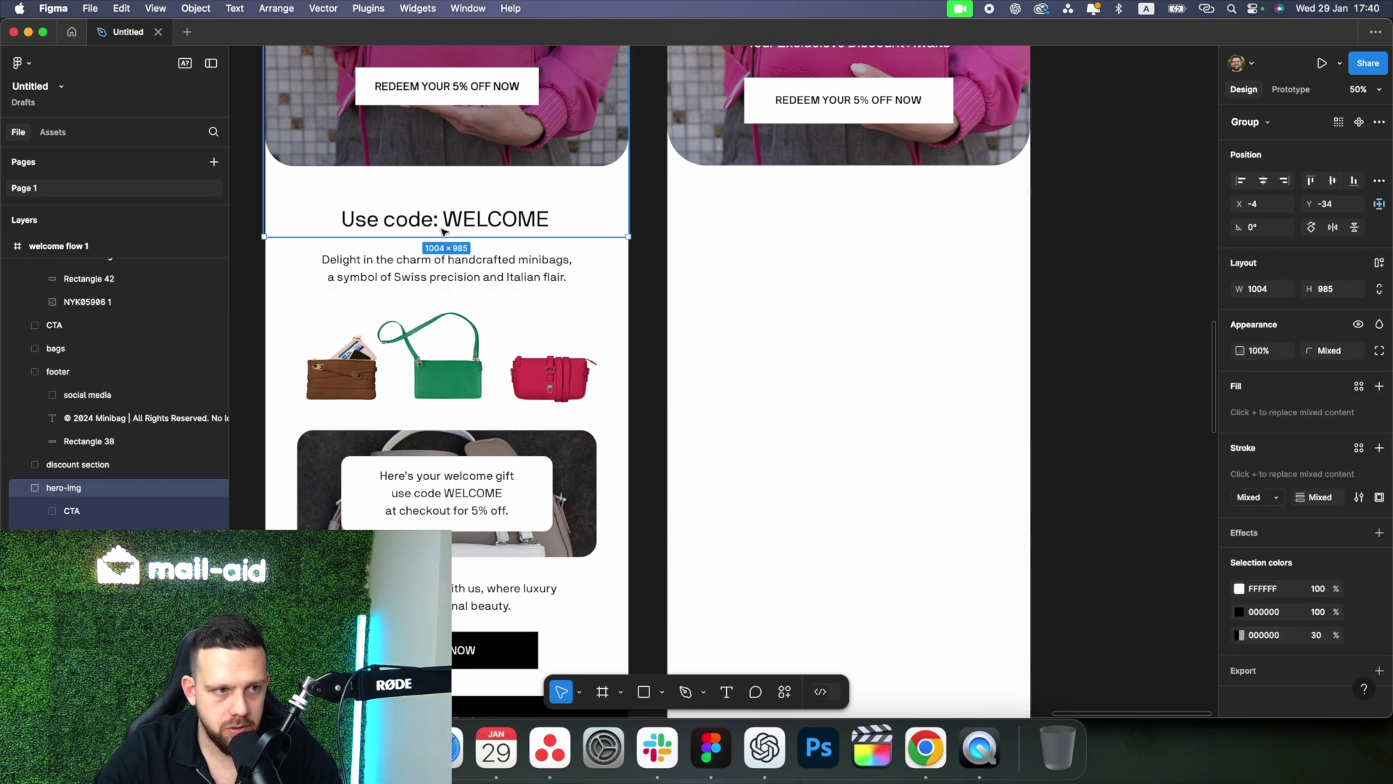
click(444, 229)
shift+click(459, 249)
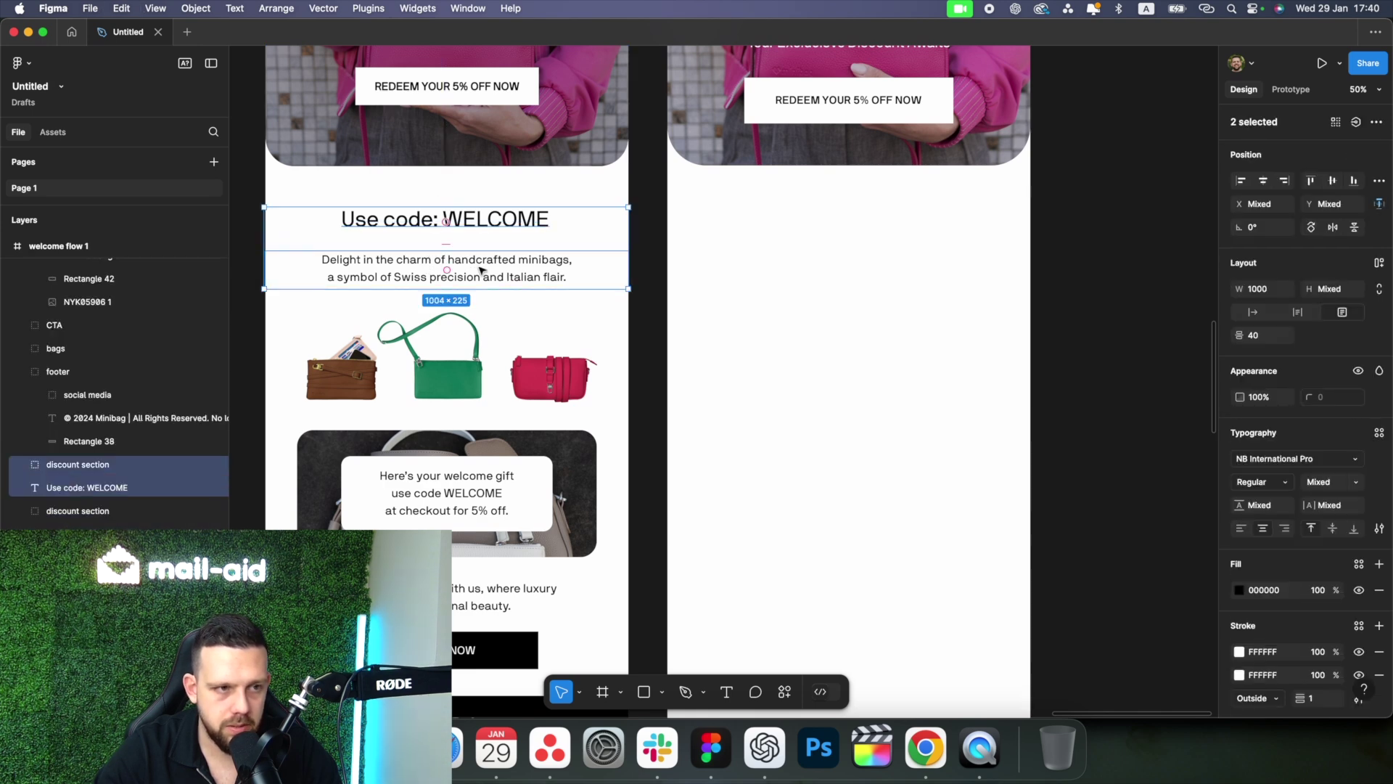
drag(822, 277, 886, 276)
click(1267, 183)
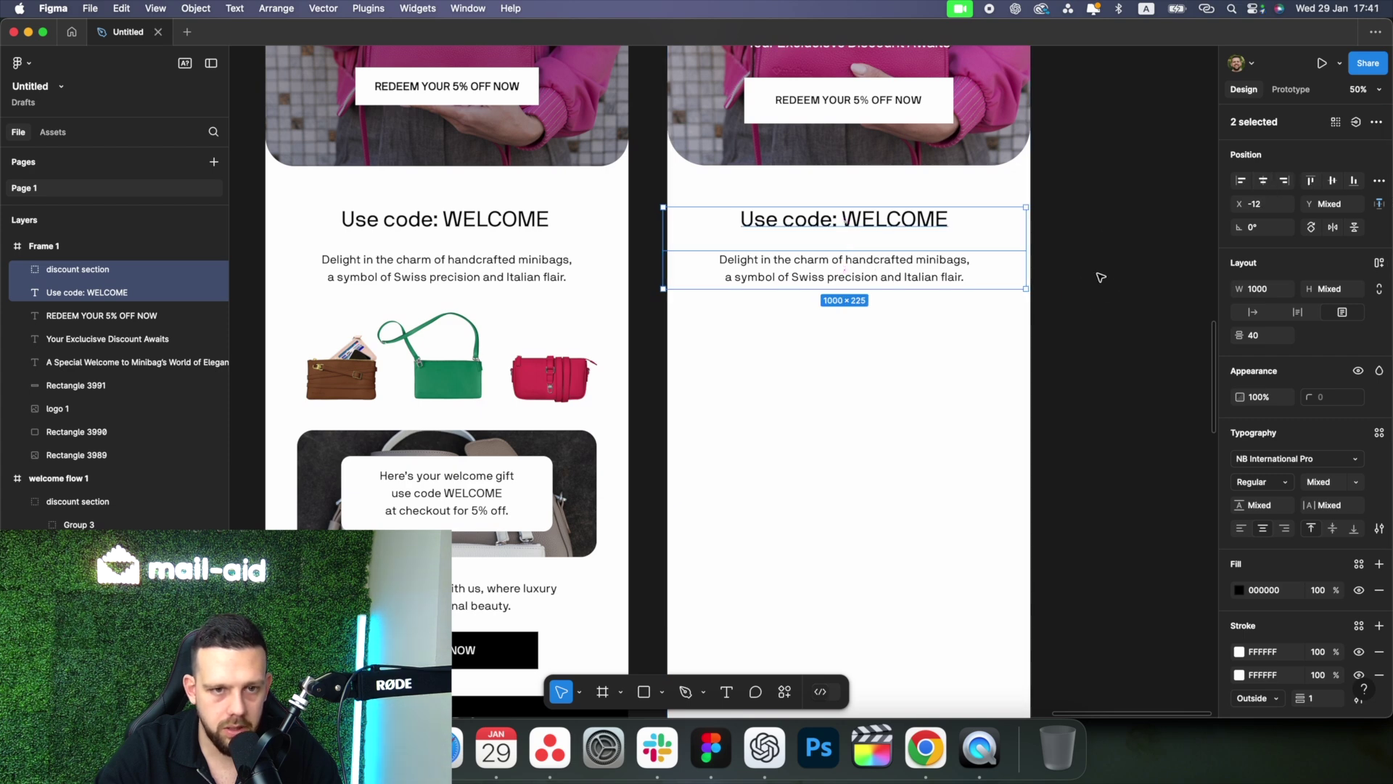
click(1073, 275)
Drop bags.png from the Desktop into Frame 1 beneath the copied text.
scroll(1073, 276, up, 2)
scroll(1073, 276, right, 1)
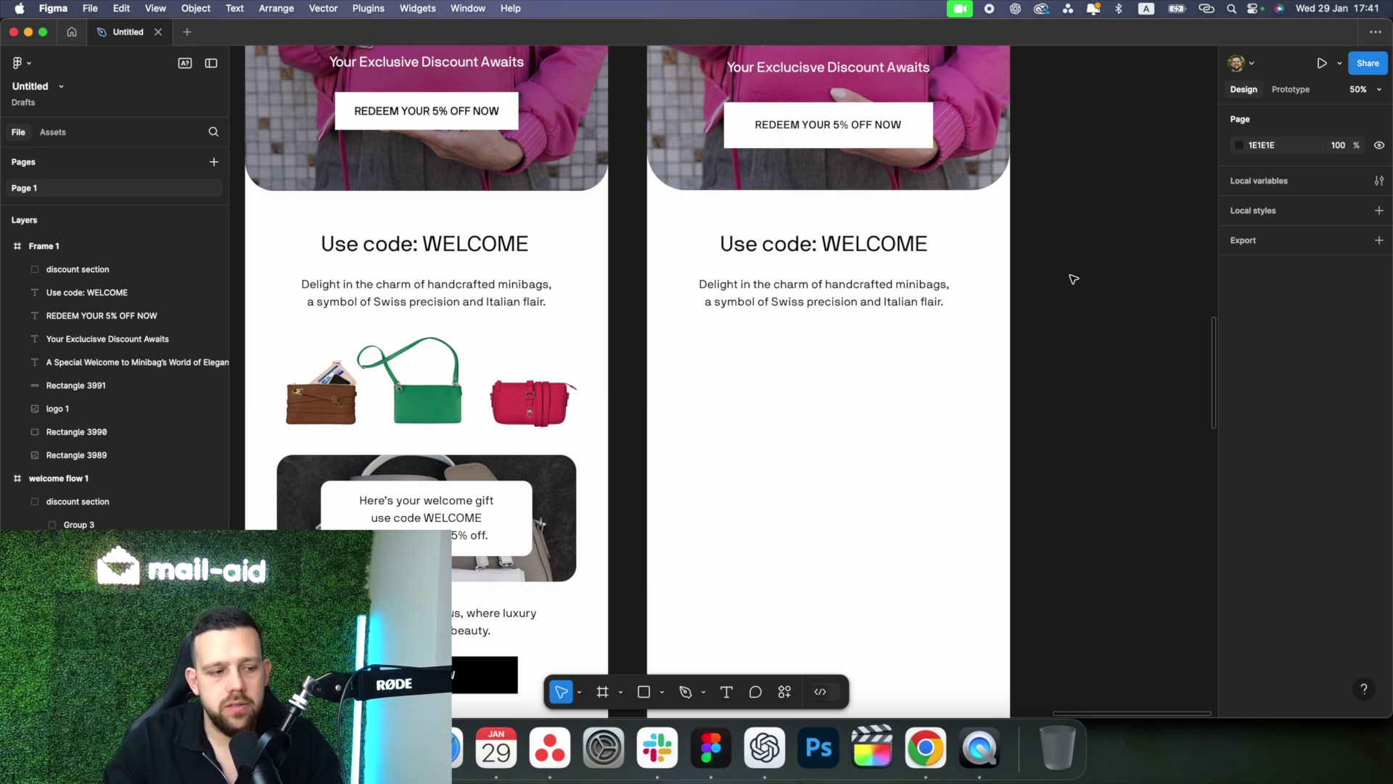
scroll(602, 319, down, 2)
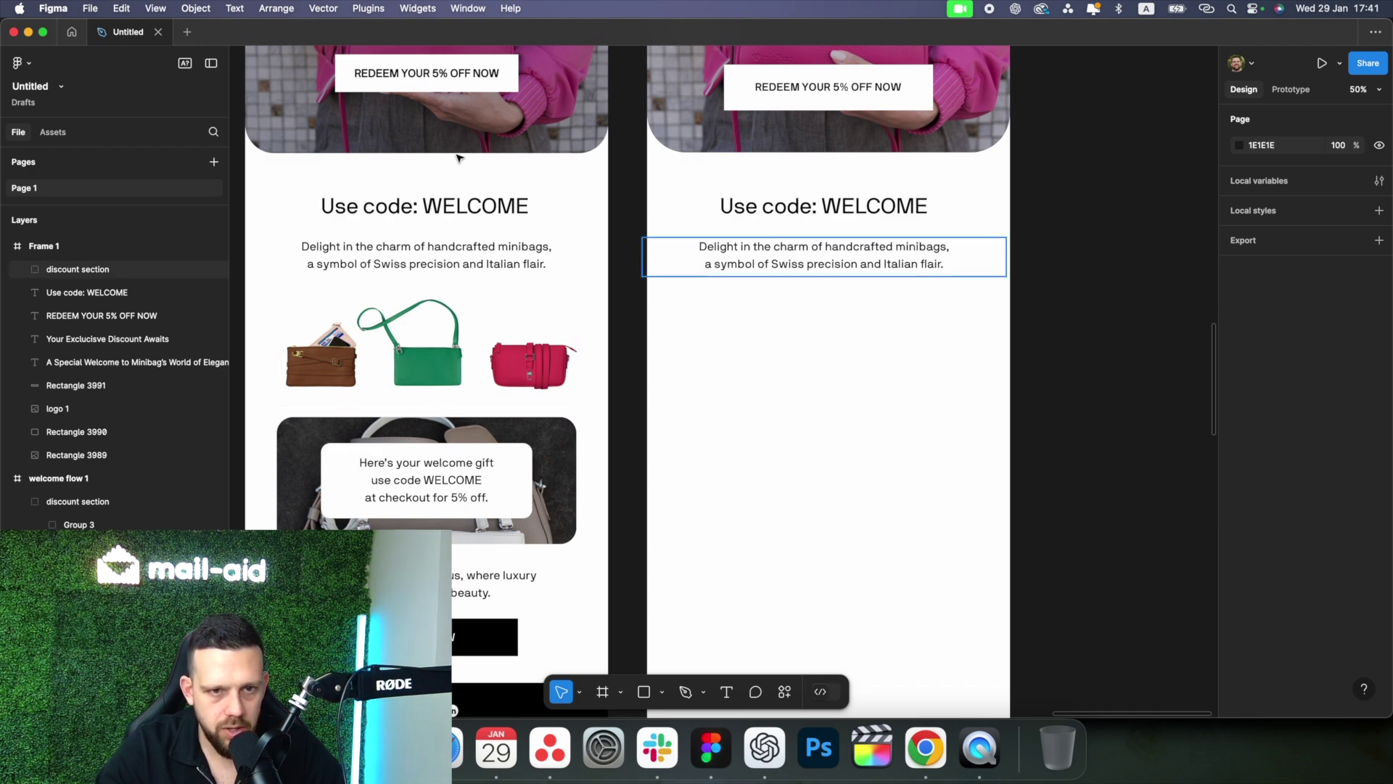
key(F11)
drag(1346, 246, 850, 365)
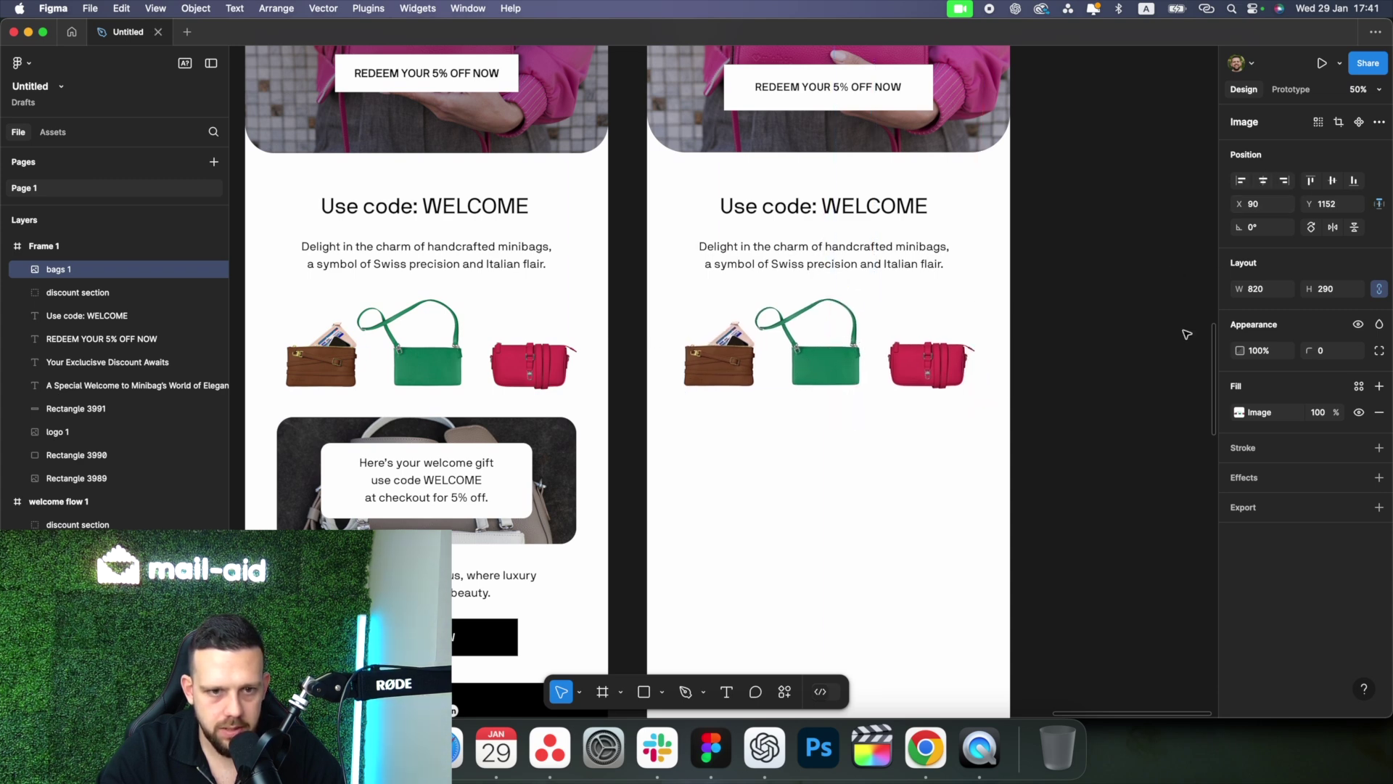
click(1111, 401)
Draw a rounded rectangle below the bags and fill it with the NYK05906 1.png photo.
scroll(1075, 435, down, 3)
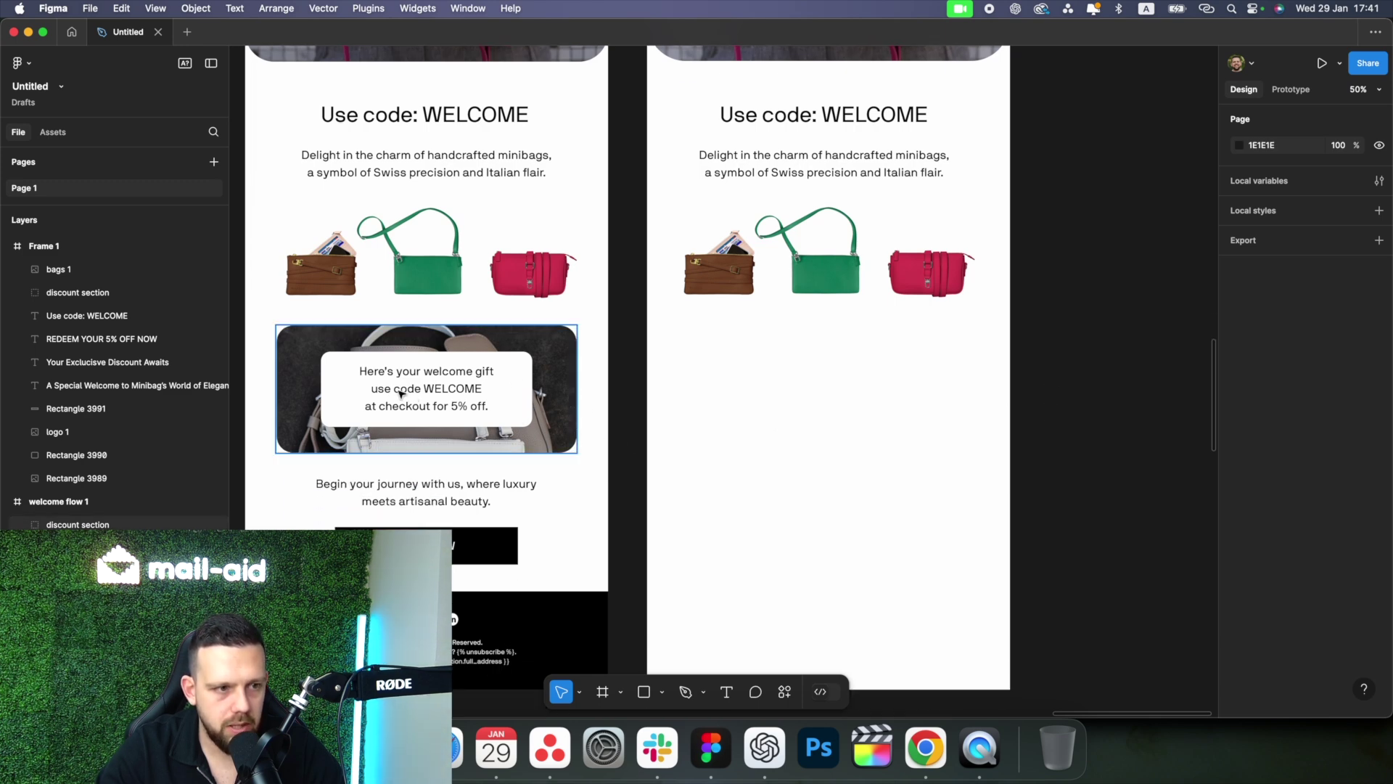
scroll(675, 602, up, 1)
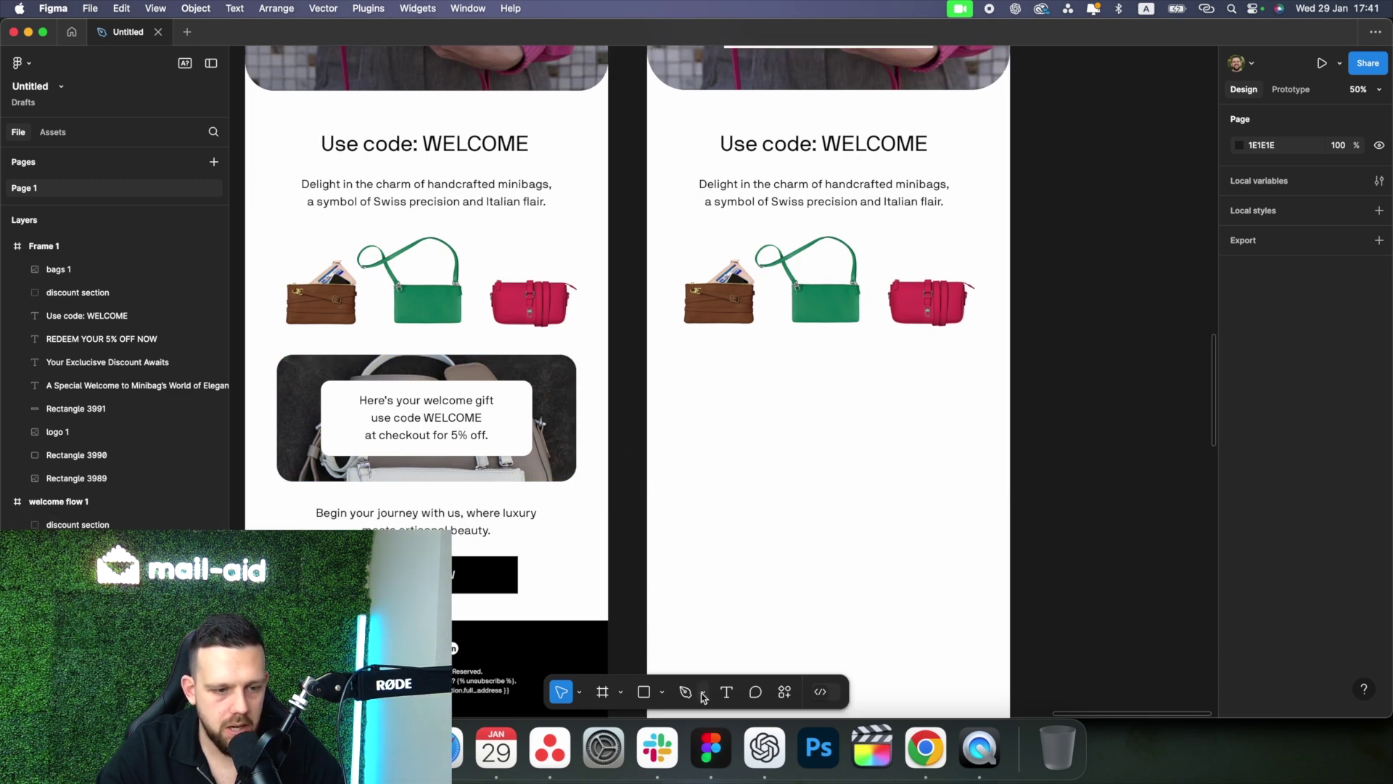
click(644, 693)
drag(688, 377, 977, 505)
drag(968, 386, 911, 429)
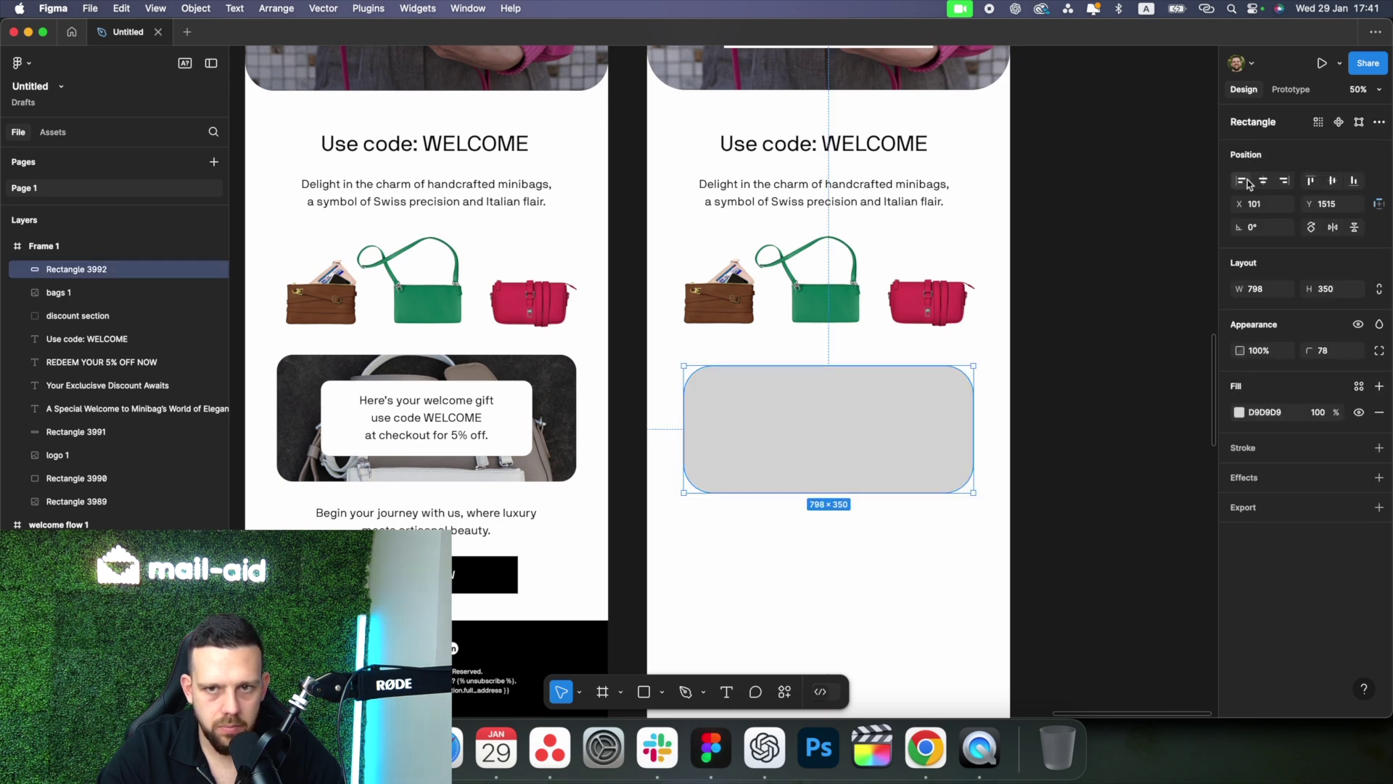
click(1067, 432)
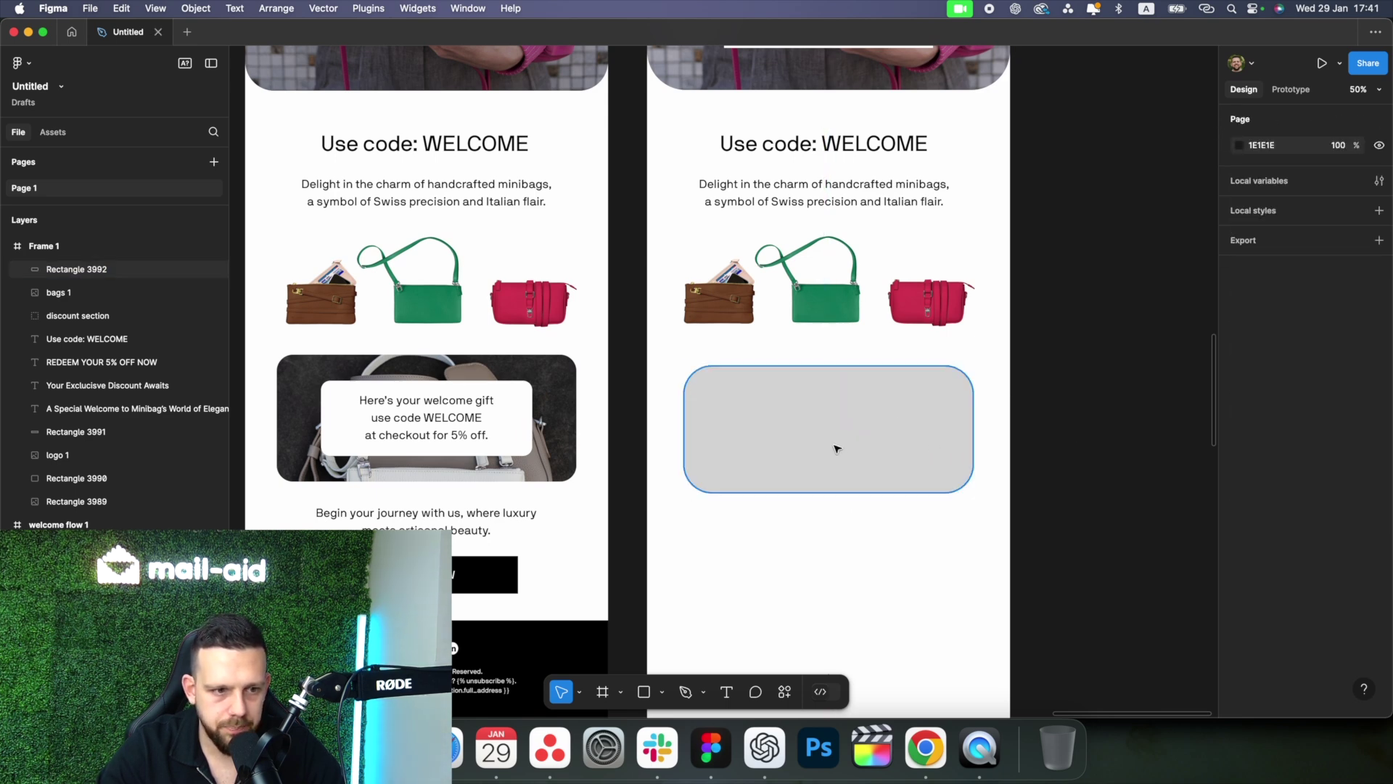
click(837, 448)
click(1239, 412)
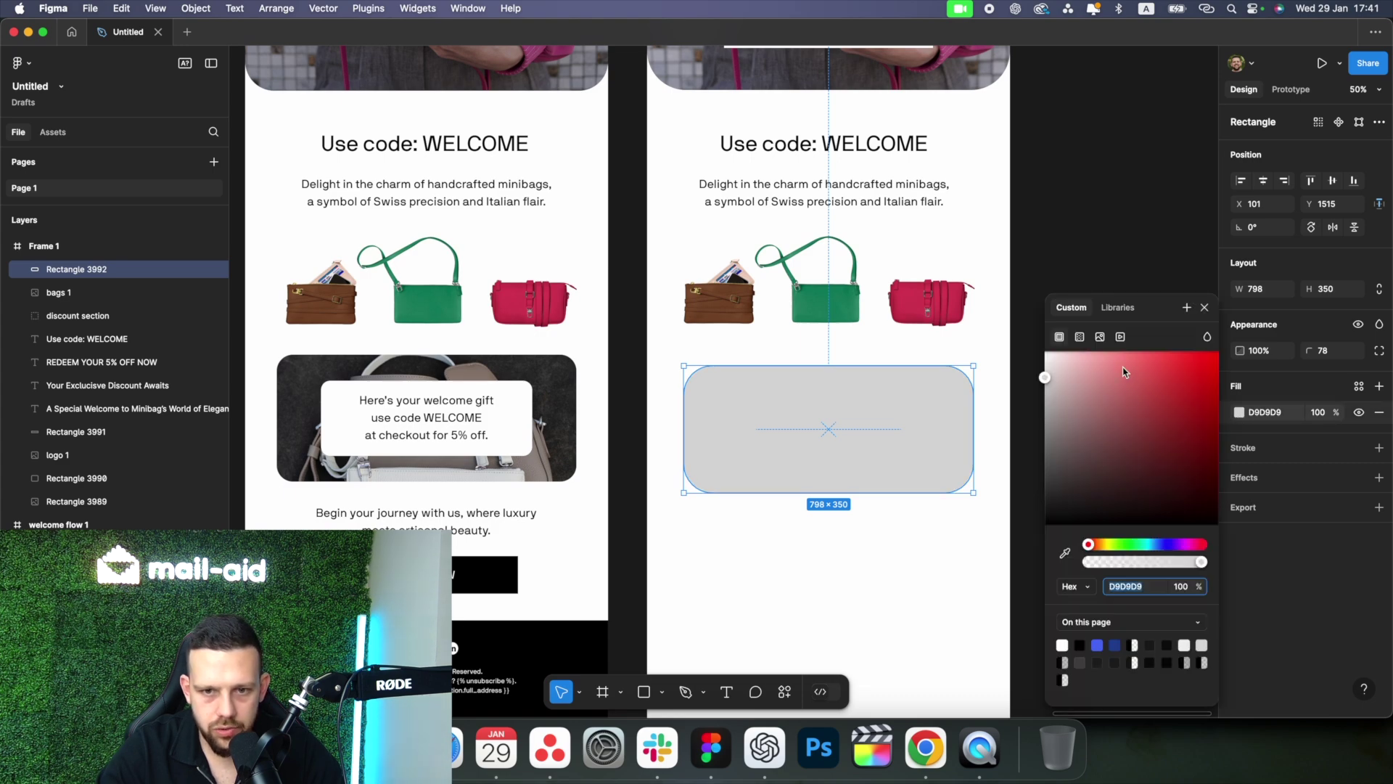
click(1099, 337)
click(1132, 440)
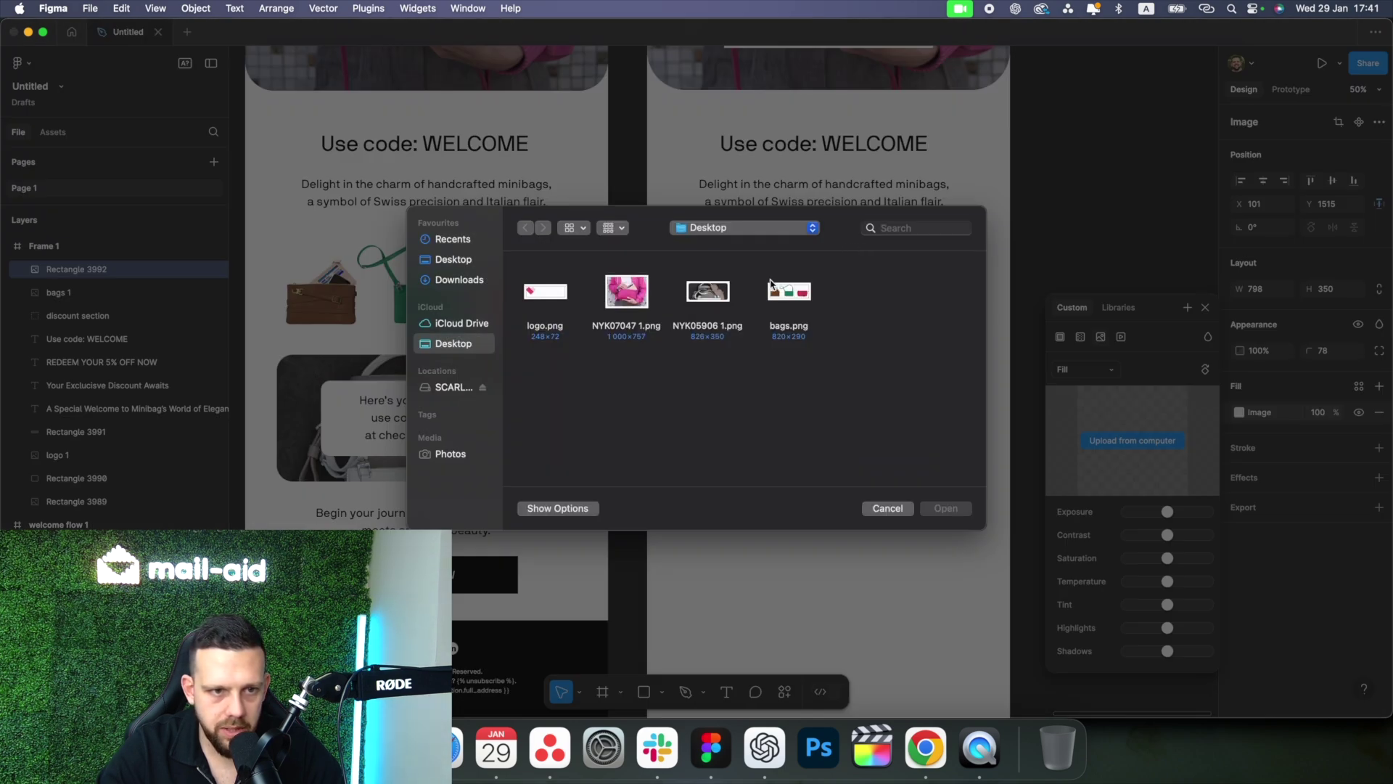
double_click(701, 297)
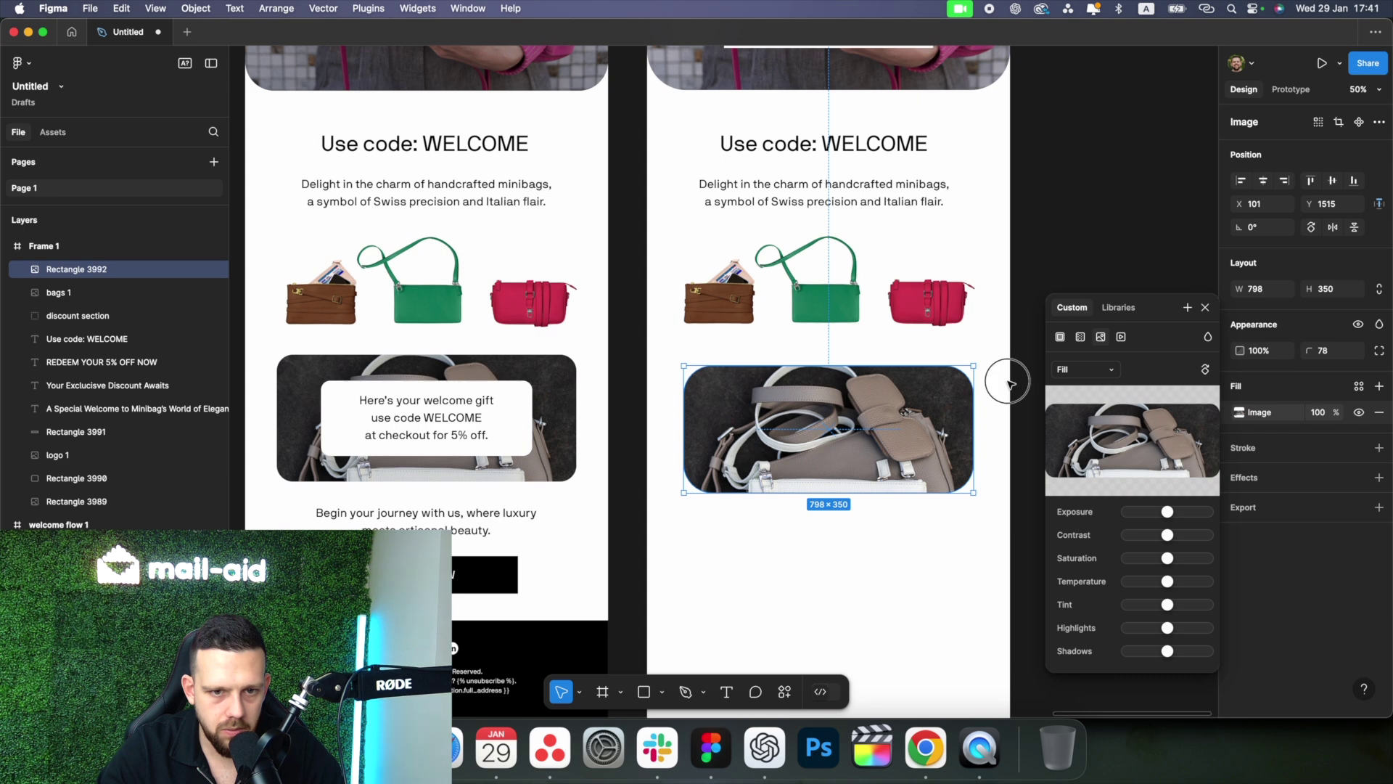
click(1007, 381)
Draw a second rectangle below the photo and give it corner radius 78.
key(r)
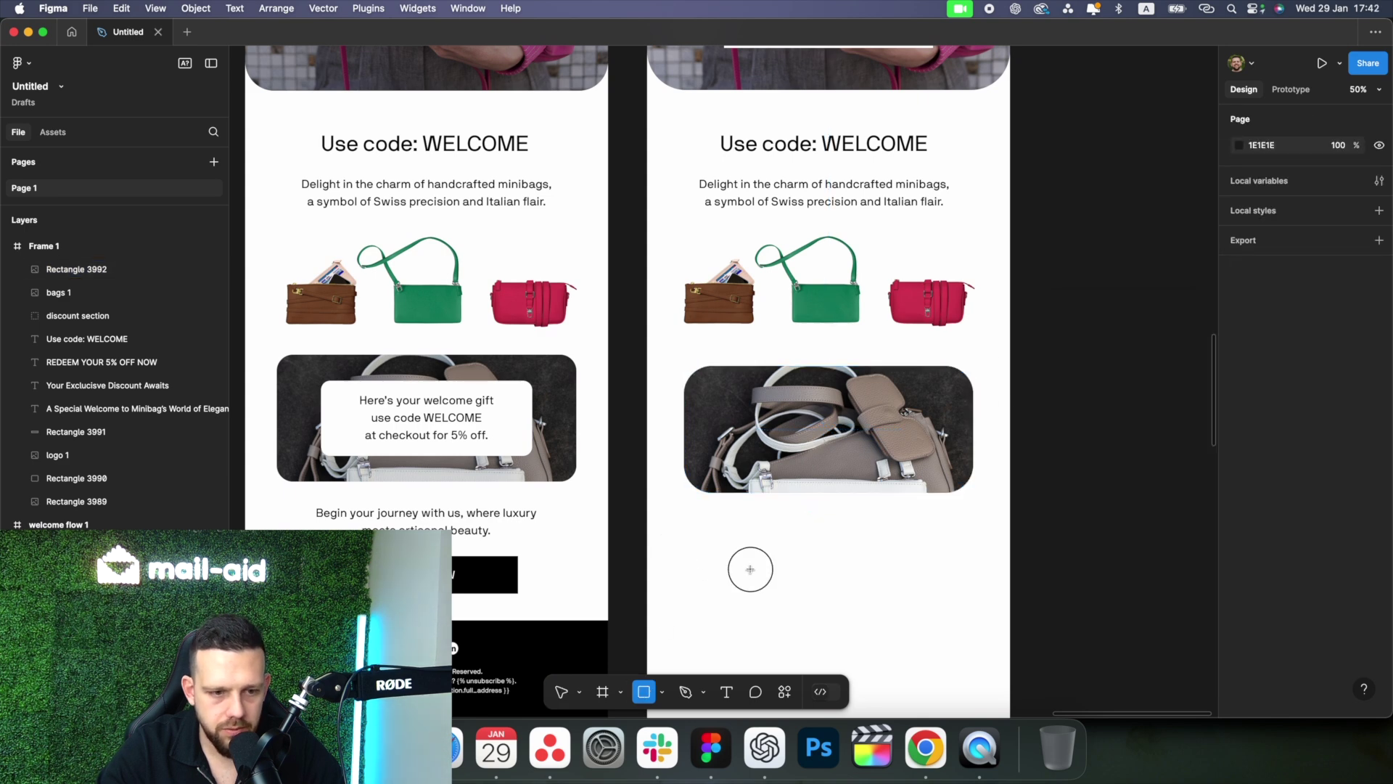
drag(701, 558, 943, 659)
drag(935, 566, 918, 590)
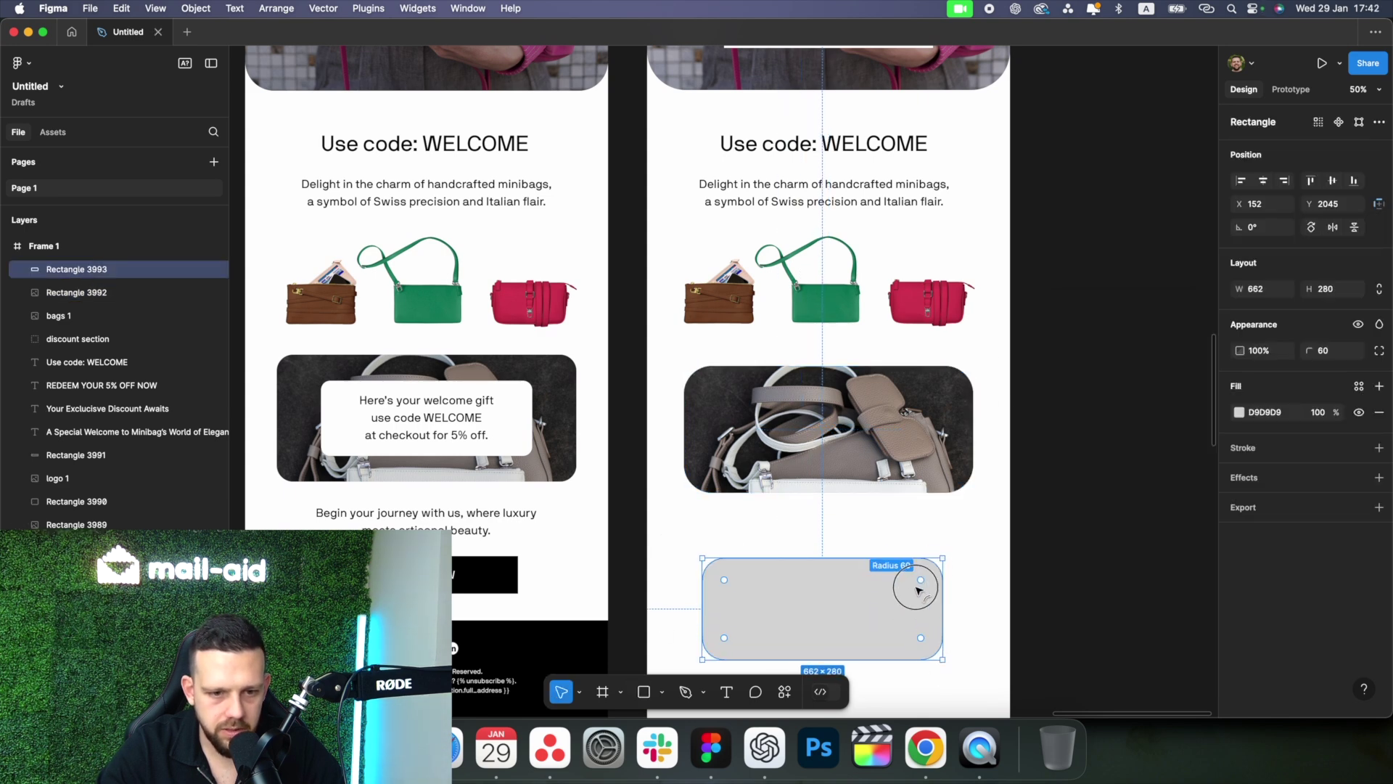
click(962, 412)
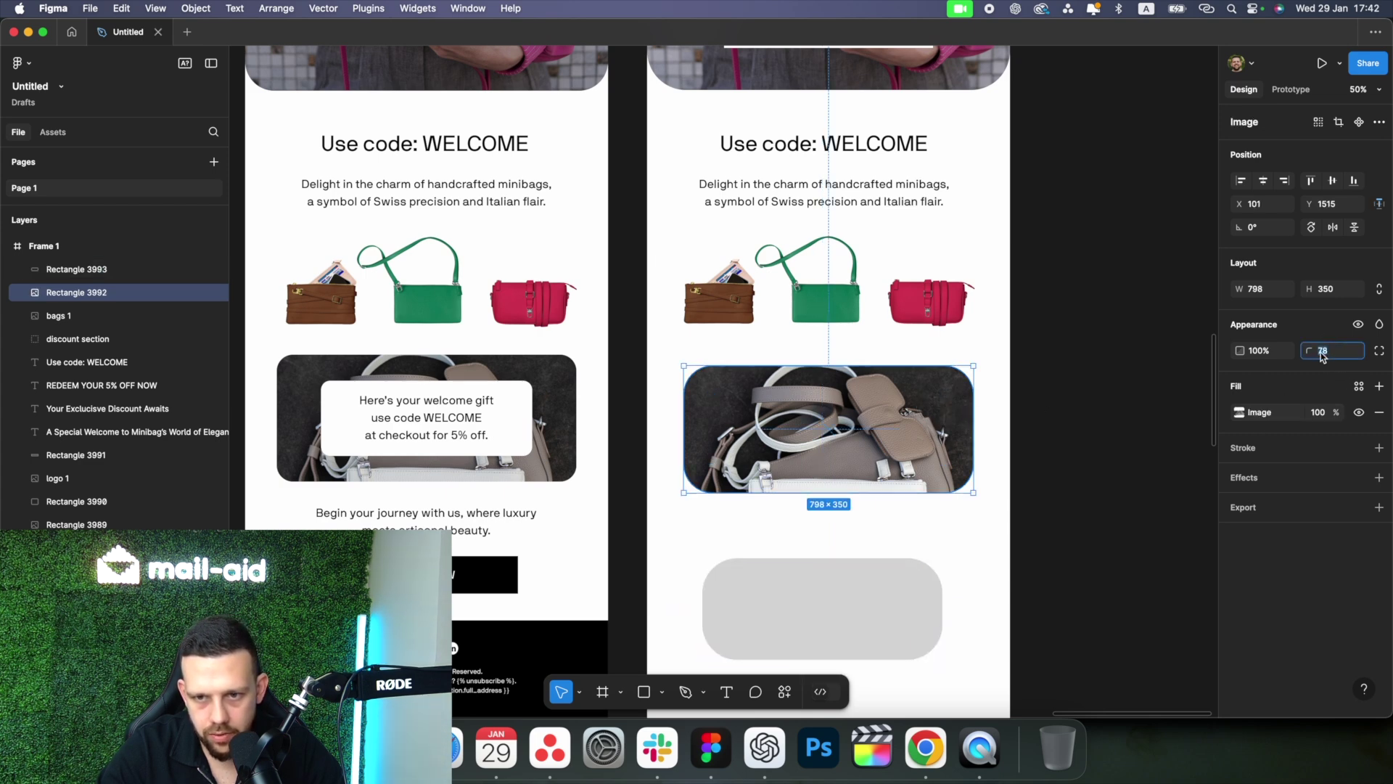
click(774, 617)
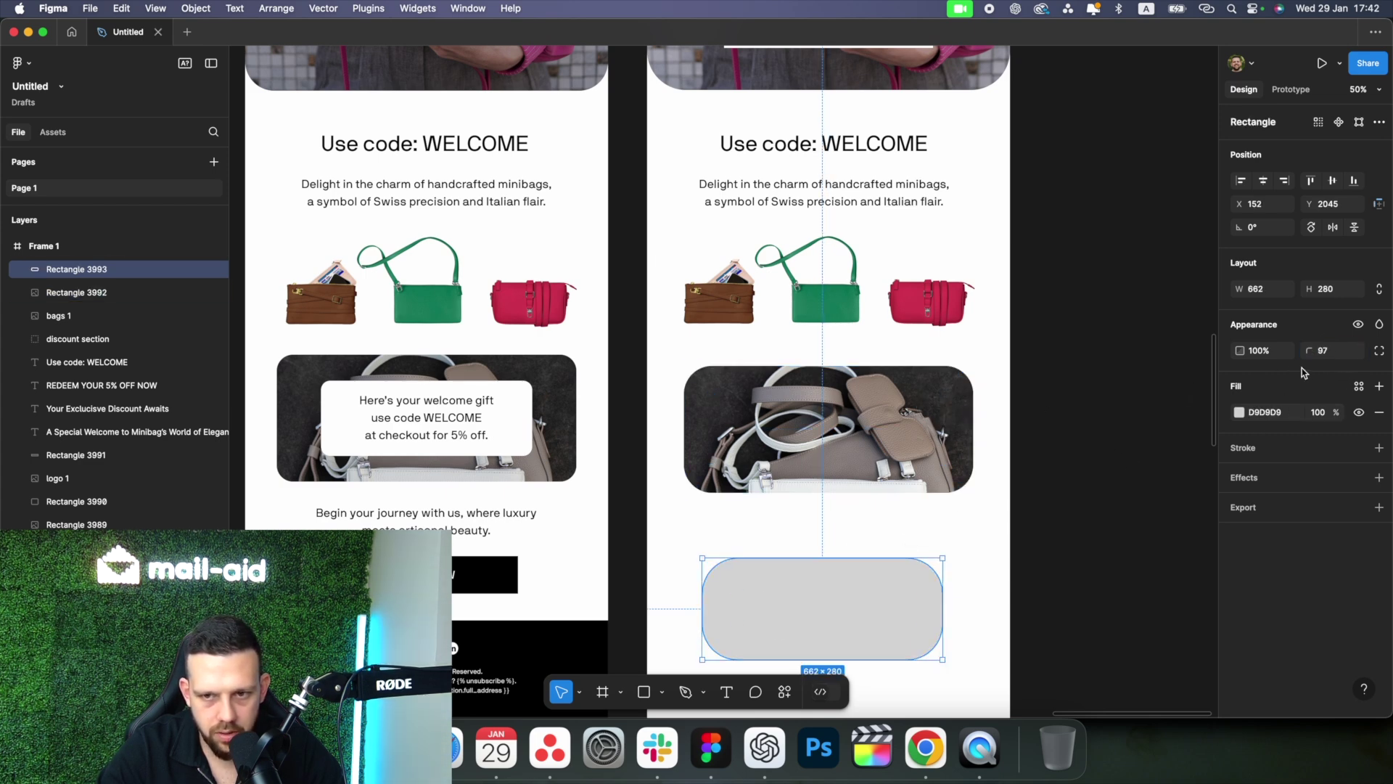
drag(1332, 352, 1041, 575)
Resize that rectangle to 575 × 243, centre it over the bag photo, and fill it white (FFFFFF).
click(1041, 575)
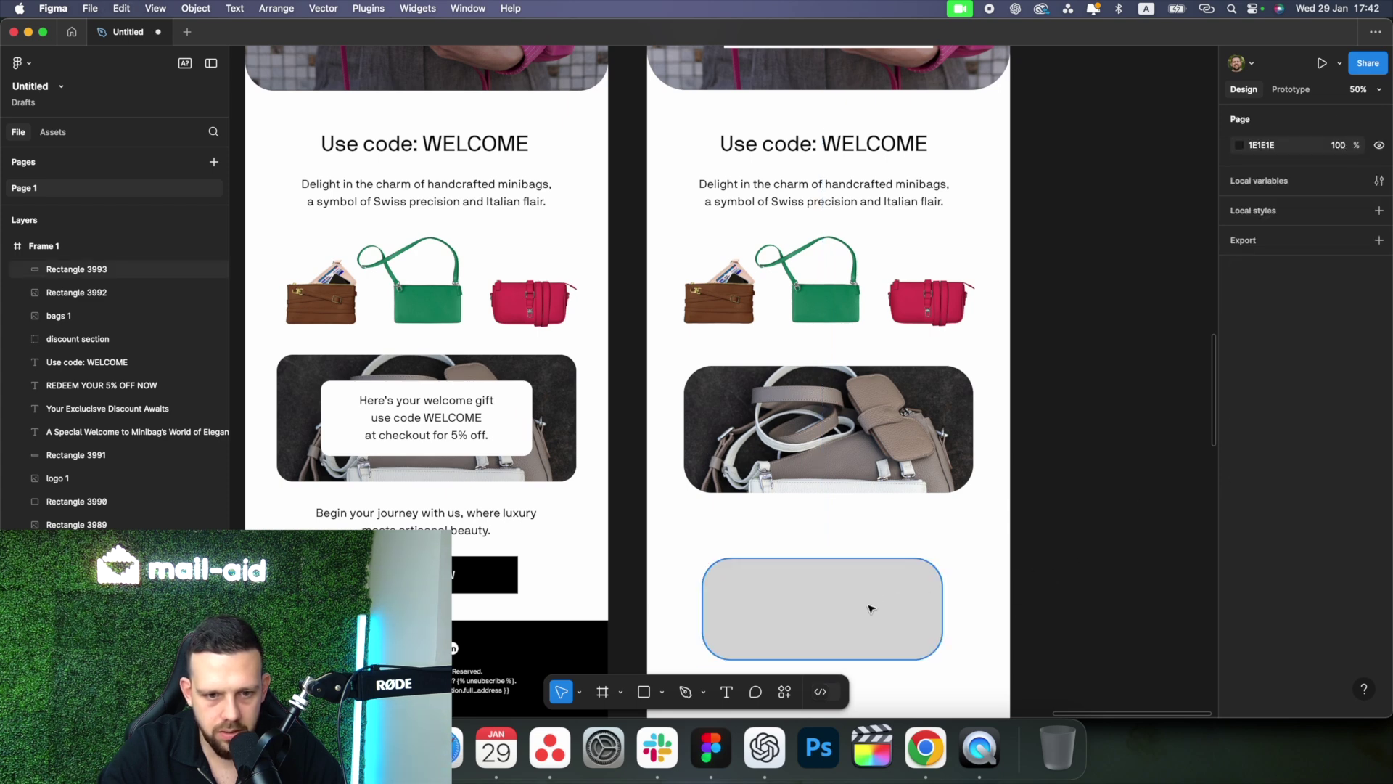
drag(871, 607, 878, 433)
drag(947, 479, 915, 466)
drag(852, 435, 870, 440)
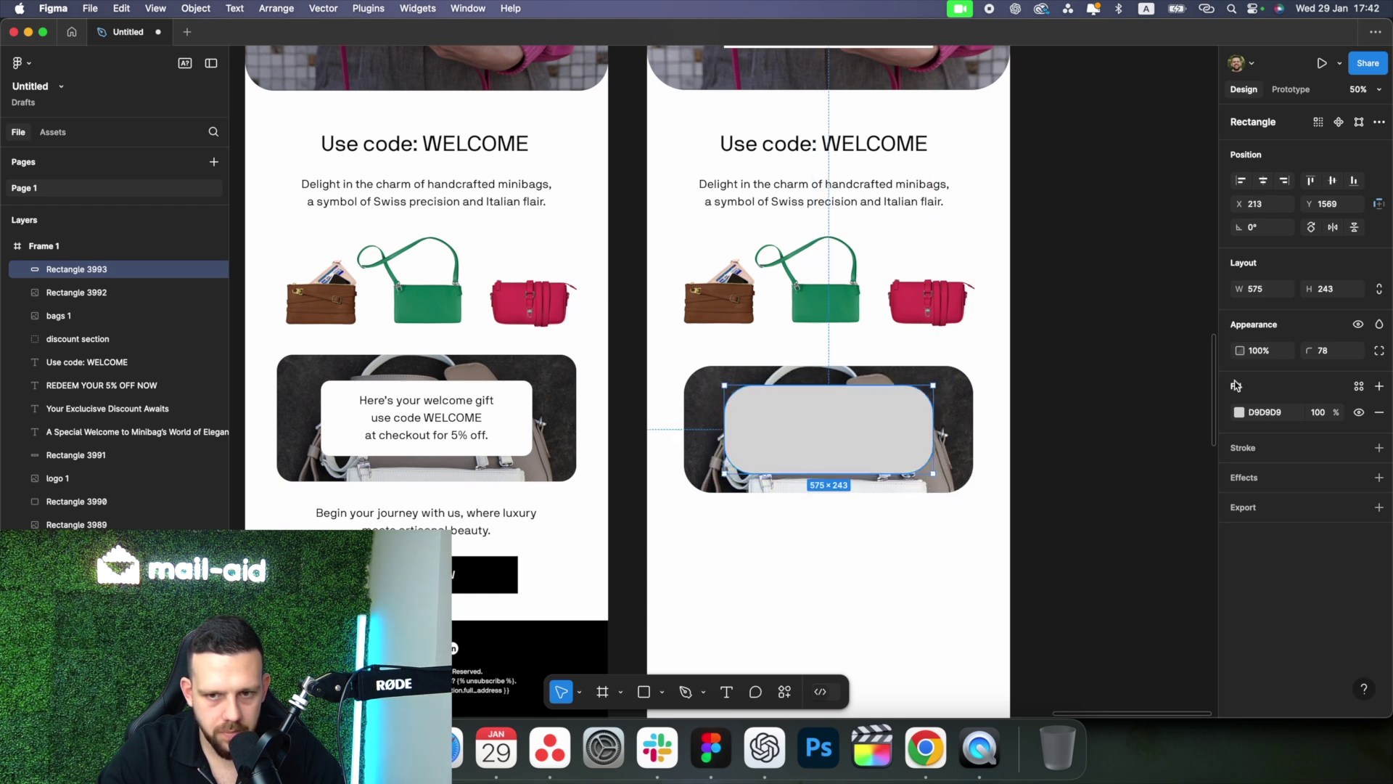
click(1237, 413)
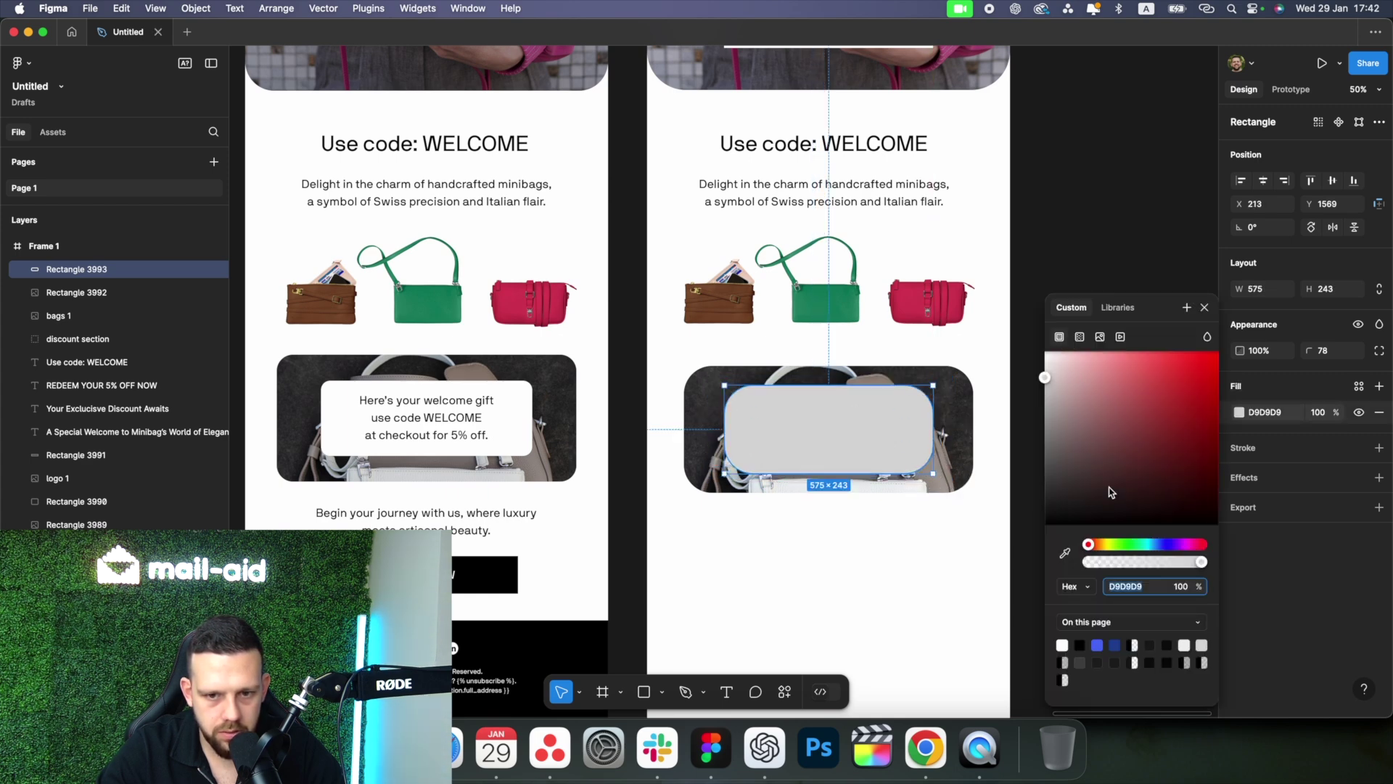
drag(1109, 492, 1046, 353)
click(1079, 202)
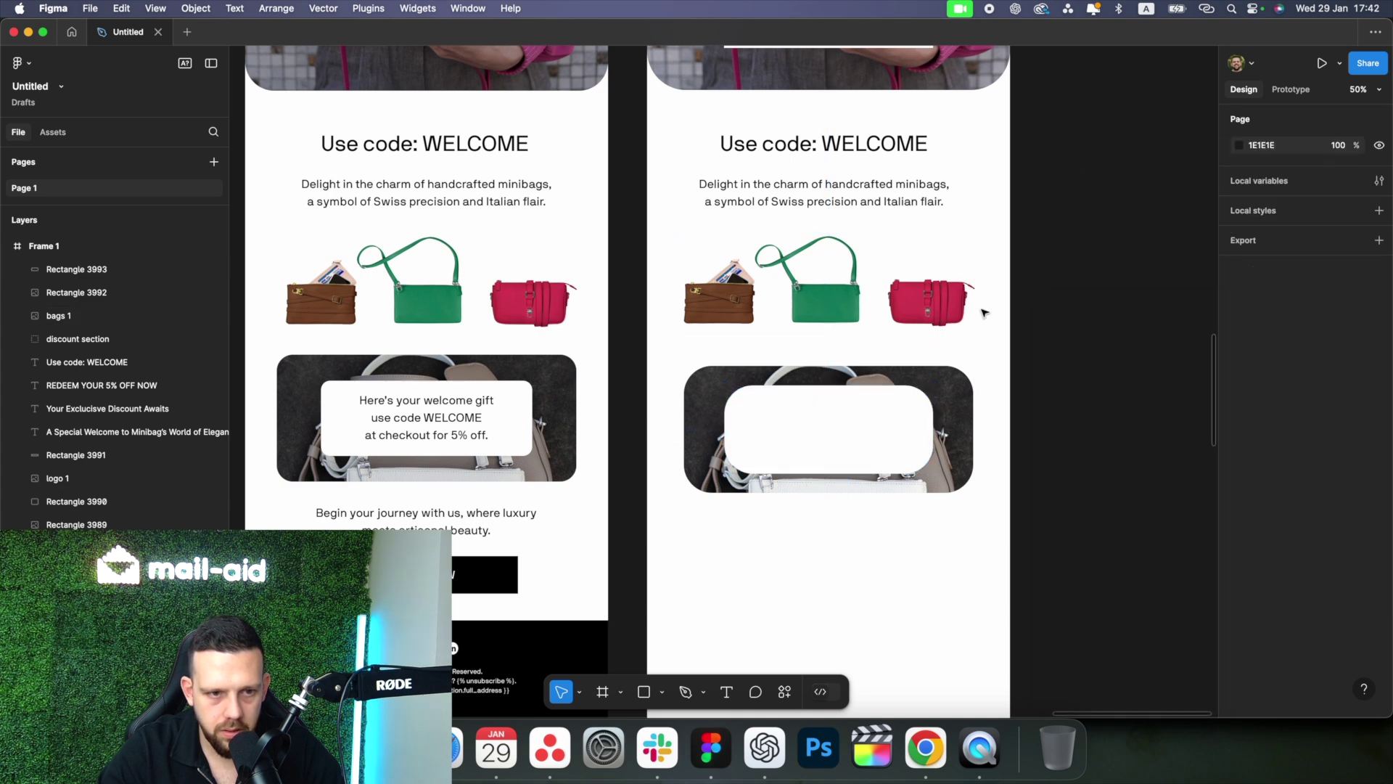
click(882, 421)
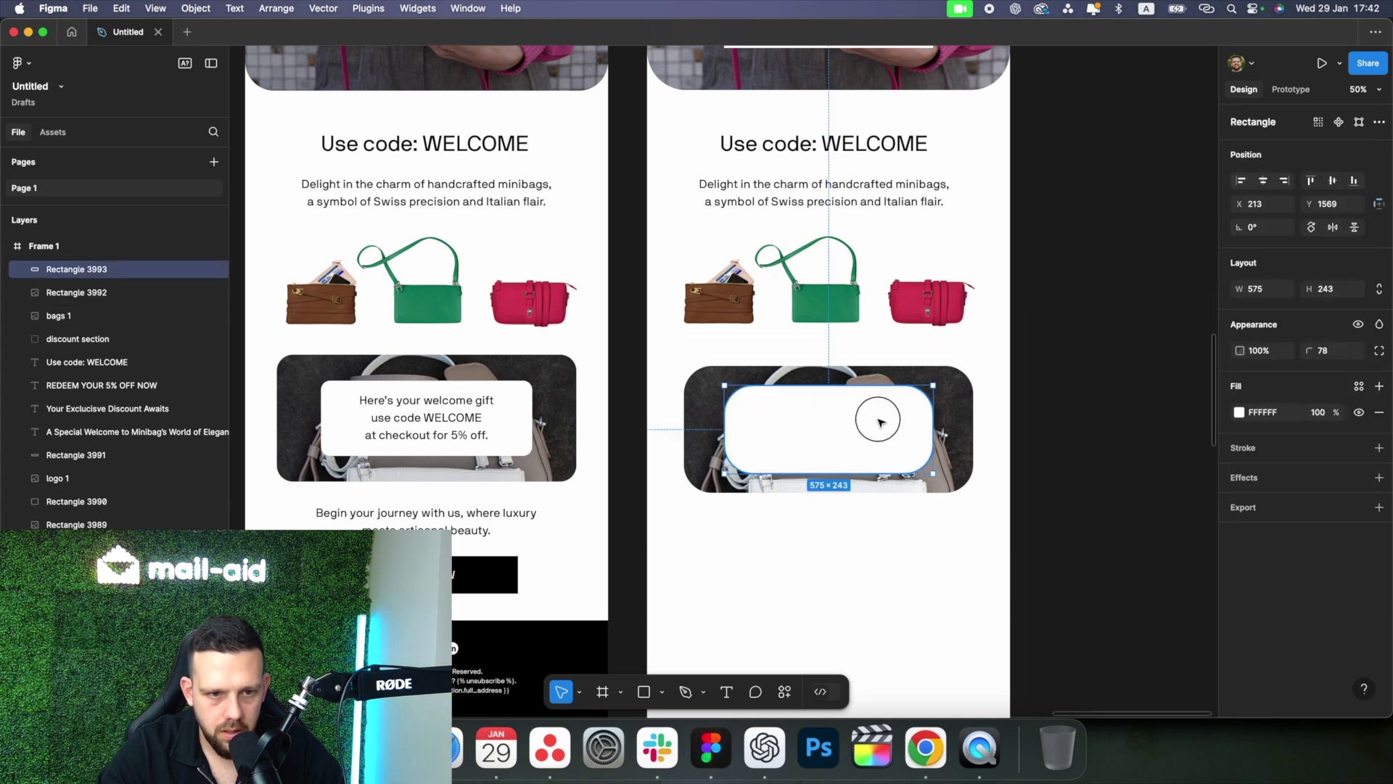
Copy the welcome-gift WELCOME code text from the original email onto the new email's white card.
click(1075, 332)
click(435, 407)
double_click(438, 426)
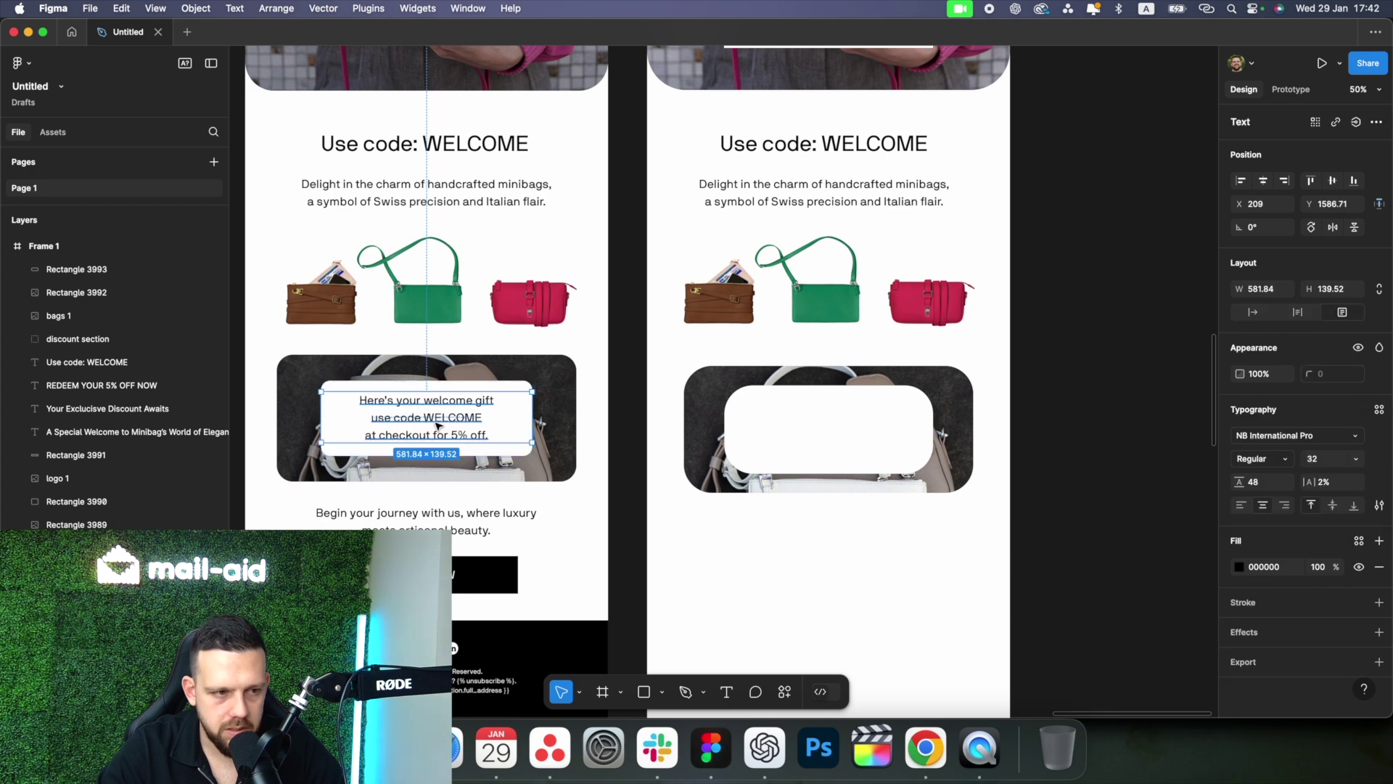
key(super+c)
key(super+v)
drag(796, 435, 838, 440)
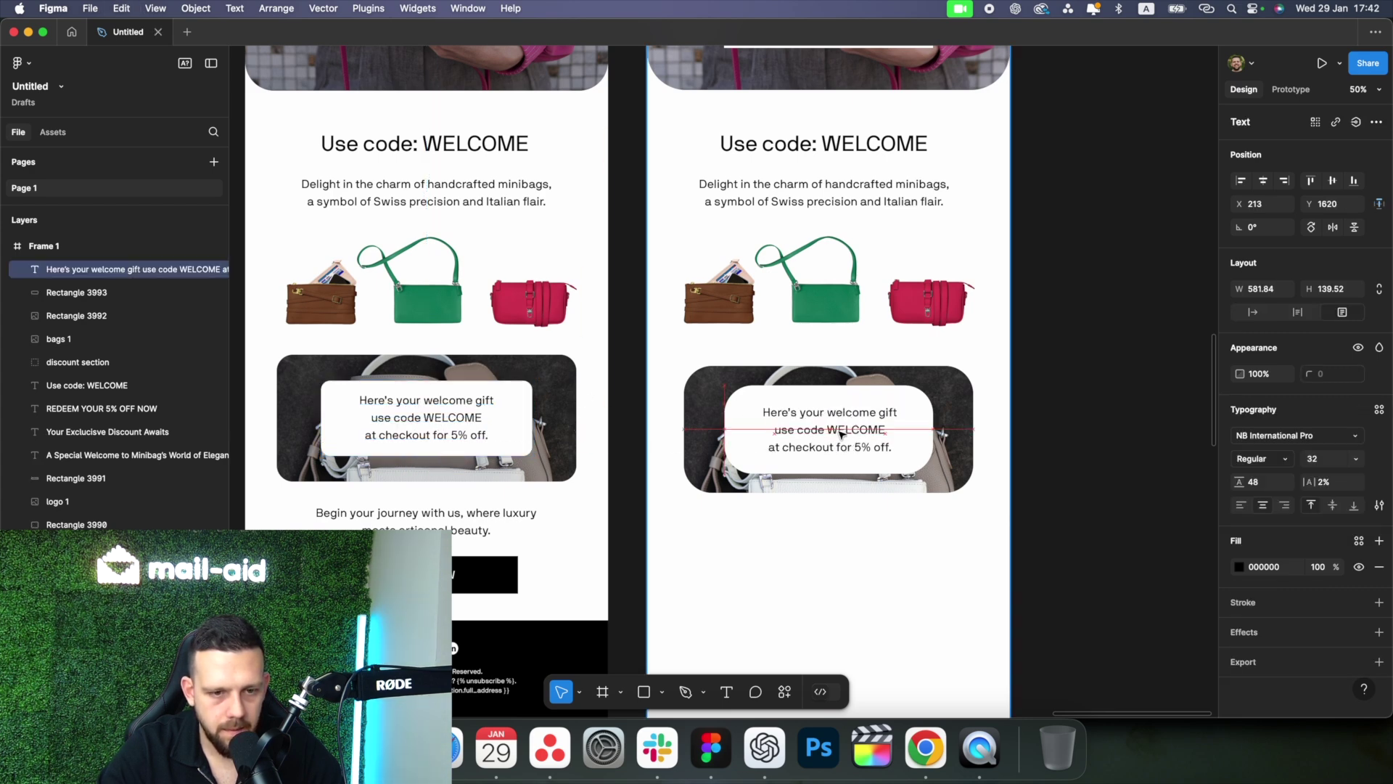
click(985, 403)
Copy the 'Begin your journey' closing line from the original email into the new email.
scroll(1032, 426, down, 3)
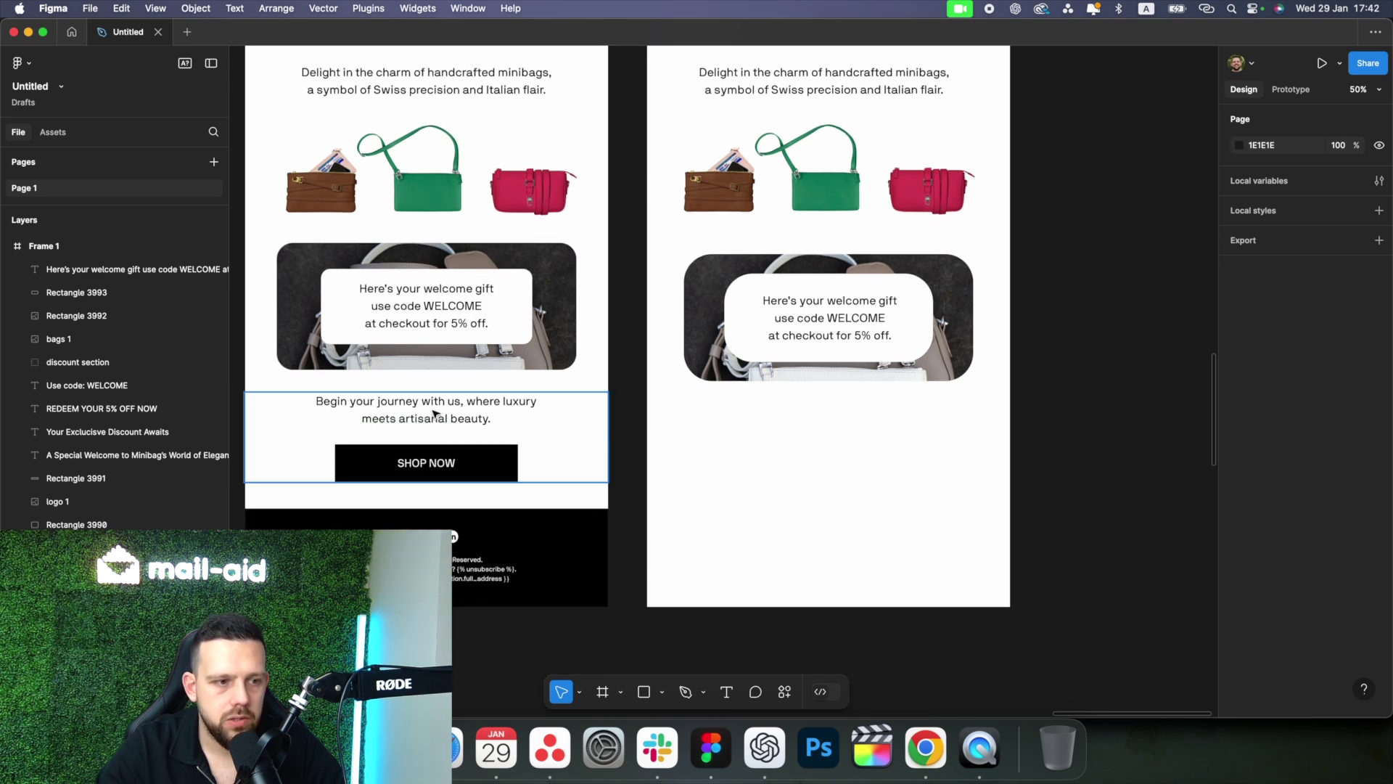
click(435, 414)
double_click(372, 419)
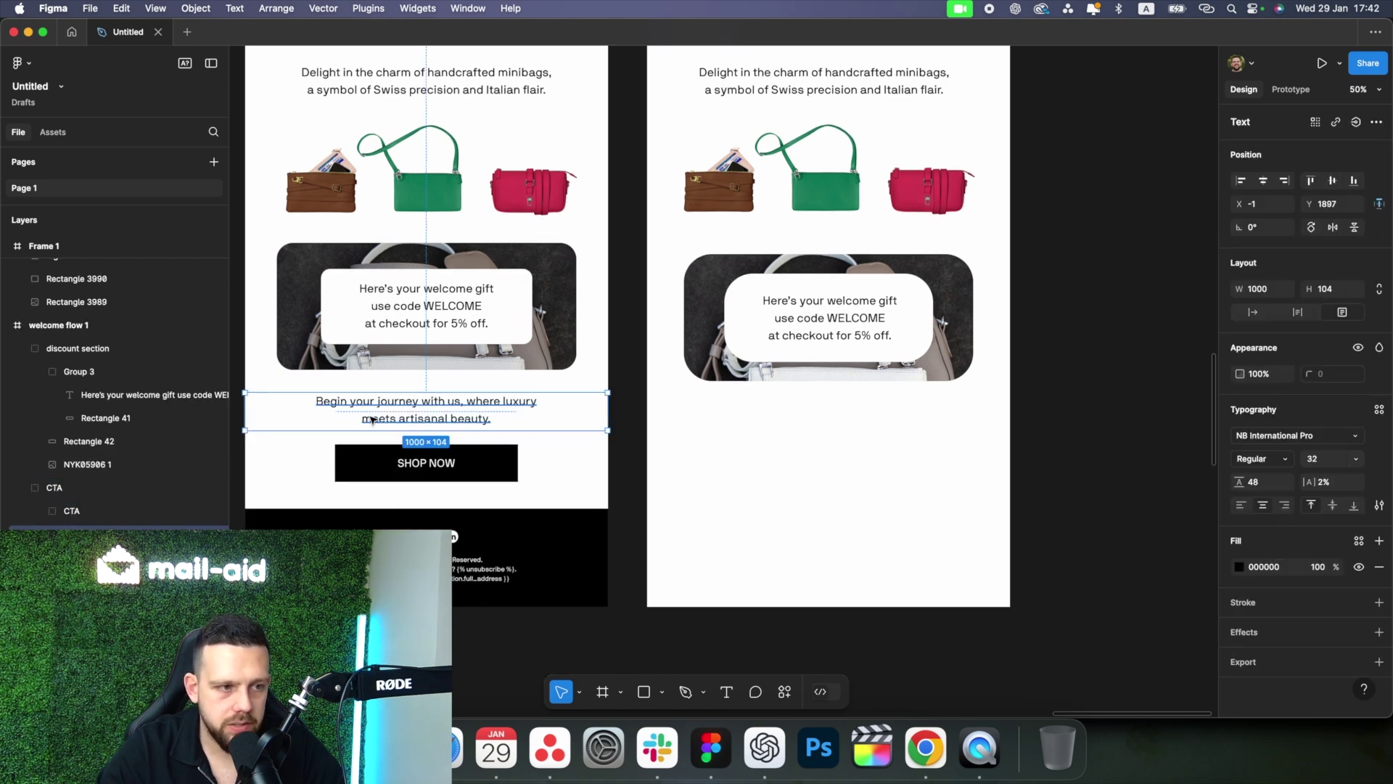
shift+click(358, 475)
click(802, 445)
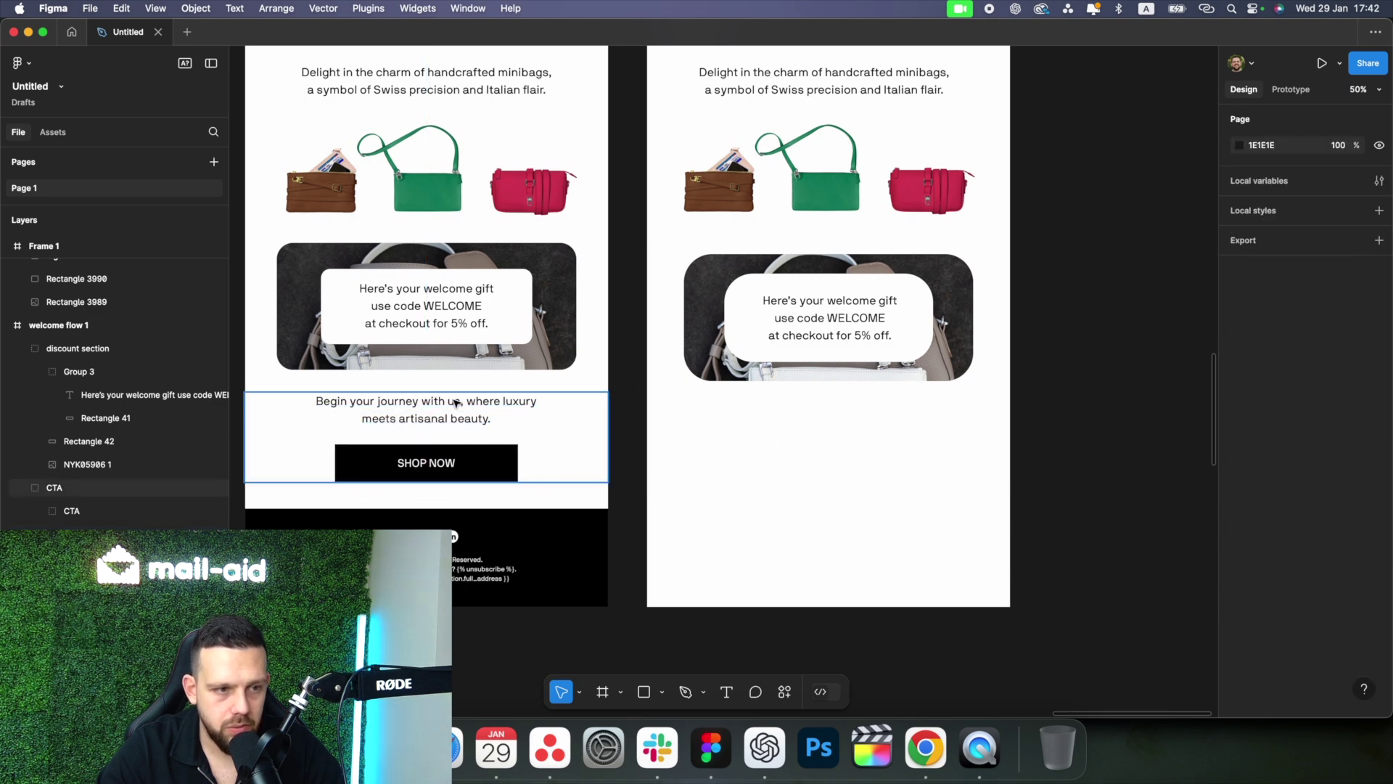
click(448, 403)
double_click(444, 411)
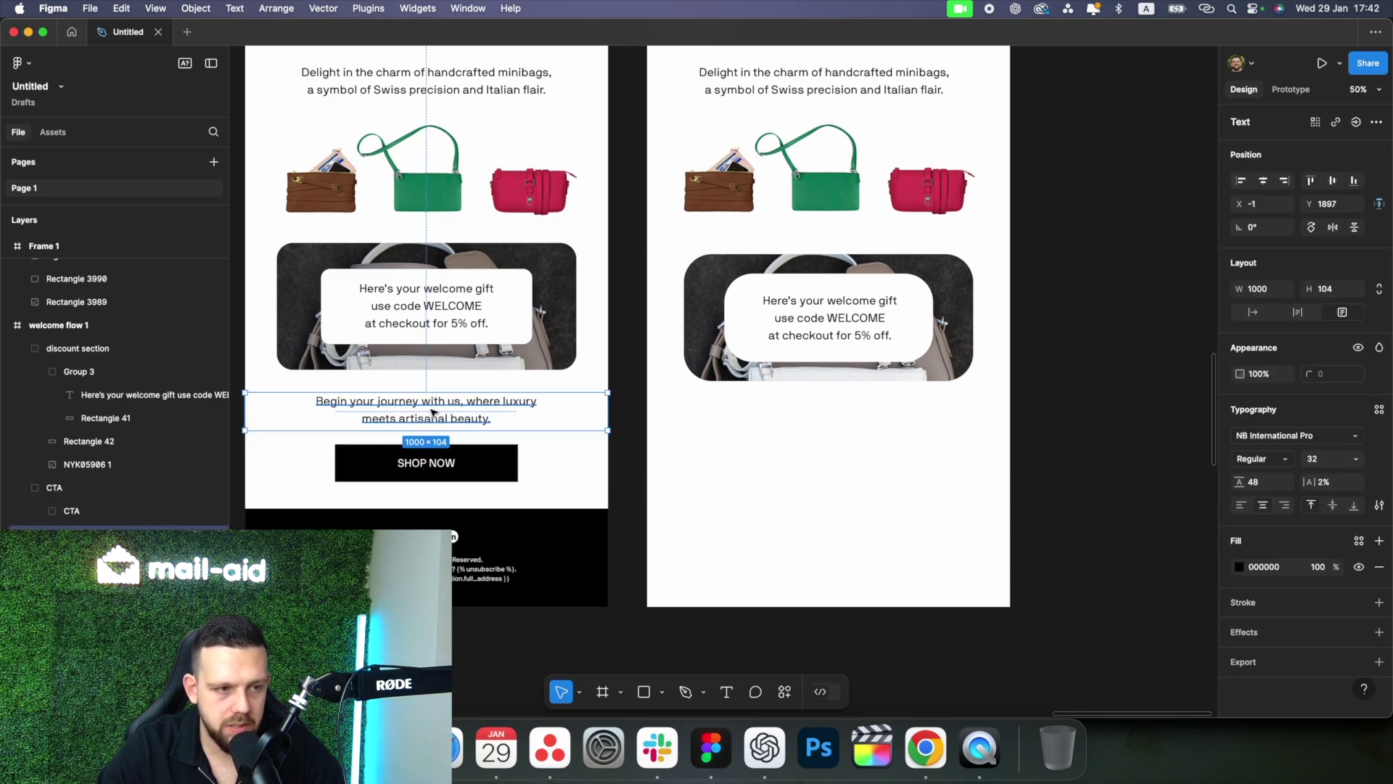
drag(445, 411, 819, 421)
scroll(880, 385, up, 5)
scroll(879, 386, up, 3)
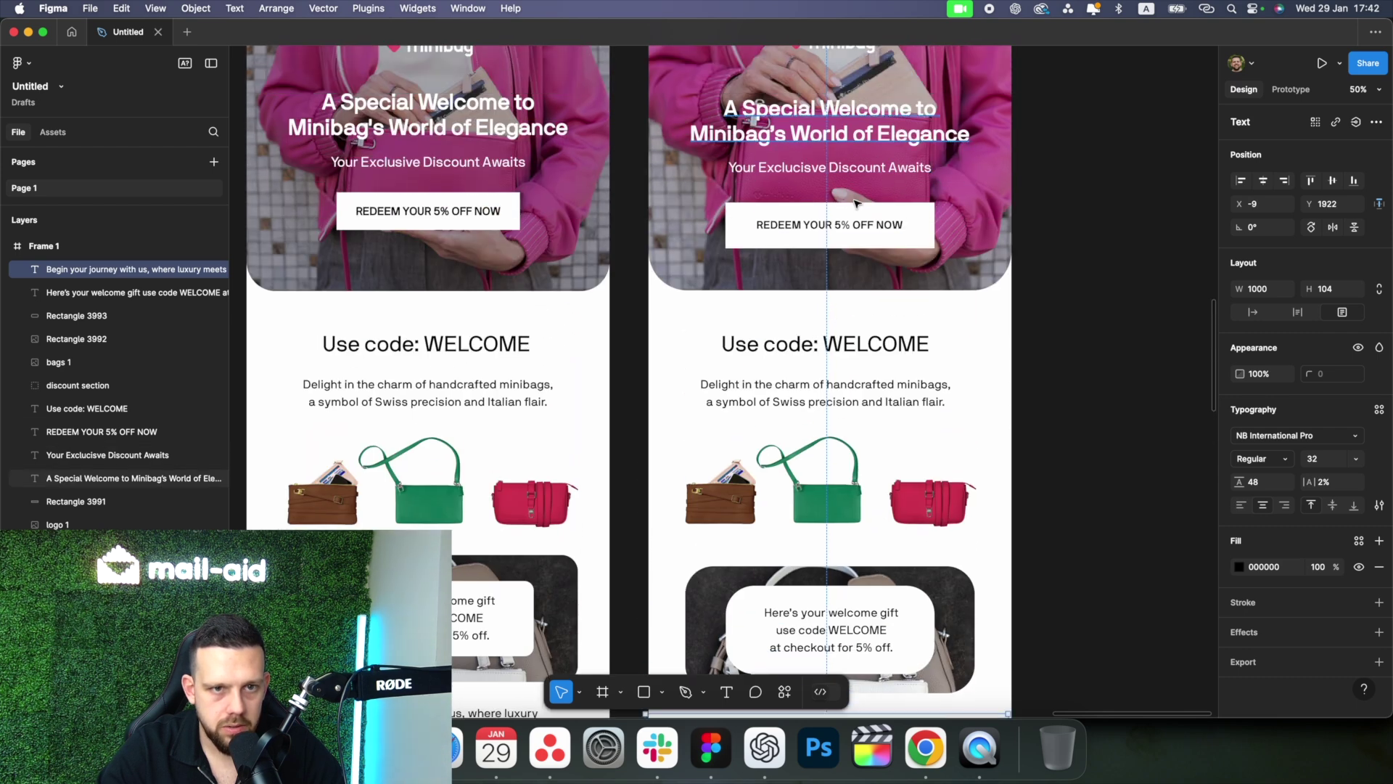
click(800, 233)
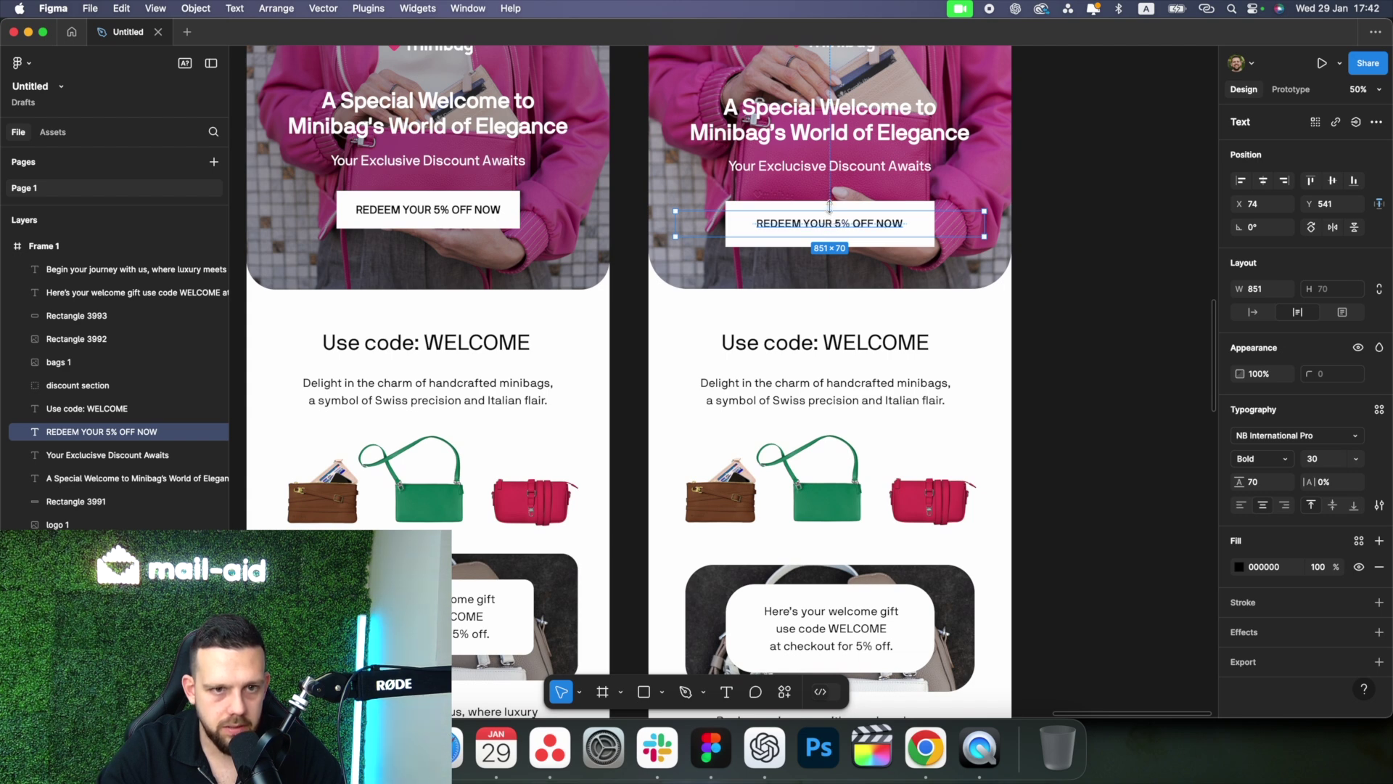
Duplicate the REDEEM YOUR 5% OFF NOW button below the closing line with a black (000000) background.
shift+click(831, 204)
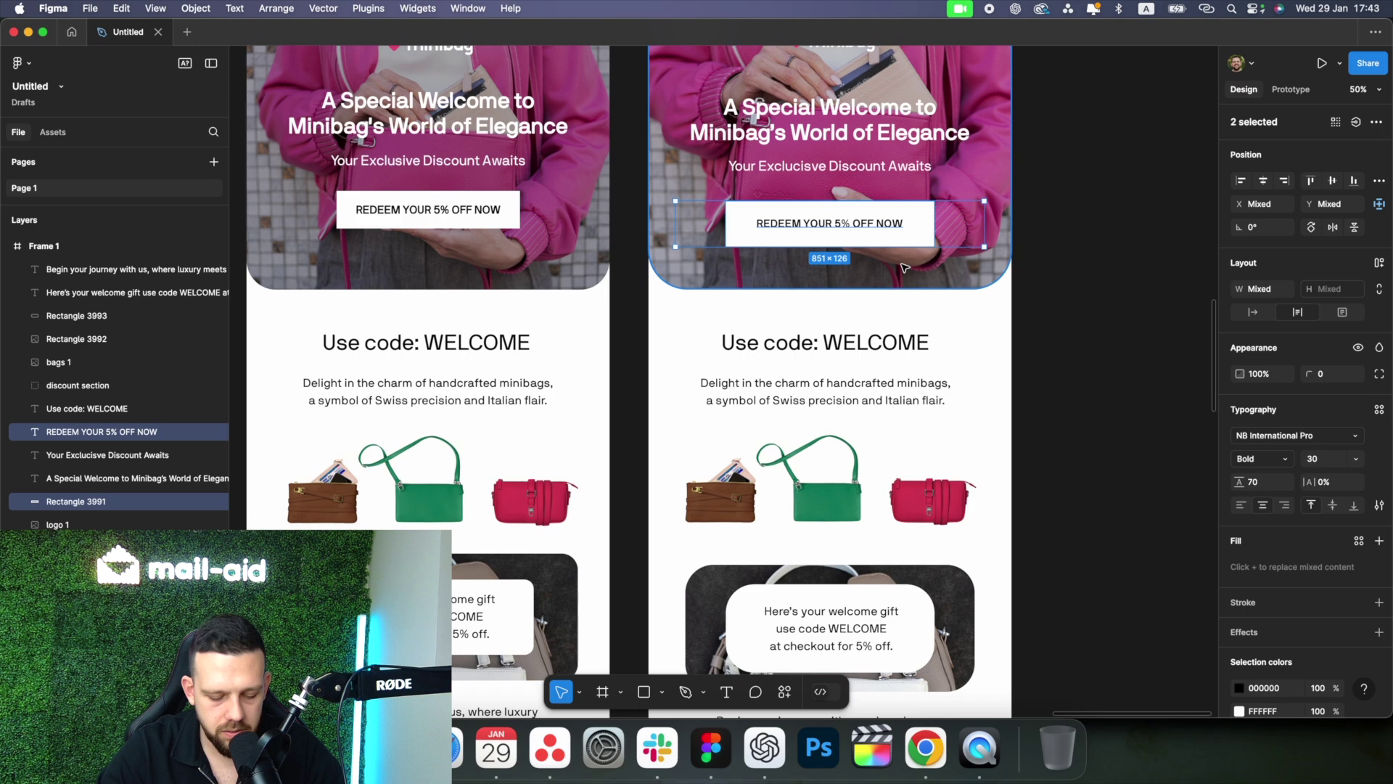
drag(897, 238, 880, 460)
scroll(883, 435, down, 5)
click(920, 463)
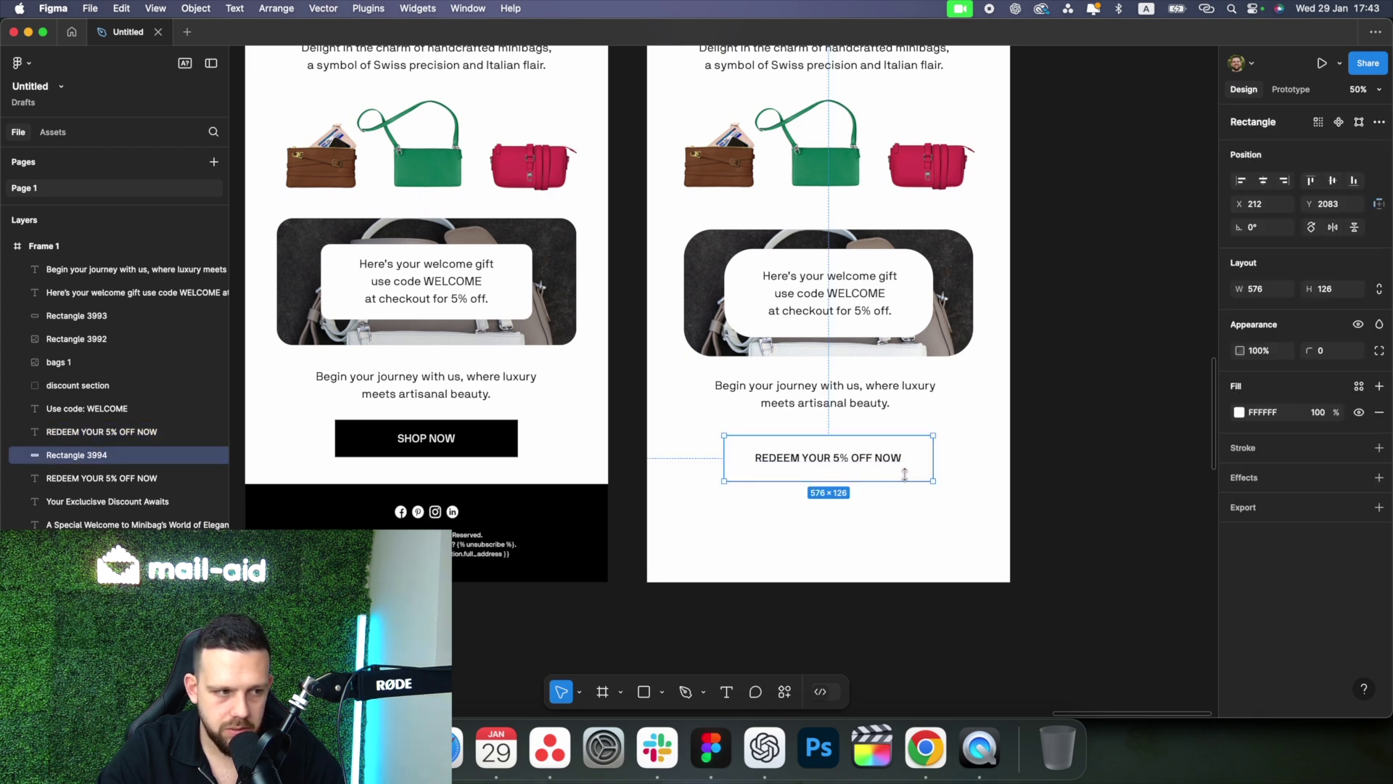
click(1239, 412)
click(1147, 392)
drag(1080, 489, 1016, 574)
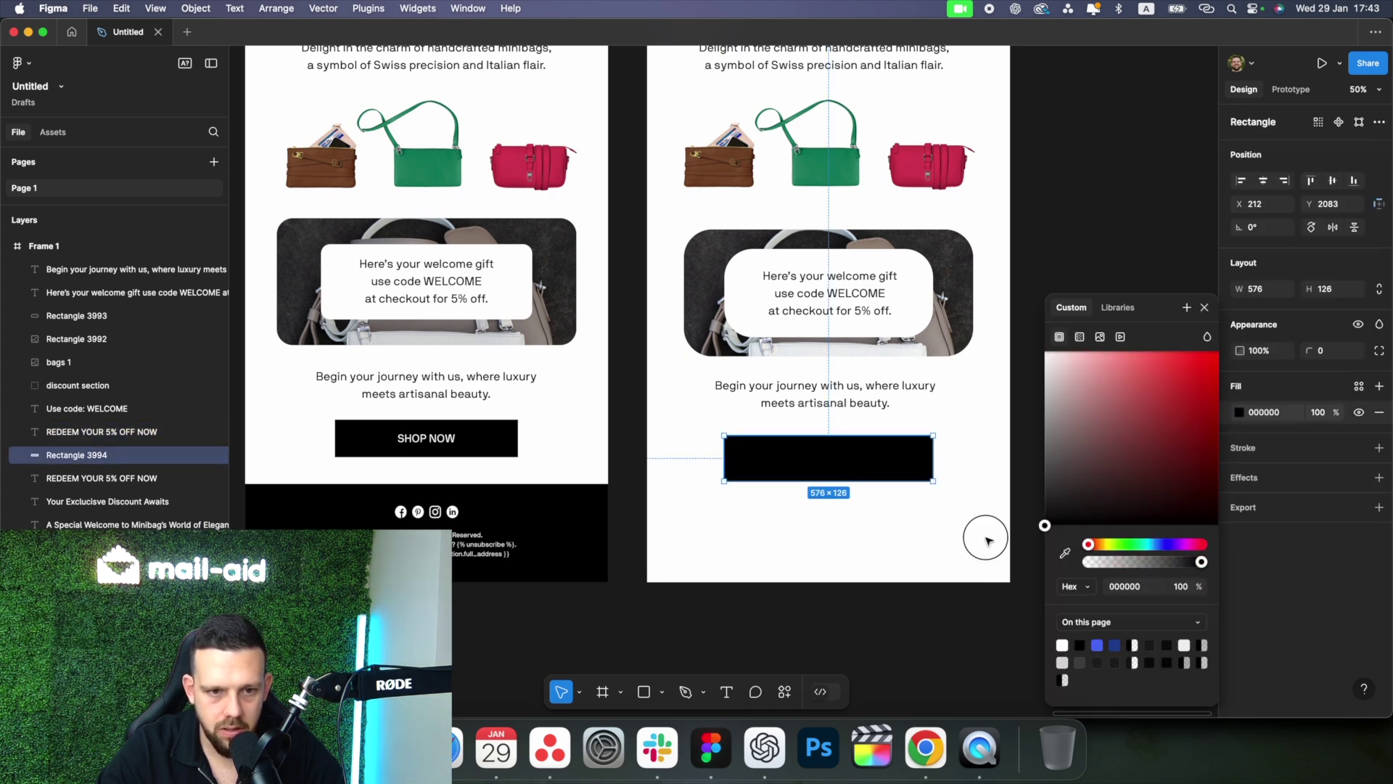
click(628, 468)
Bring the button text in front of the black rectangle and make it white (FFFFFF).
click(144, 433)
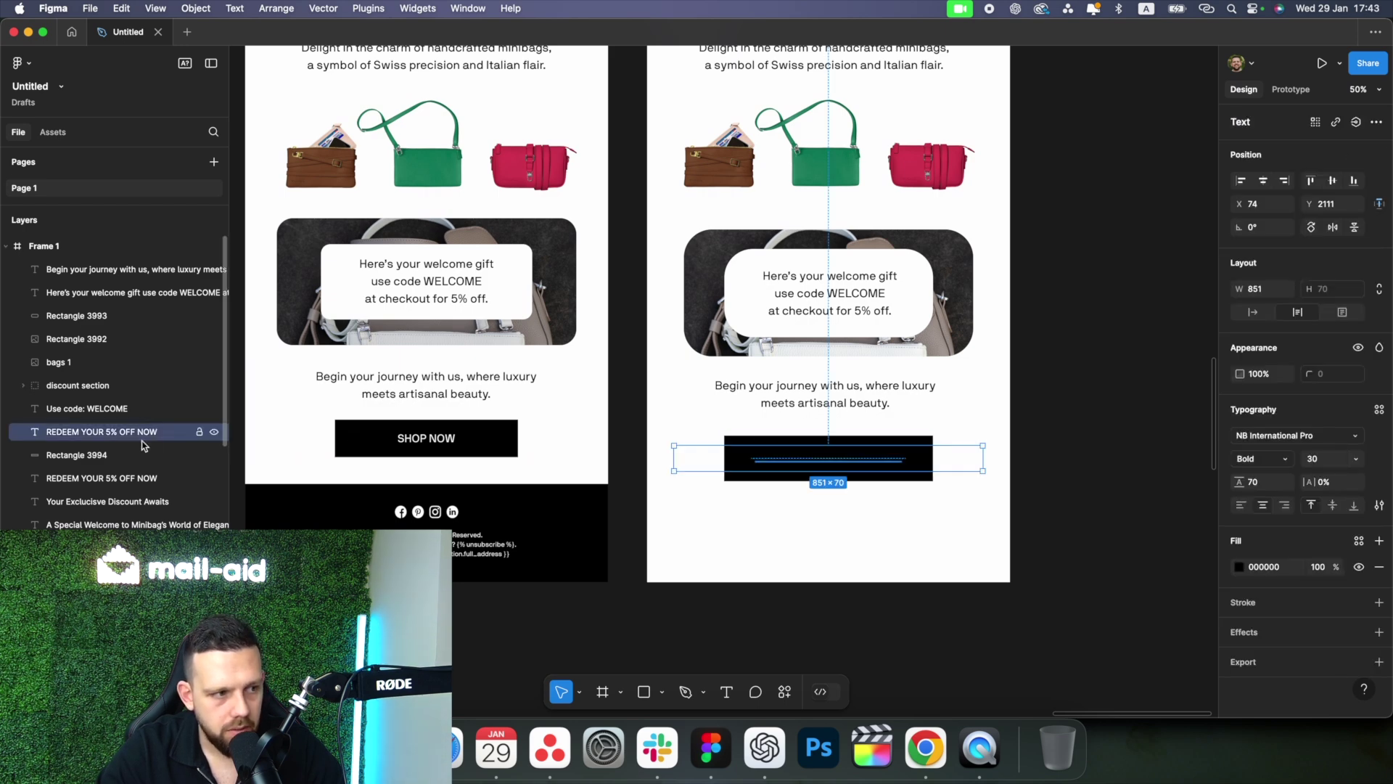
drag(140, 439, 129, 272)
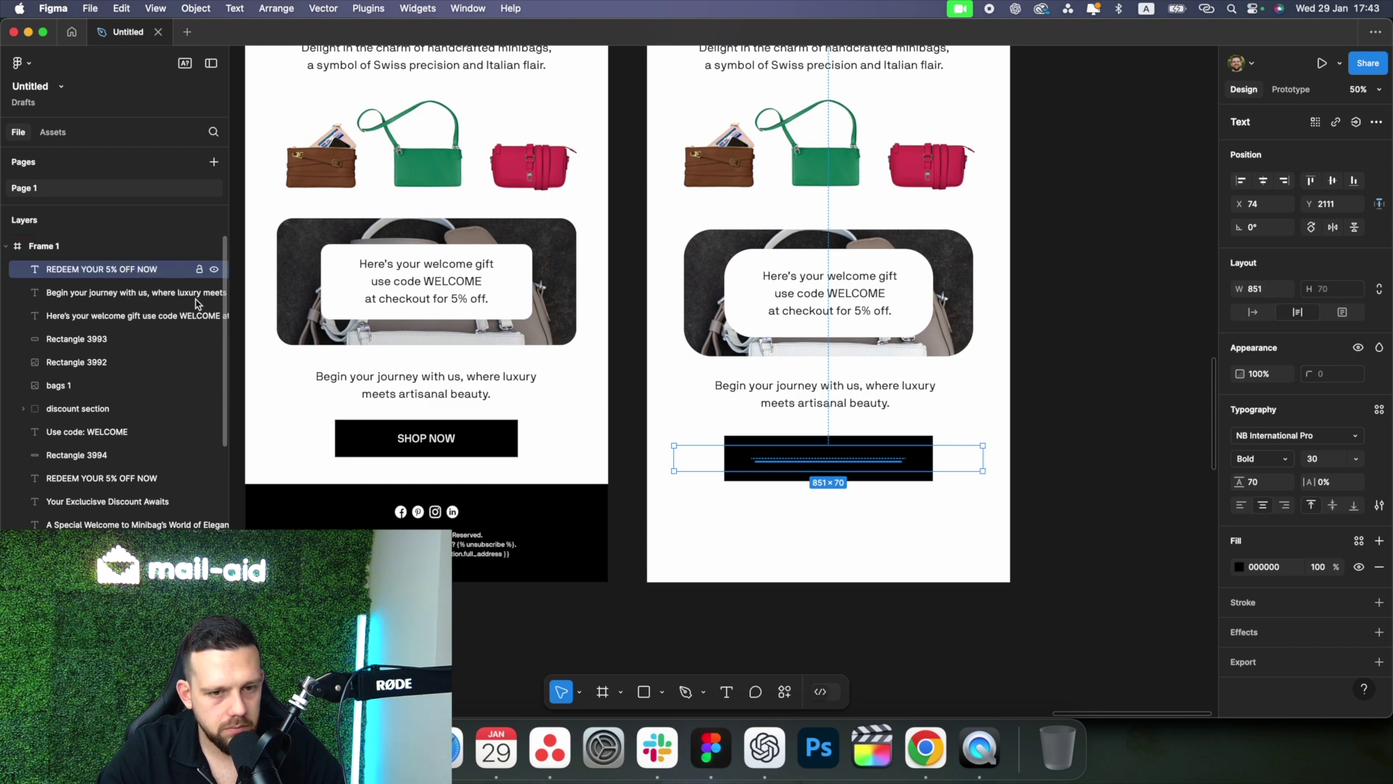
scroll(555, 444, up, 3)
scroll(556, 444, up, 1)
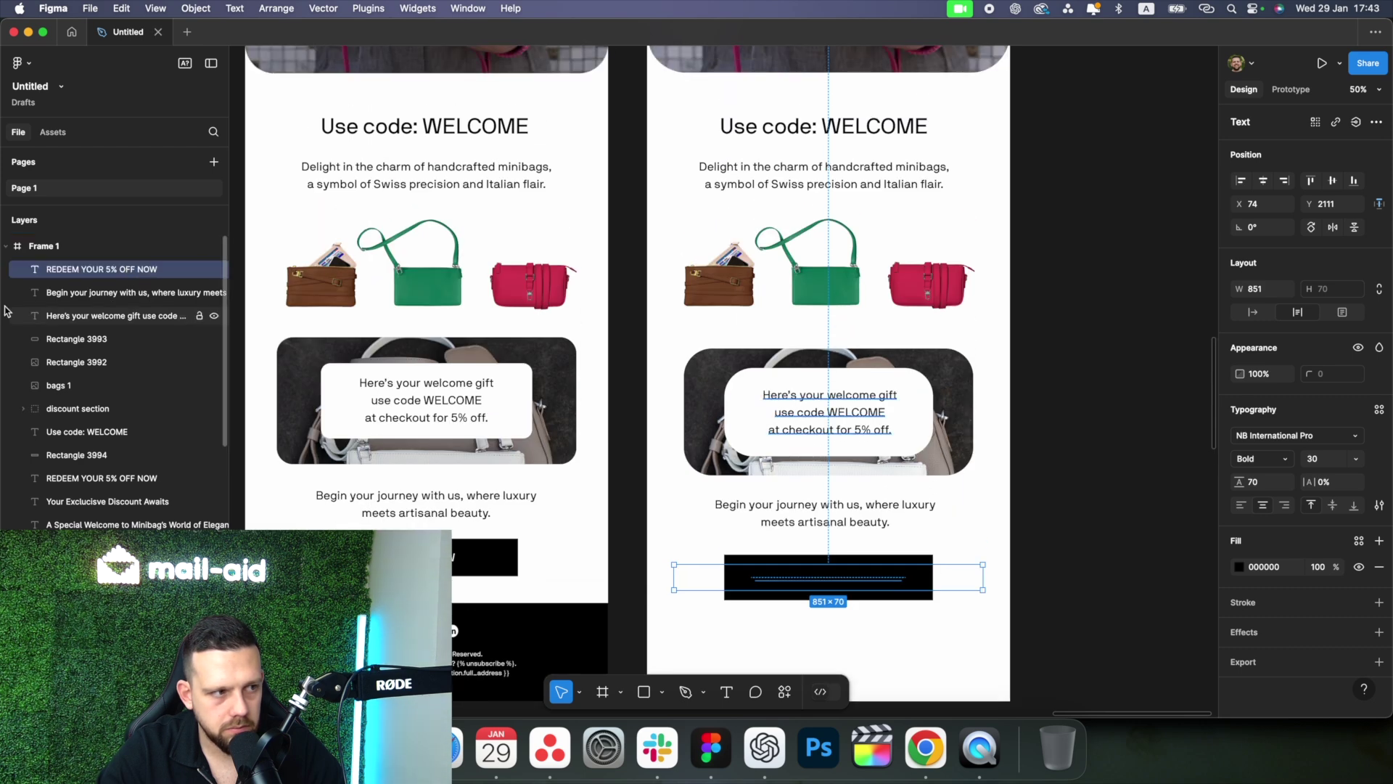
click(90, 272)
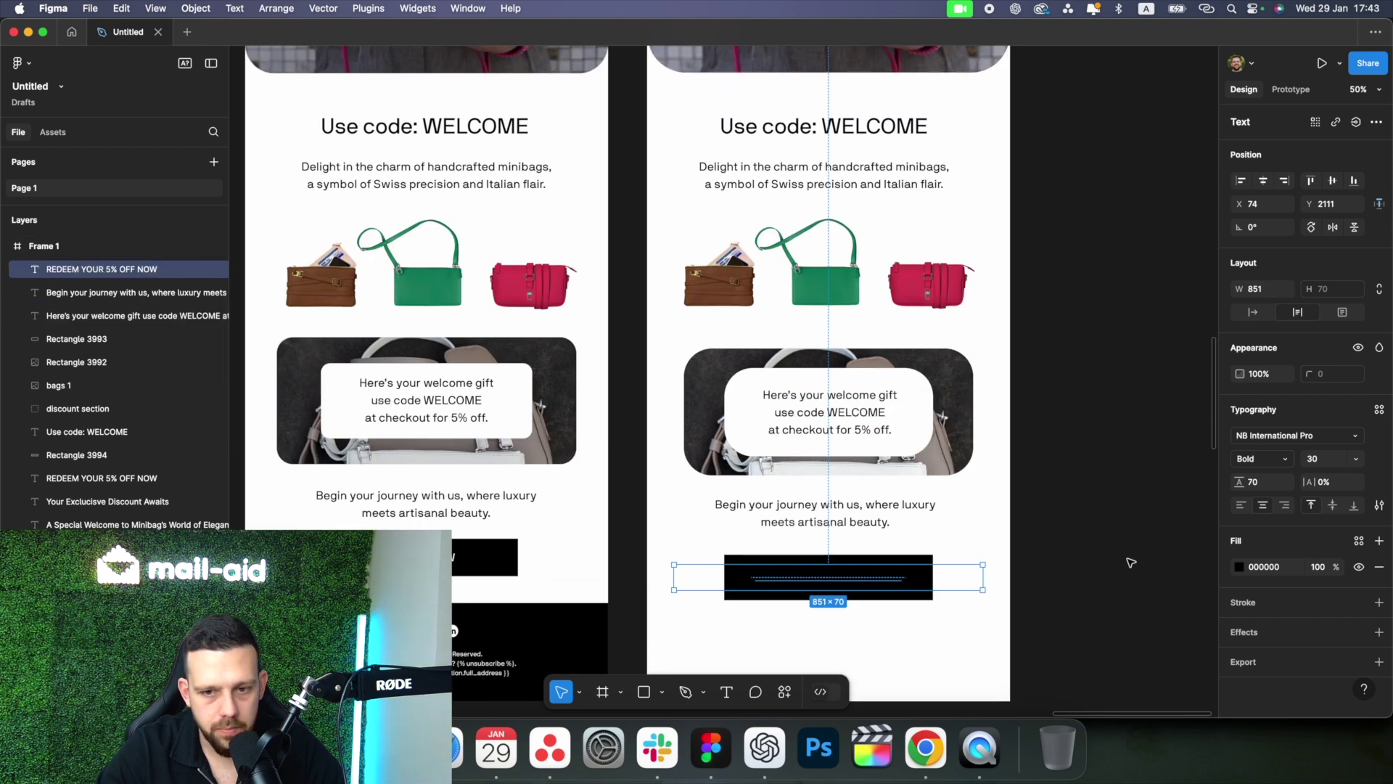
click(1239, 567)
click(1045, 339)
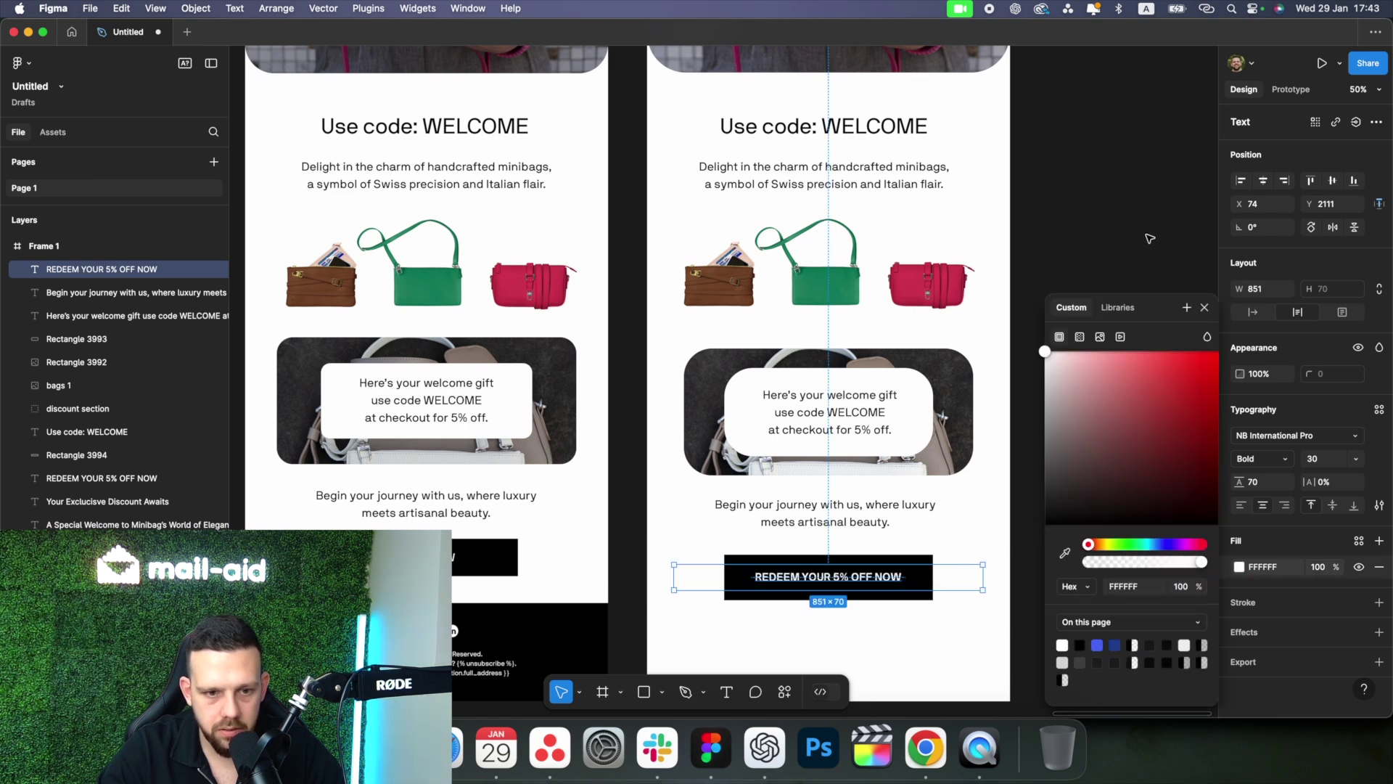
click(1032, 464)
scroll(798, 457, down, 3)
scroll(587, 445, down, 2)
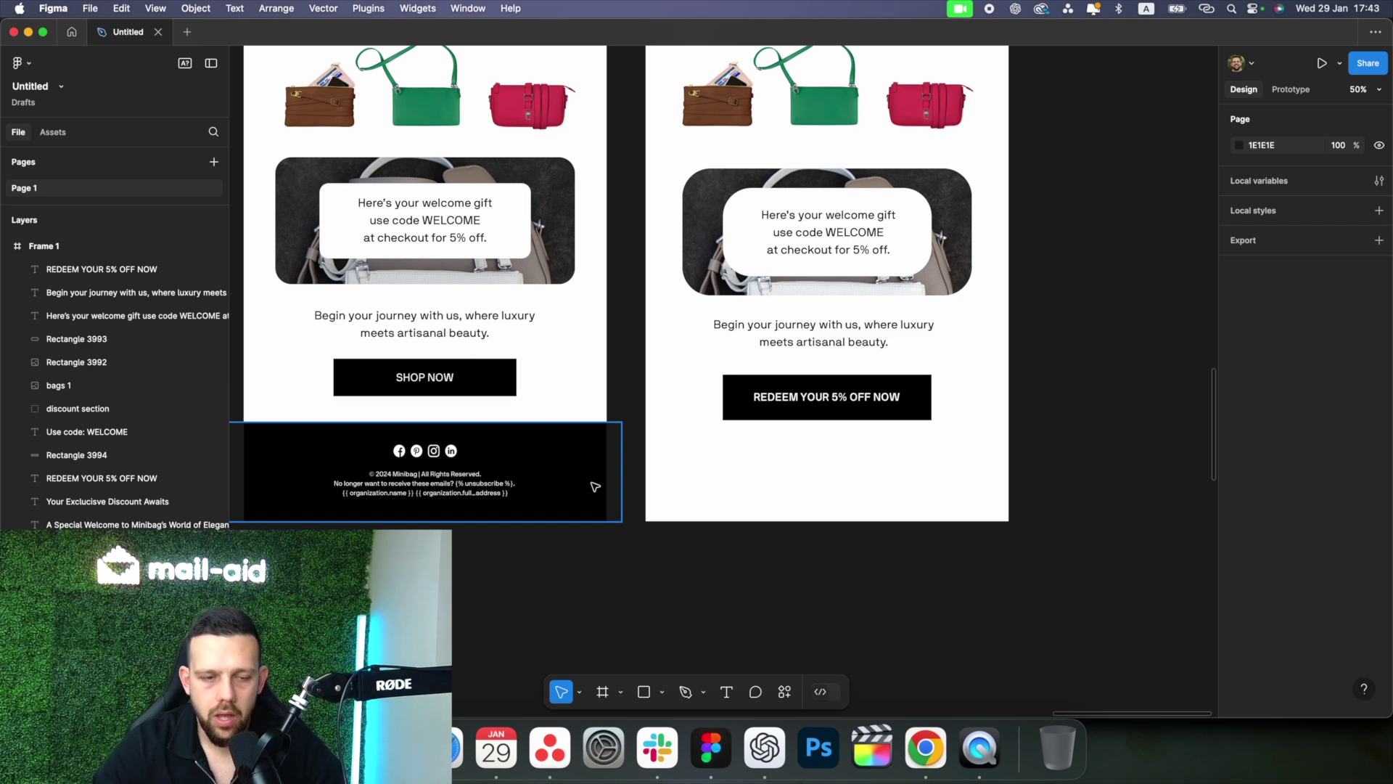
scroll(1073, 404, up, 2)
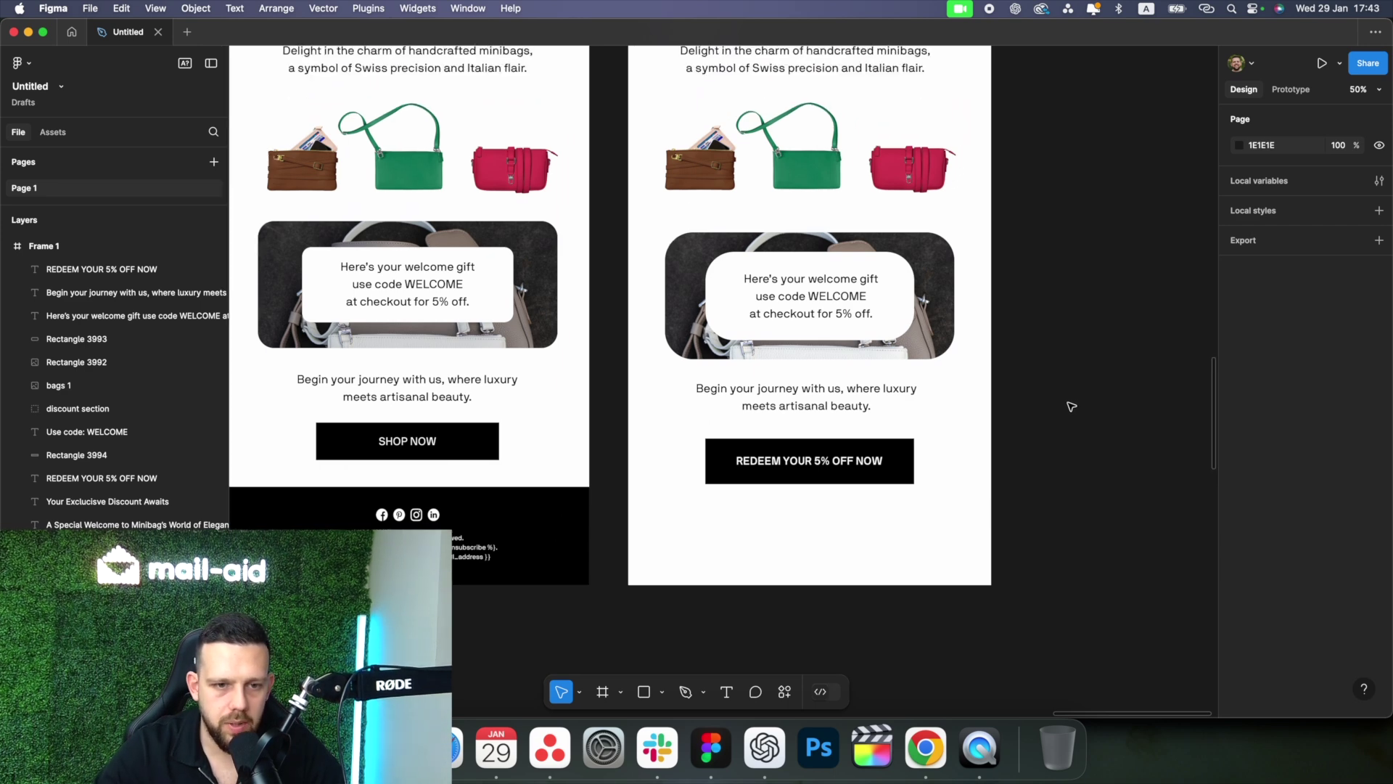
key(minus)
scroll(1072, 407, up, 3)
scroll(1072, 406, right, 2)
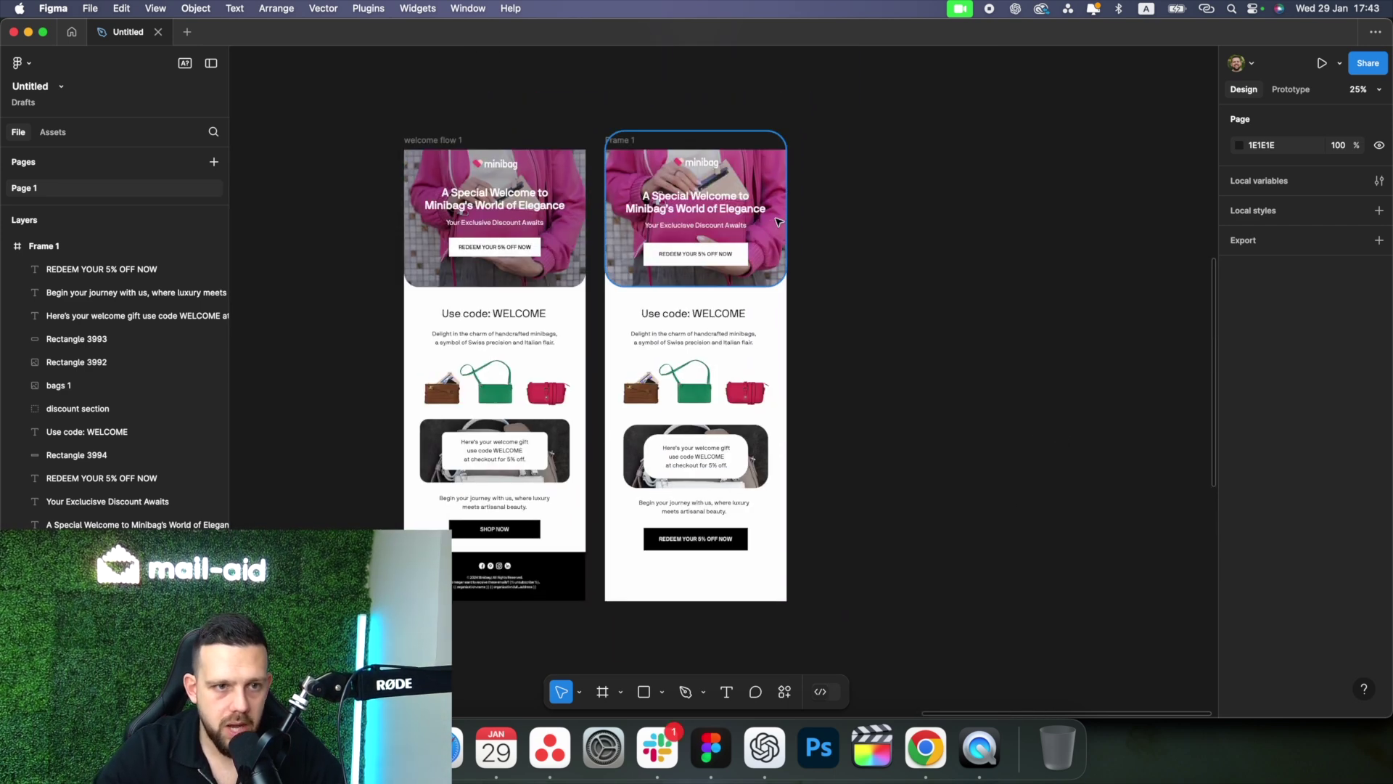
click(602, 142)
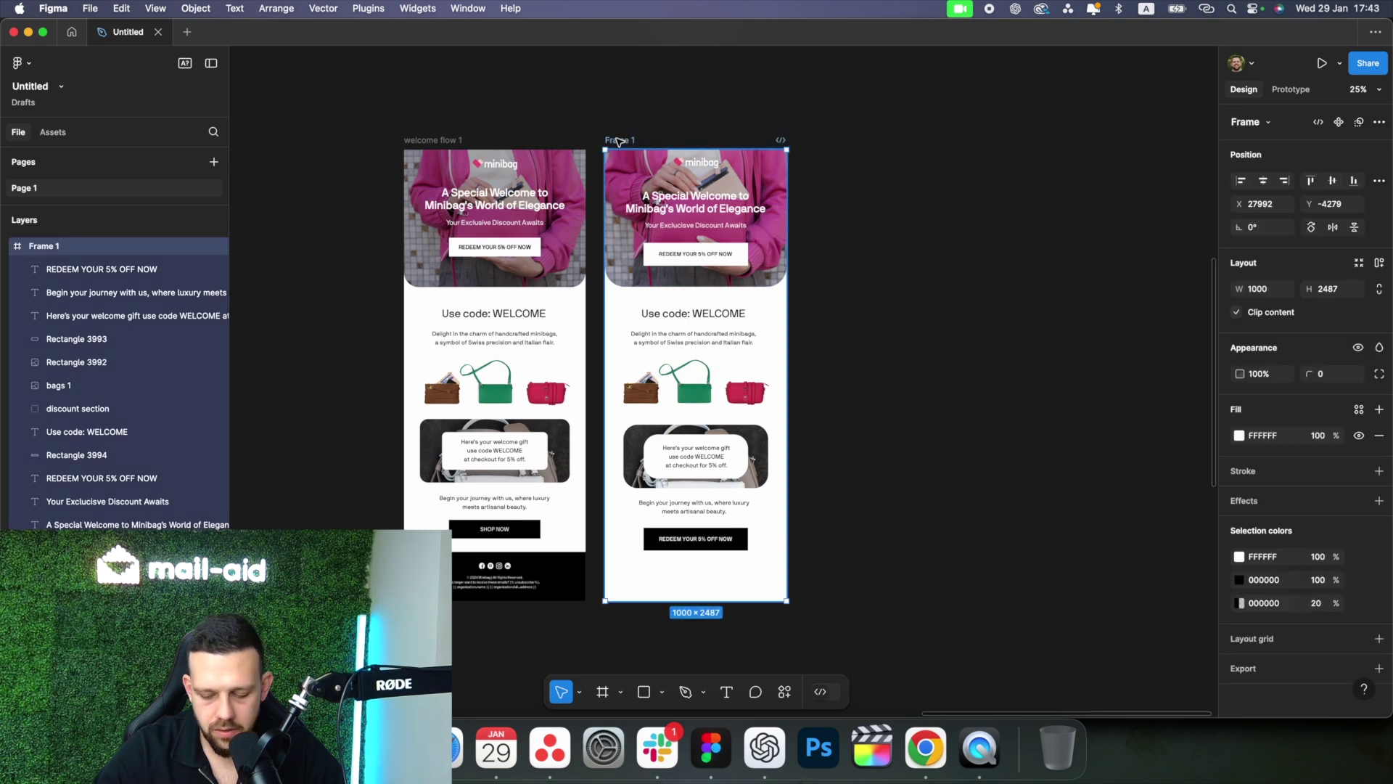
key(plus)
scroll(615, 144, up, 3)
scroll(616, 144, up, 2)
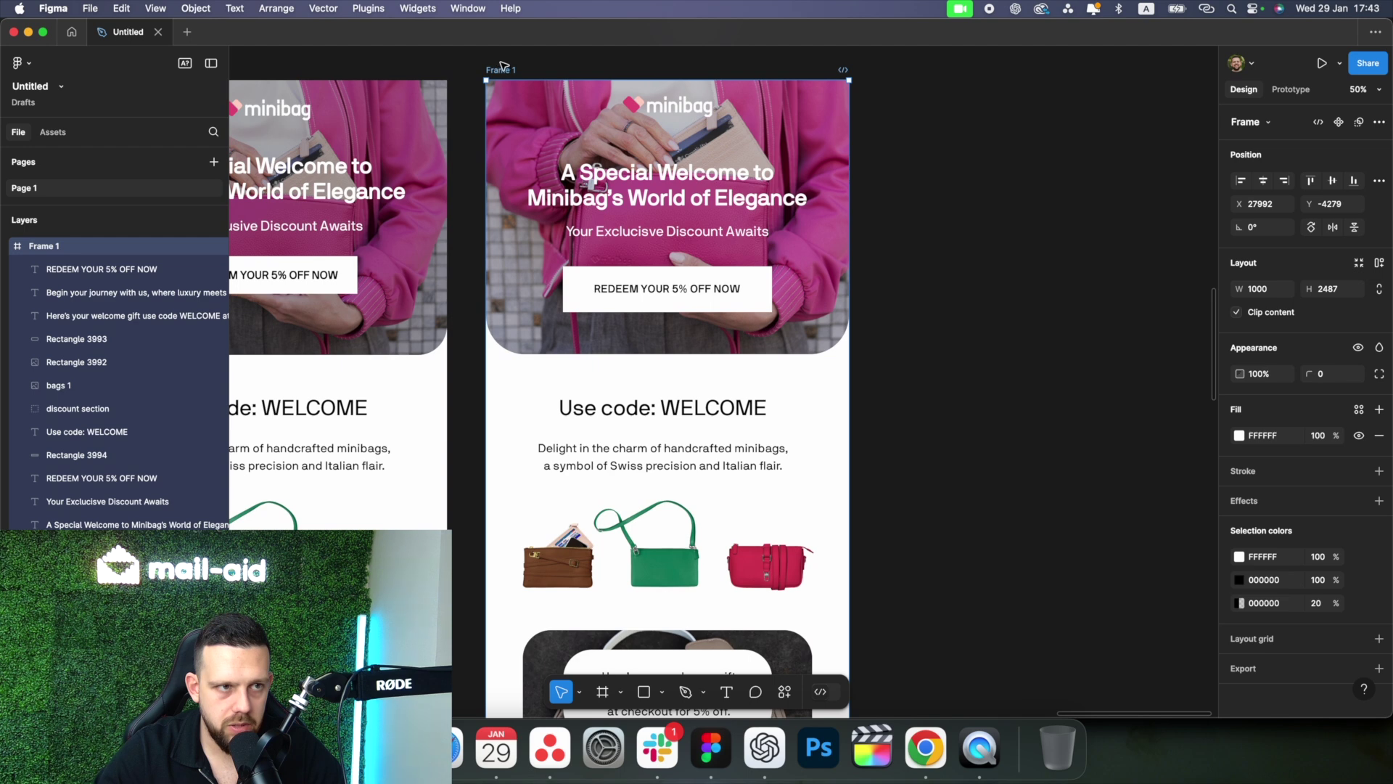
Cut Frame 1 into three slices: header, middle section, and bottom with the redeem button.
key(s)
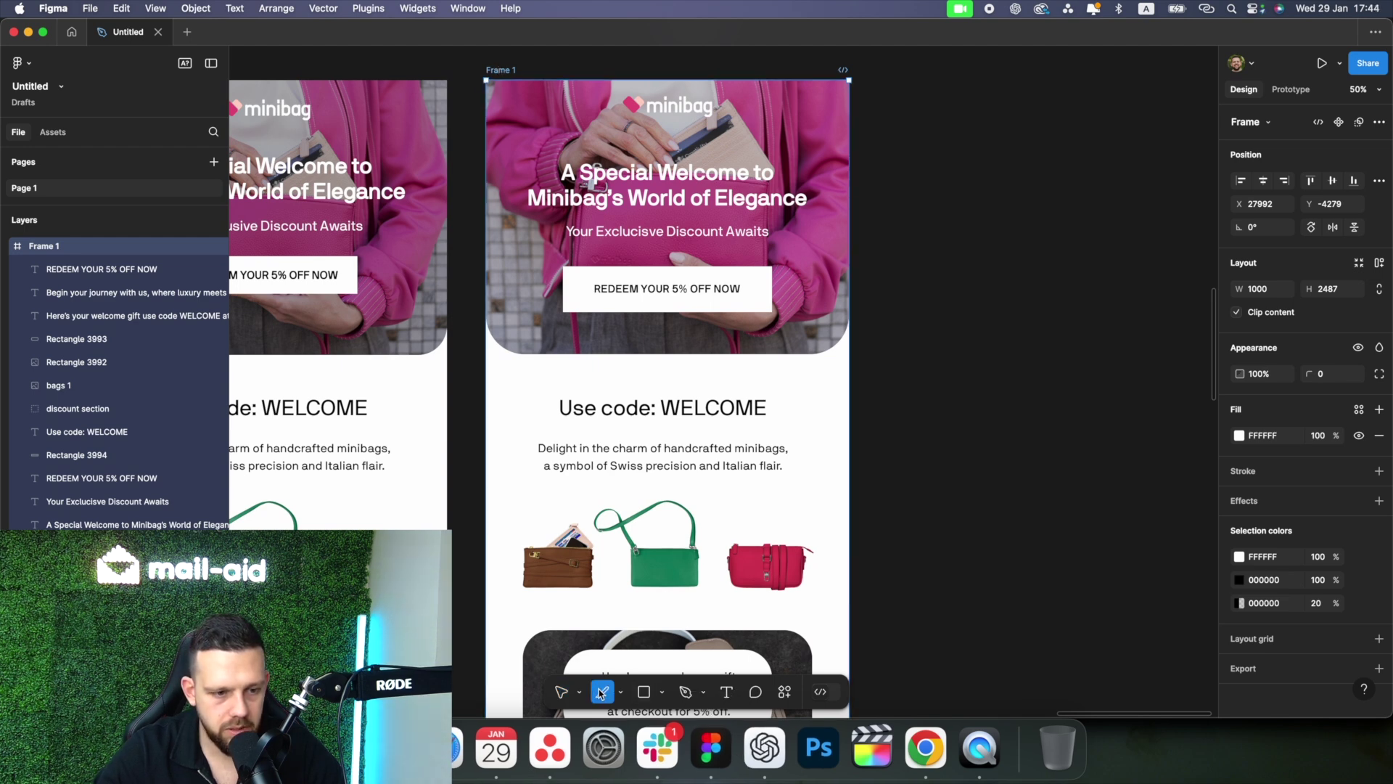
drag(483, 79, 854, 385)
scroll(855, 385, down, 5)
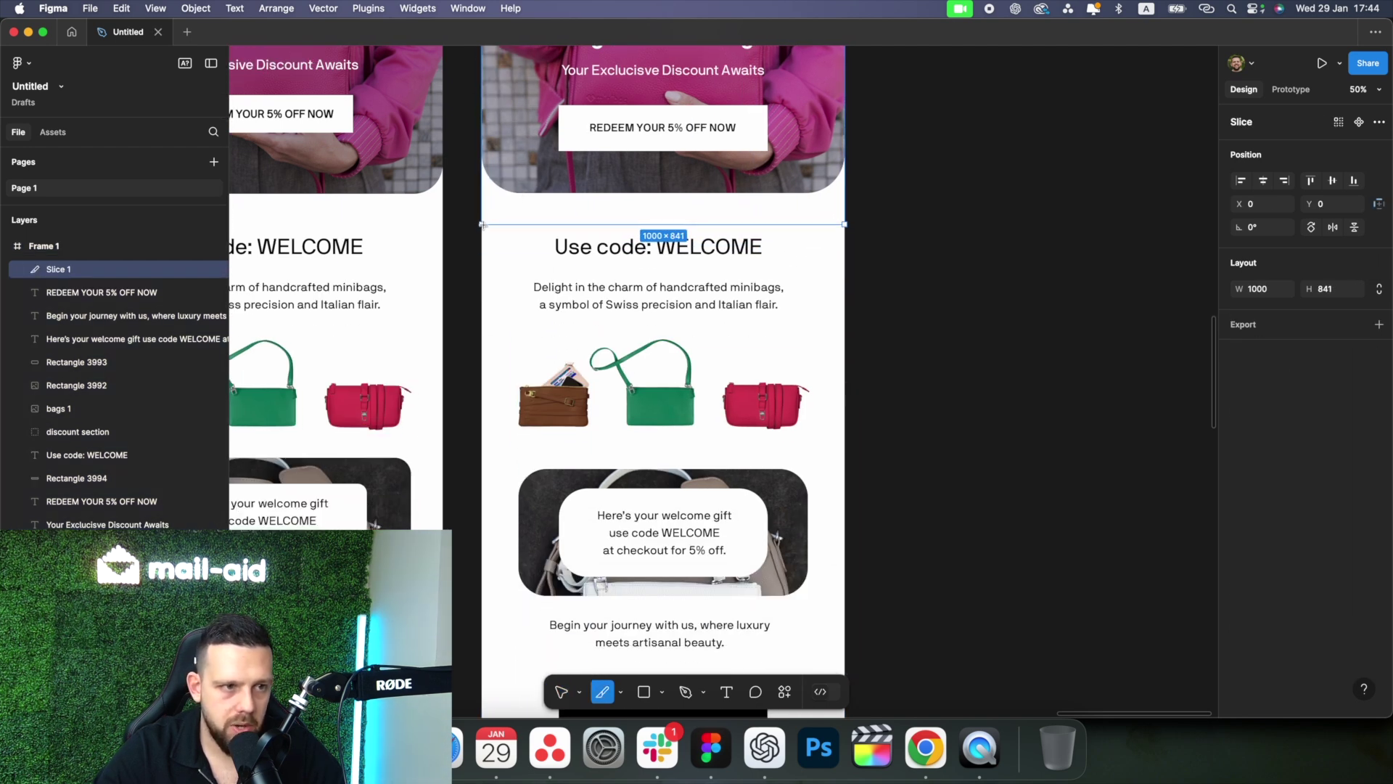
drag(482, 225, 846, 603)
scroll(846, 603, down, 7)
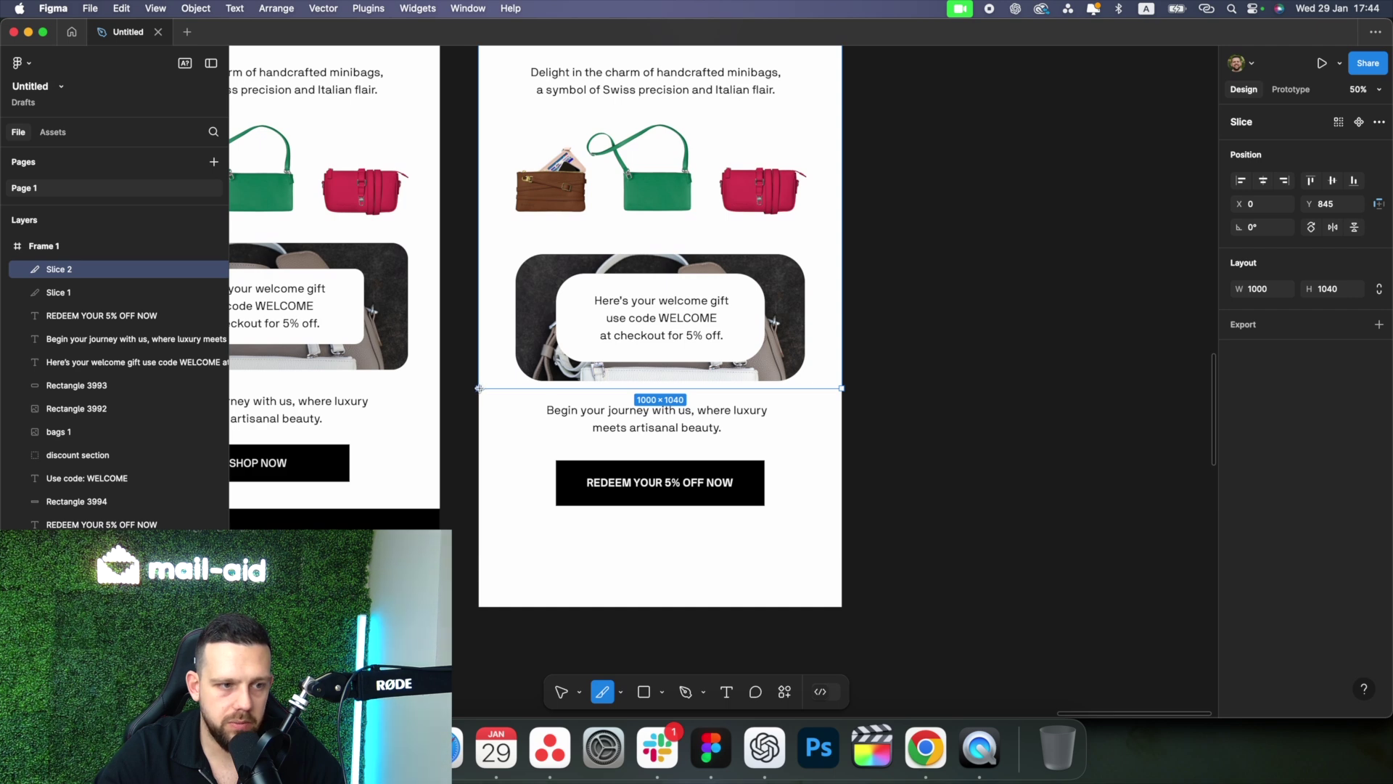
drag(479, 388, 842, 527)
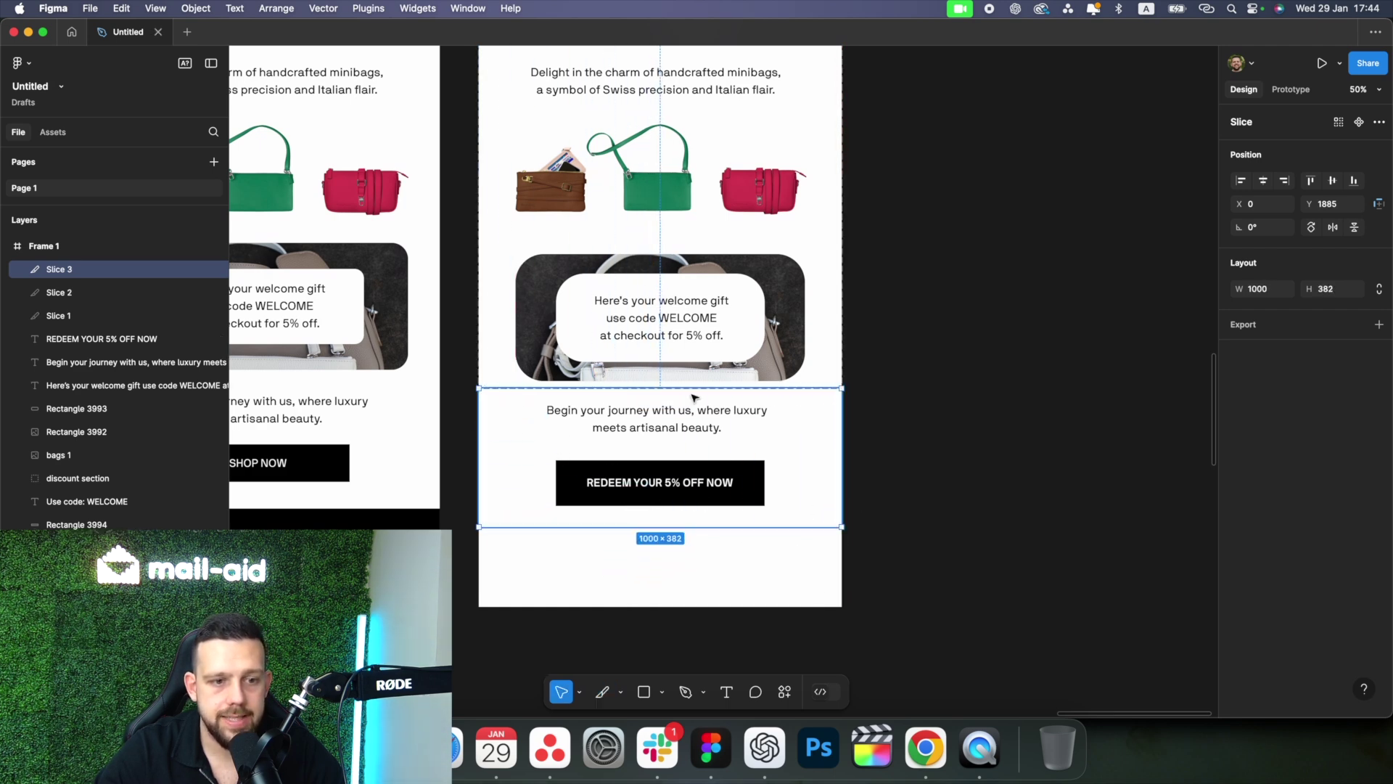
scroll(866, 438, up, 1)
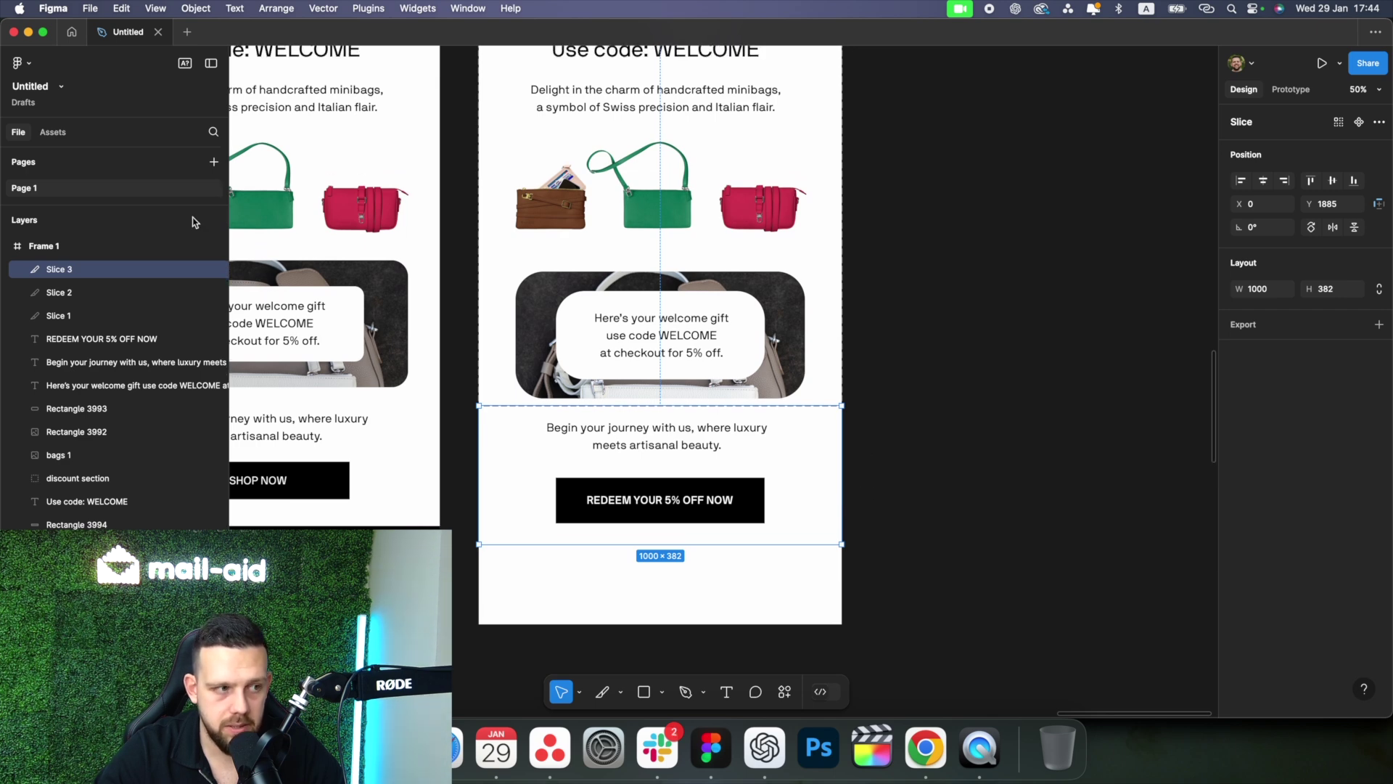
Export all three slices as JPEG files to the Desktop.
click(55, 319)
shift+click(102, 269)
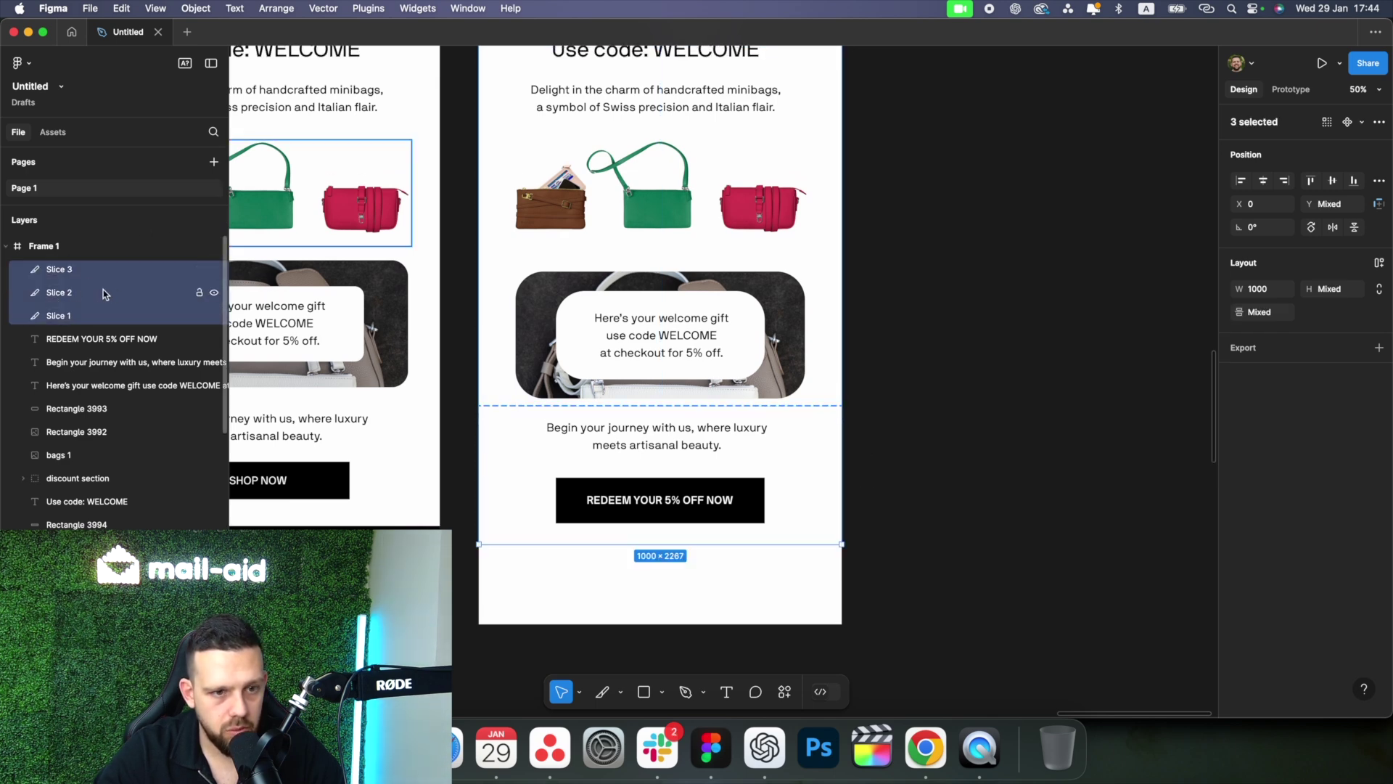
click(1378, 347)
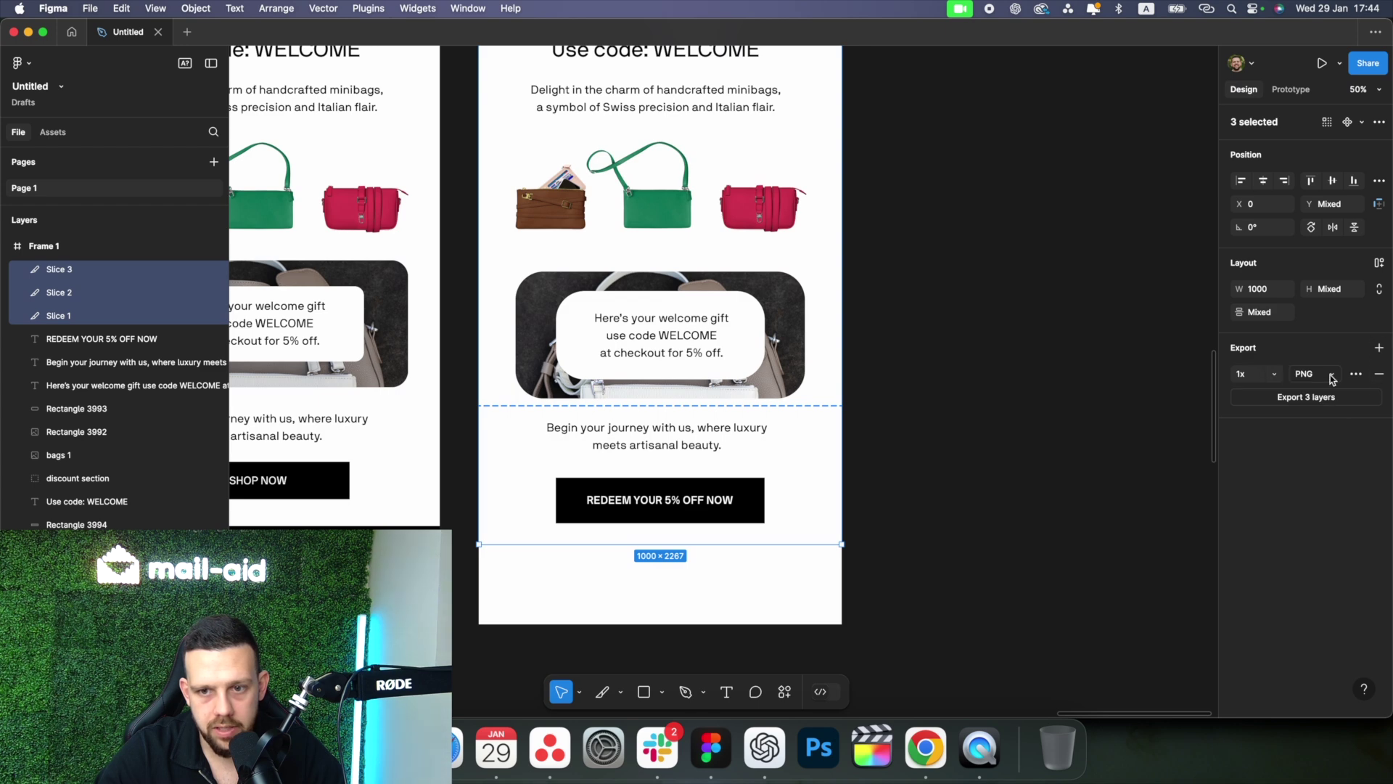
click(1317, 374)
click(1317, 392)
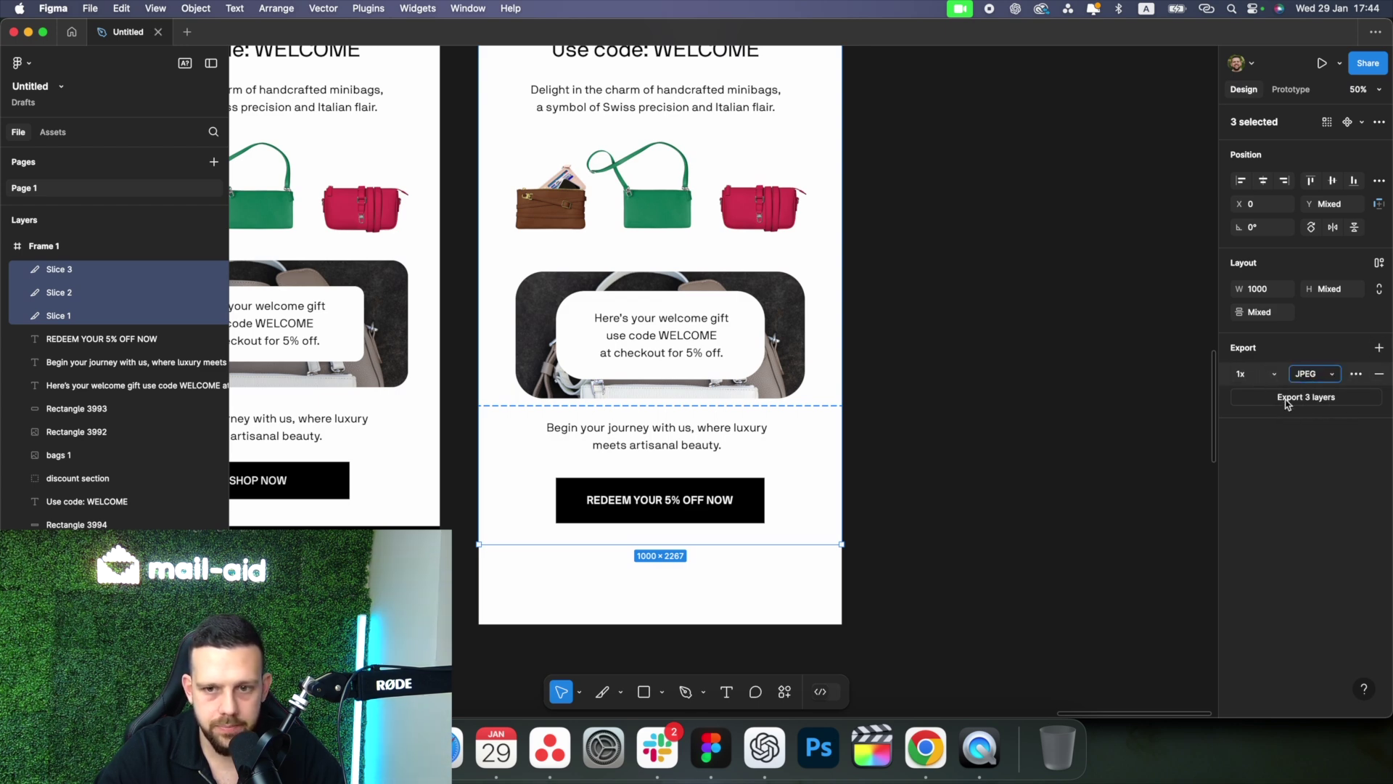
click(1288, 399)
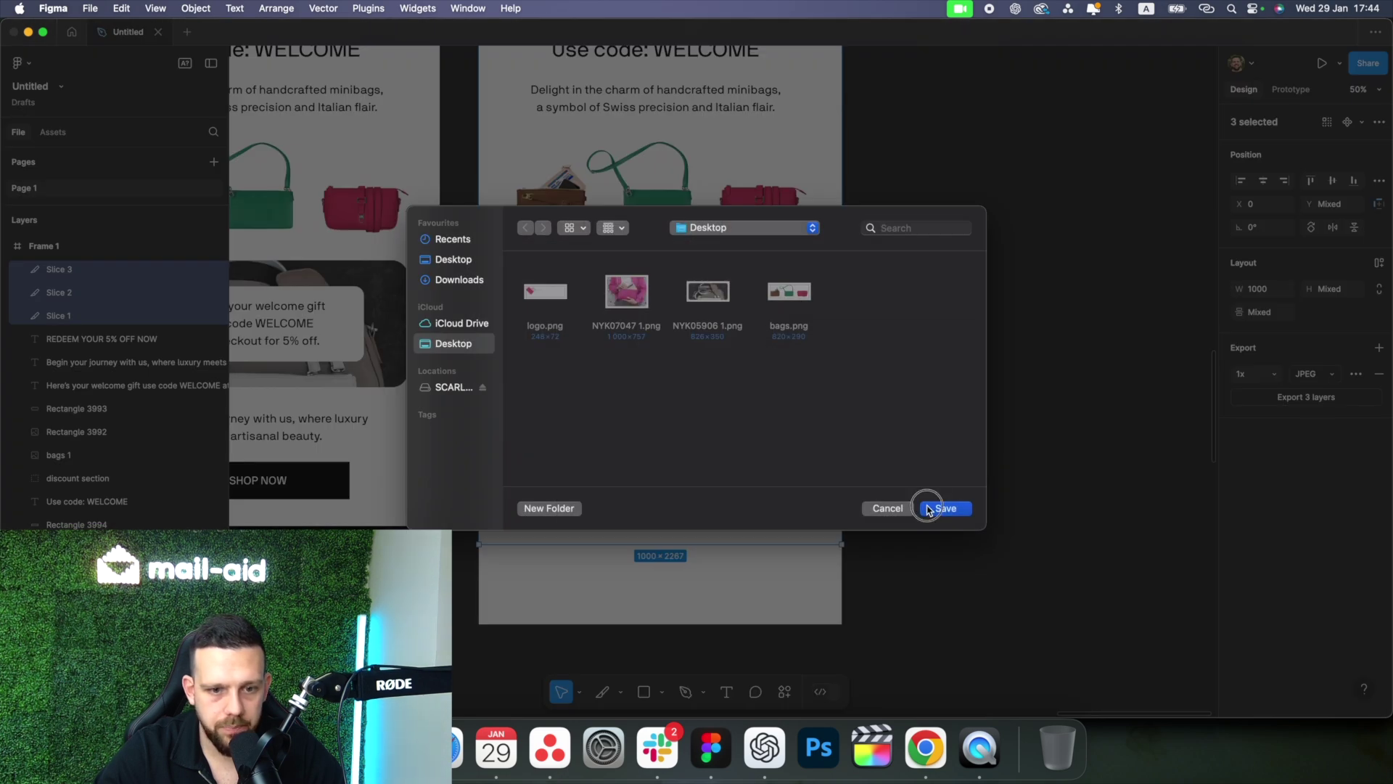
click(929, 510)
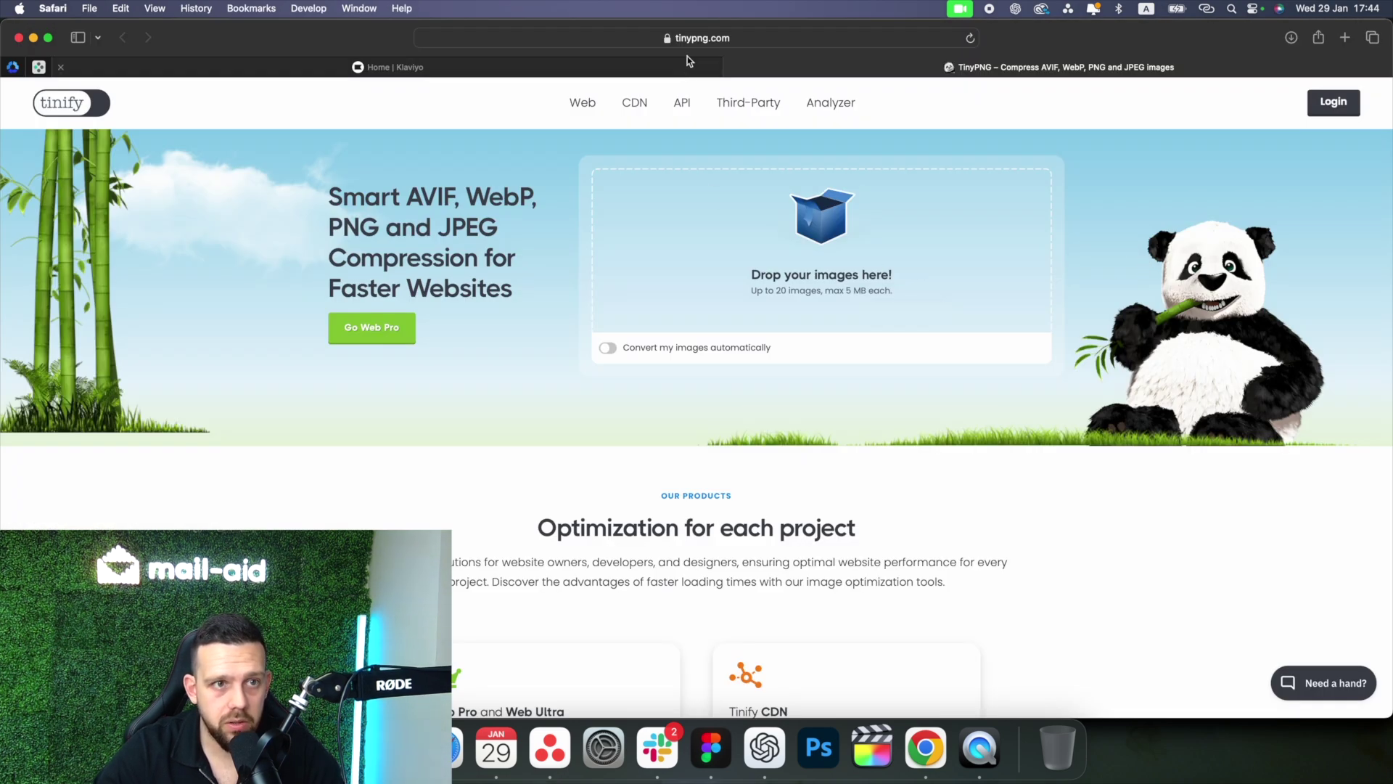
Upload Slice 1, 2 and 3.jpg to TinyPNG for compression.
click(885, 285)
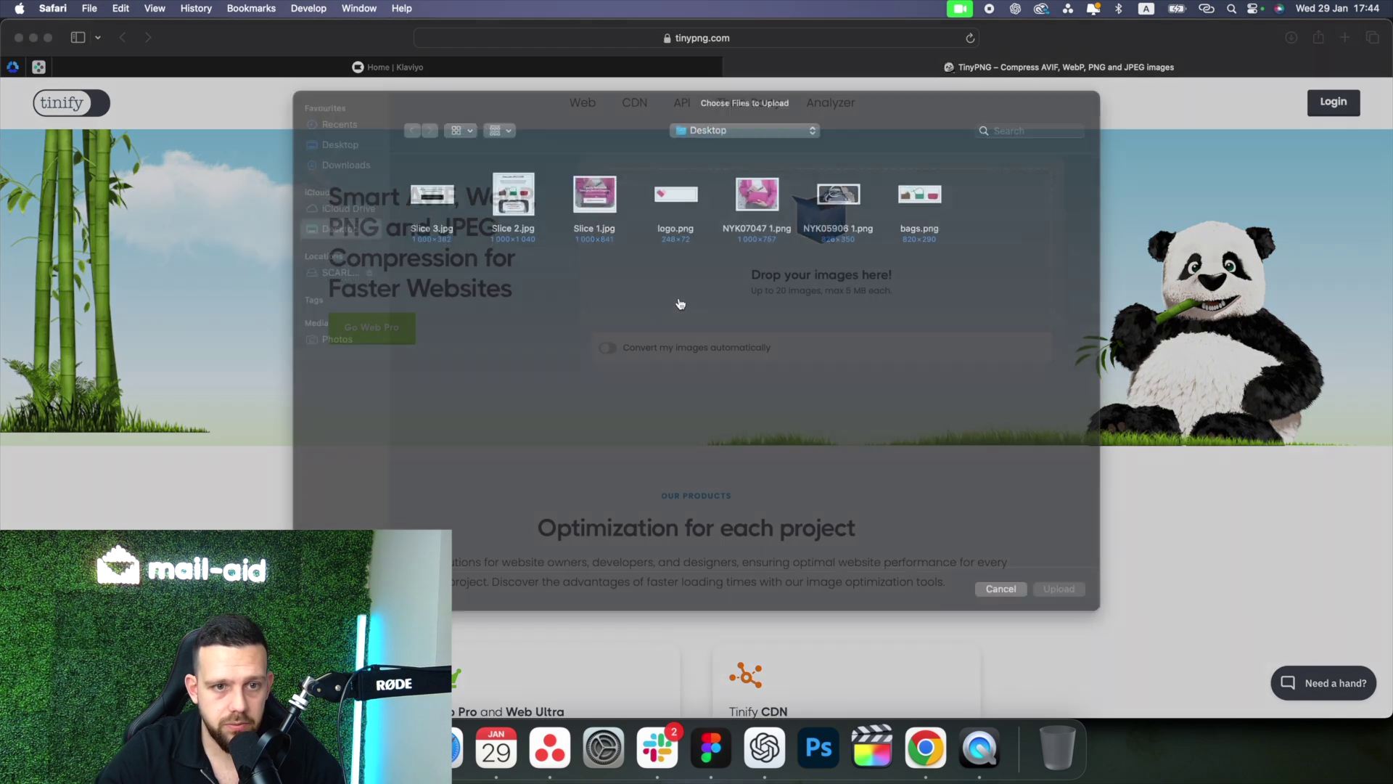
drag(392, 174, 554, 279)
super+click(585, 251)
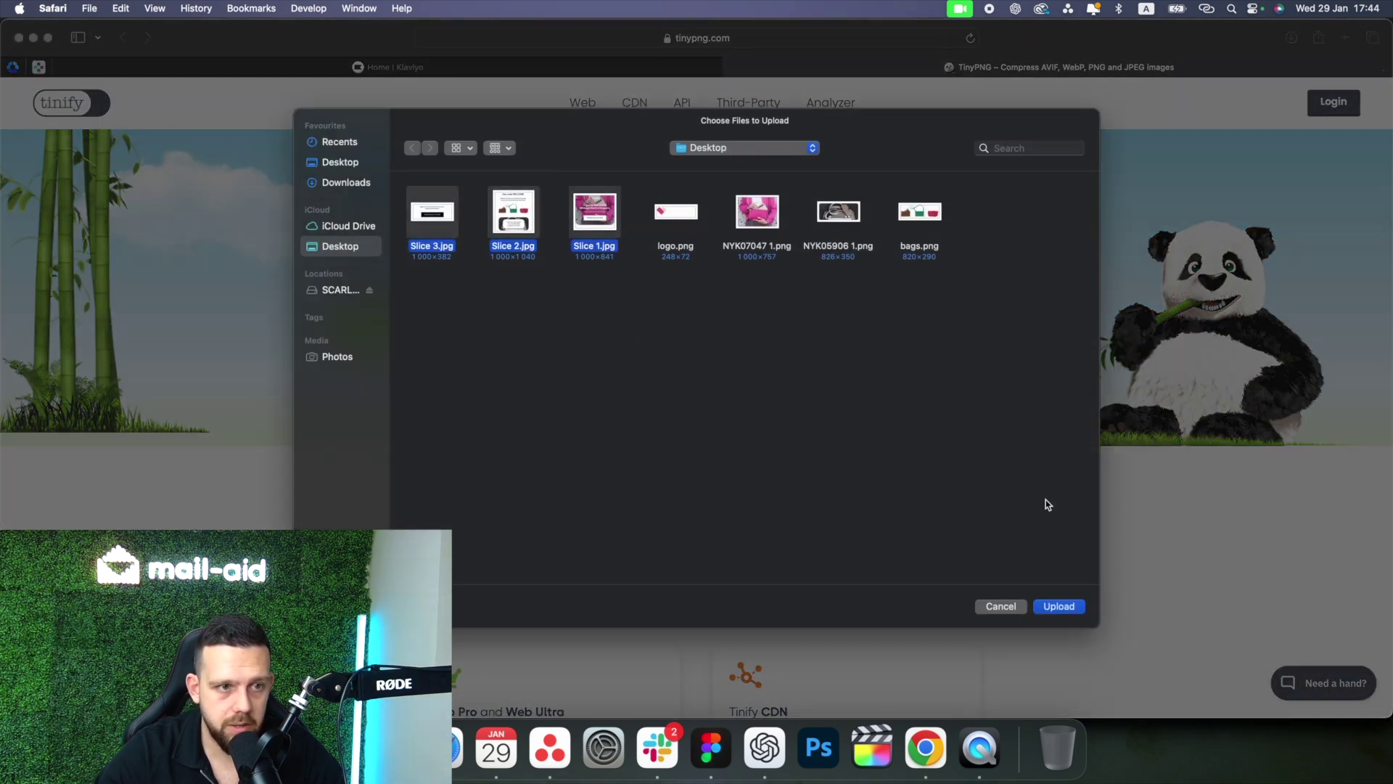
click(1057, 607)
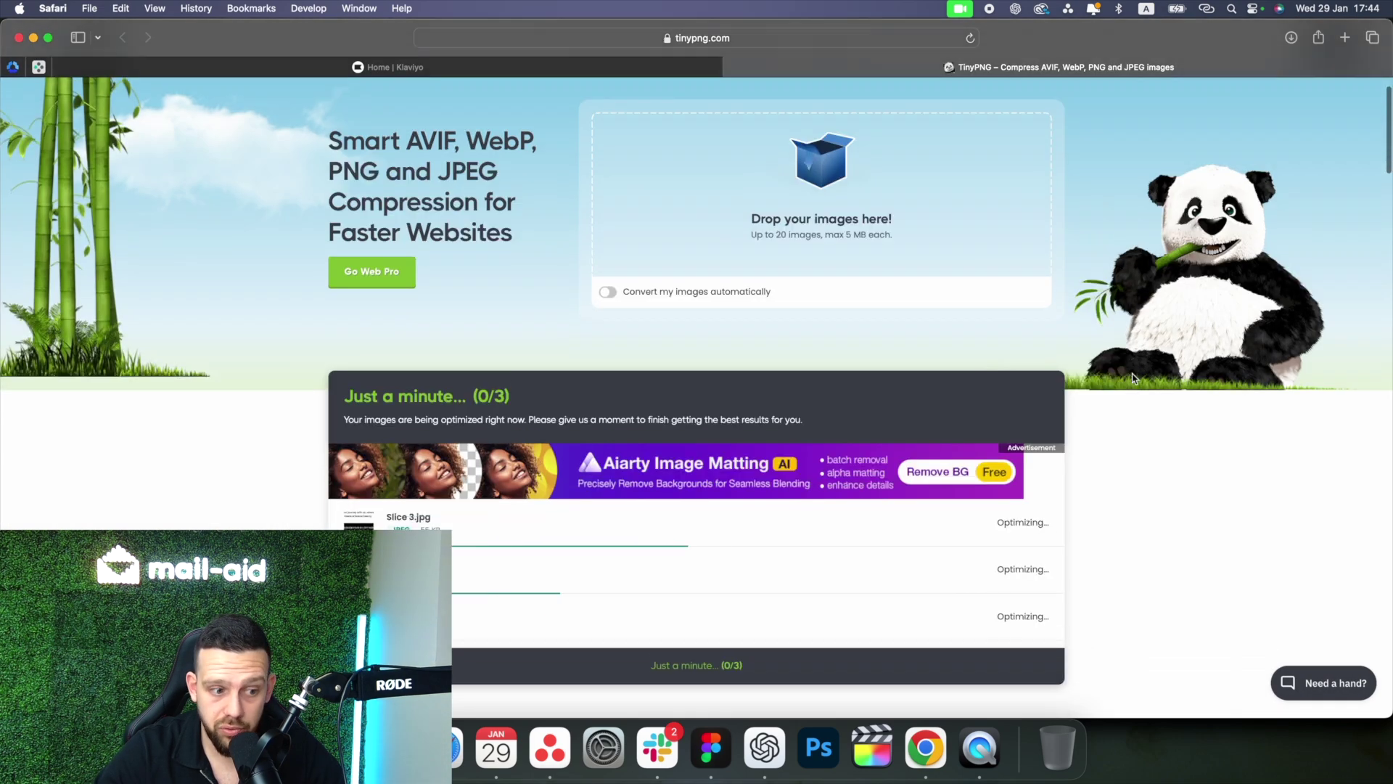
scroll(1132, 377, down, 1)
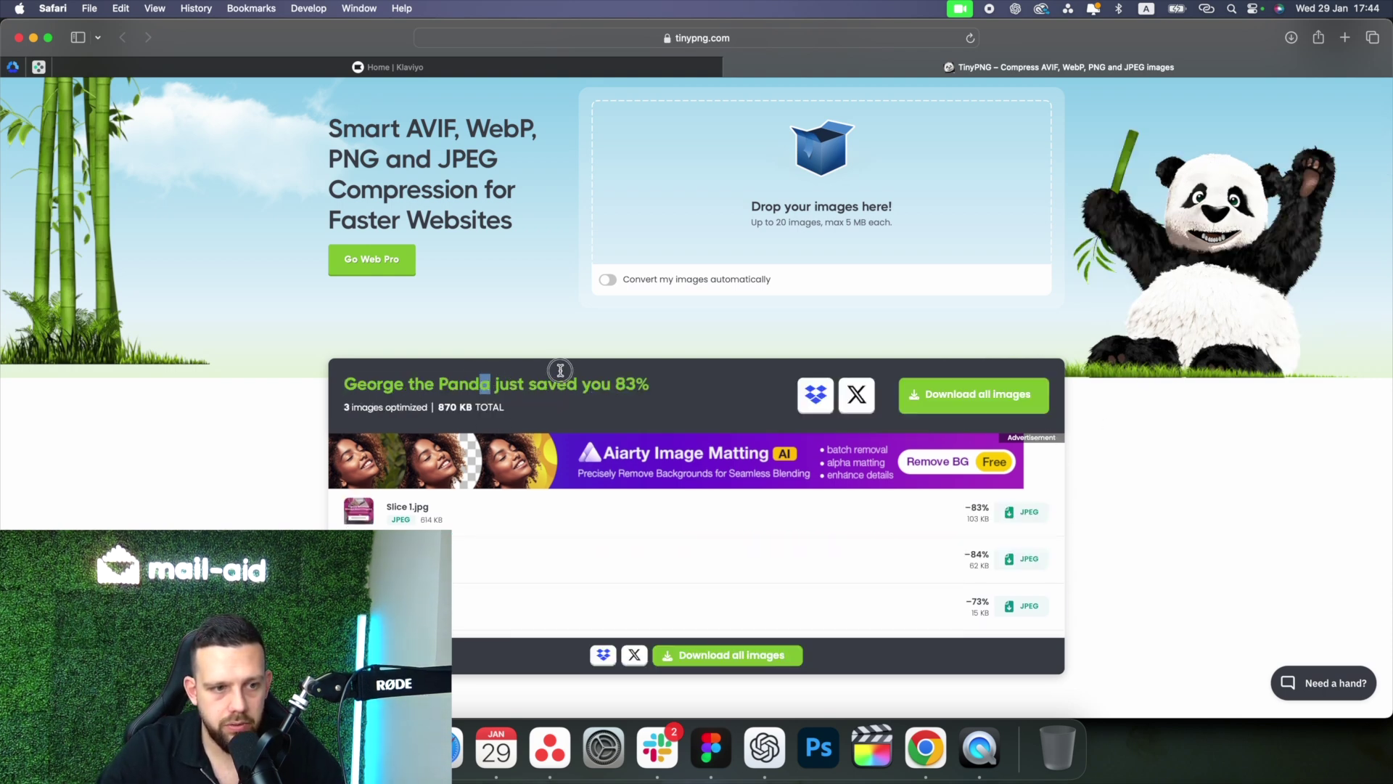
Download all compressed images as tinified.zip and check it landed on the Desktop.
drag(560, 370, 637, 384)
click(976, 395)
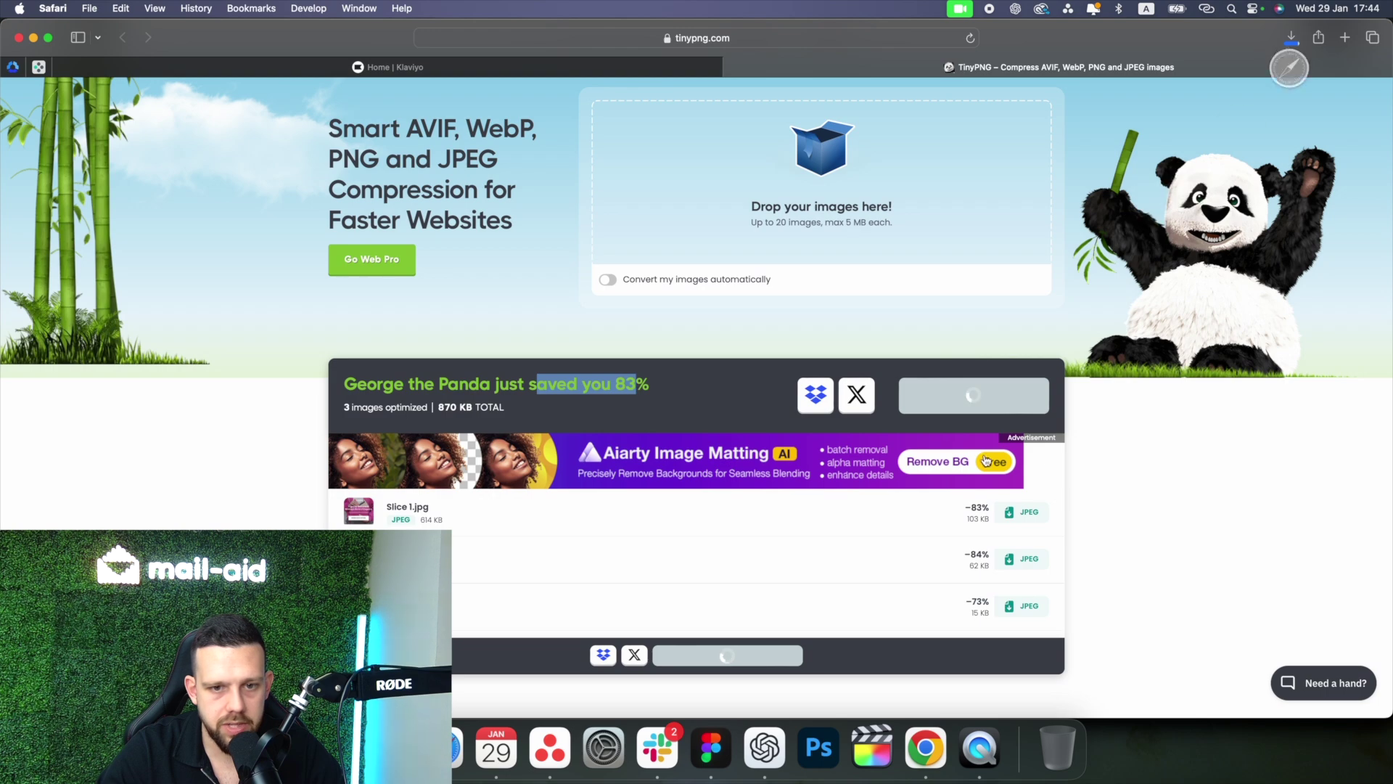
key(F11)
click(1345, 520)
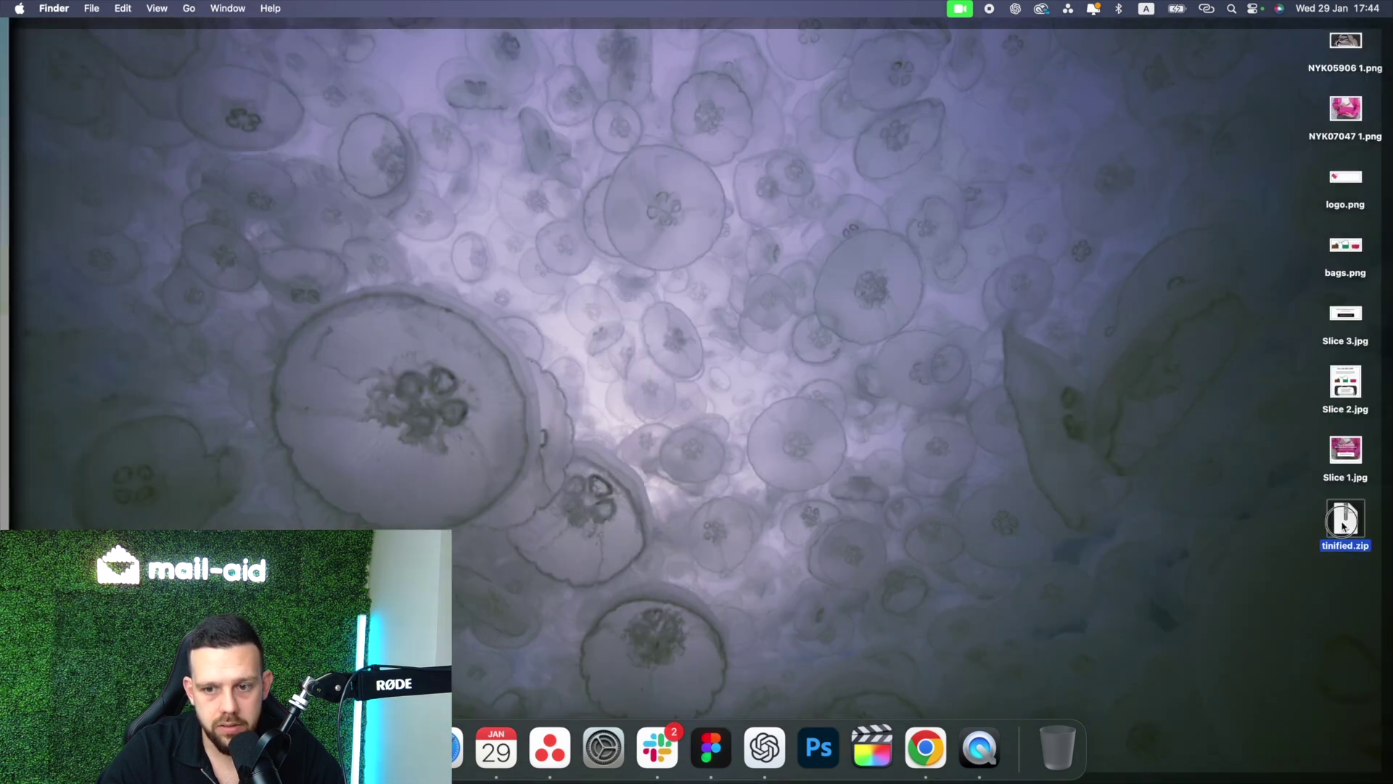
key(F11)
click(656, 81)
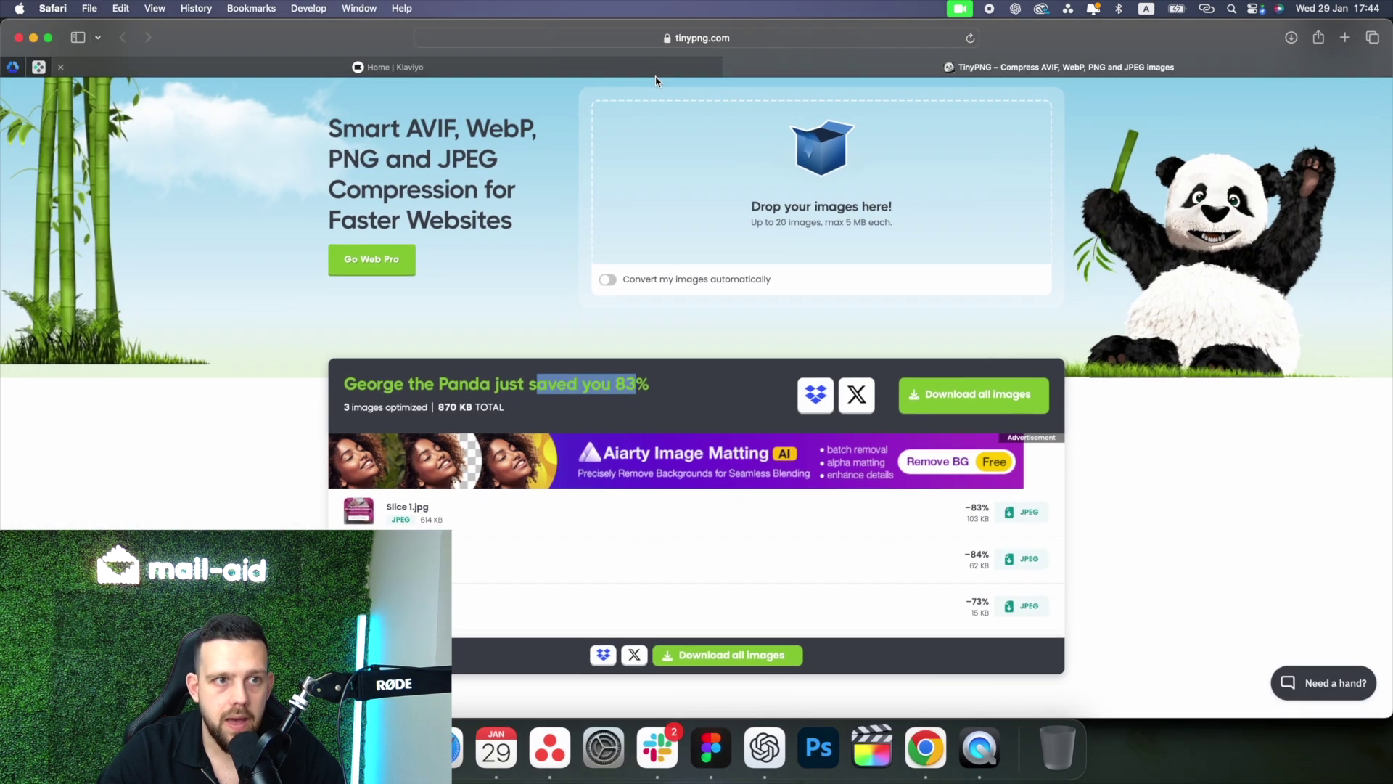
click(642, 73)
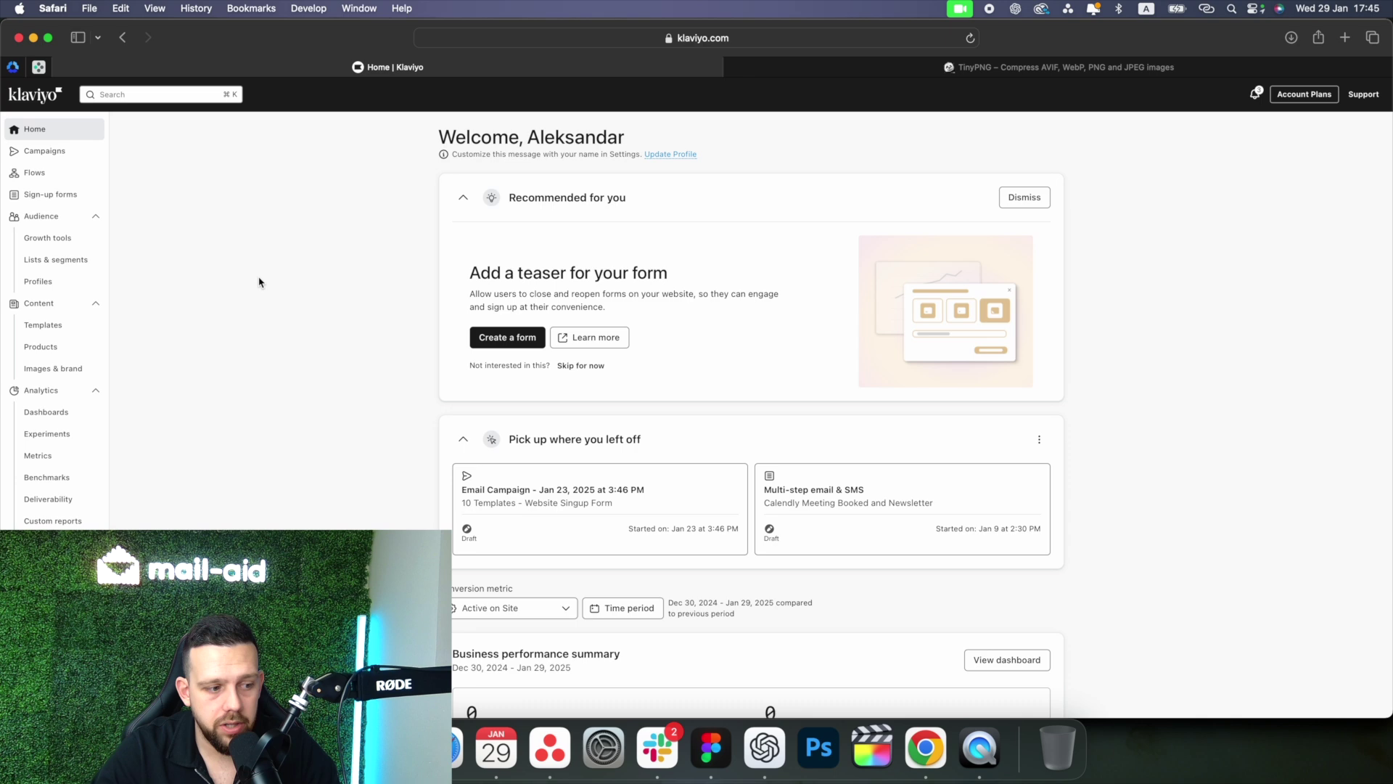
Open the Multi-step email & SMS form, confirm its Continue button submits to Newsletter, and exit.
click(84, 197)
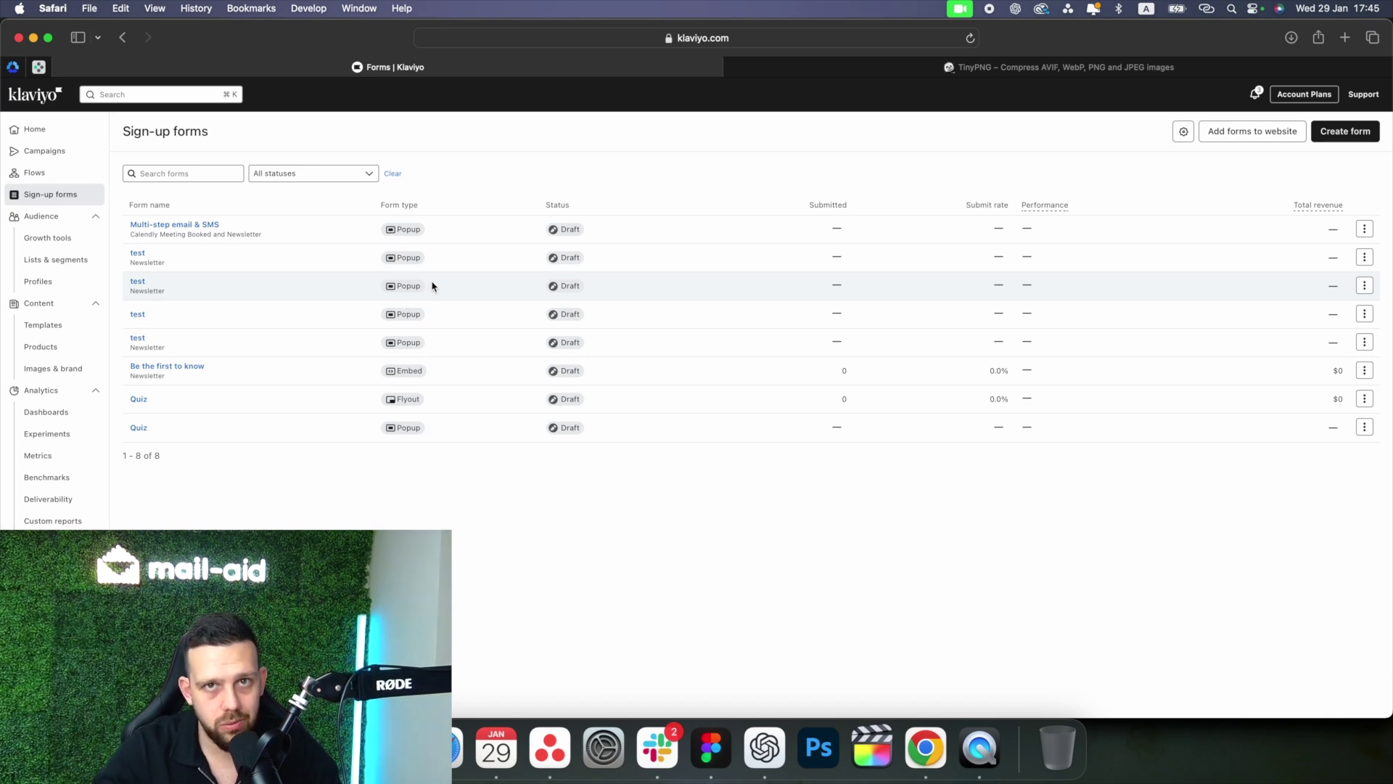
click(177, 226)
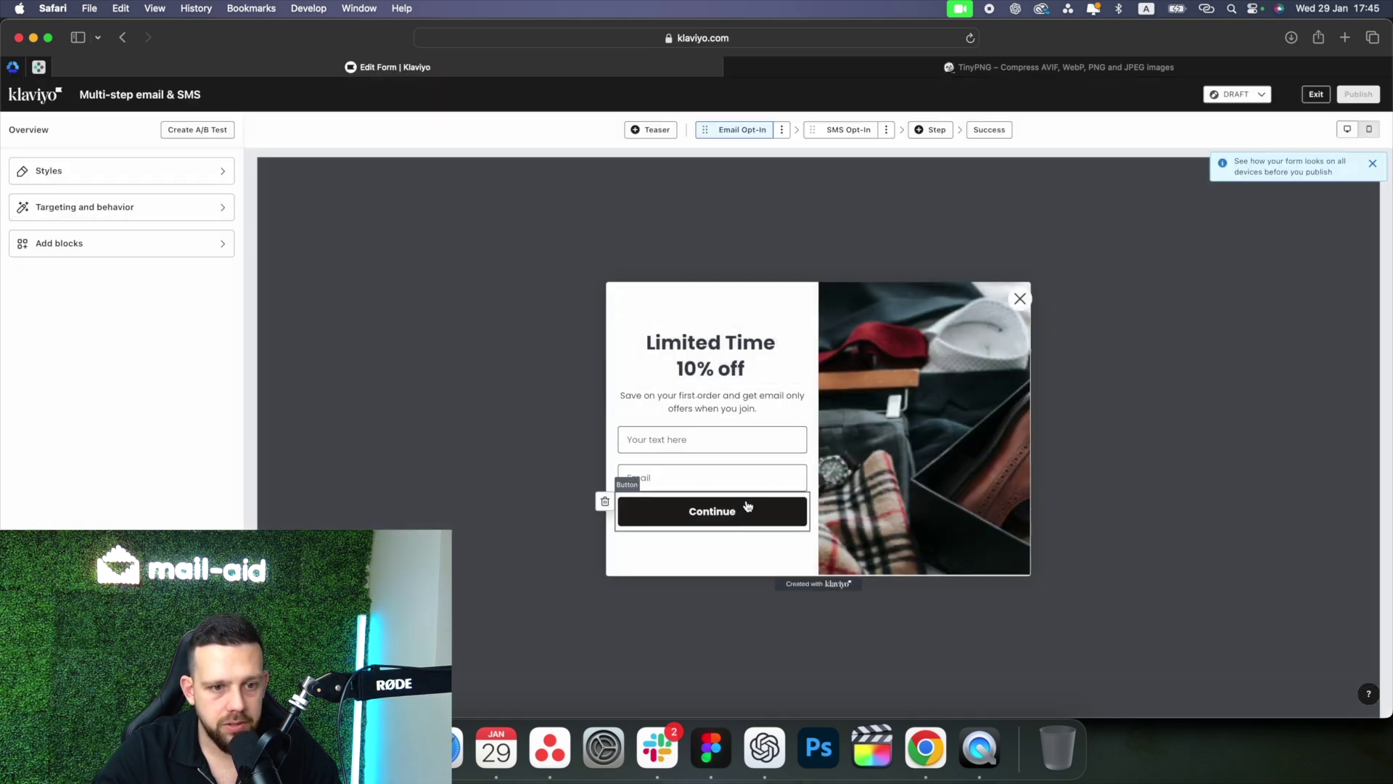
click(748, 505)
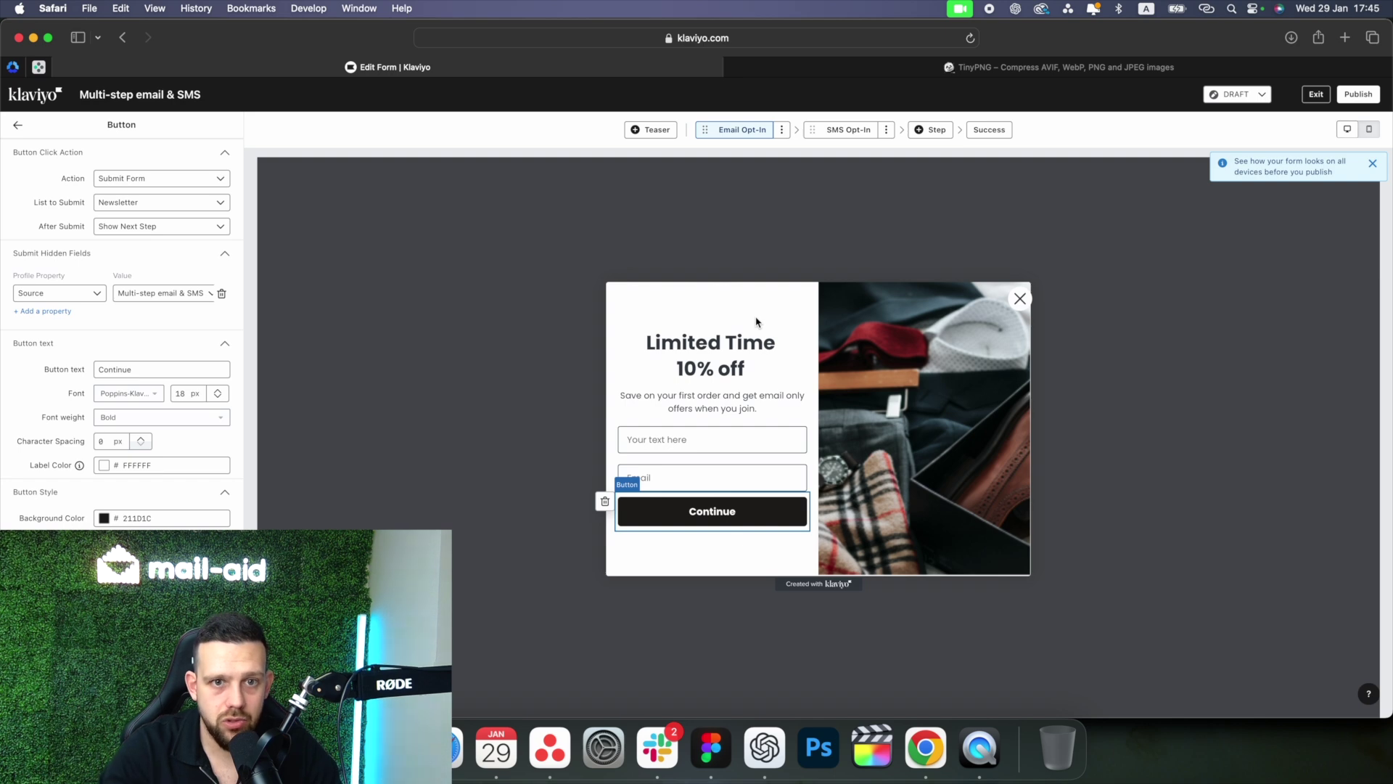
click(122, 210)
click(140, 211)
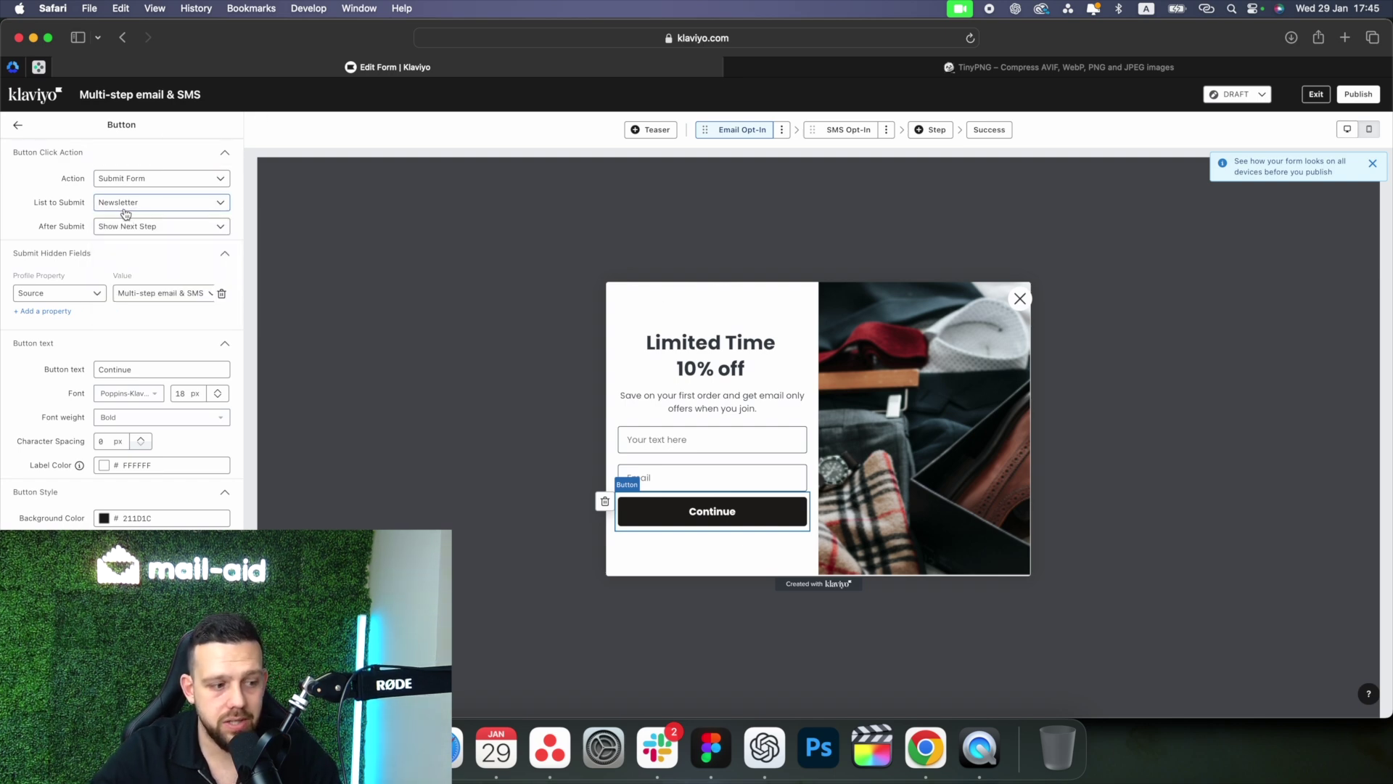
click(1316, 94)
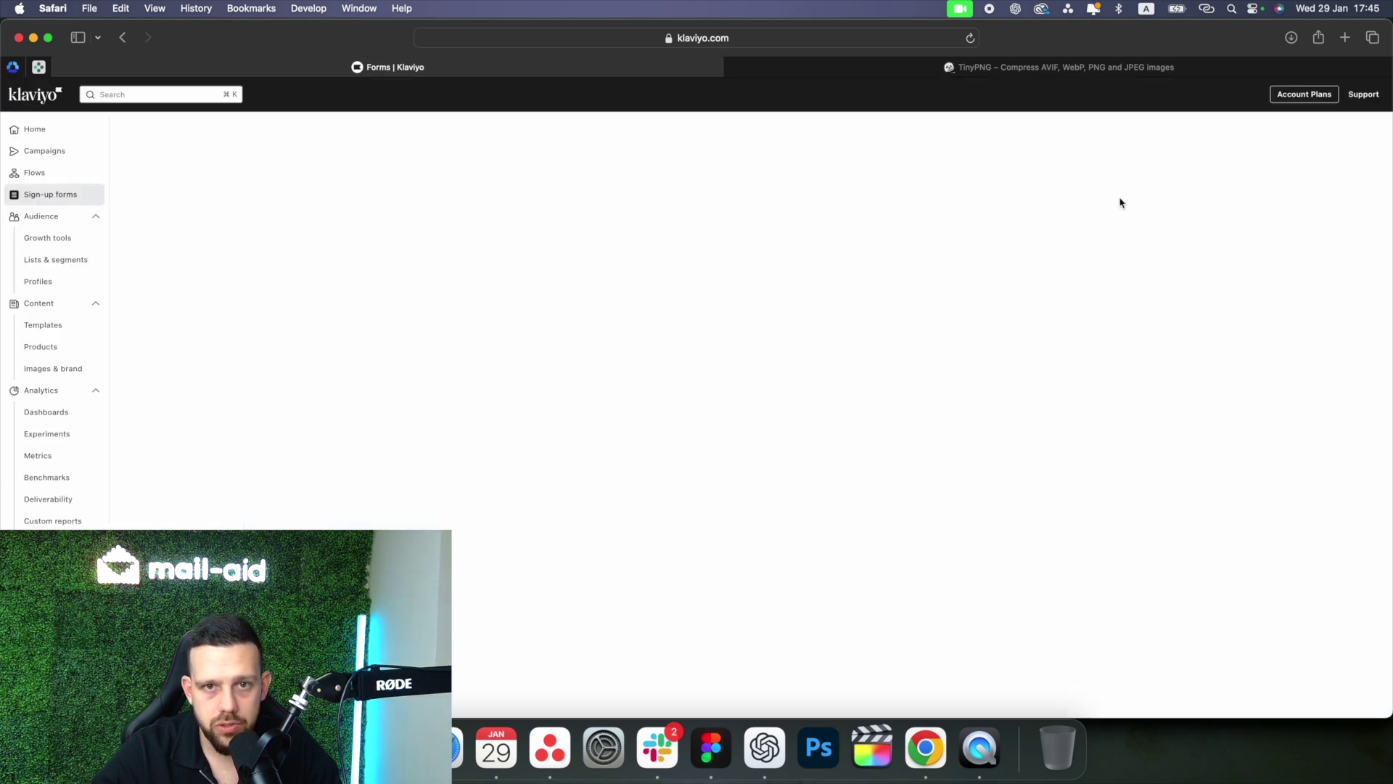
Create a custom flow from scratch named 'Welcome Series'.
click(84, 173)
click(409, 312)
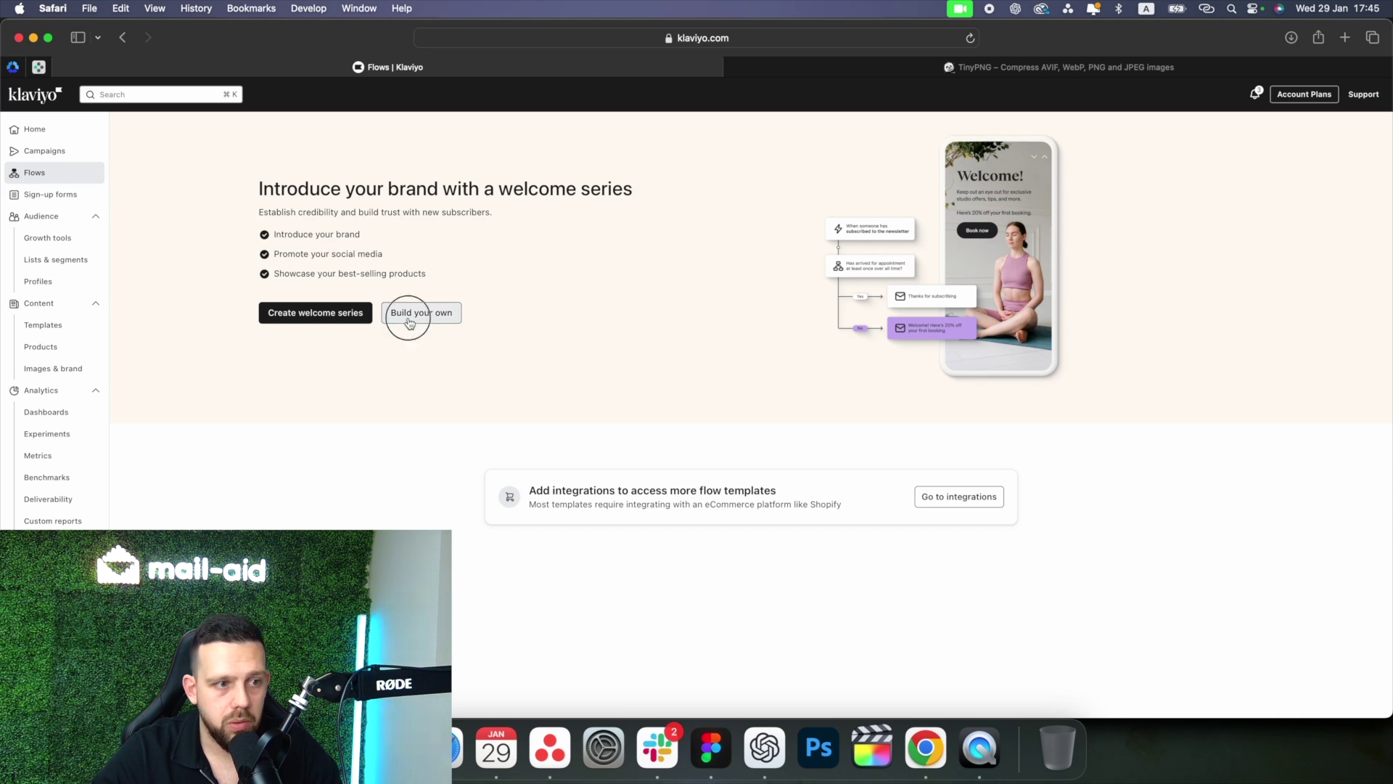
click(1339, 139)
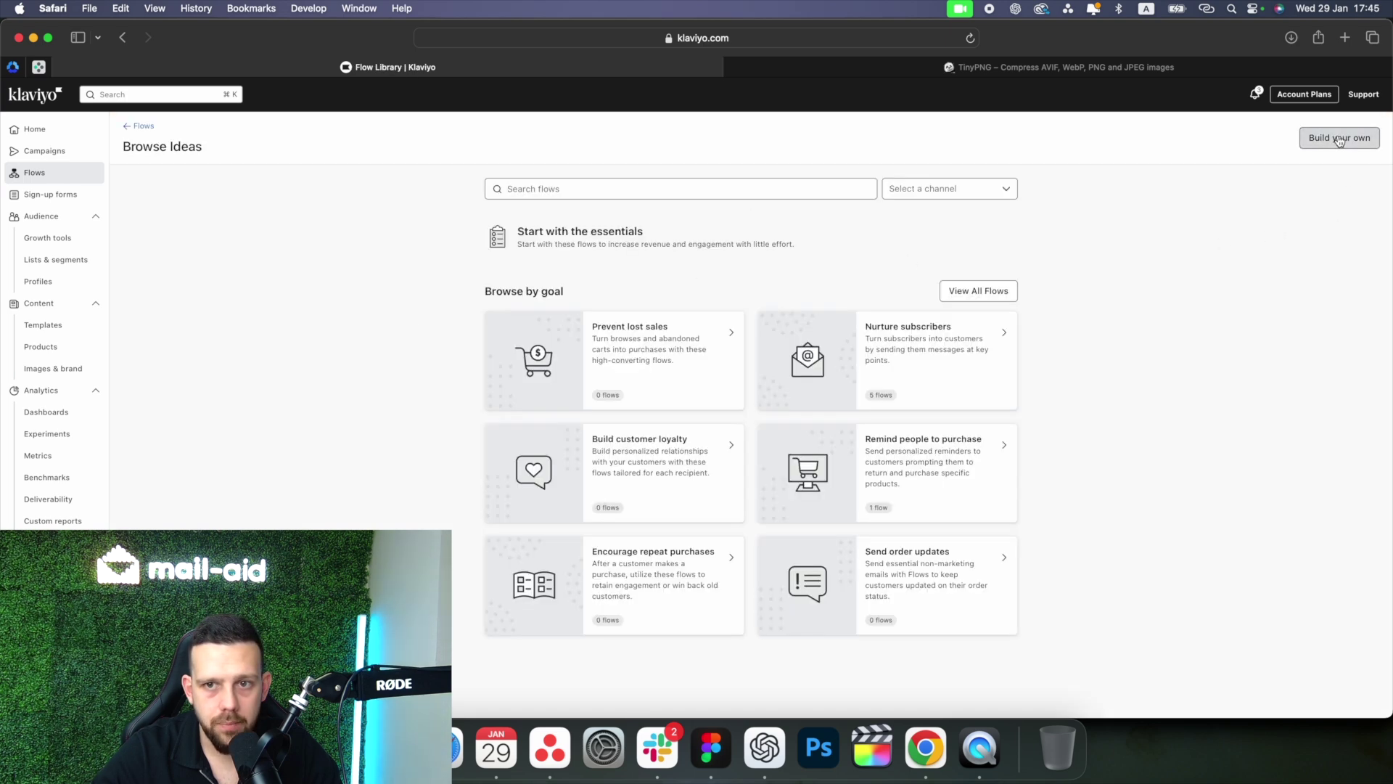
click(719, 378)
text(We)
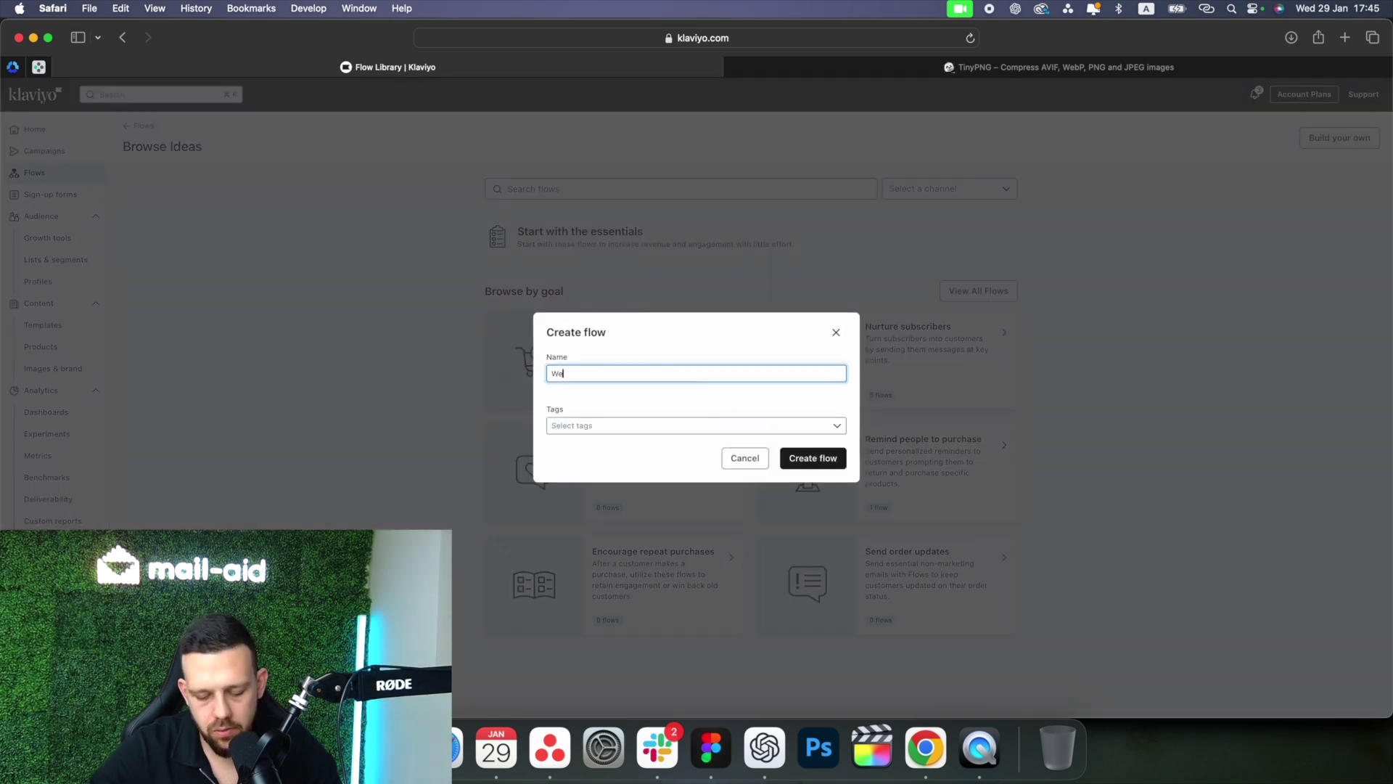
text(lcome Series)
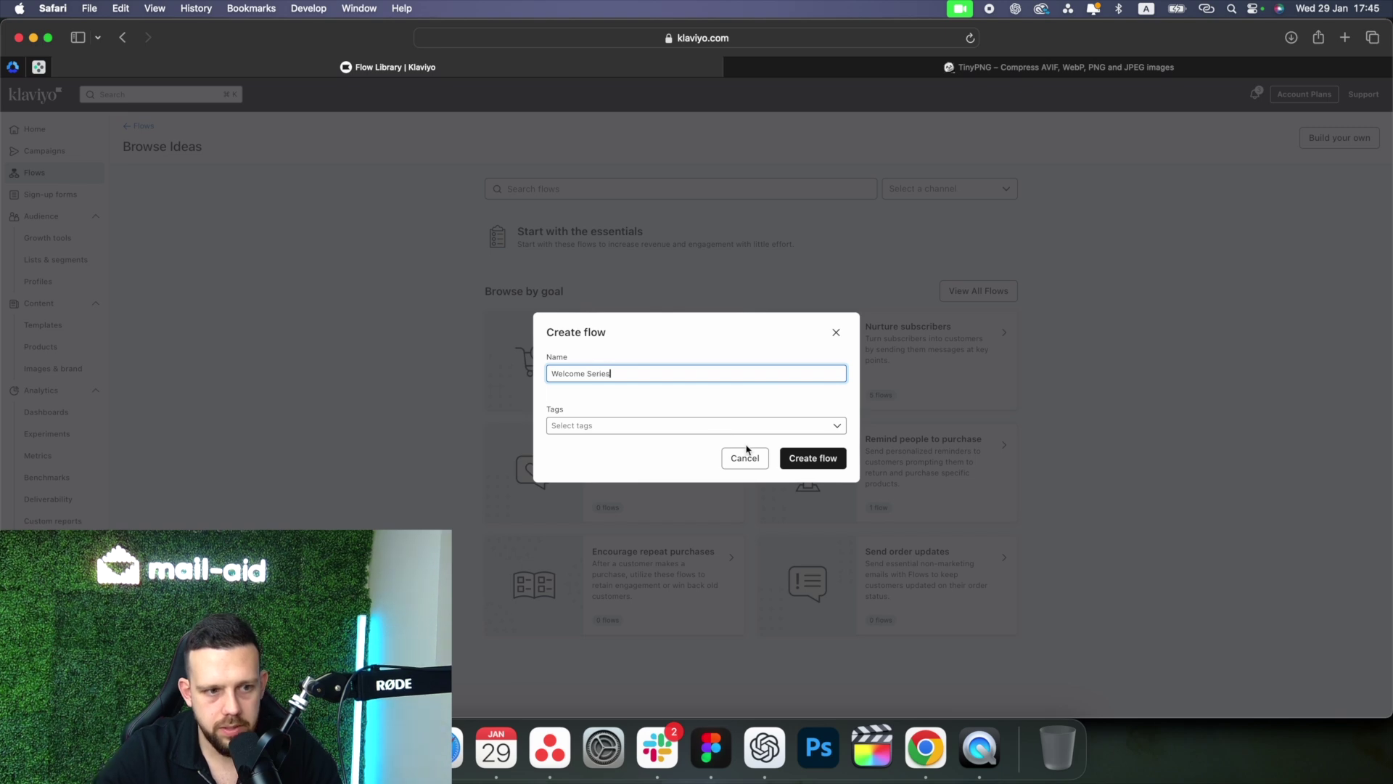
click(827, 458)
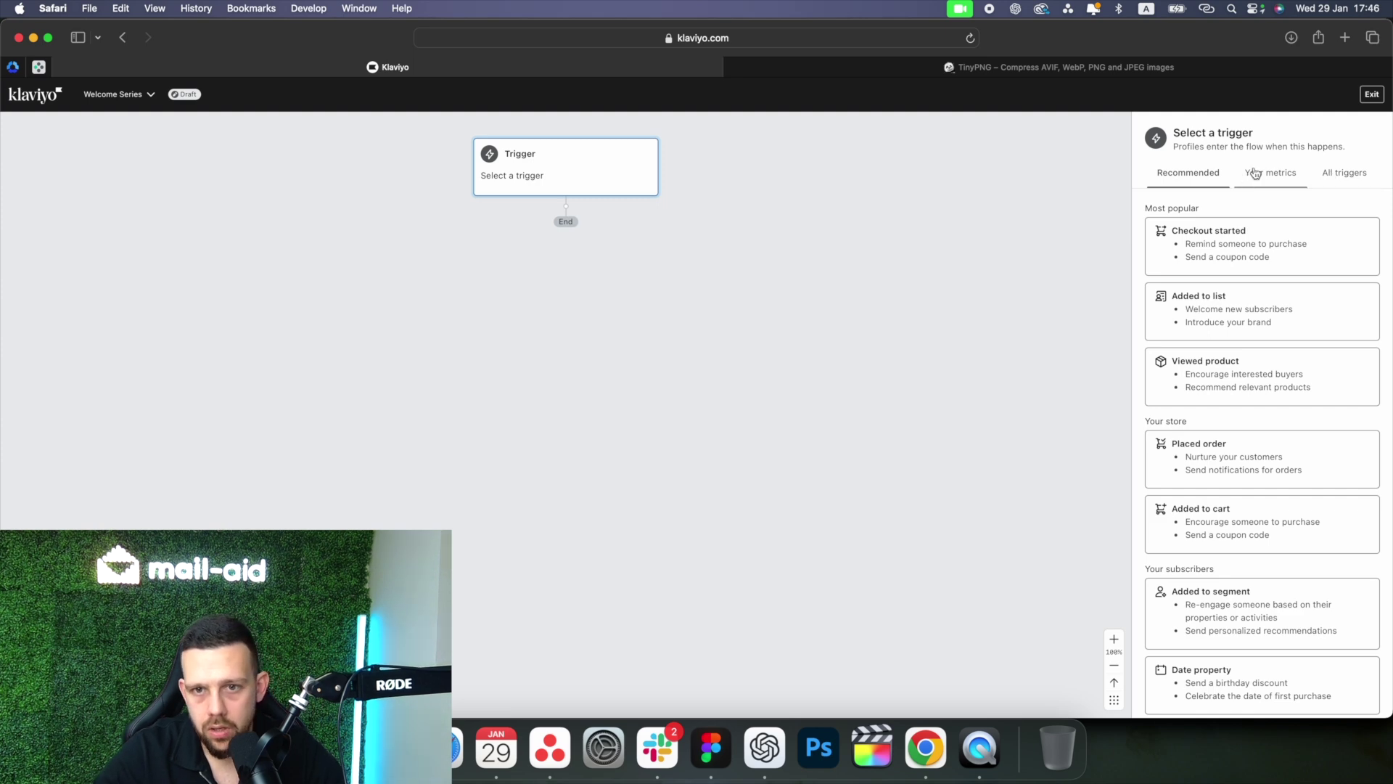
Set the trigger to Added to list: Newsletter and add Email #1 right after it.
scroll(1244, 326, down, 2)
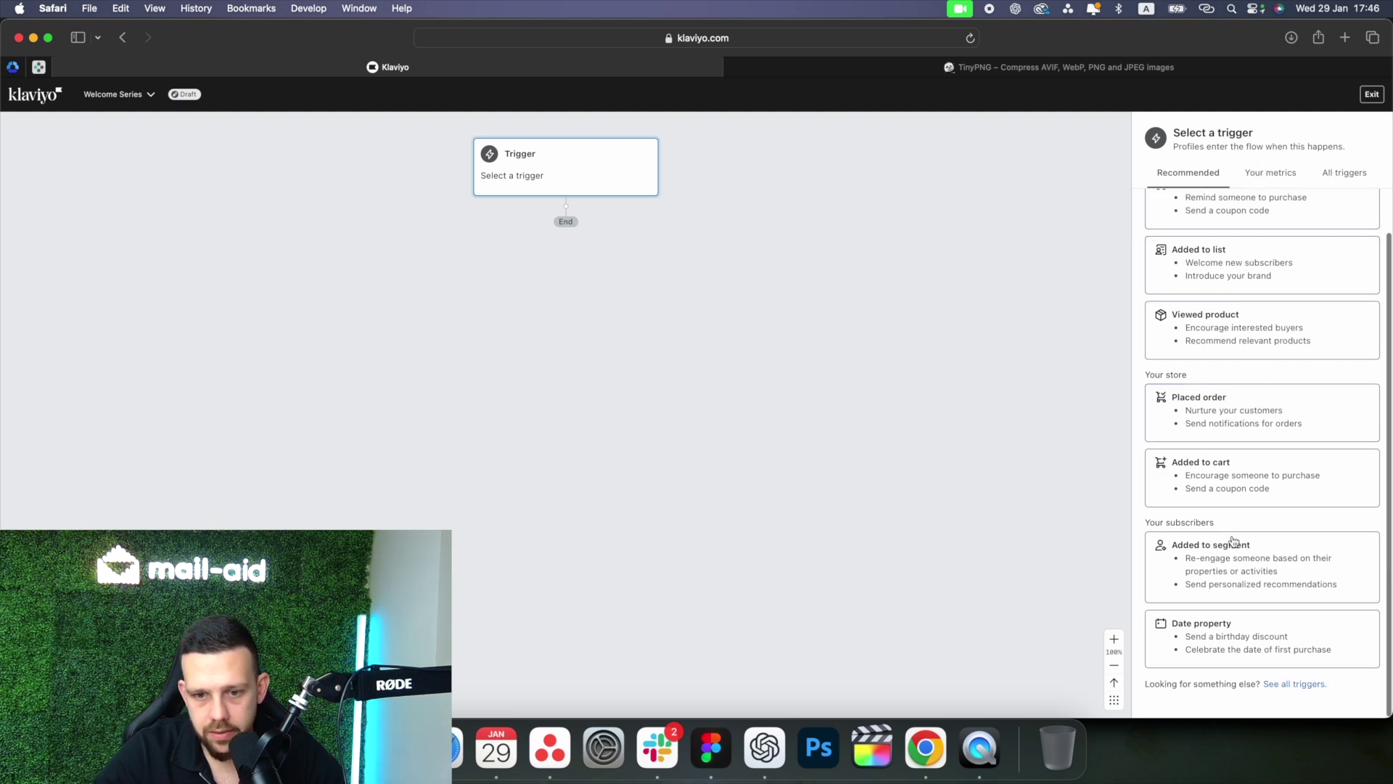
scroll(1197, 535, up, 2)
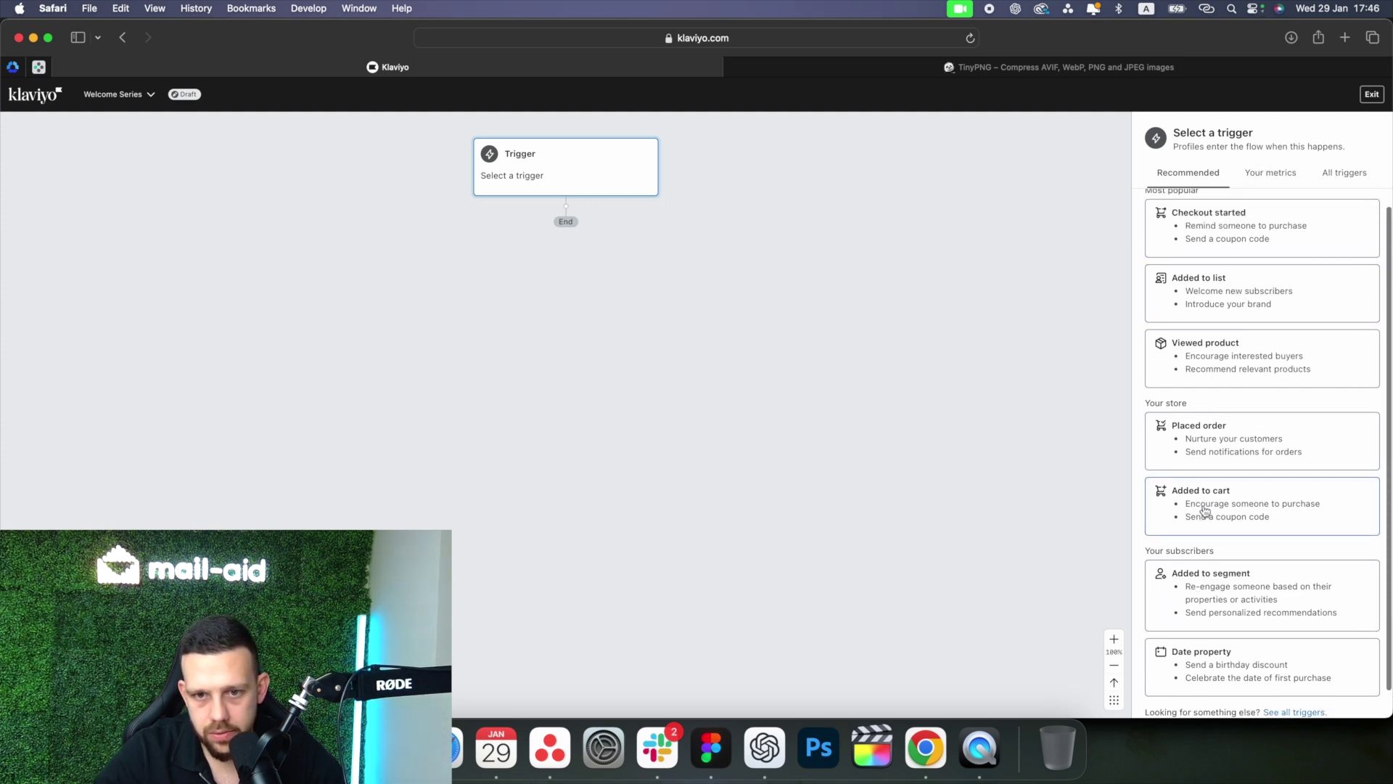
click(1215, 312)
click(1190, 347)
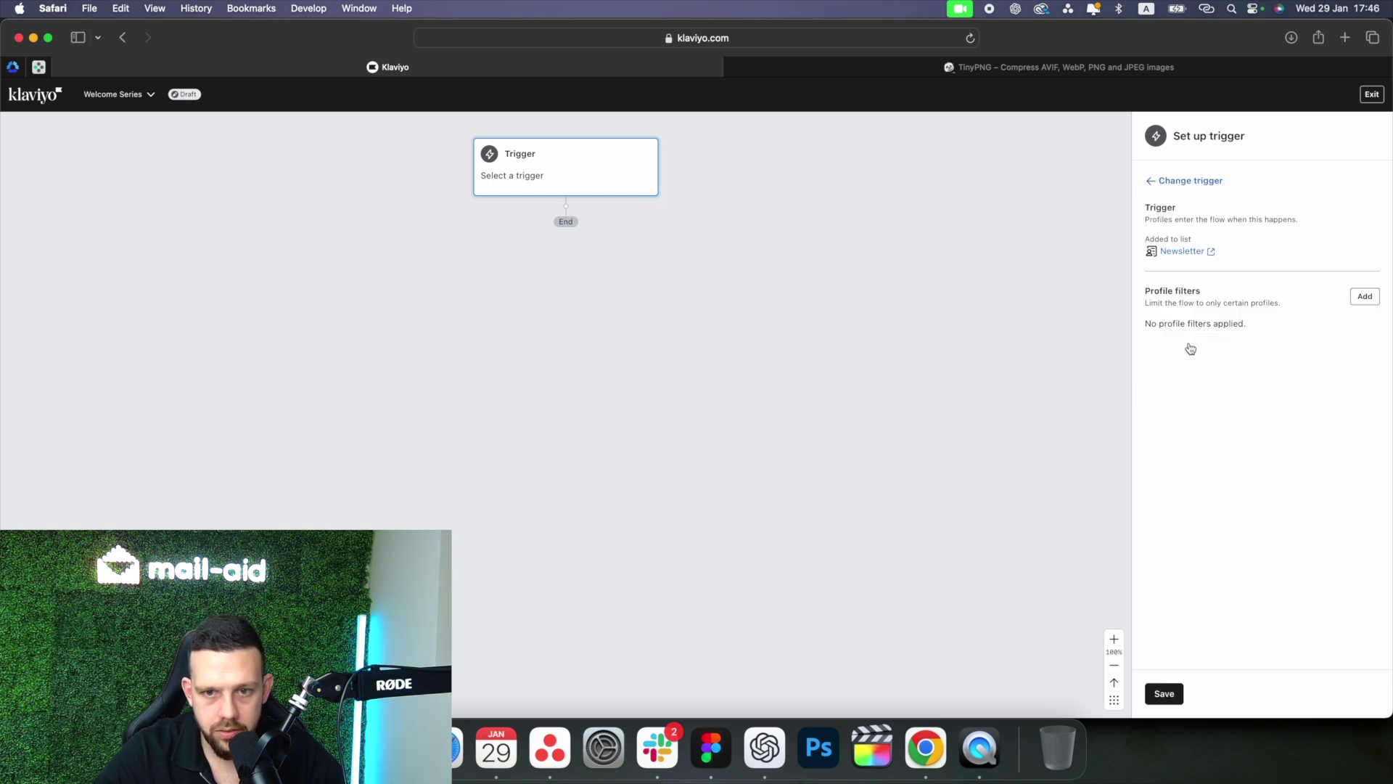
click(1180, 698)
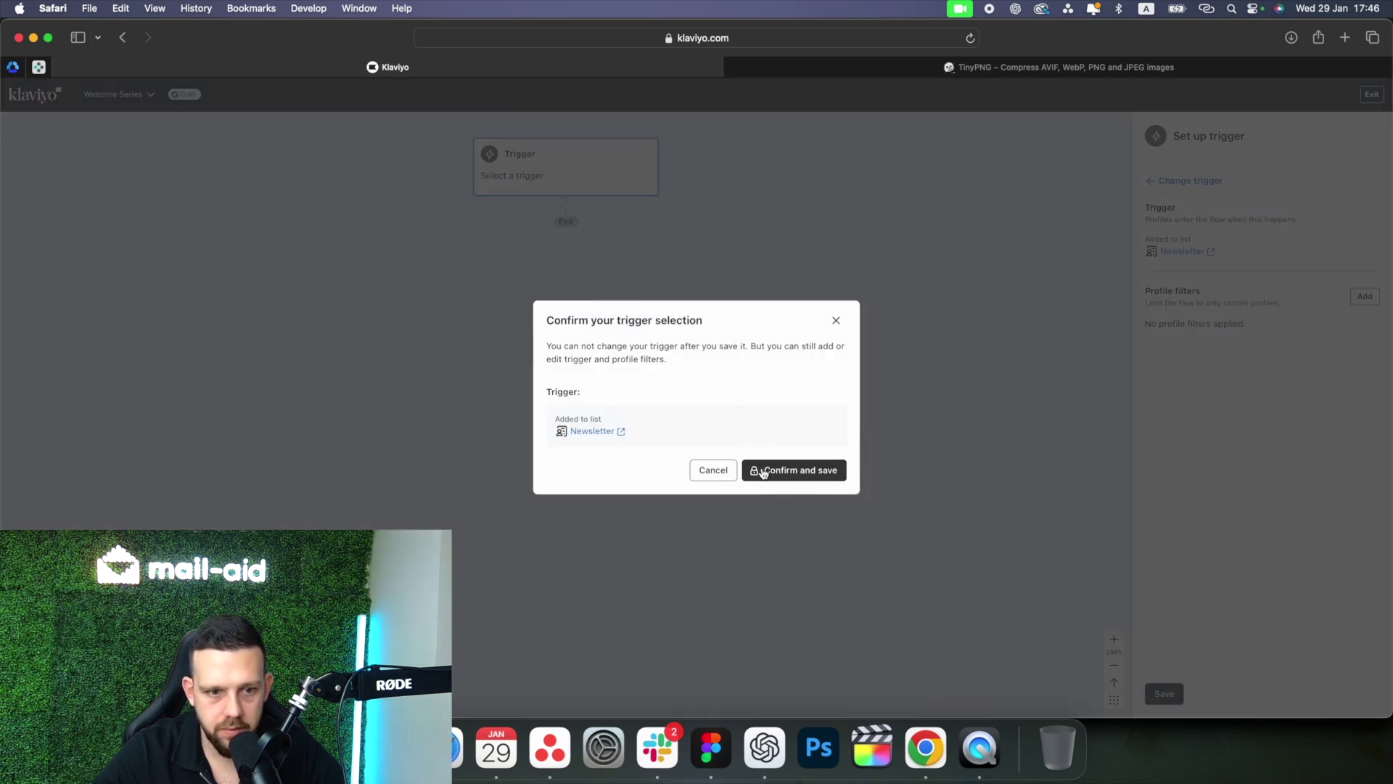
click(759, 469)
click(760, 171)
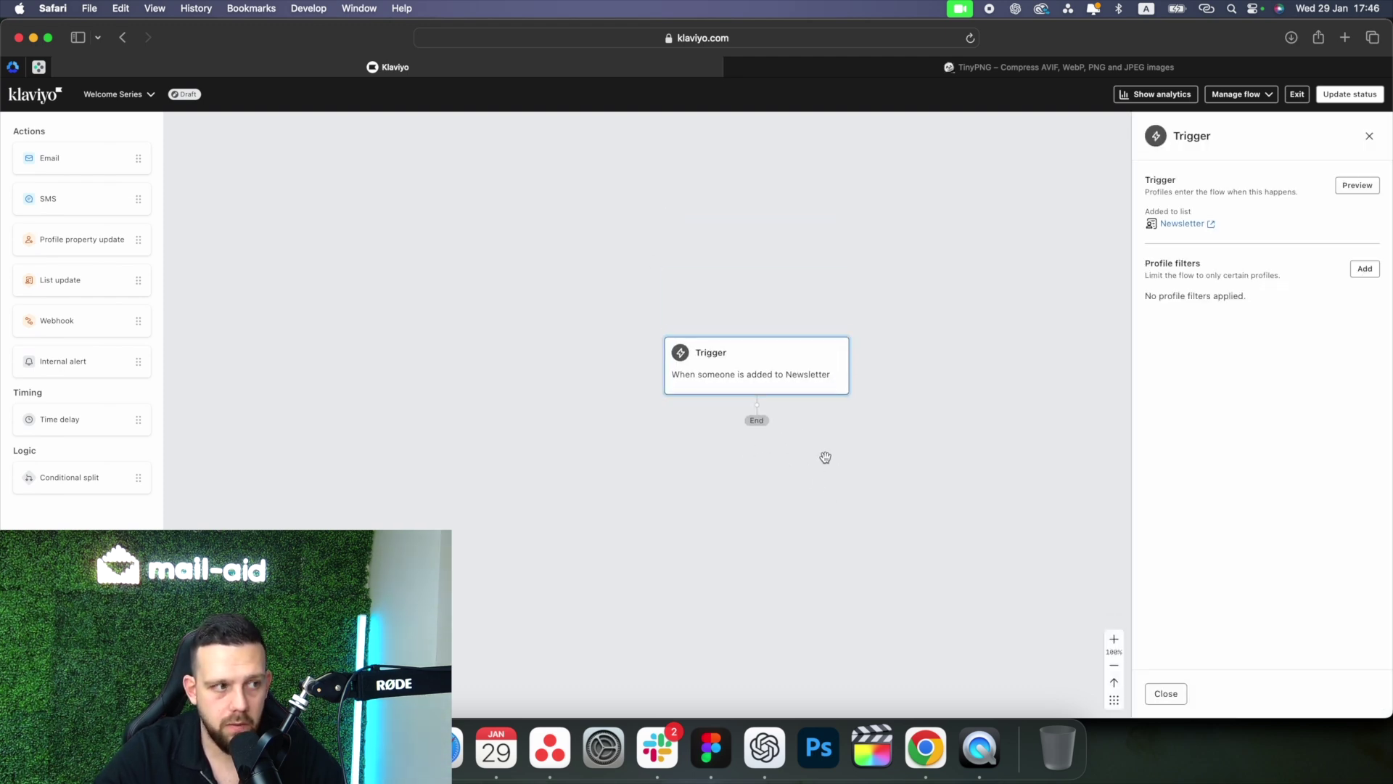
drag(91, 159, 740, 429)
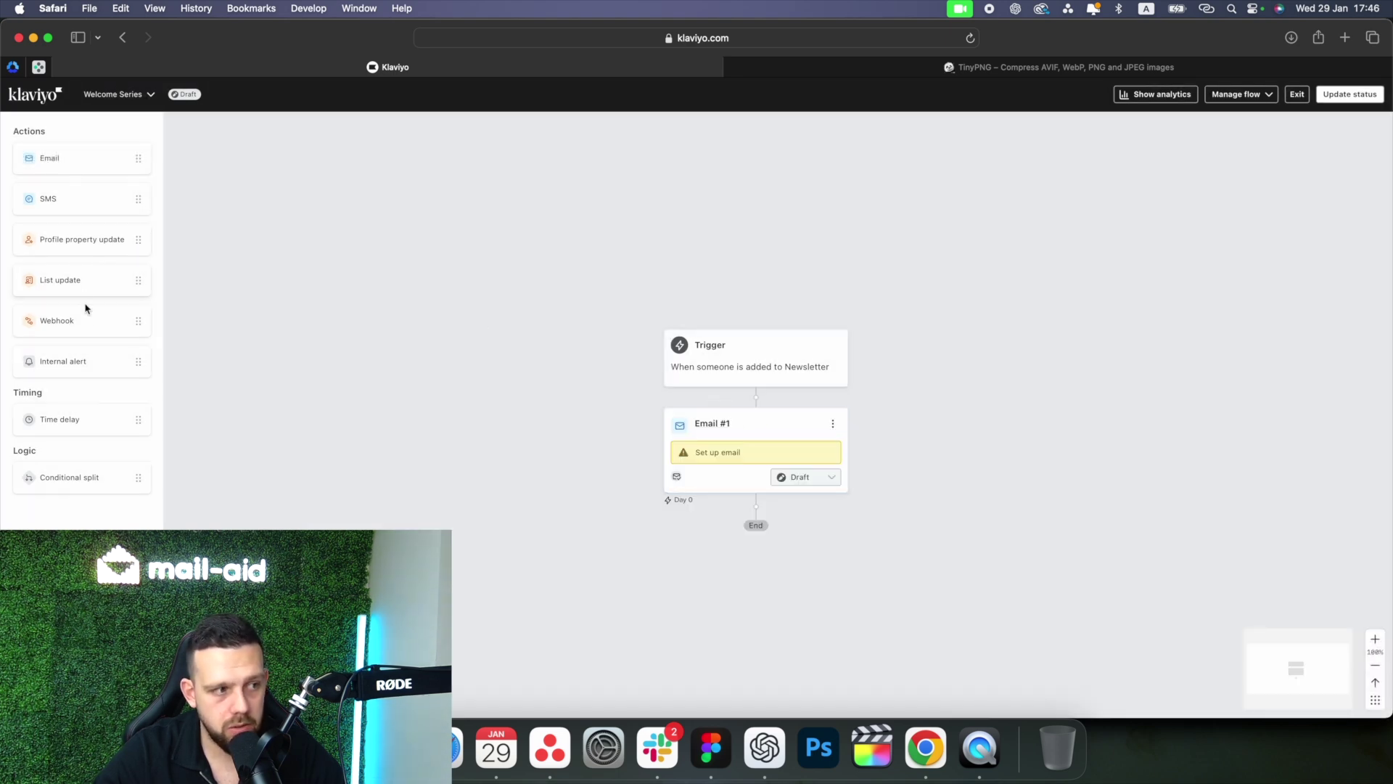
drag(88, 421, 653, 432)
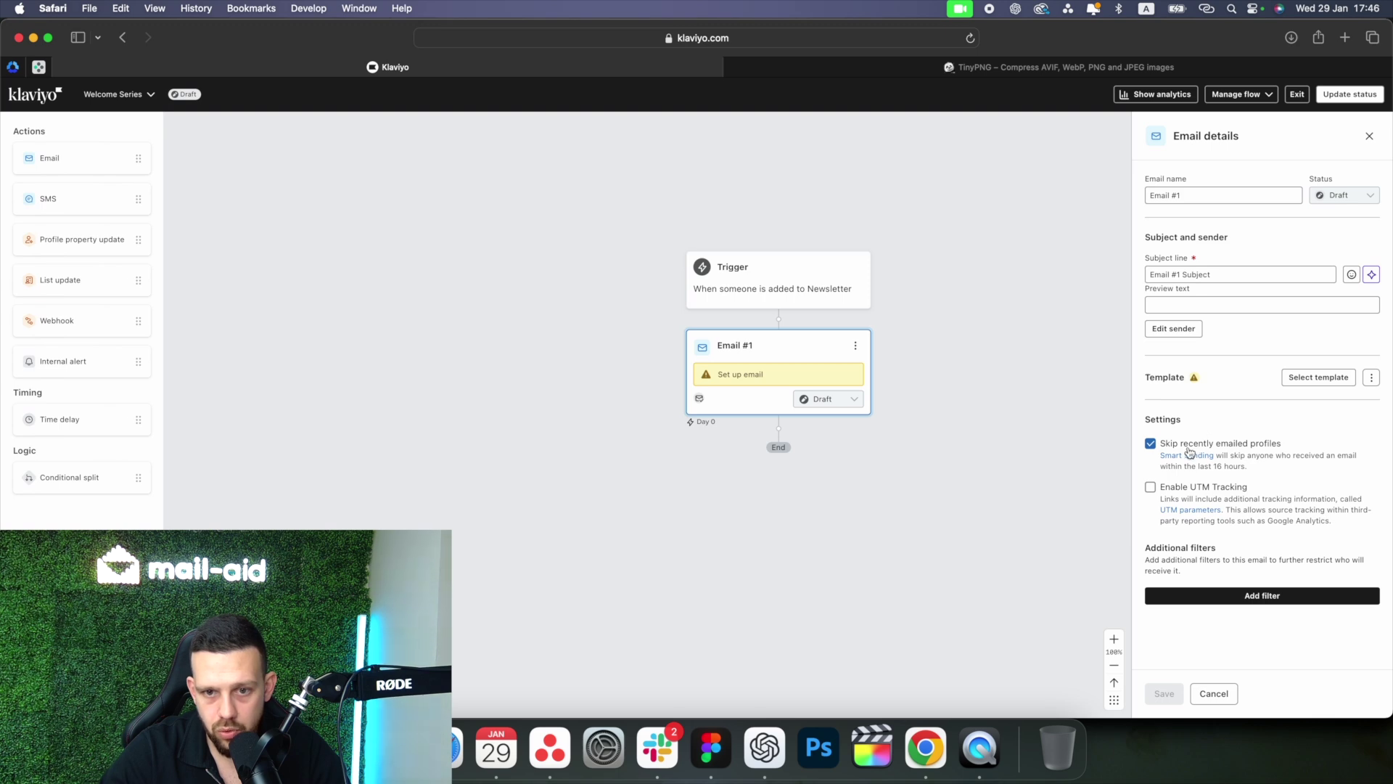
Uncheck Skip recently emailed profiles on Email #1, save, and open the template picker.
click(1150, 443)
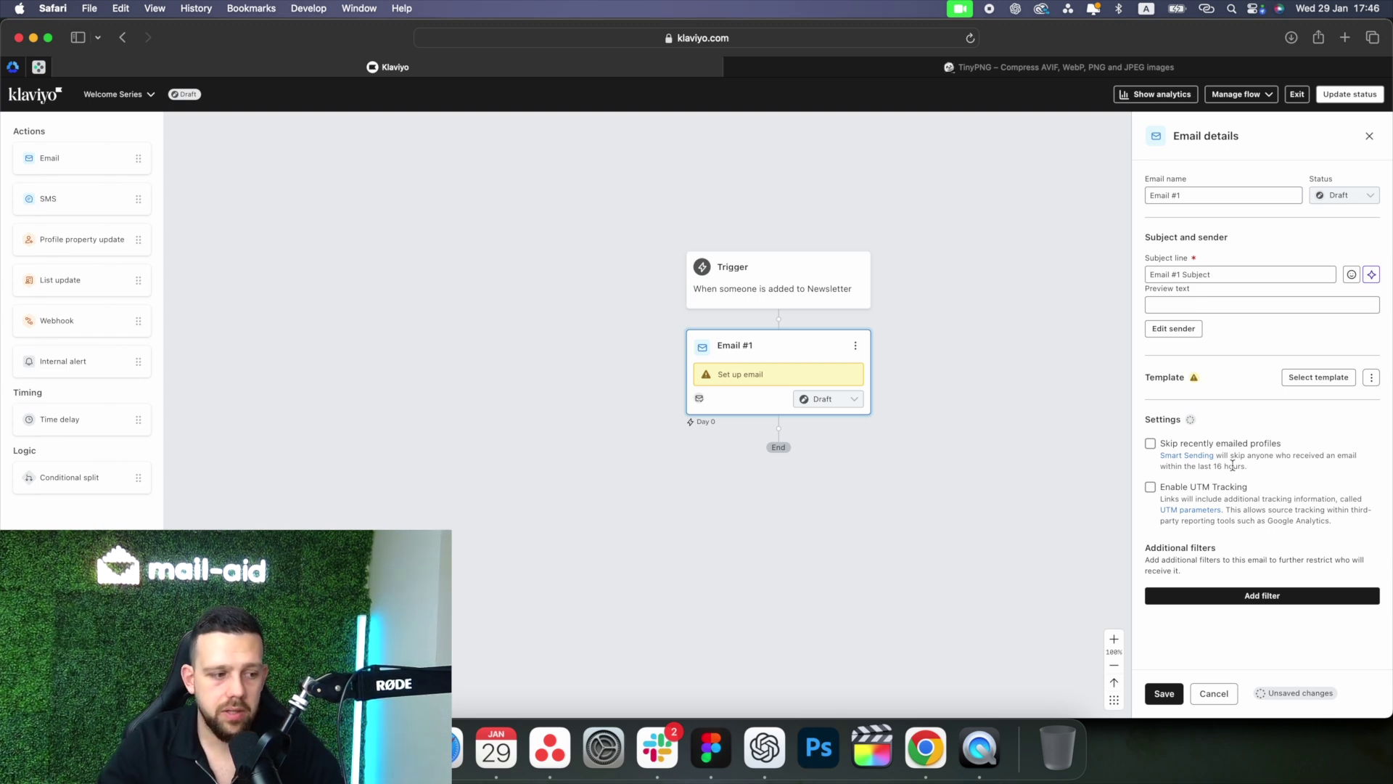
click(1164, 694)
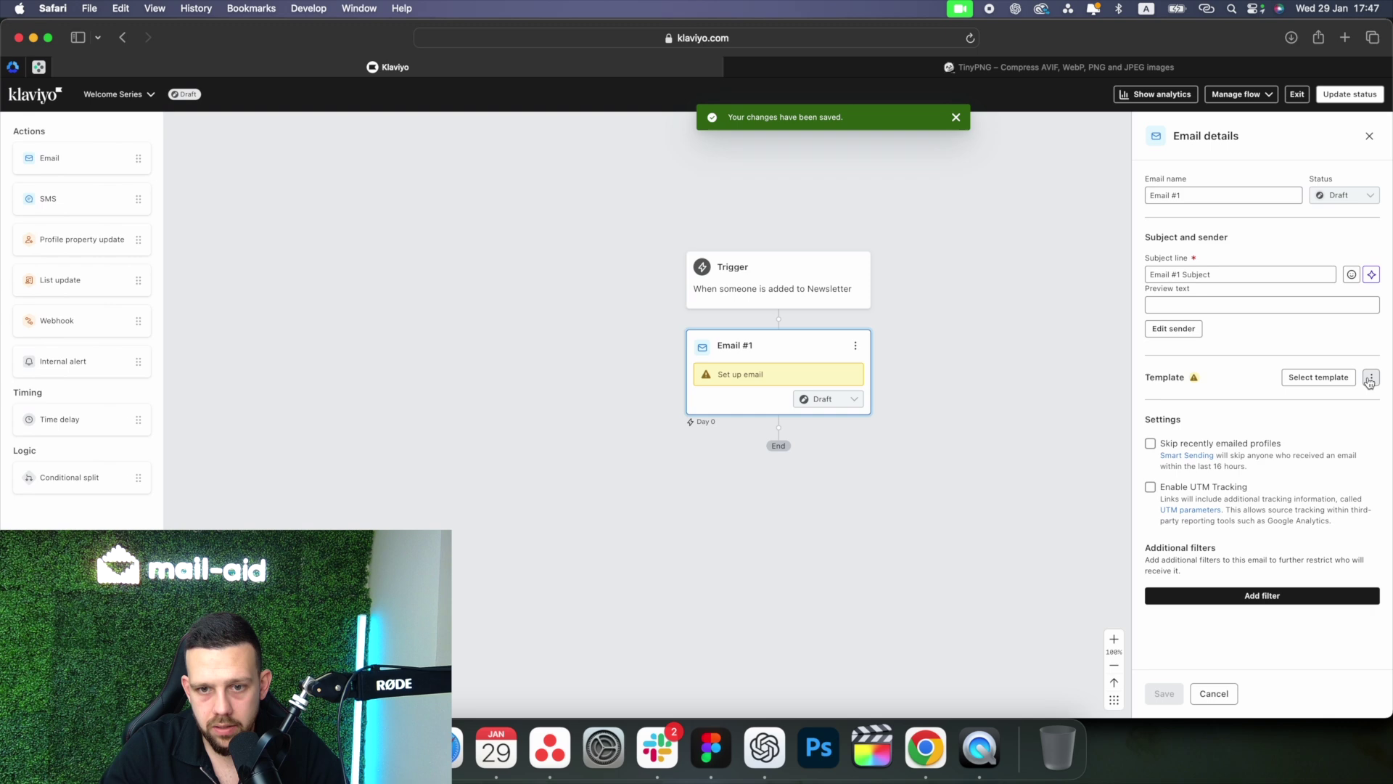
click(1319, 378)
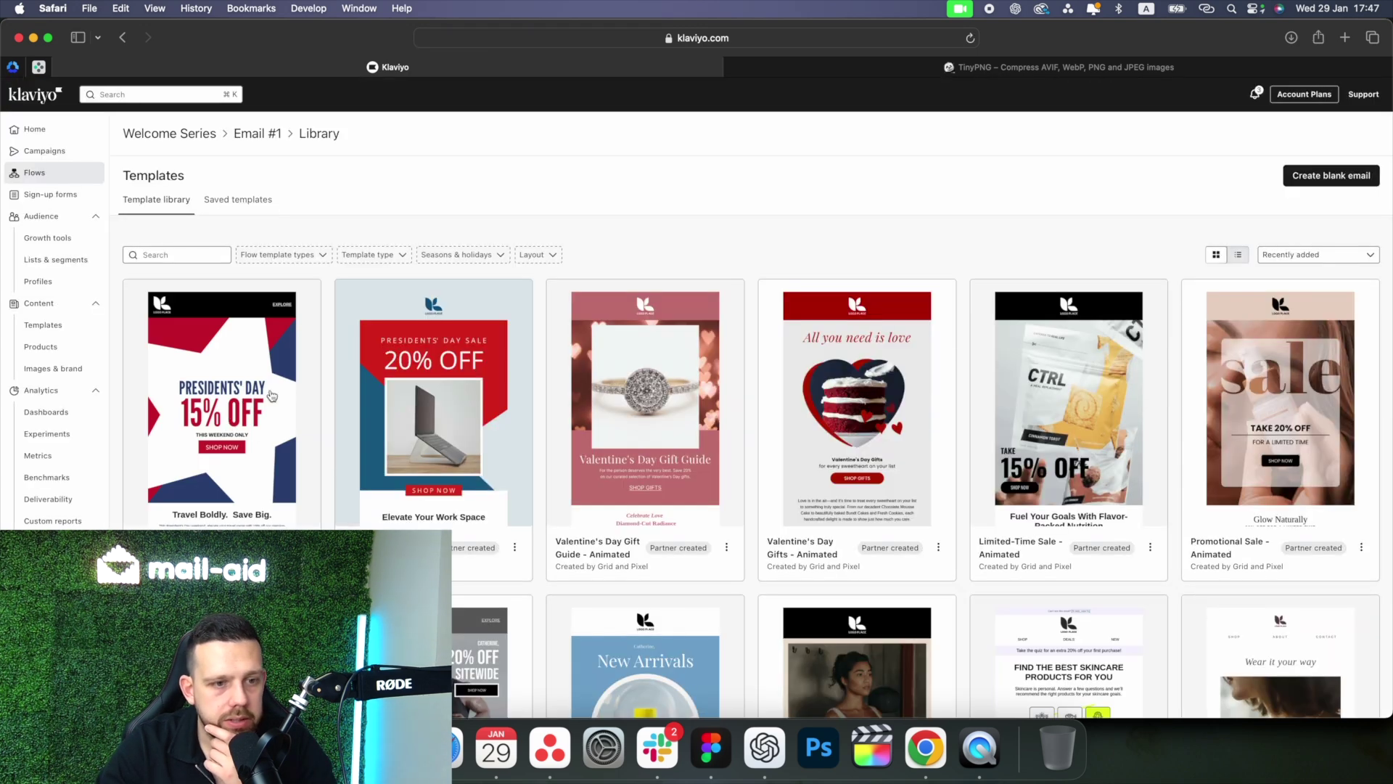
Apply the Presidents' Day promo template to Email #1.
click(271, 396)
click(887, 642)
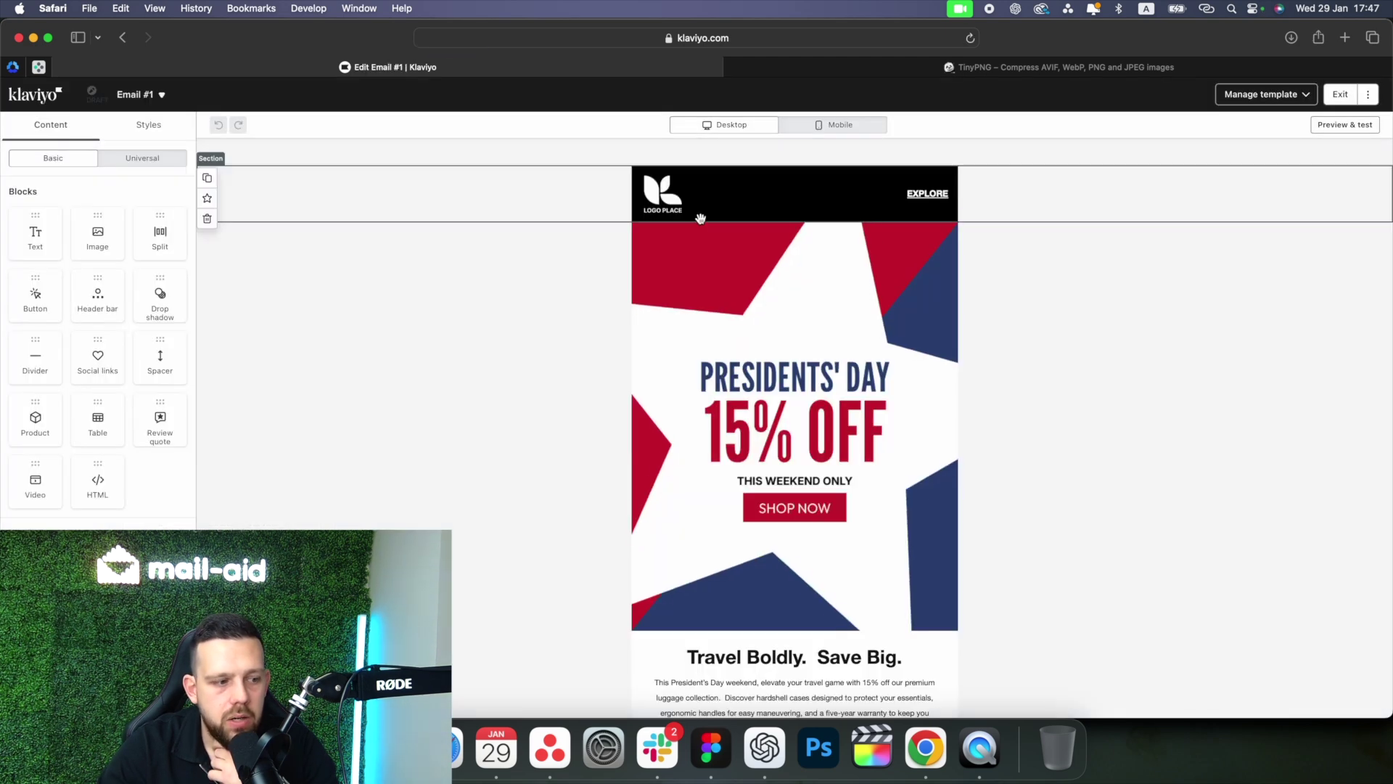
scroll(457, 312, down, 10)
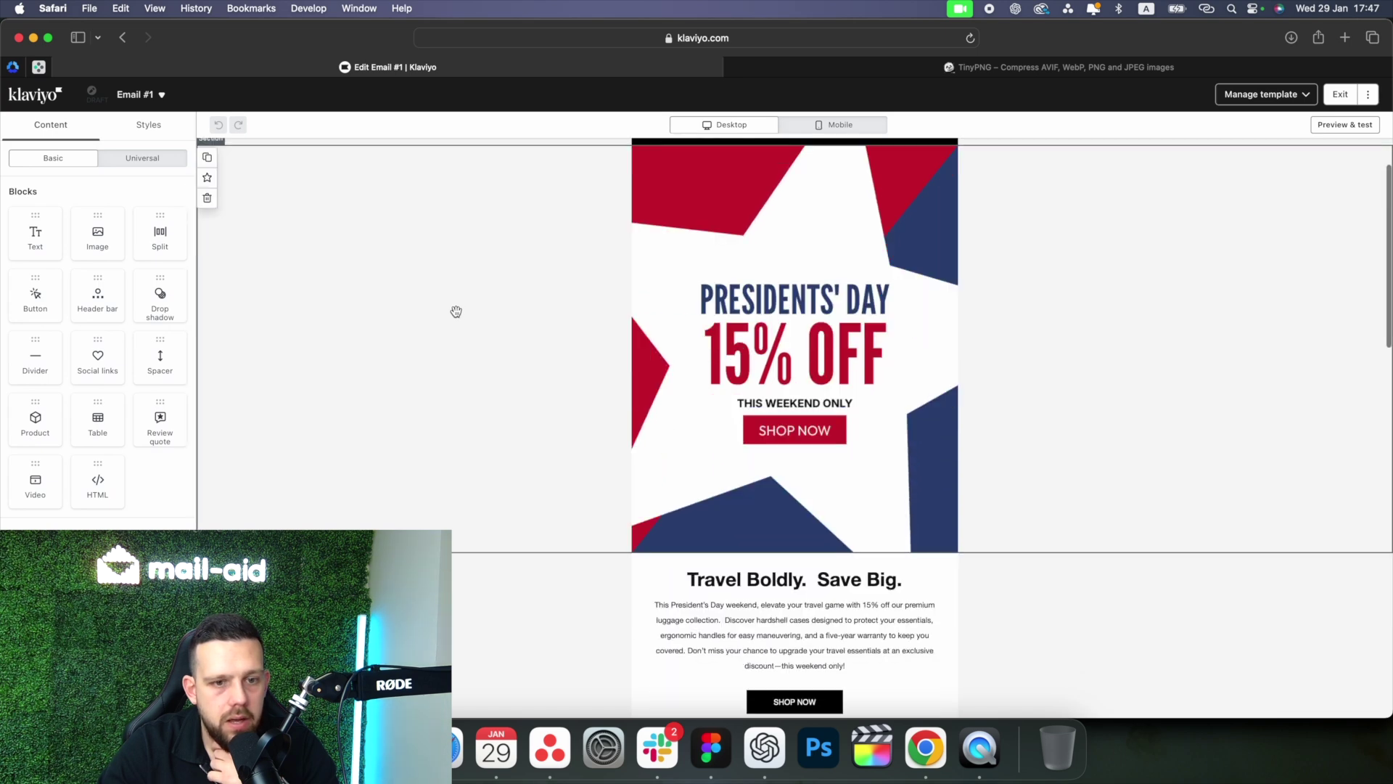
scroll(606, 444, down, 10)
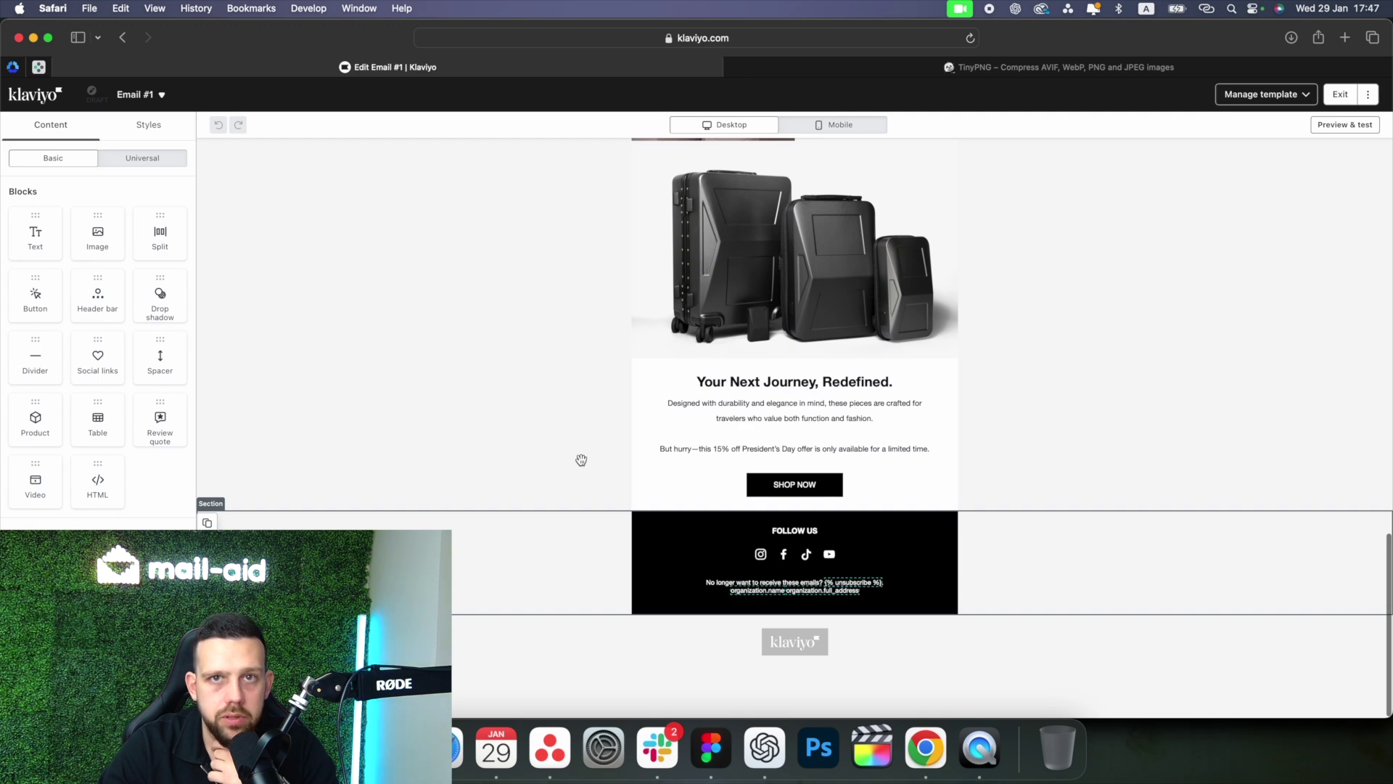
scroll(578, 457, up, 15)
Delete the template's luggage sections, leaving only the Follow Us footer.
click(209, 219)
click(208, 219)
scroll(591, 230, down, 15)
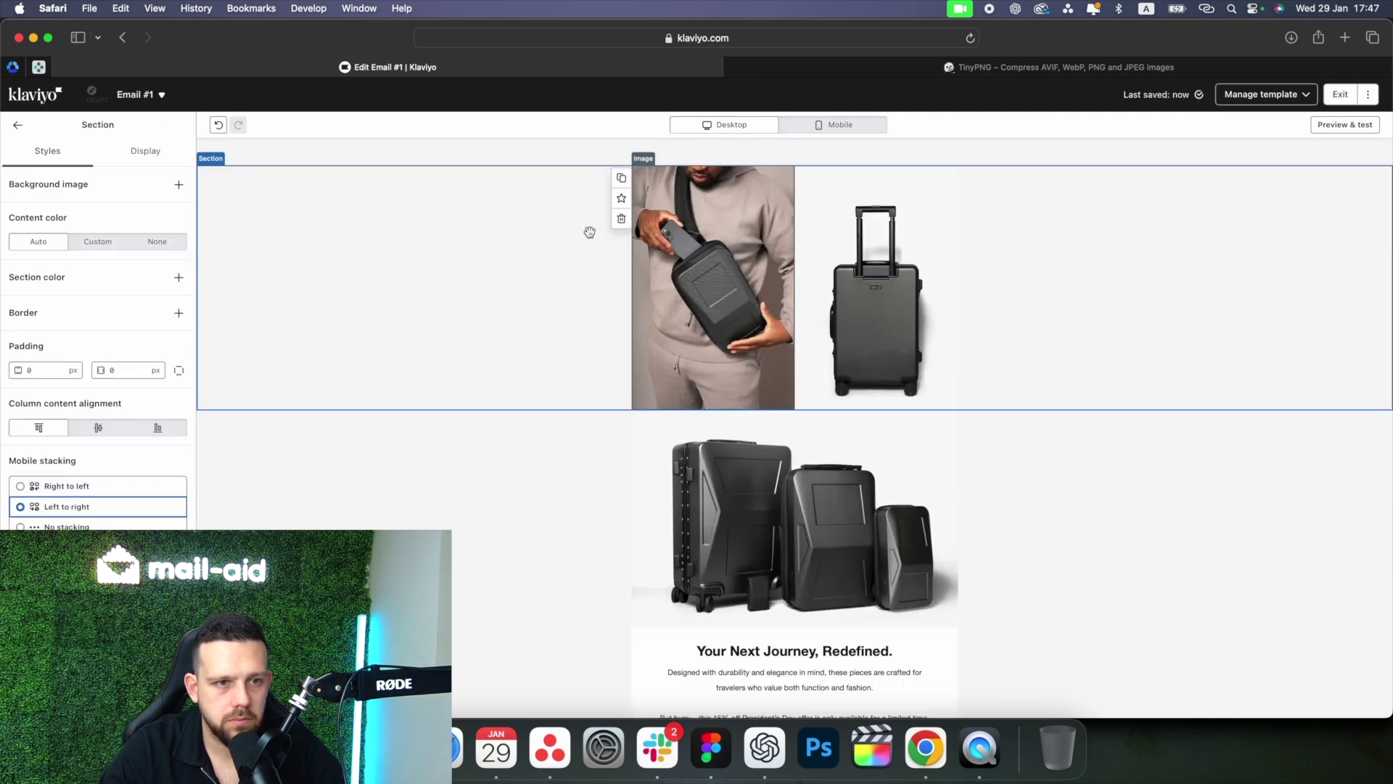
drag(97, 231, 58, 232)
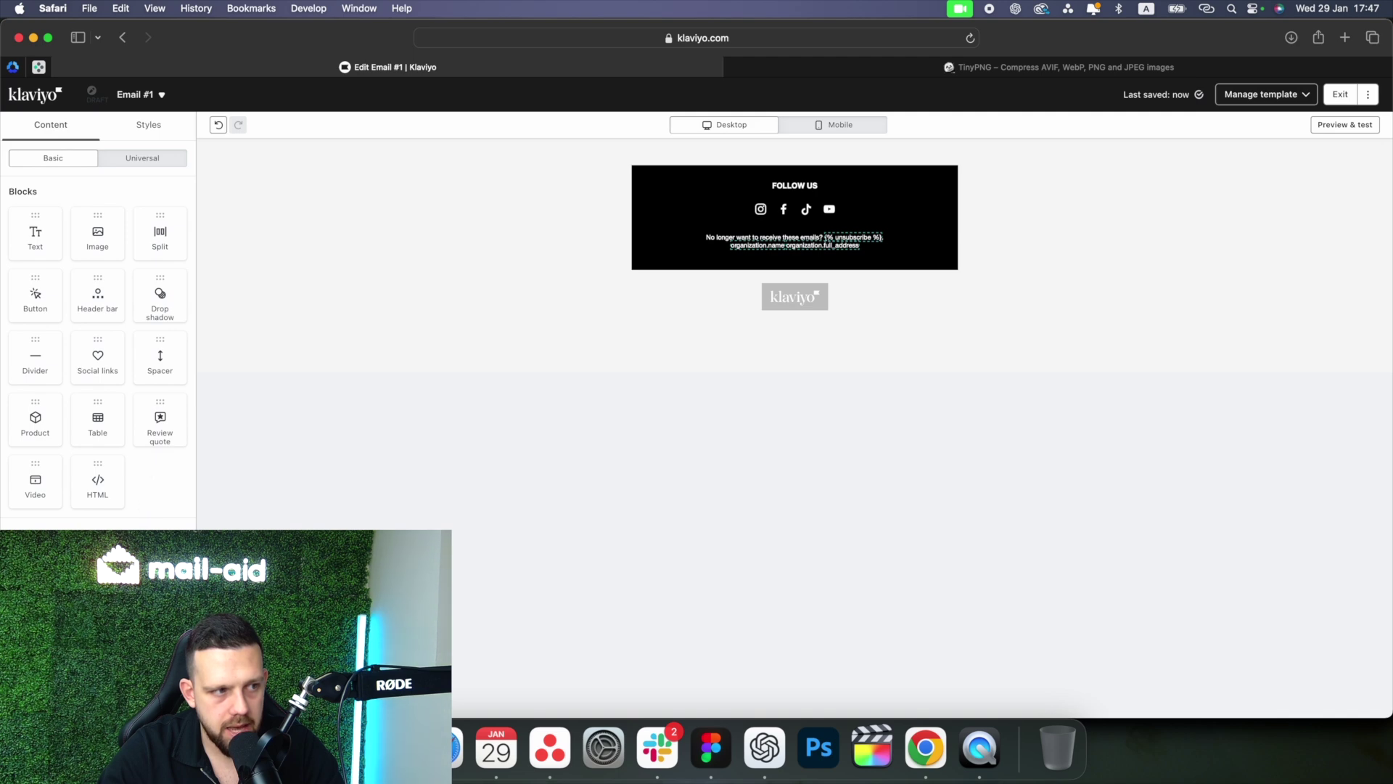
key(ctrl+super+Escape)
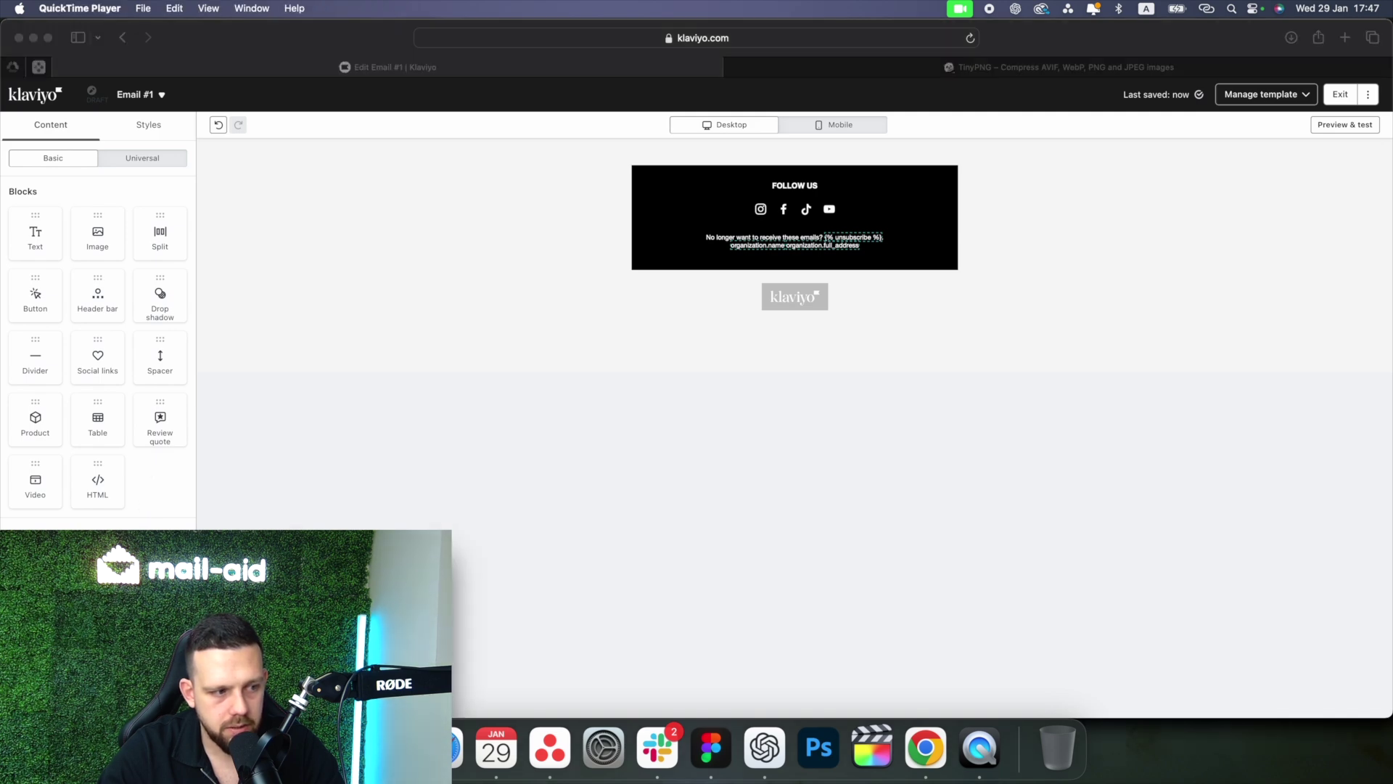
Add an empty section above the footer and drop an Image block into it.
click(97, 479)
drag(97, 479, 698, 188)
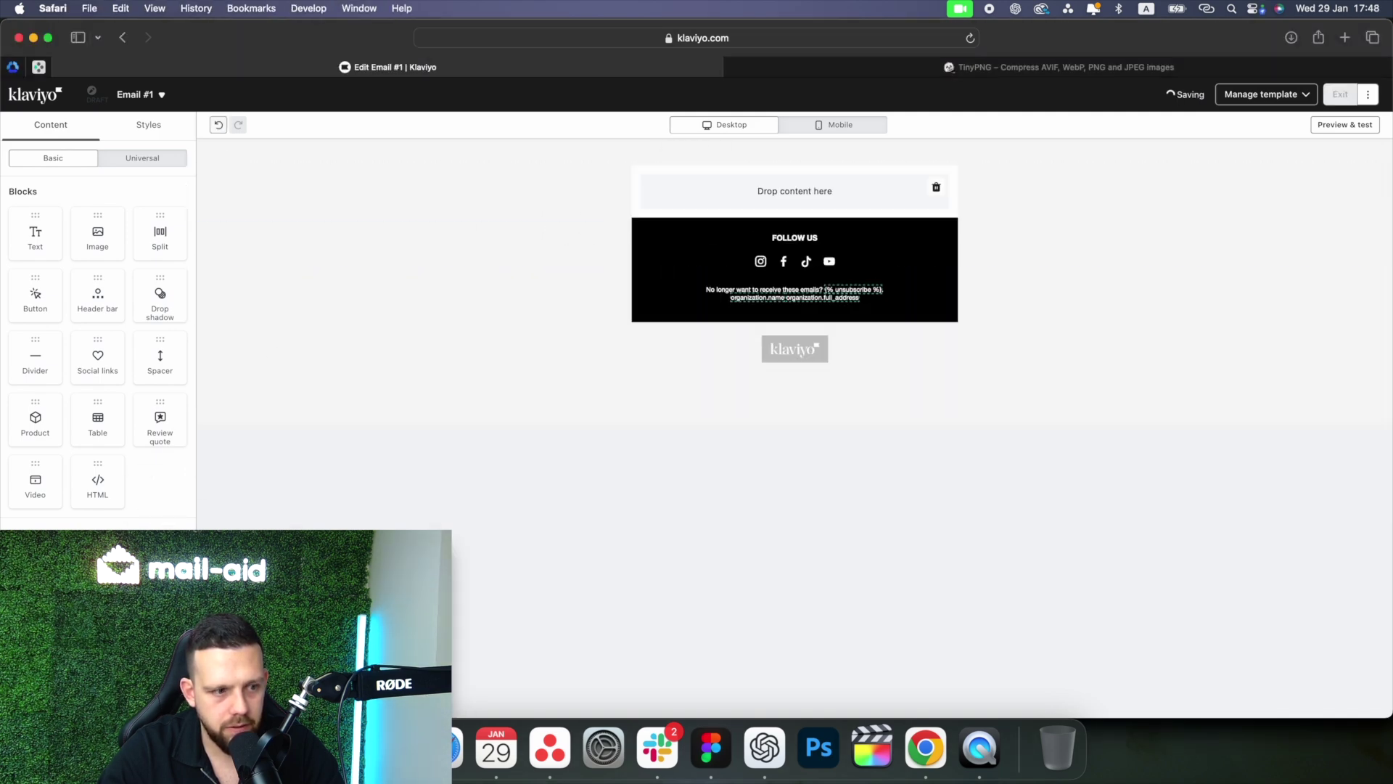
key(ctrl+super+Escape)
click(547, 454)
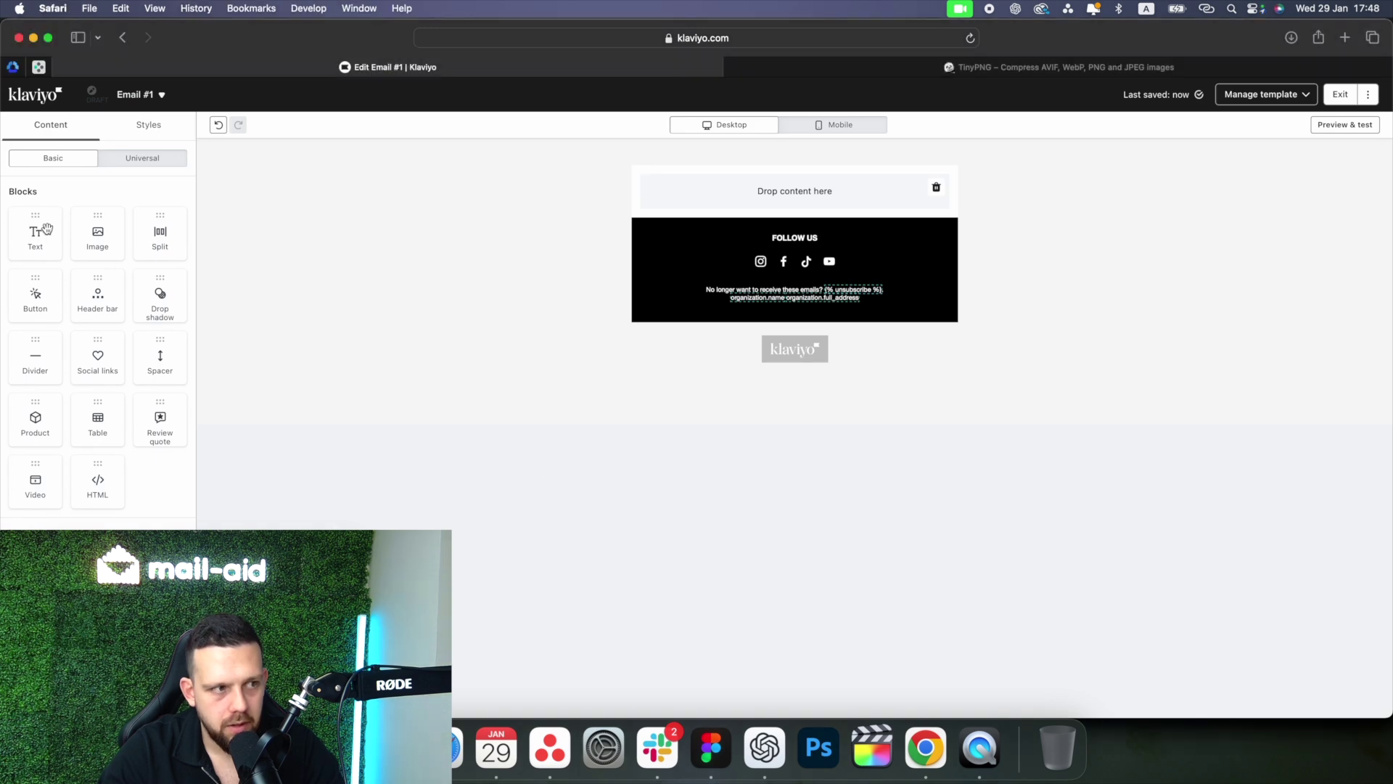
drag(97, 234, 733, 193)
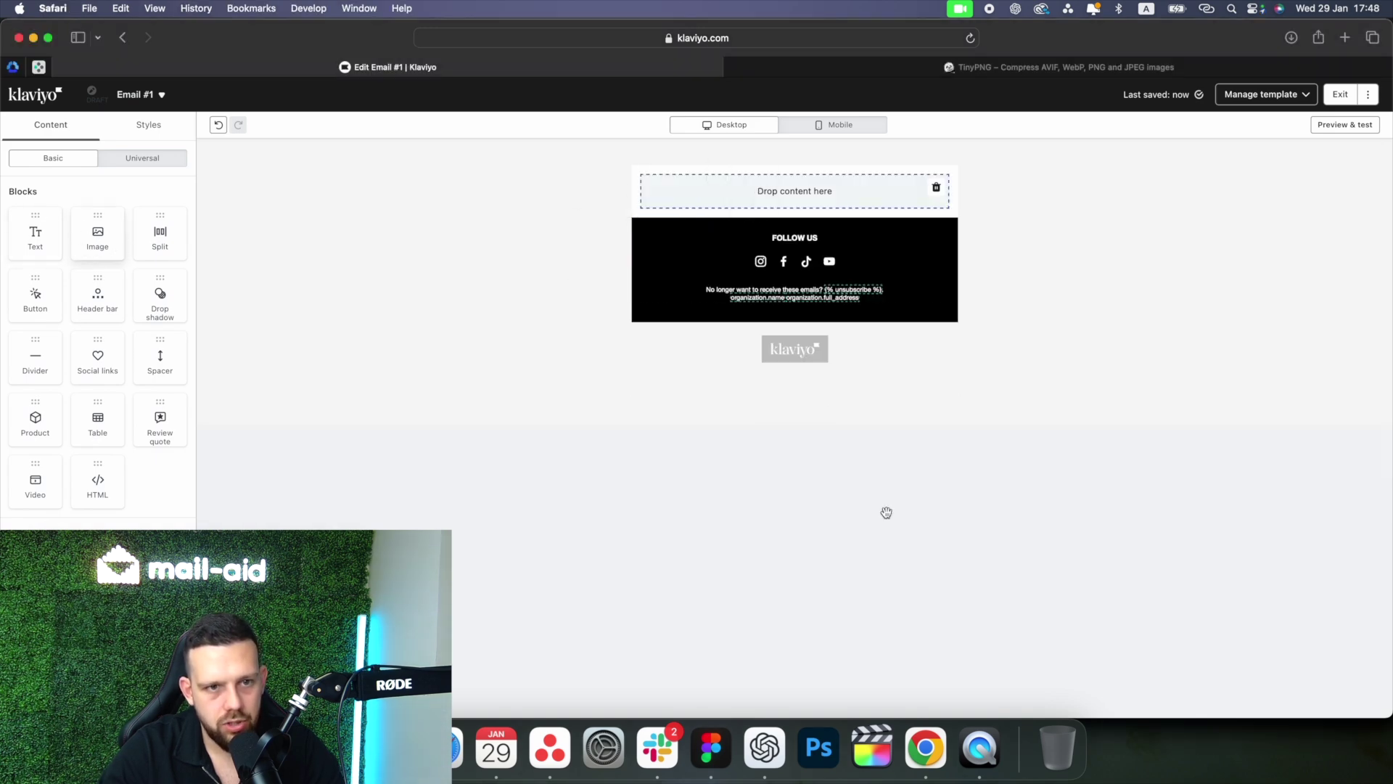
Upload Slice 1.jpg from the tinified folder into the image block and duplicate it.
click(129, 312)
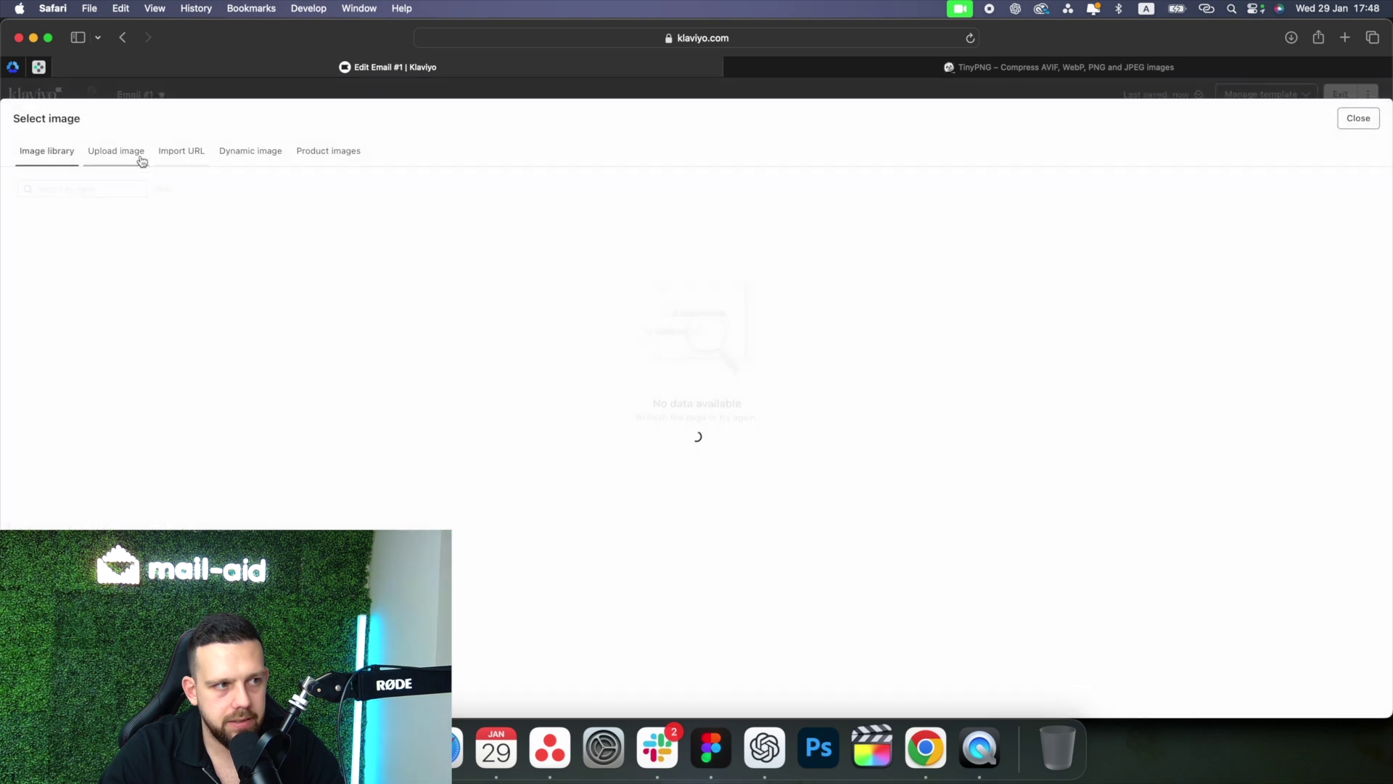
click(636, 372)
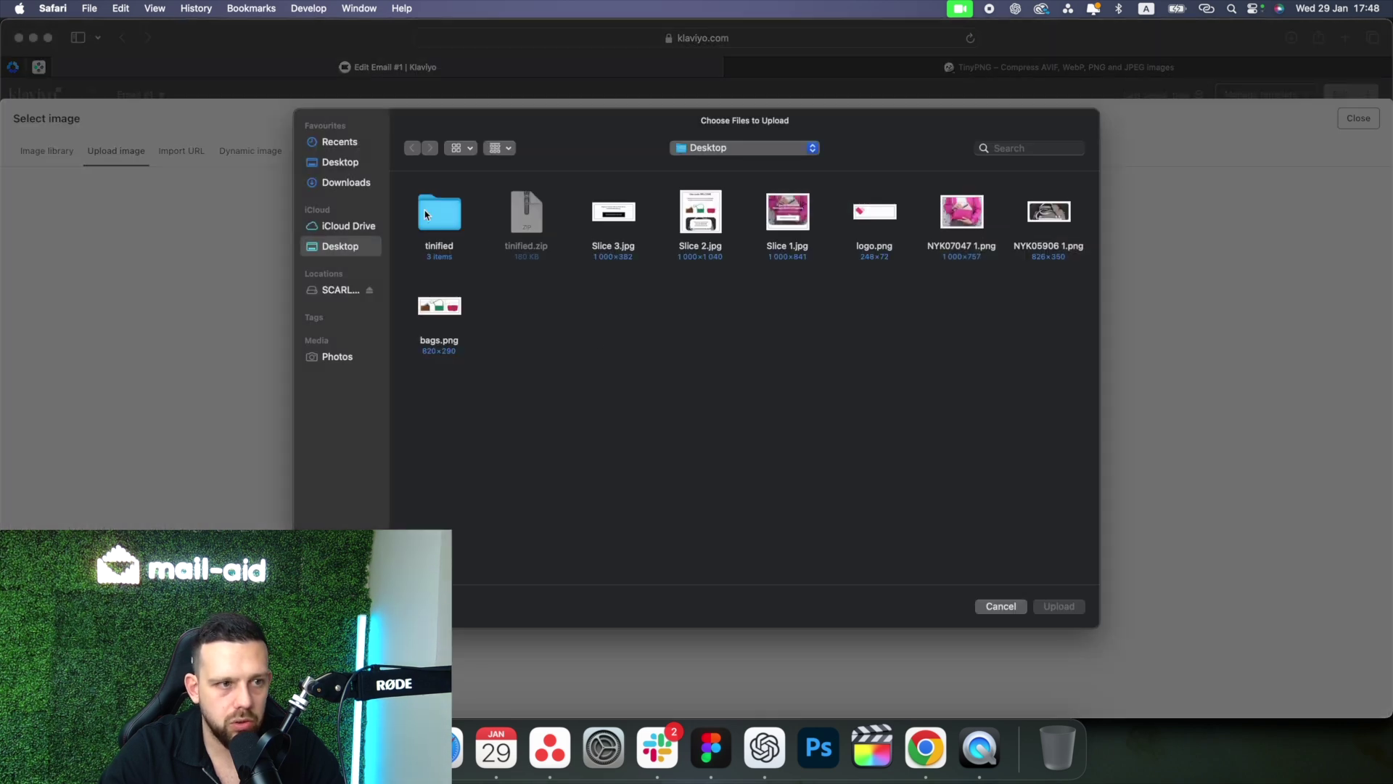
double_click(434, 212)
double_click(435, 221)
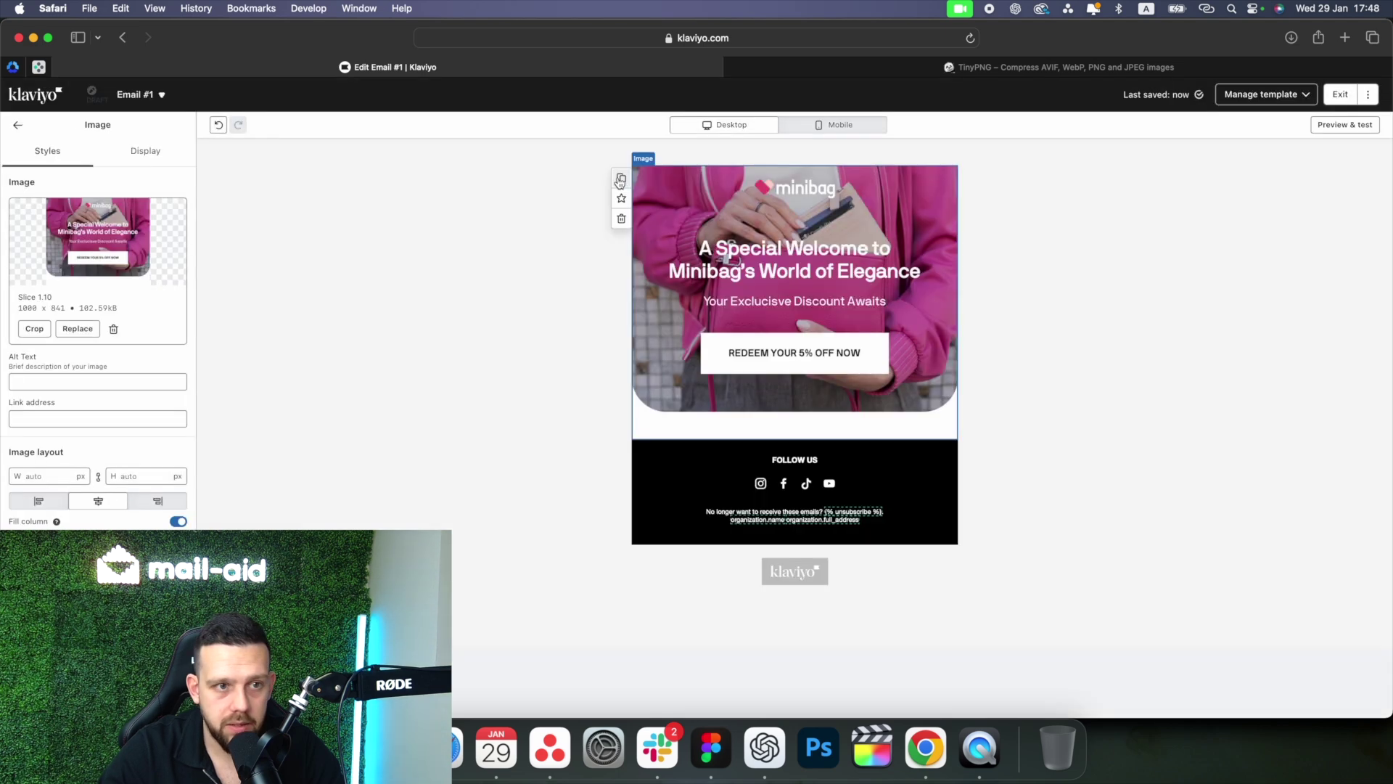
click(621, 179)
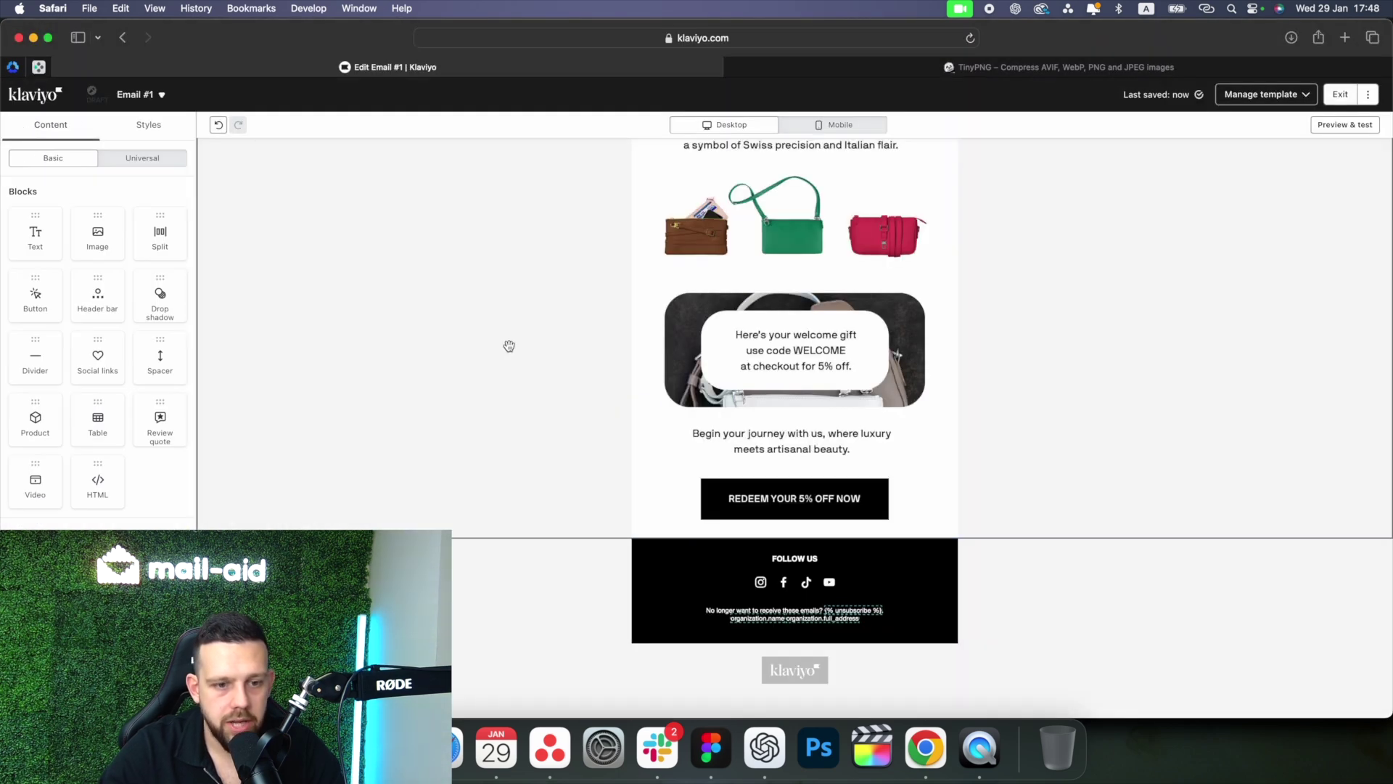
scroll(509, 346, up, 5)
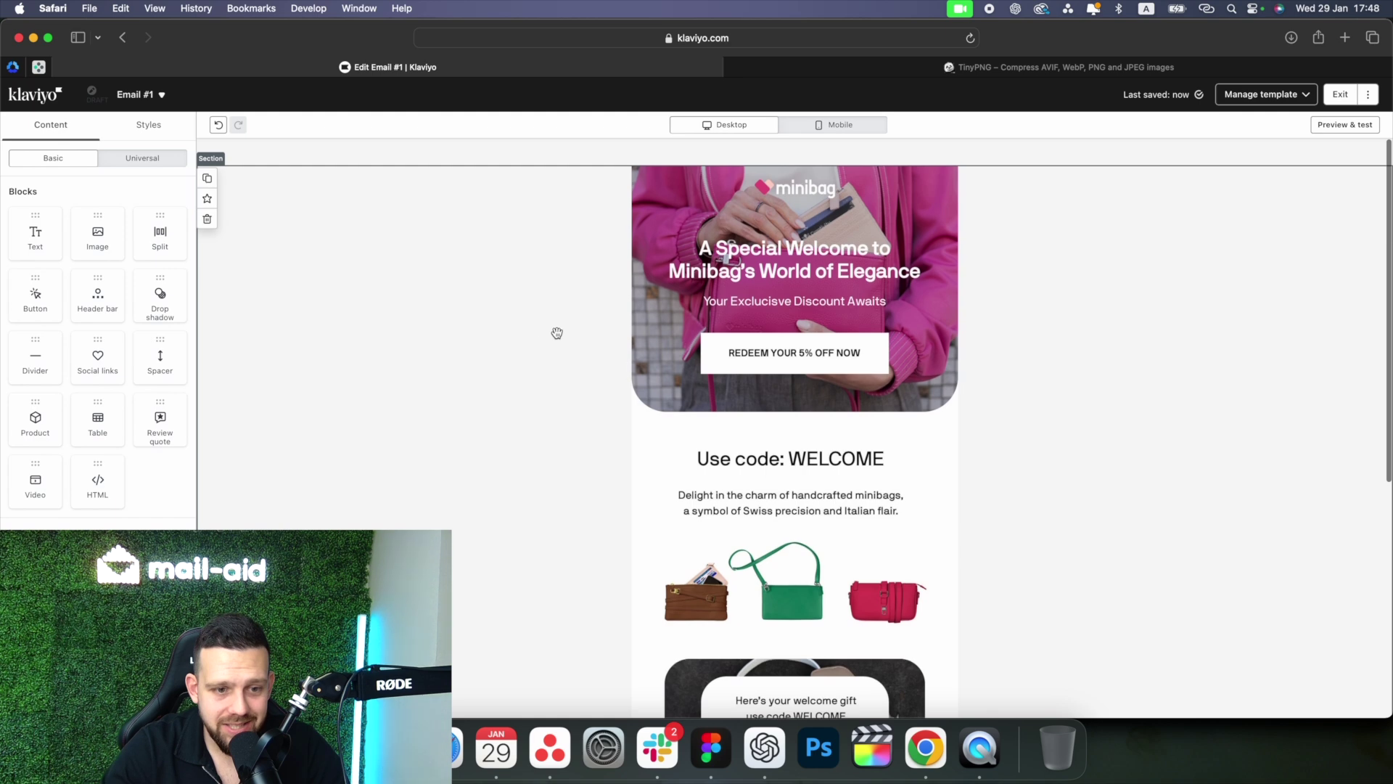
Try a discount welcome link on the minibag hero image, then select and clear the link URL.
click(740, 308)
click(73, 380)
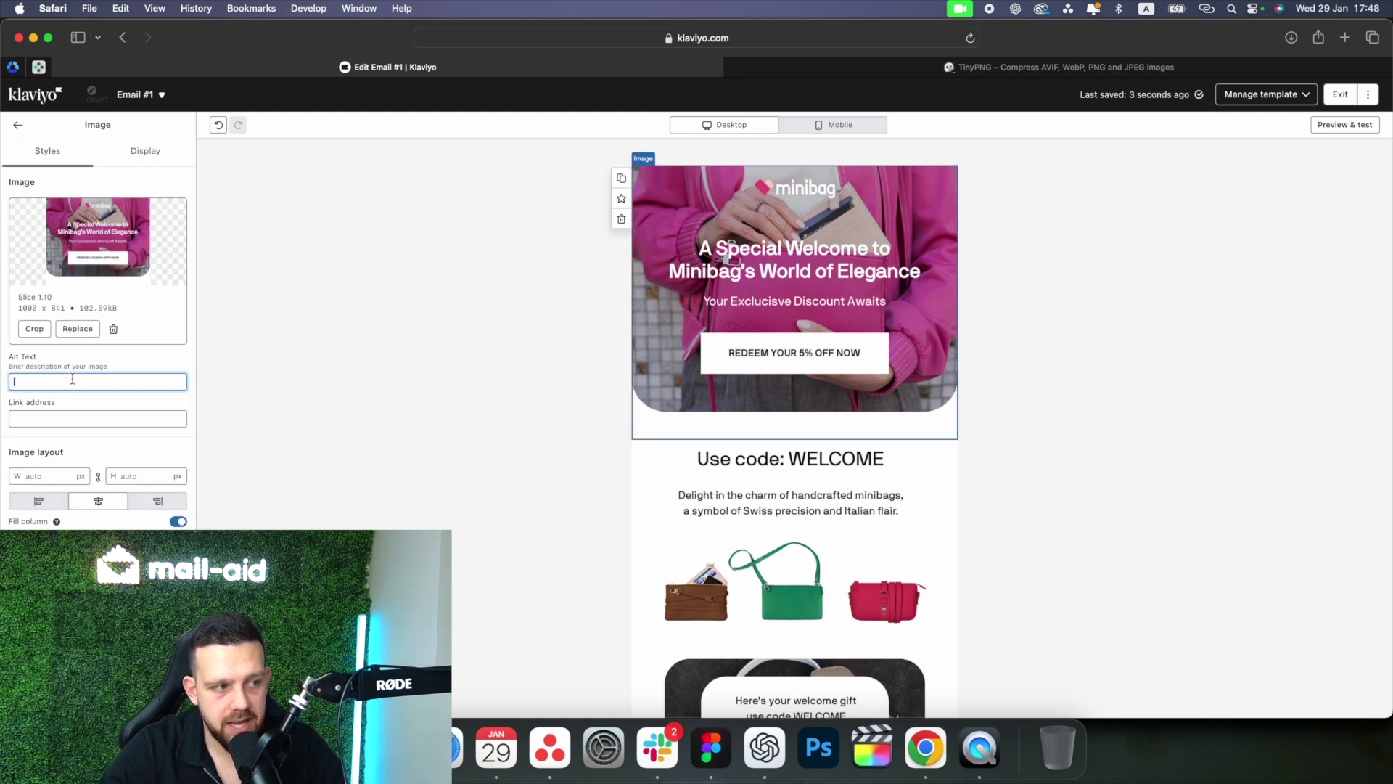
click(73, 419)
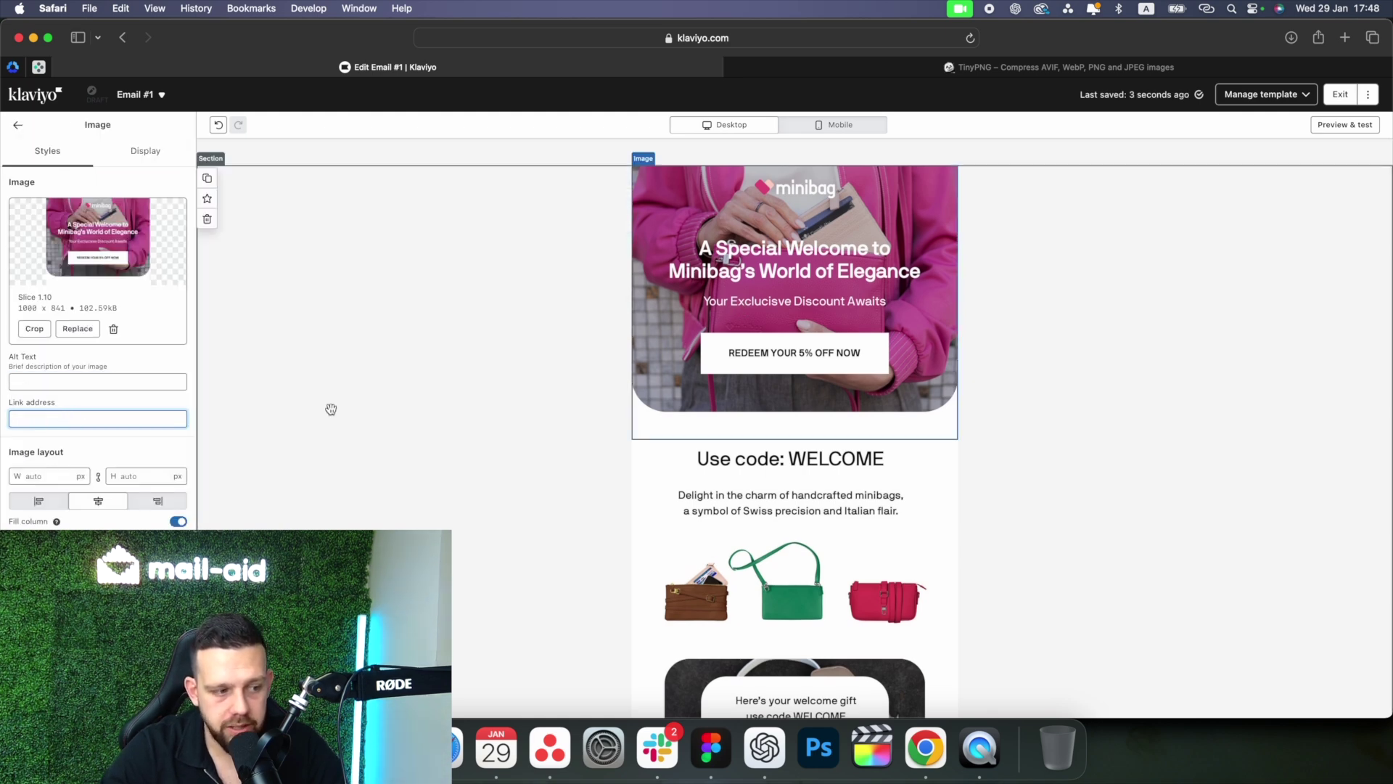
click(553, 365)
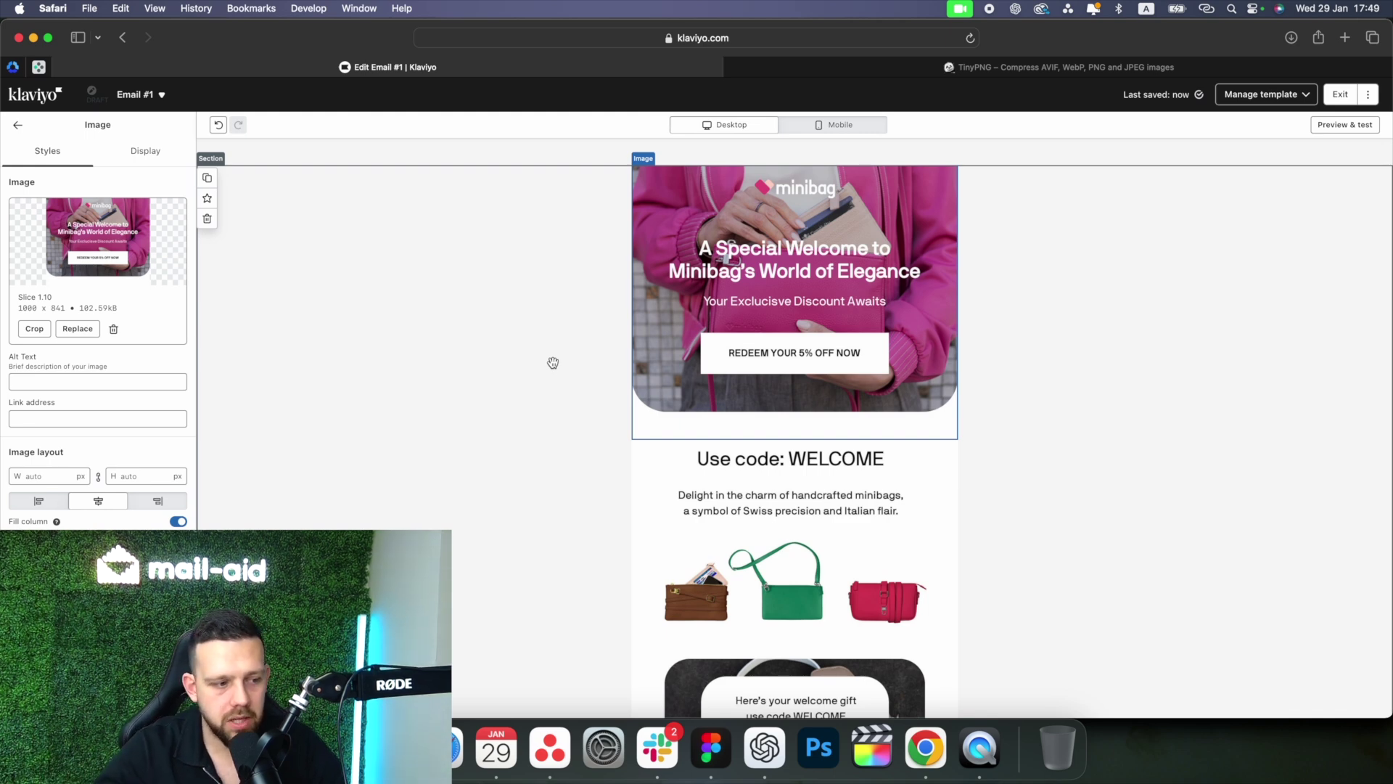
click(151, 417)
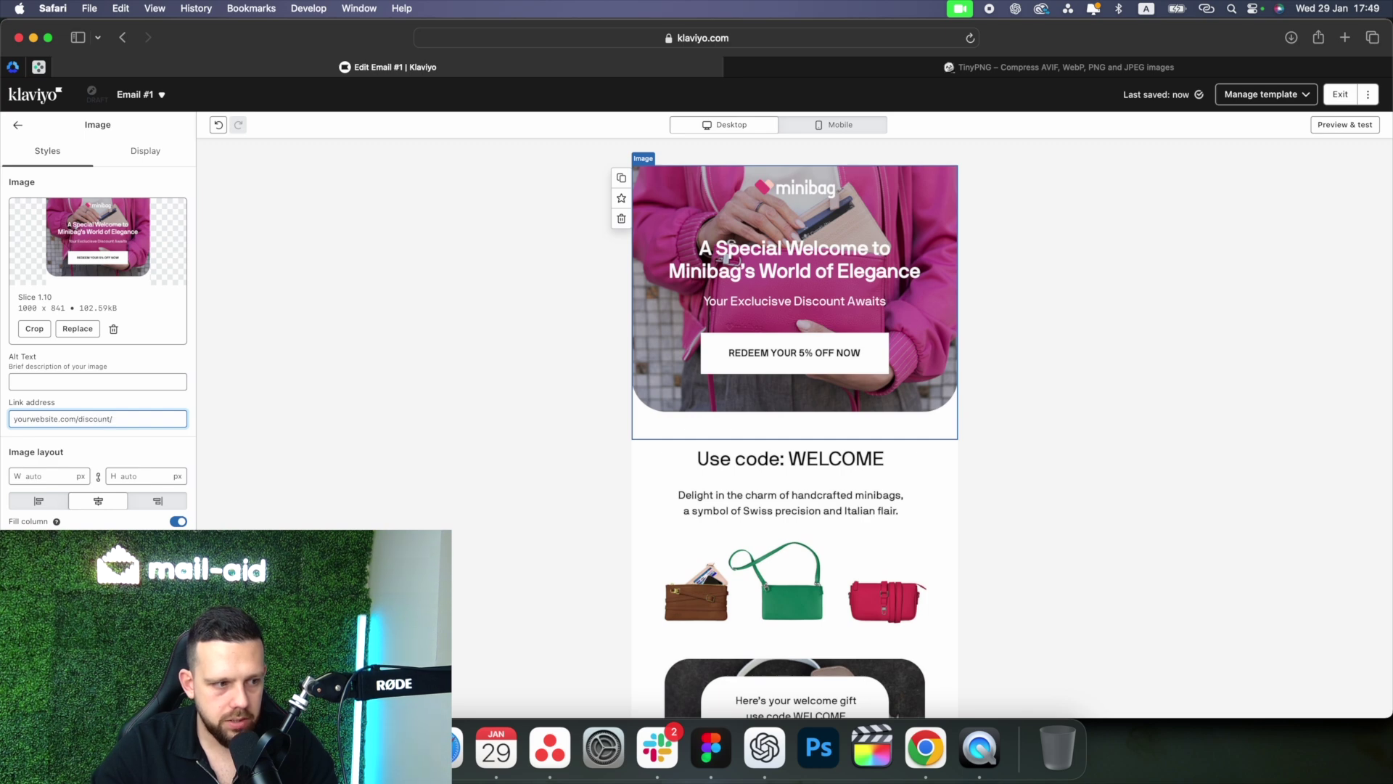
click(136, 399)
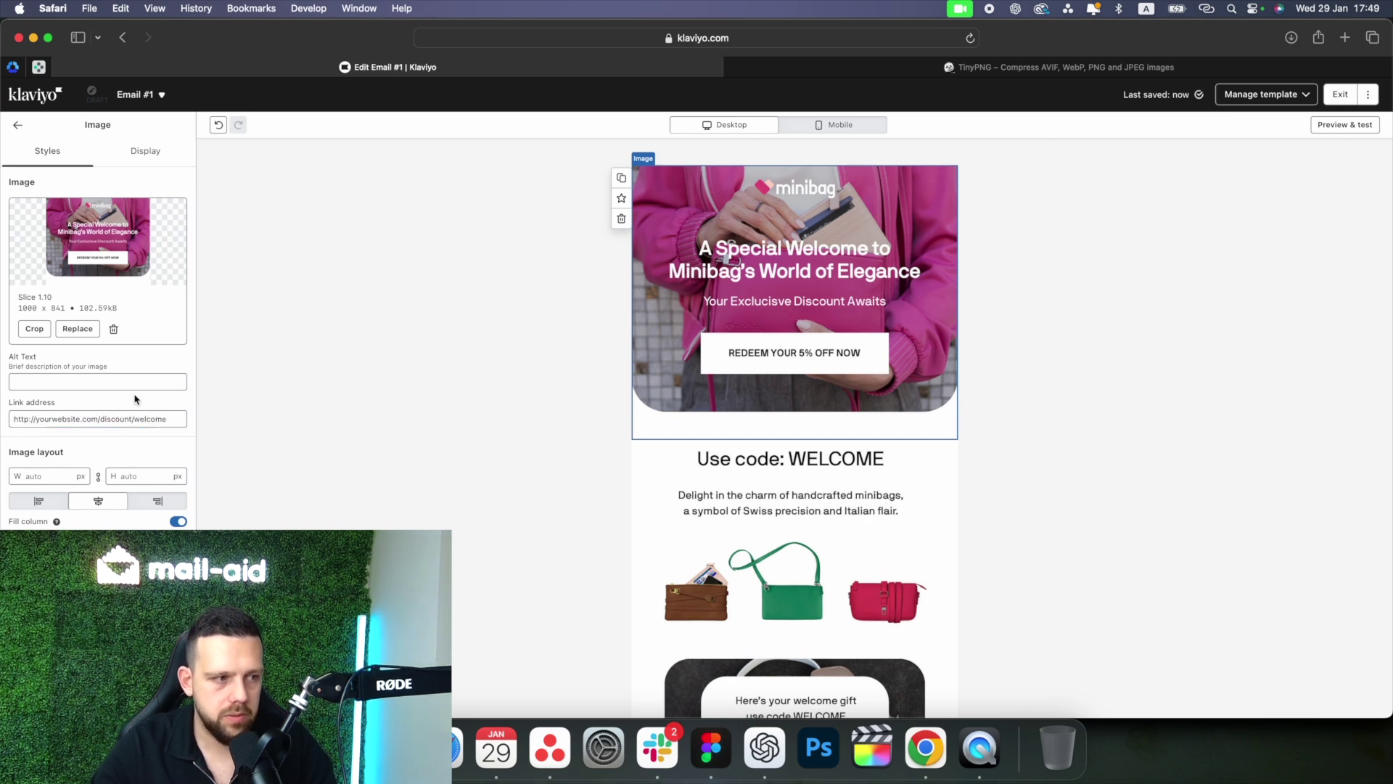
double_click(145, 417)
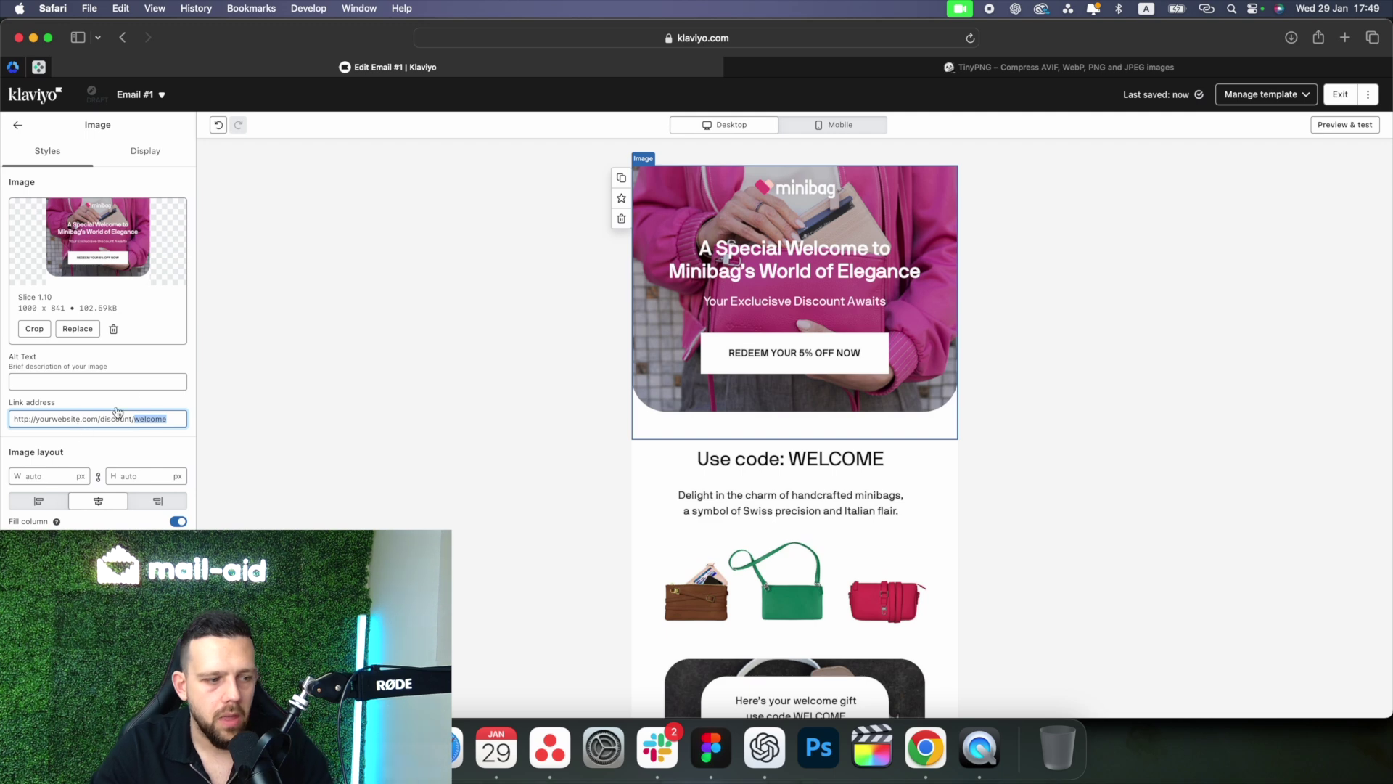
click(106, 417)
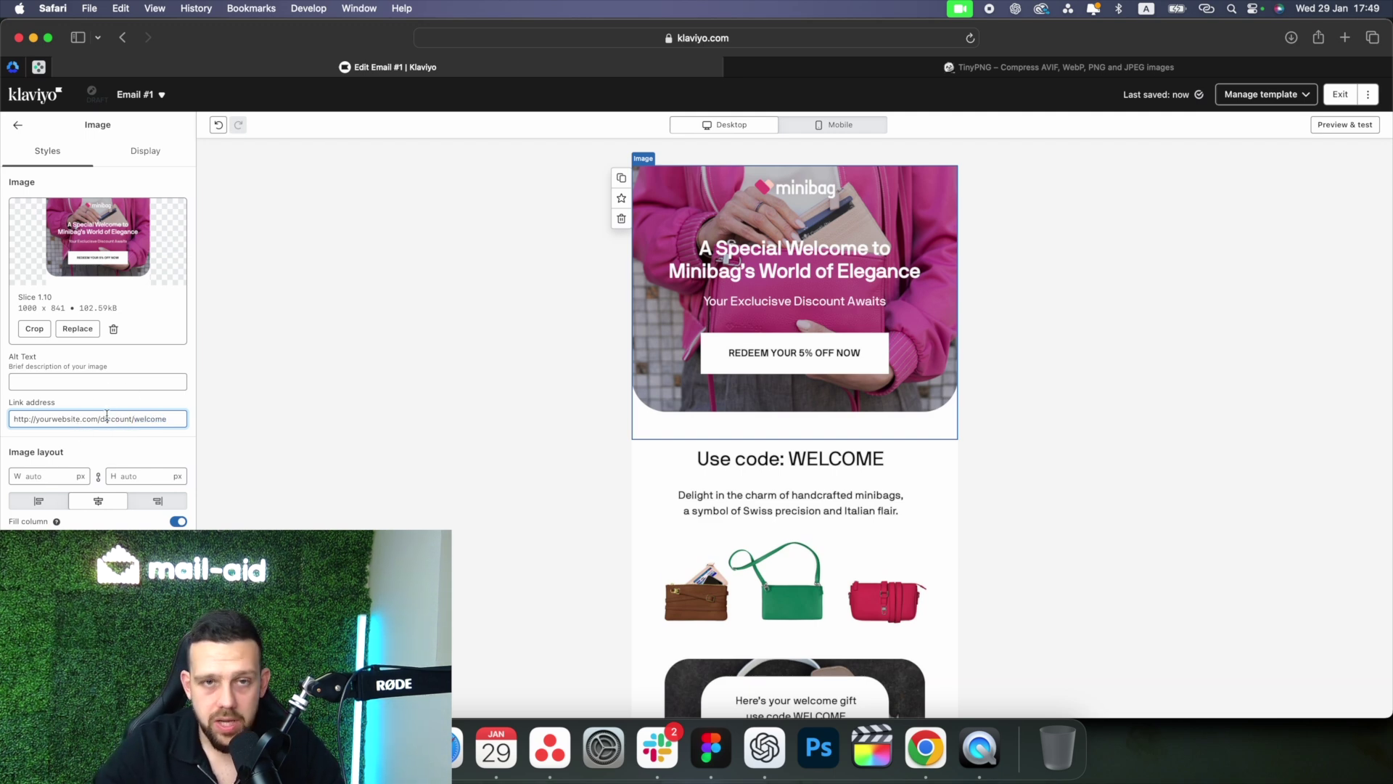
key(super+a)
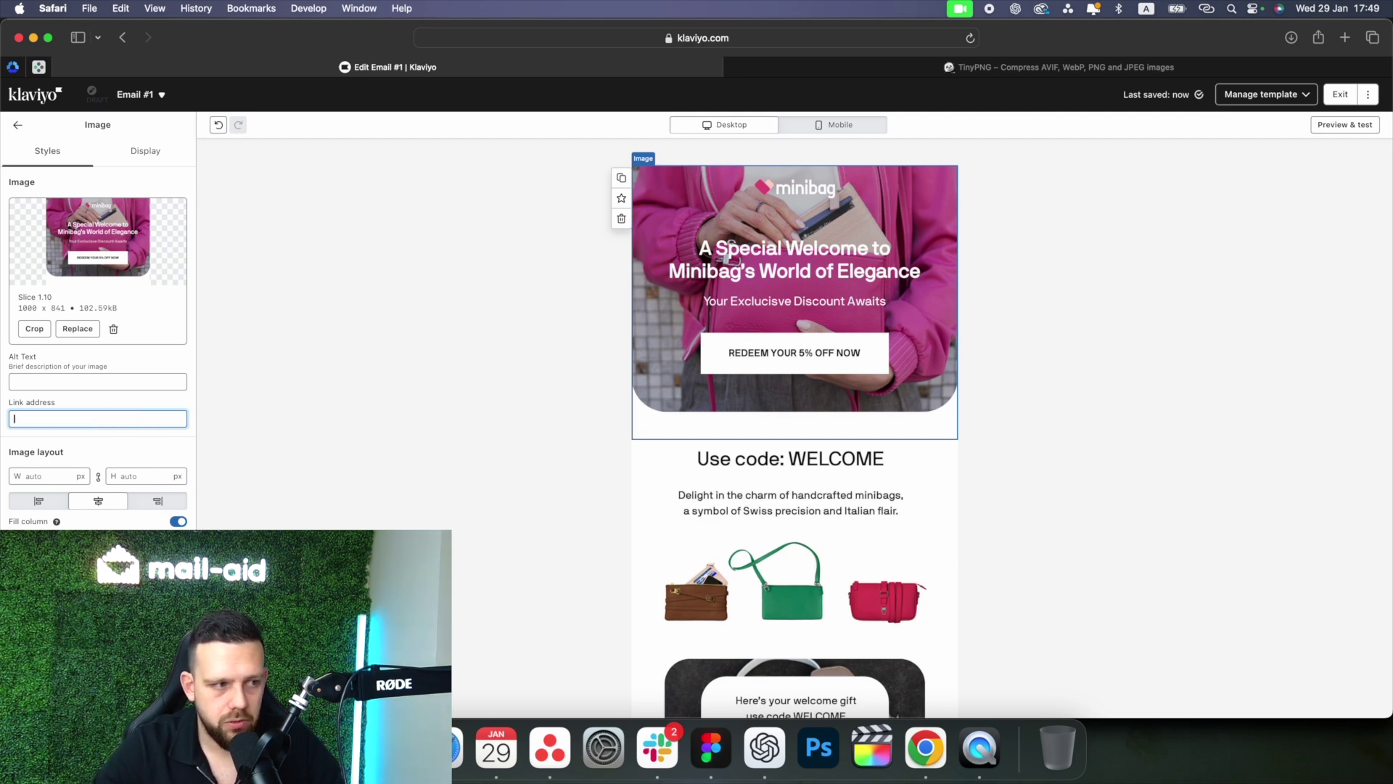
Select the second image, Slice 2.8, and preview the email.
scroll(794, 435, down, 5)
click(794, 507)
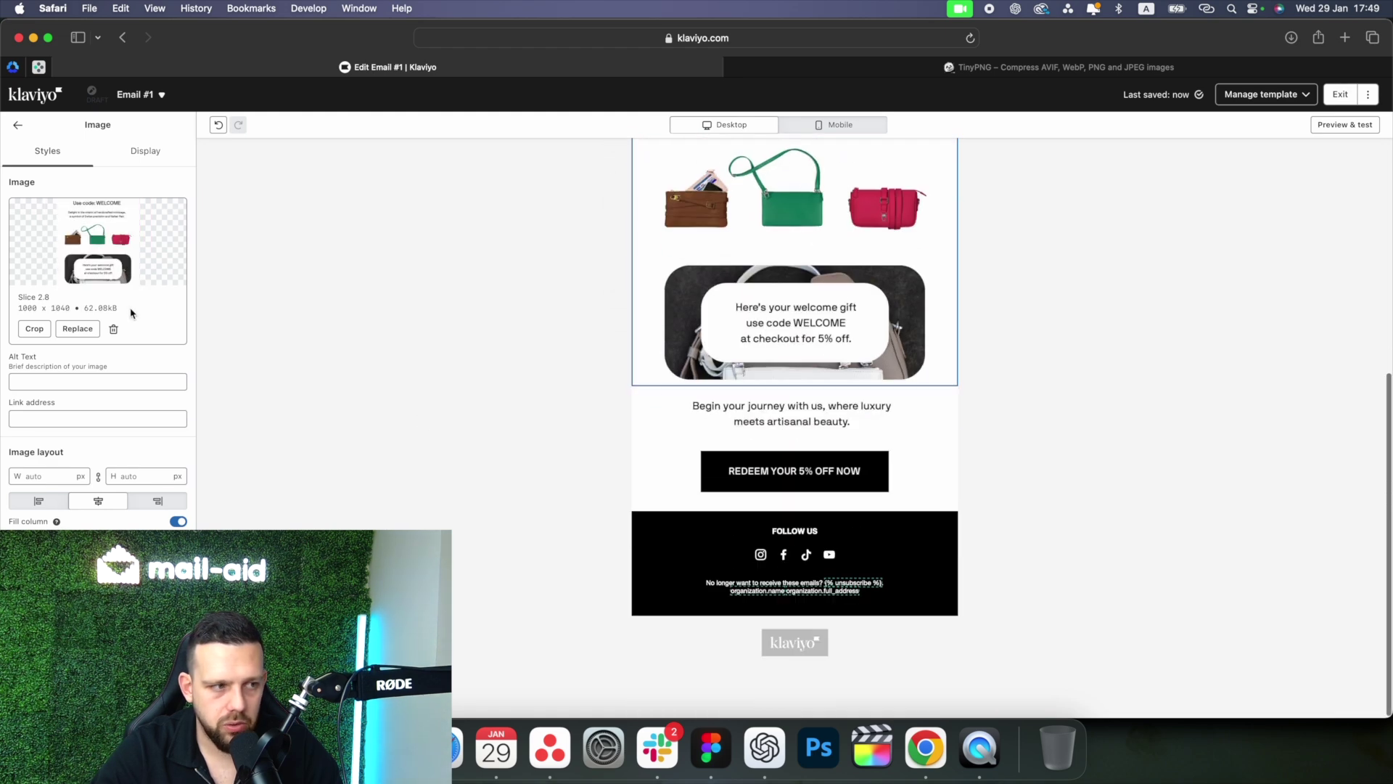
scroll(1068, 334, up, 1)
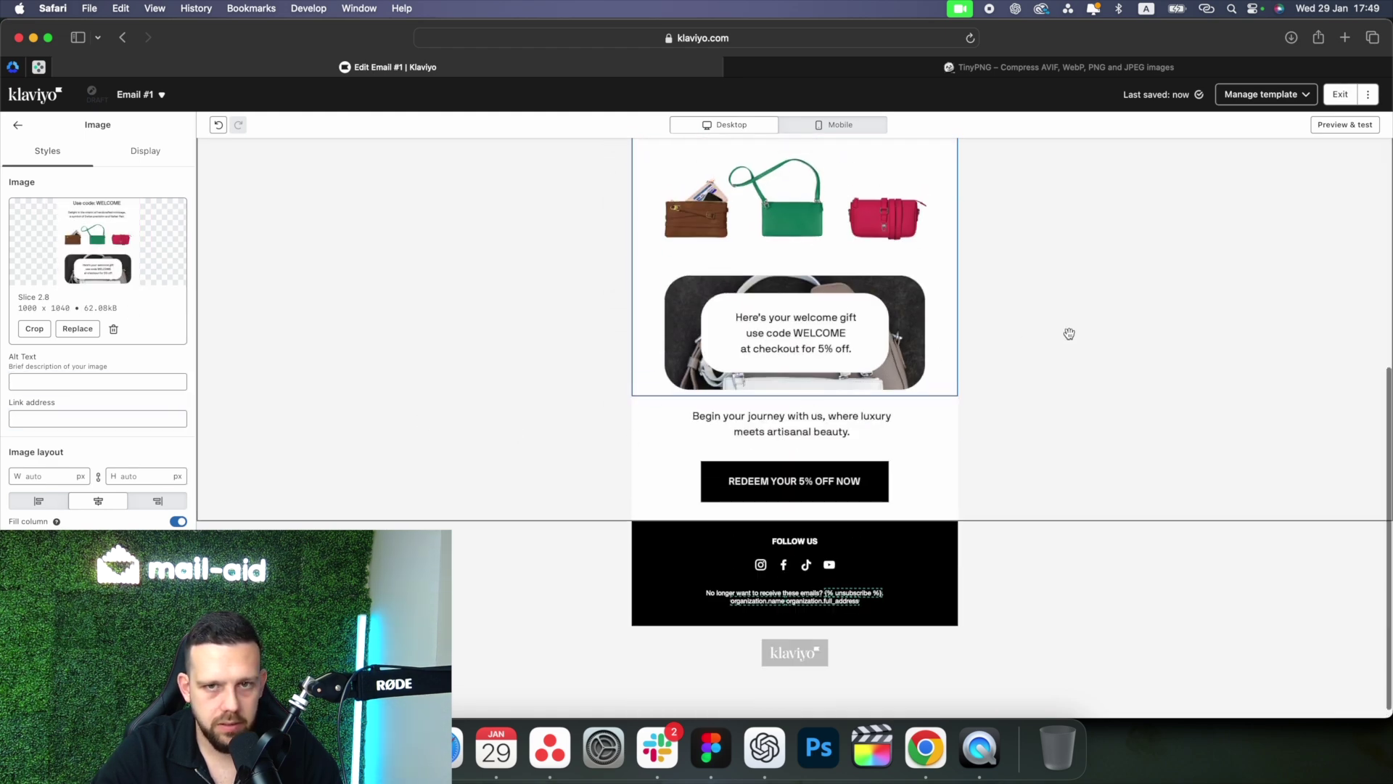
scroll(1069, 334, up, 10)
click(1345, 124)
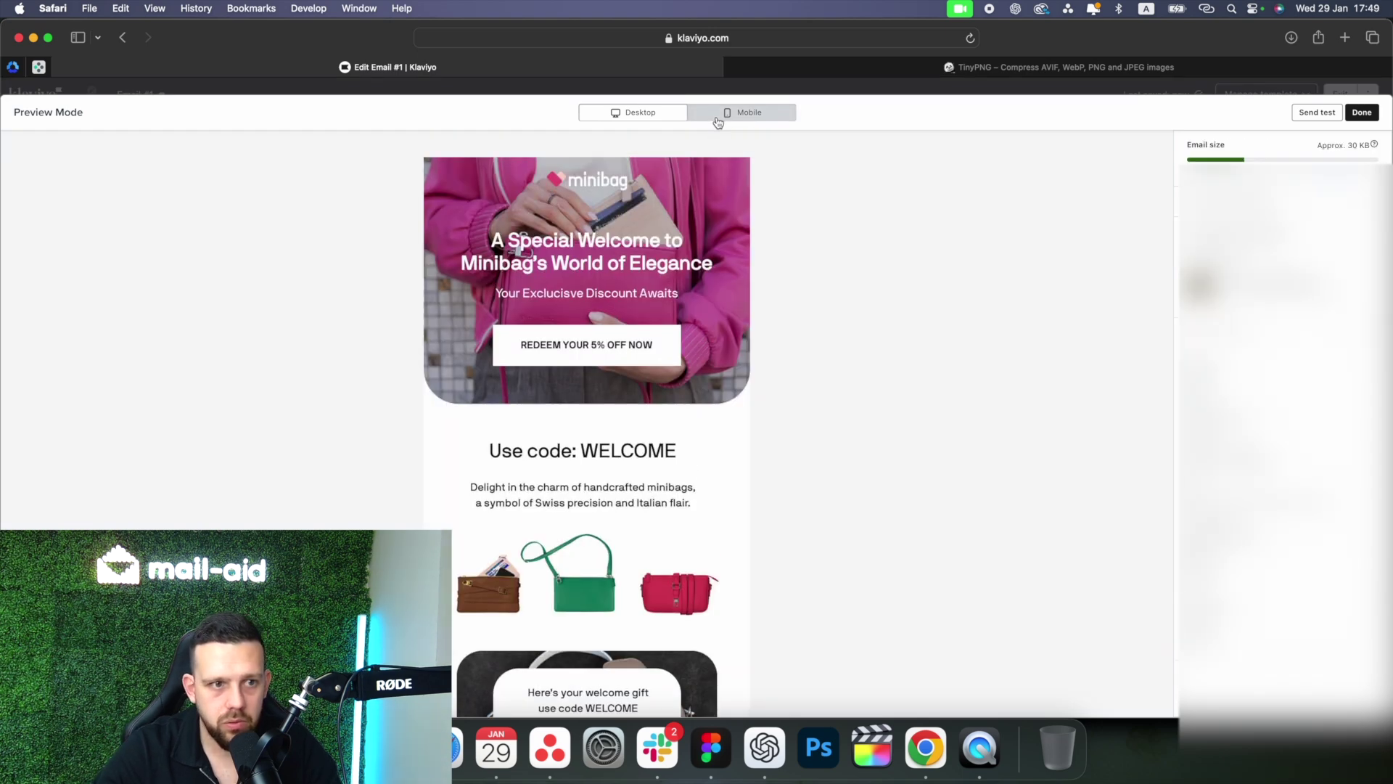
Review the Minibag email in Mobile, then Desktop preview, and close the preview.
click(718, 116)
scroll(635, 399, down, 10)
scroll(635, 399, up, 10)
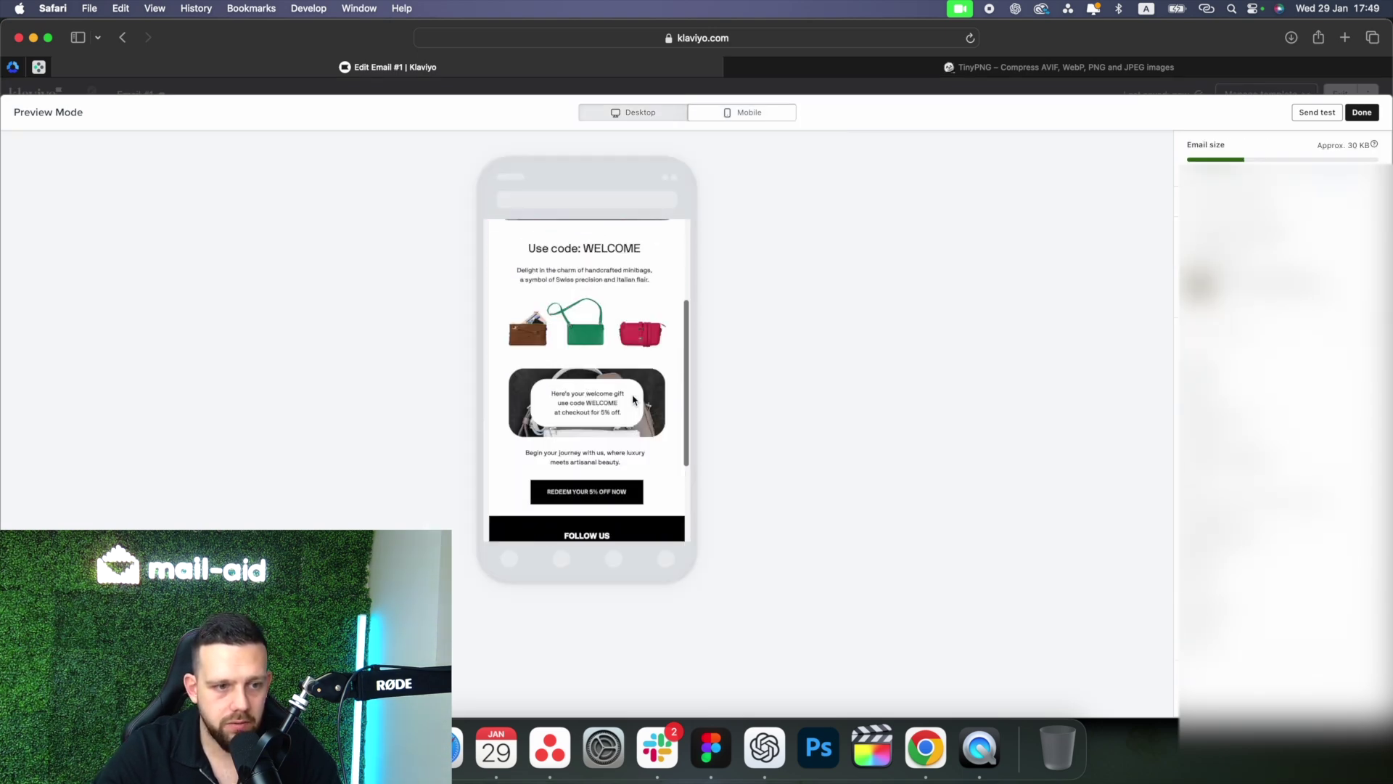
click(628, 113)
scroll(654, 416, down, 5)
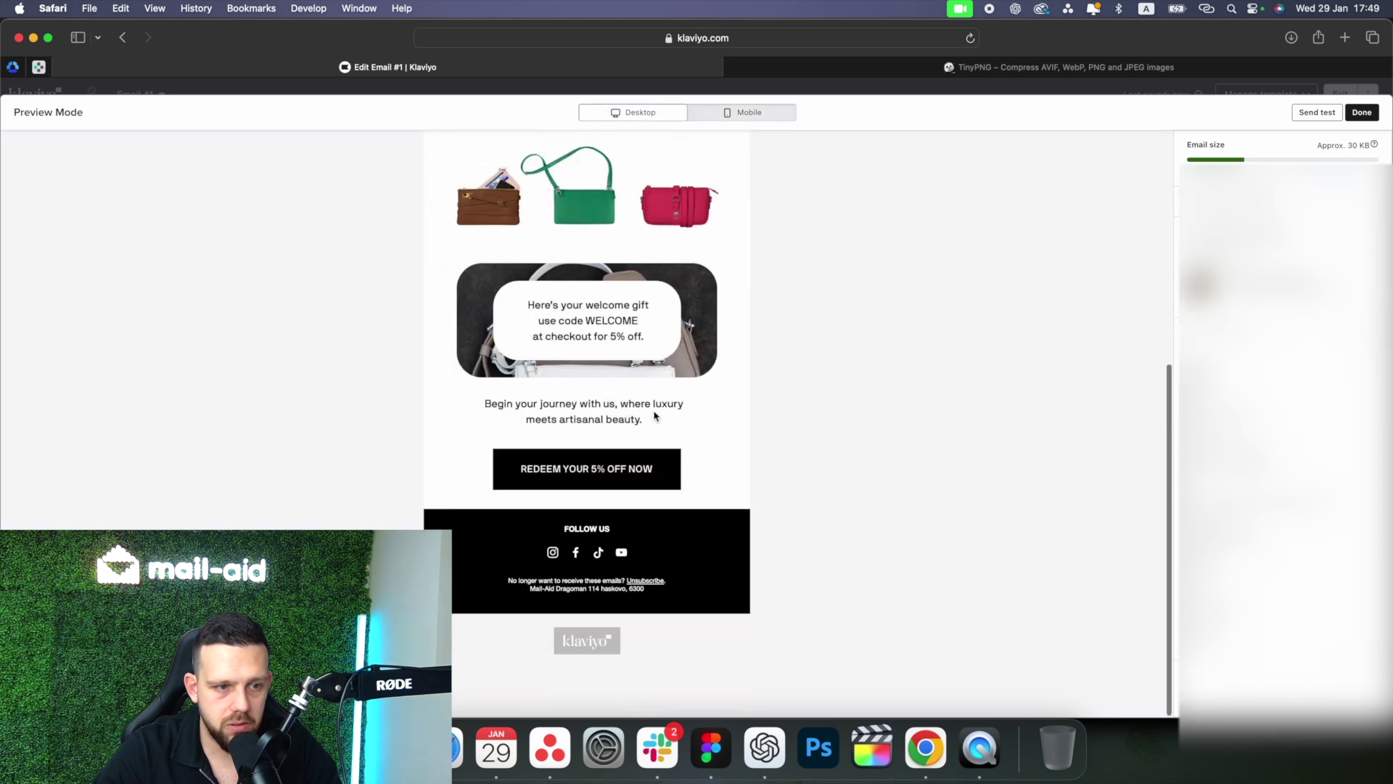
click(1362, 113)
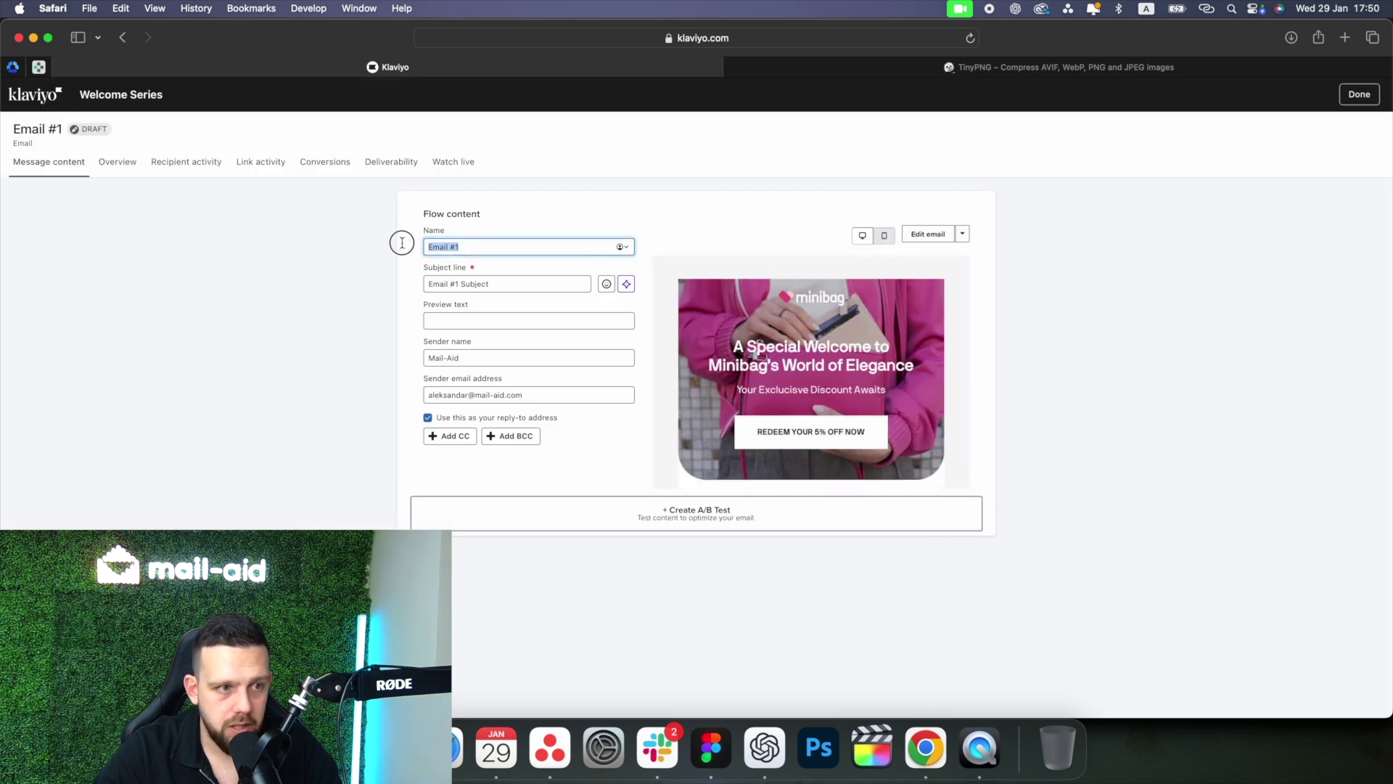
Name the email 'Welcome weries email #1', review subject, preview text and sender, and finish.
text(Welcome we)
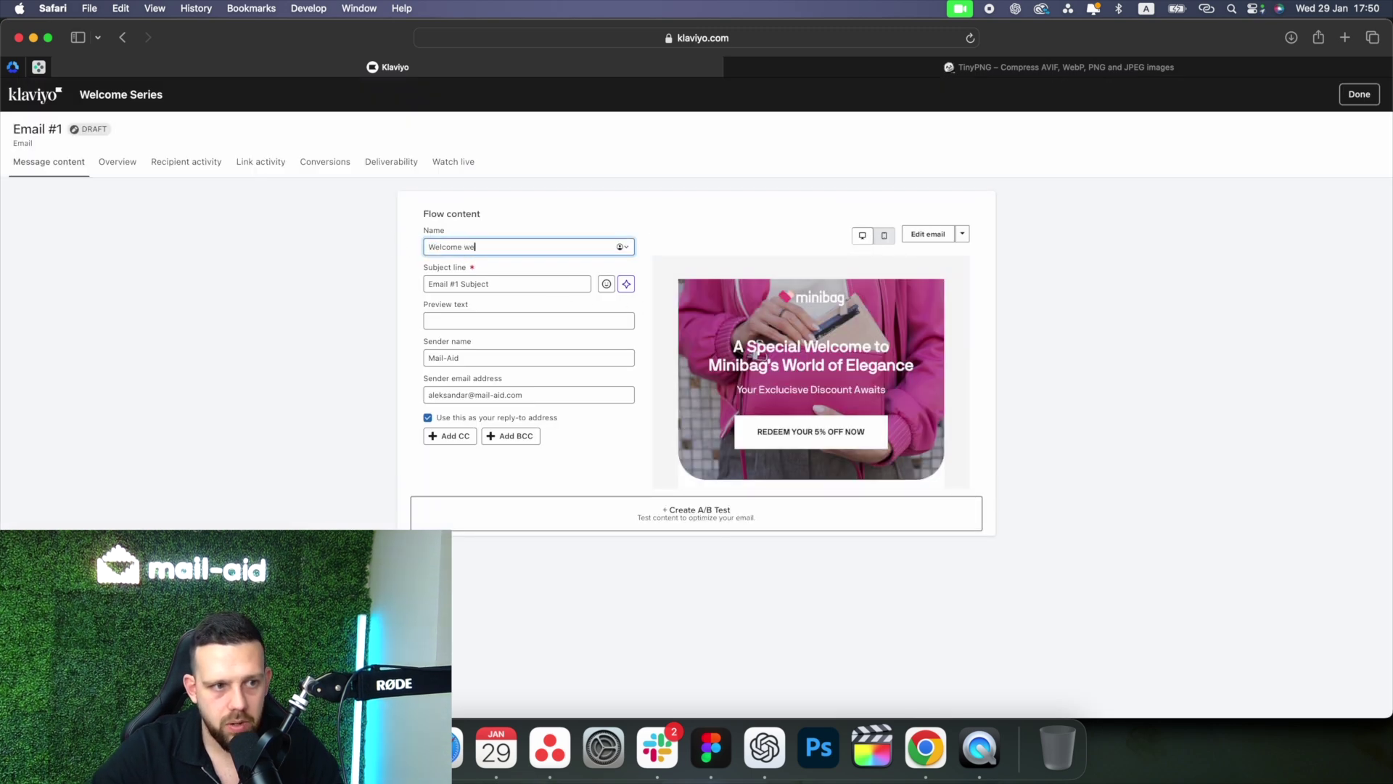
key(BackSpace)
key(BackSpace)
text(series email #1)
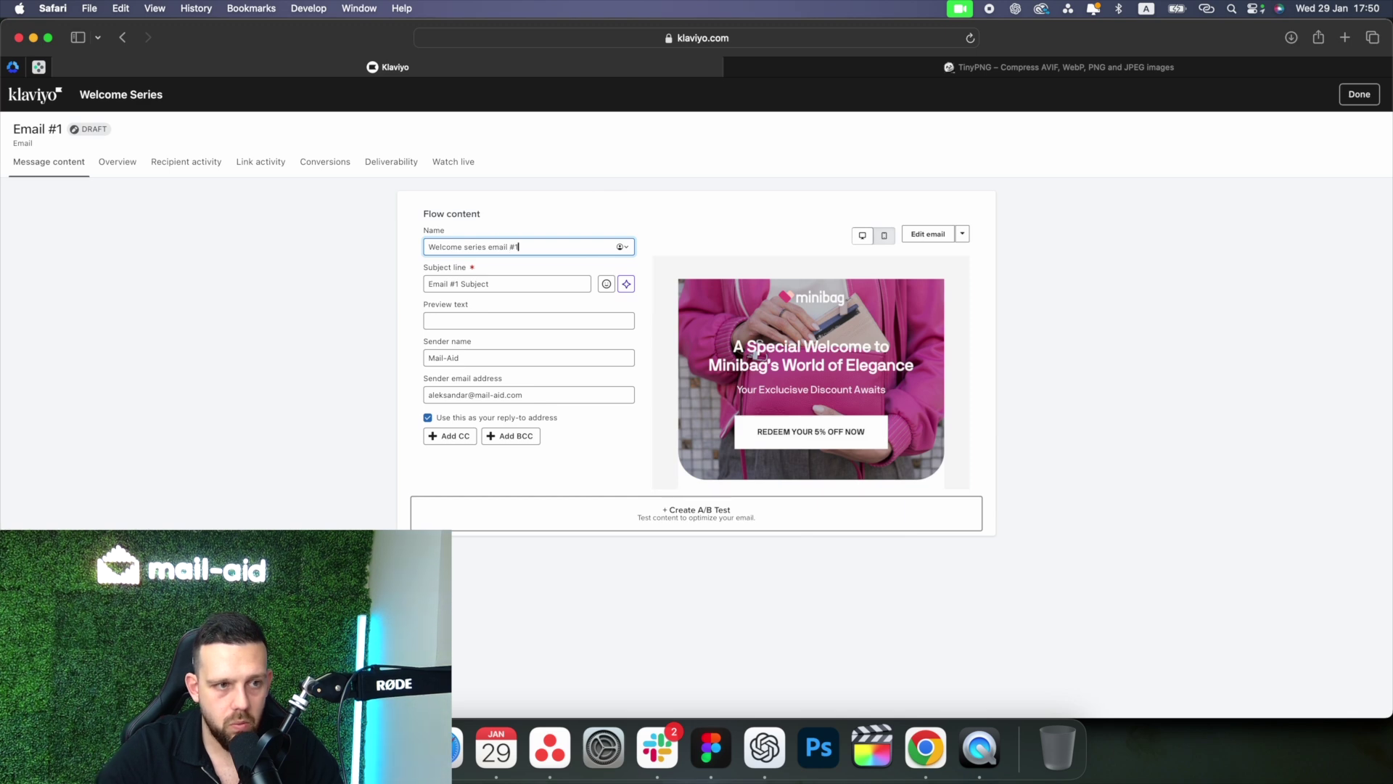
click(456, 280)
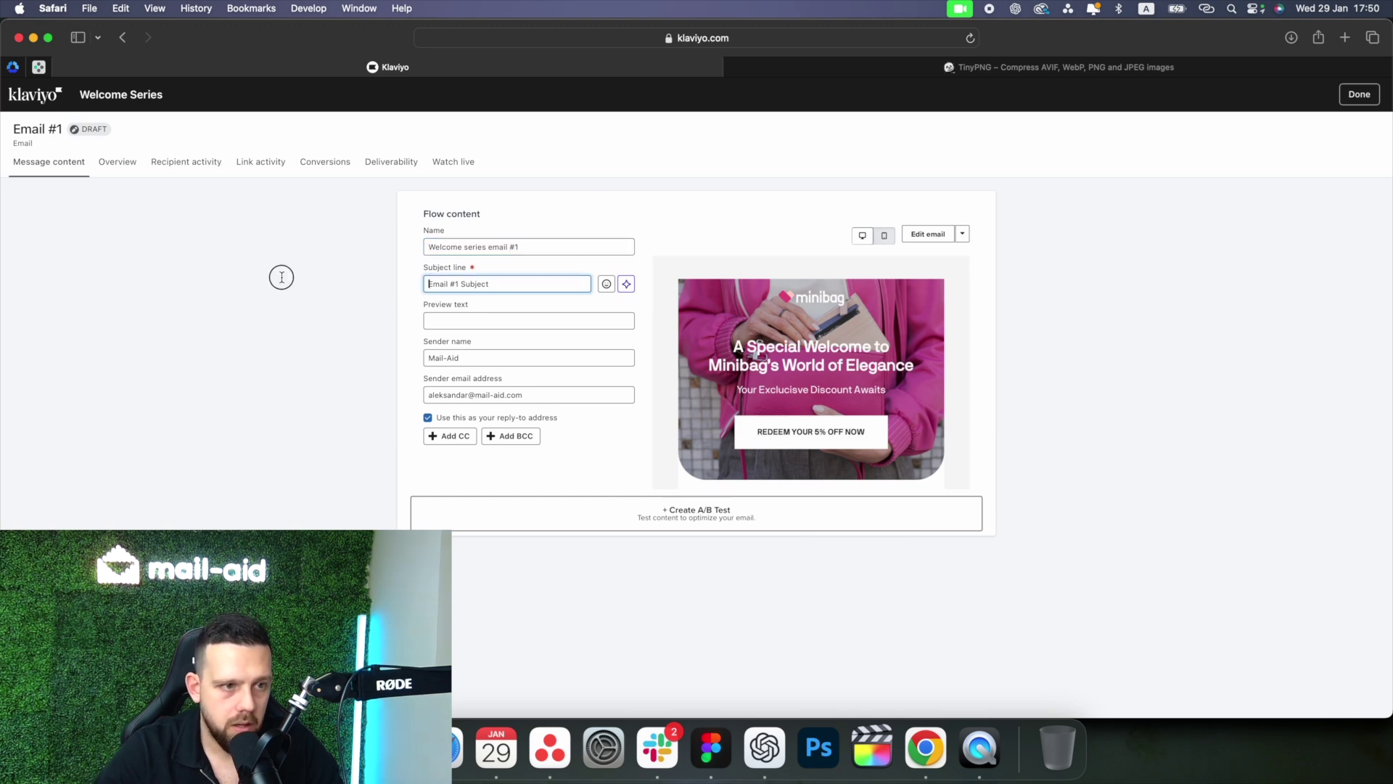
click(474, 319)
click(466, 360)
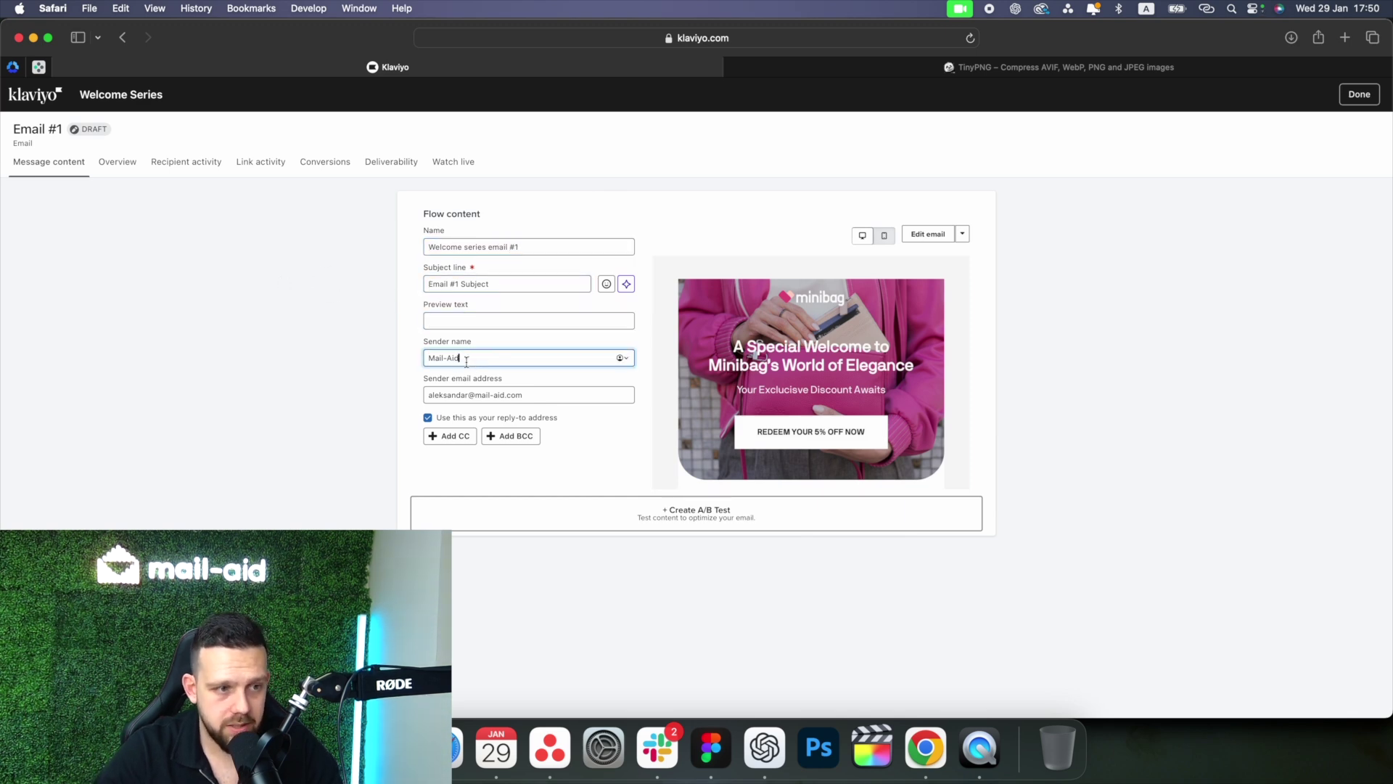
click(540, 397)
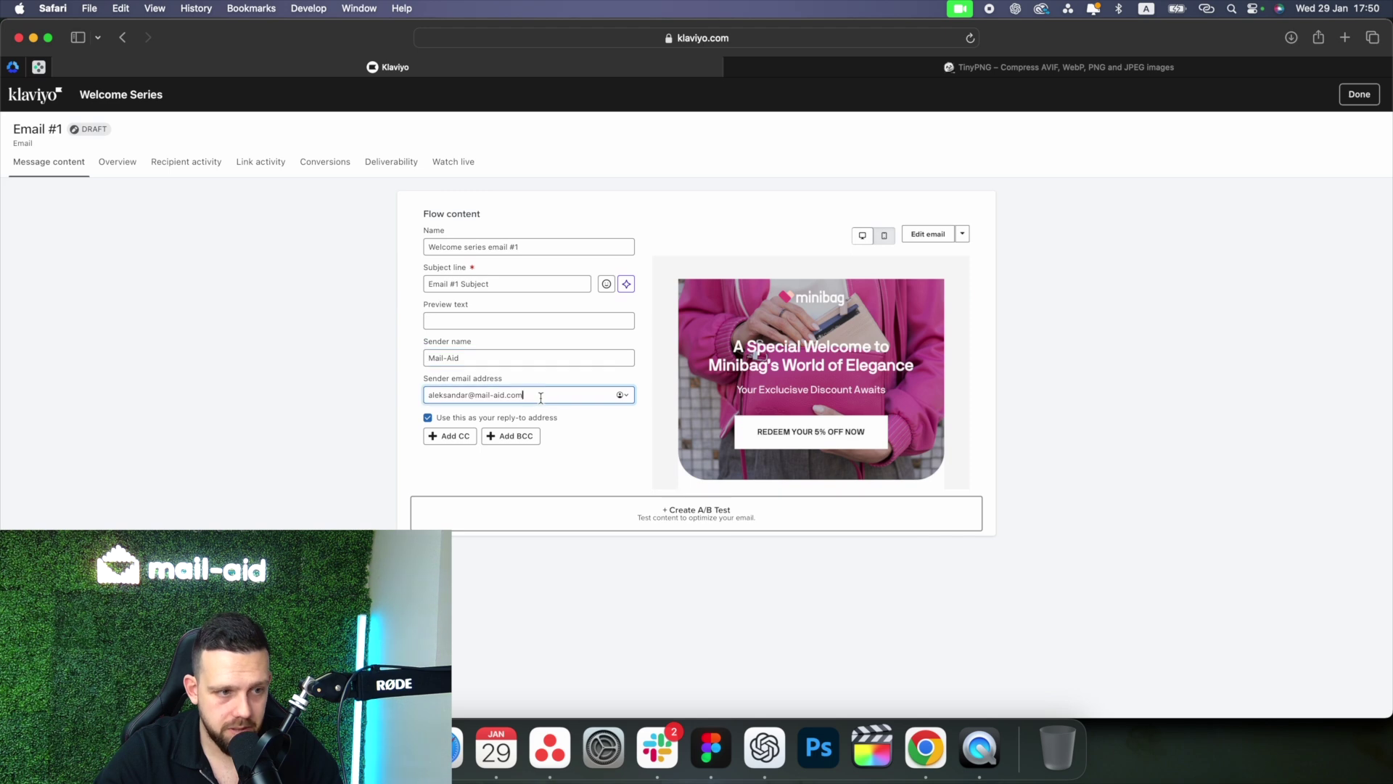
click(1359, 95)
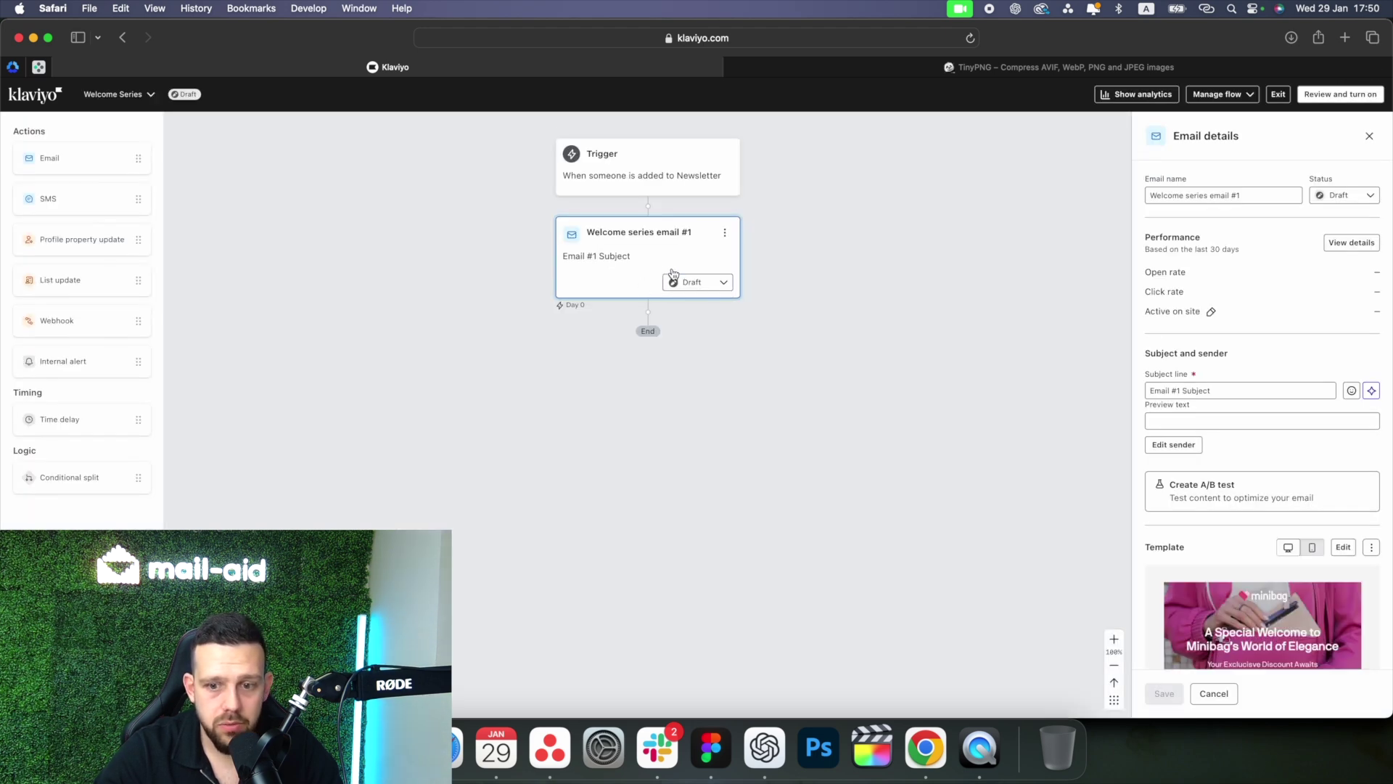
Add a Time delay step below the Welcome series email #1 node.
scroll(1166, 458, down, 6)
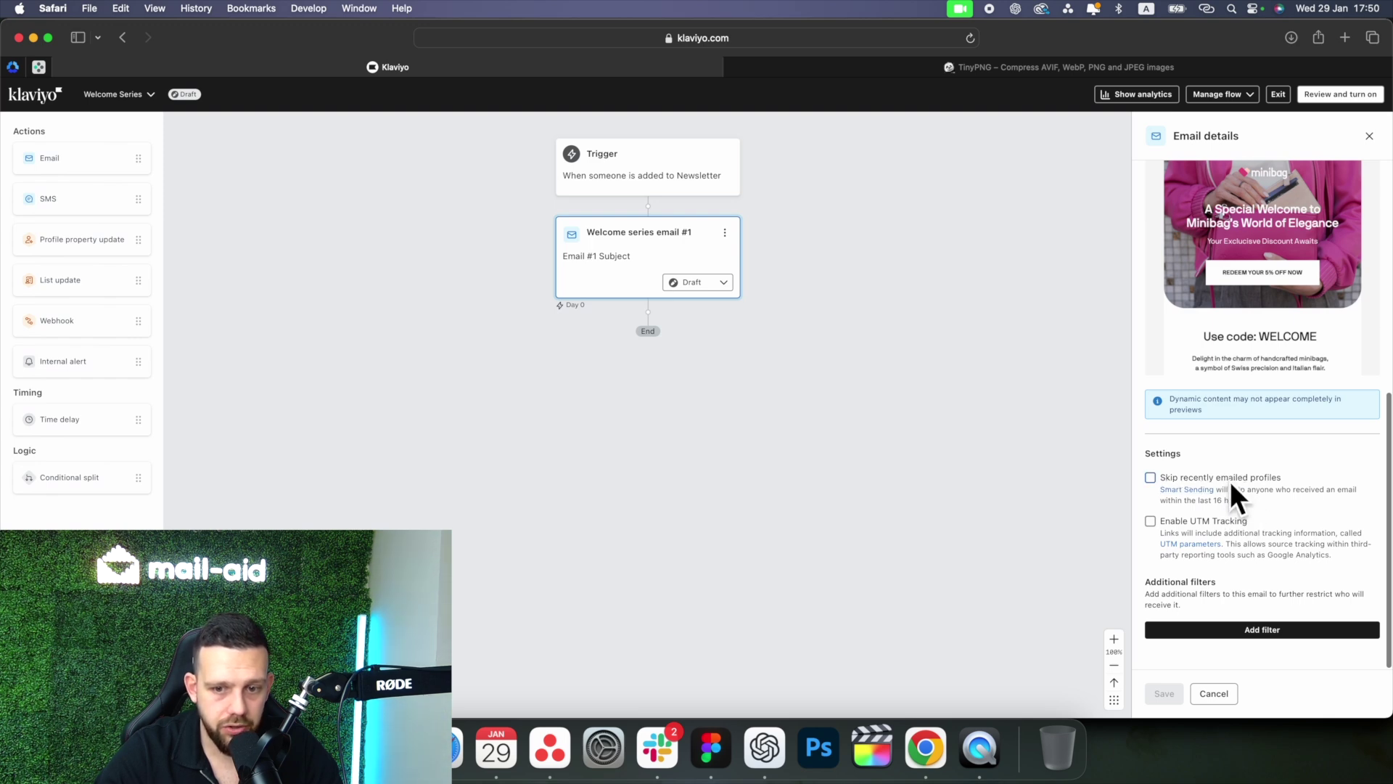
scroll(1199, 528, up, 8)
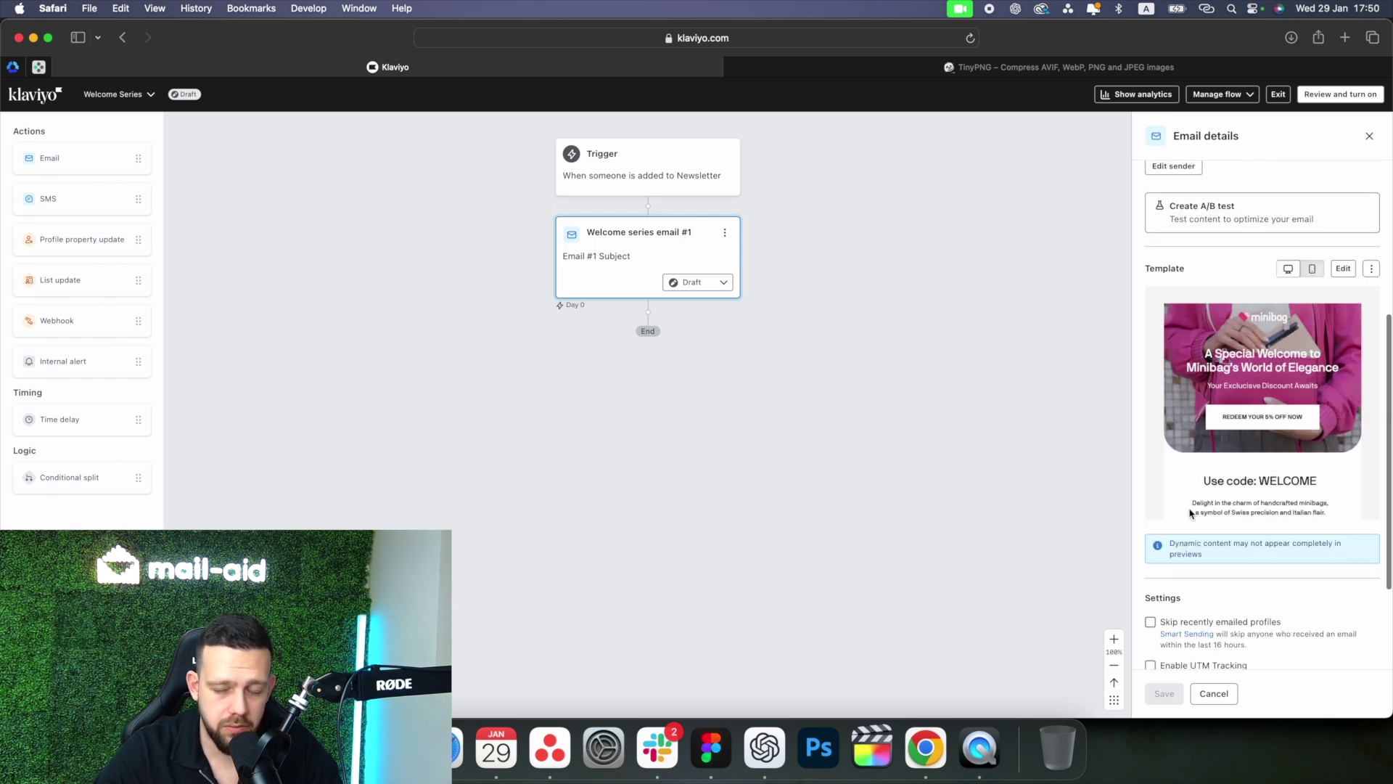
scroll(388, 365, down, 1)
scroll(592, 368, up, 1)
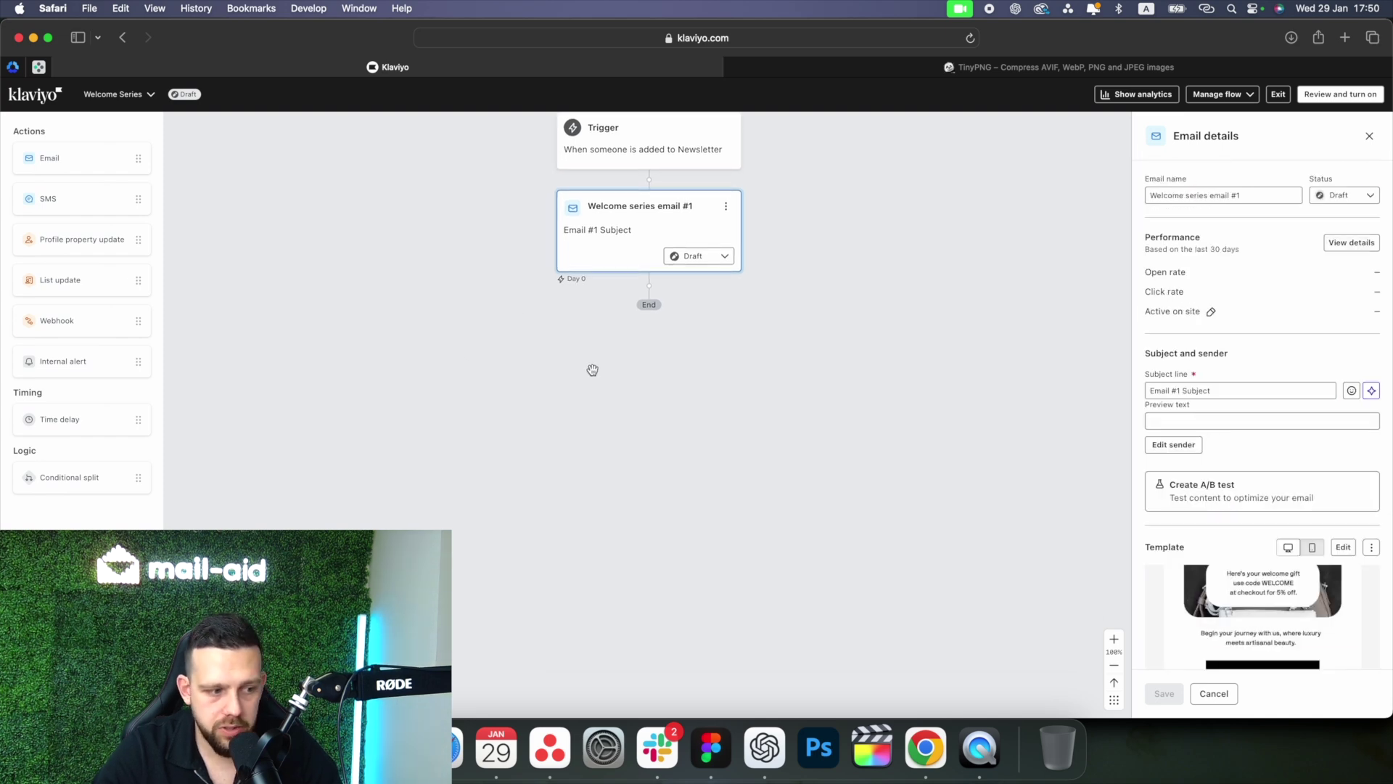
scroll(308, 326, left, 1)
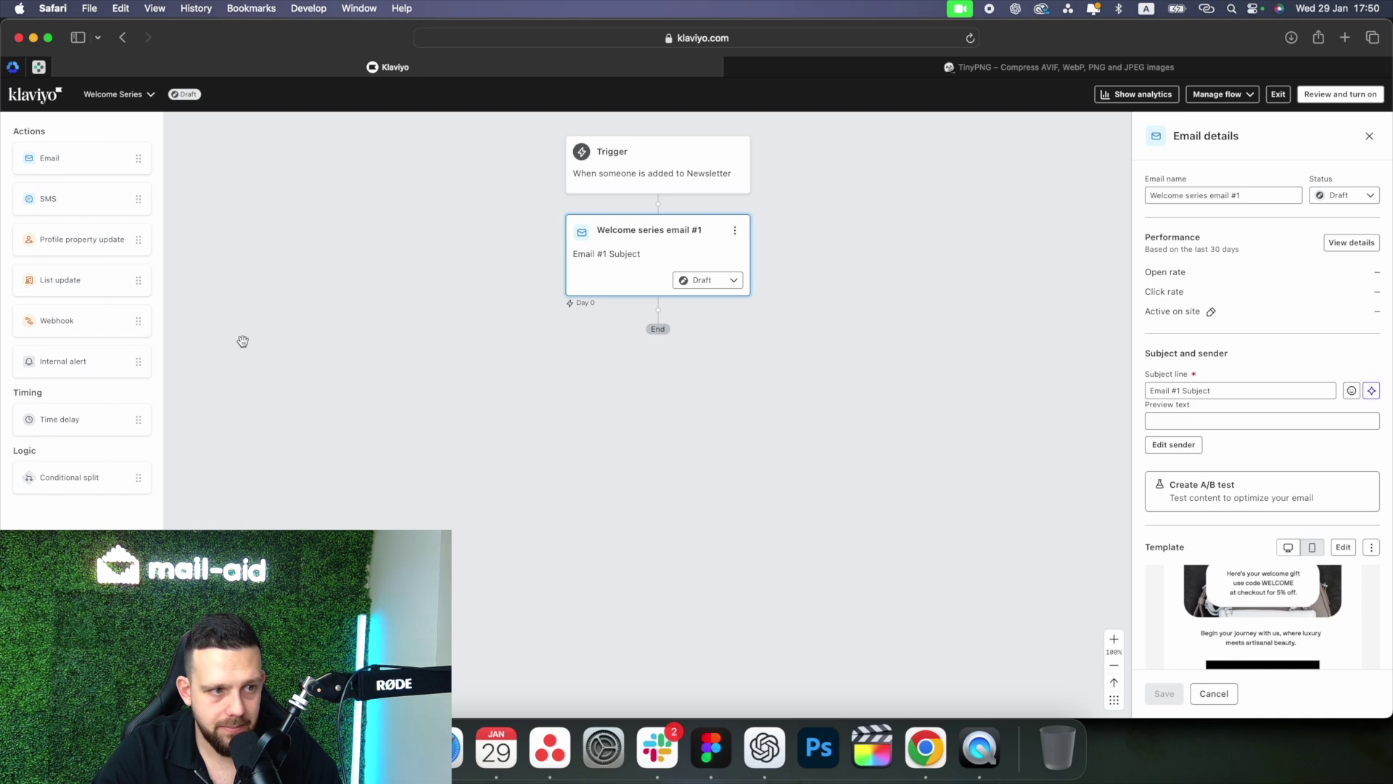
drag(108, 410, 768, 320)
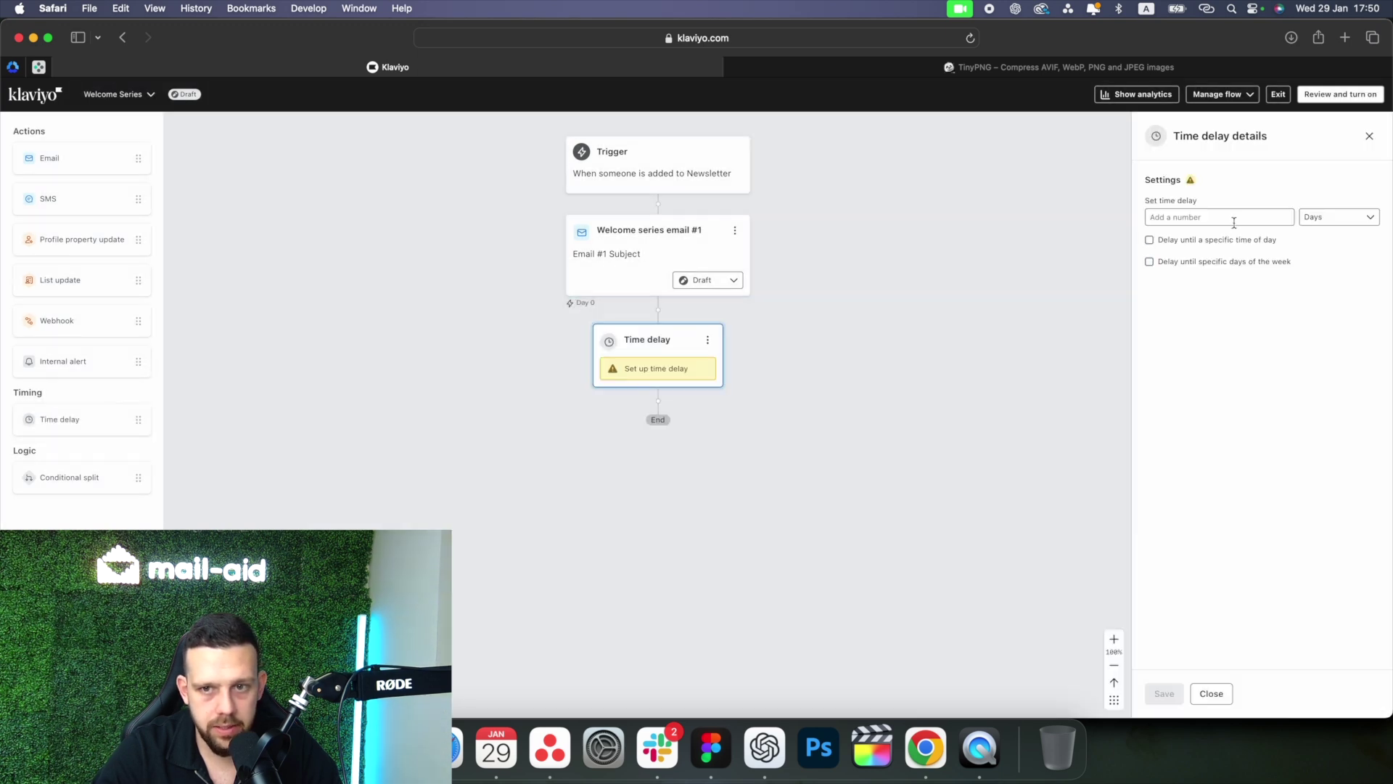
Set the delay to 1 day and add a Conditional split after it.
click(1233, 218)
text(1)
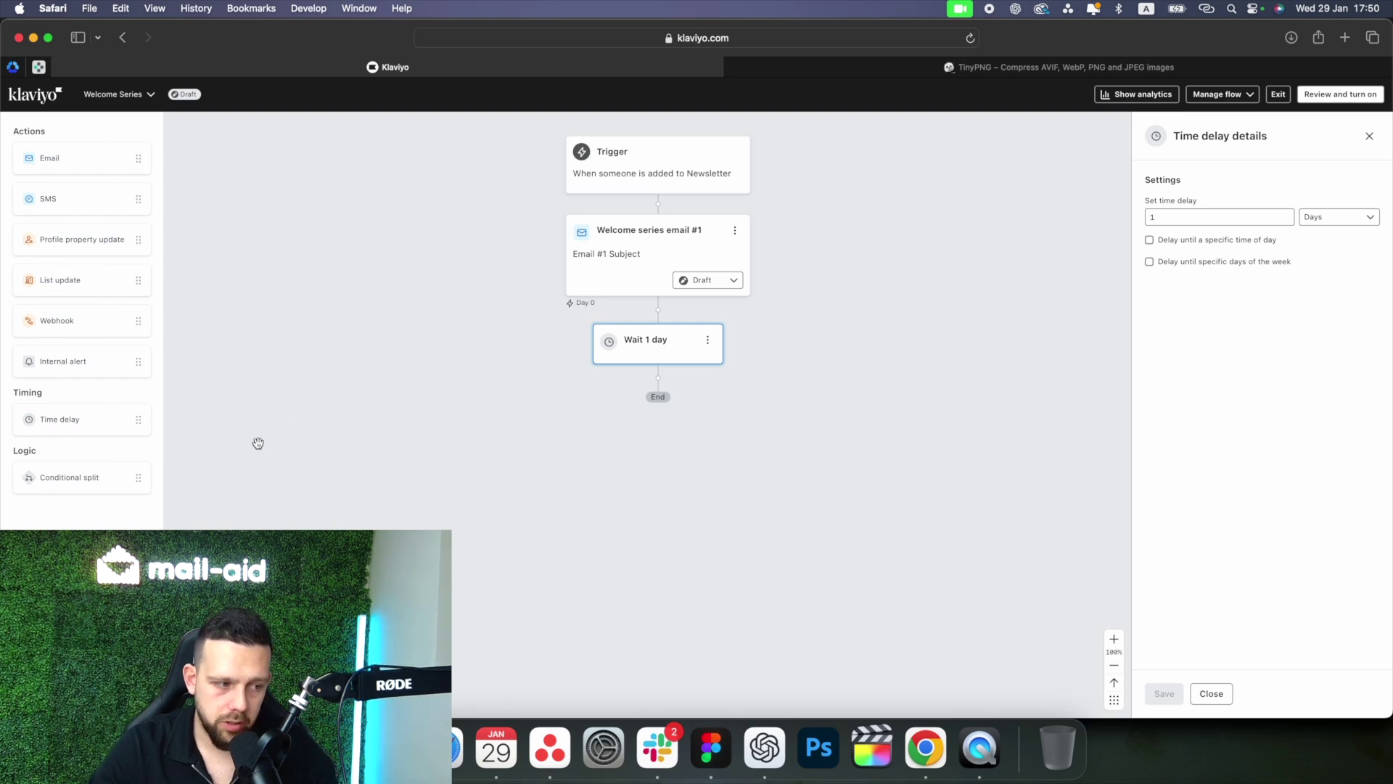
drag(69, 482, 679, 409)
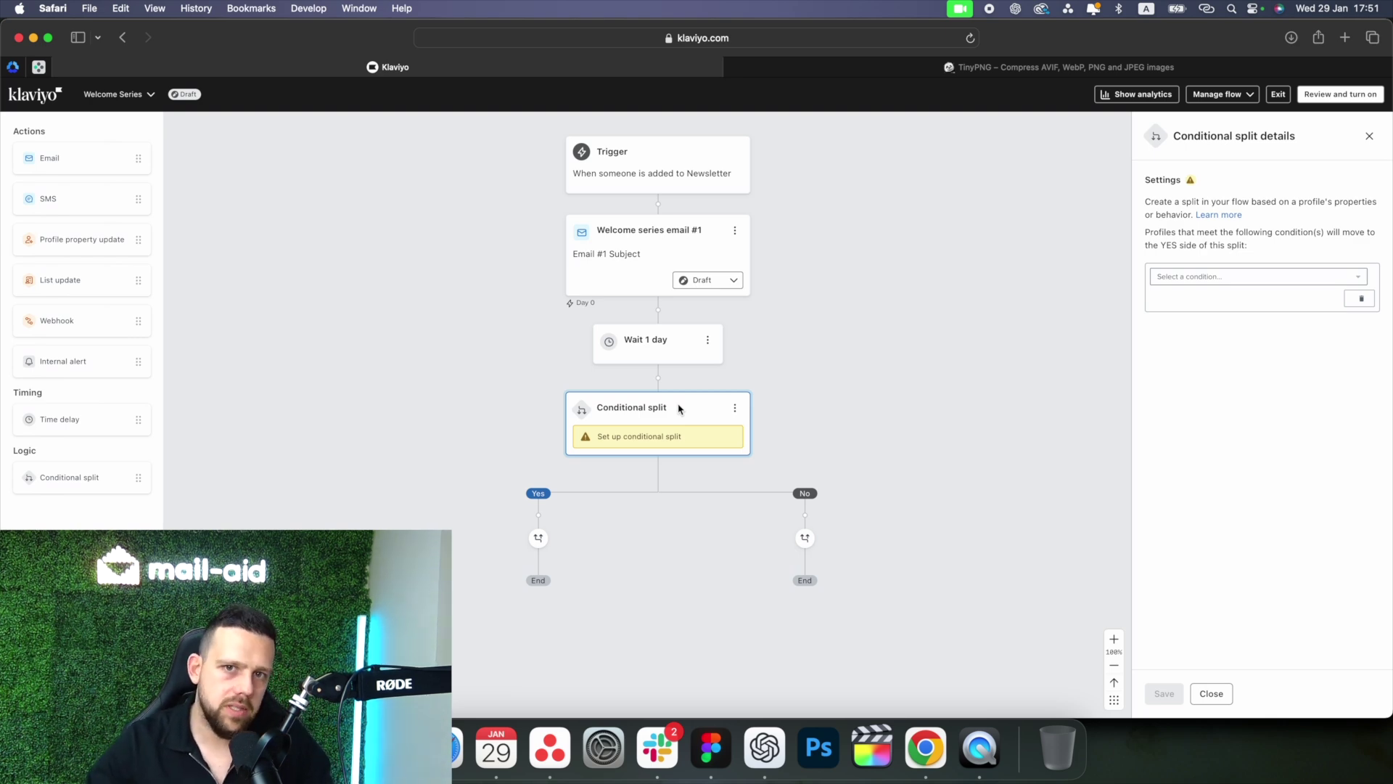
Base the split on What someone has done: Opened Email where Message equals Welcome series email #1.
click(1237, 287)
click(1194, 293)
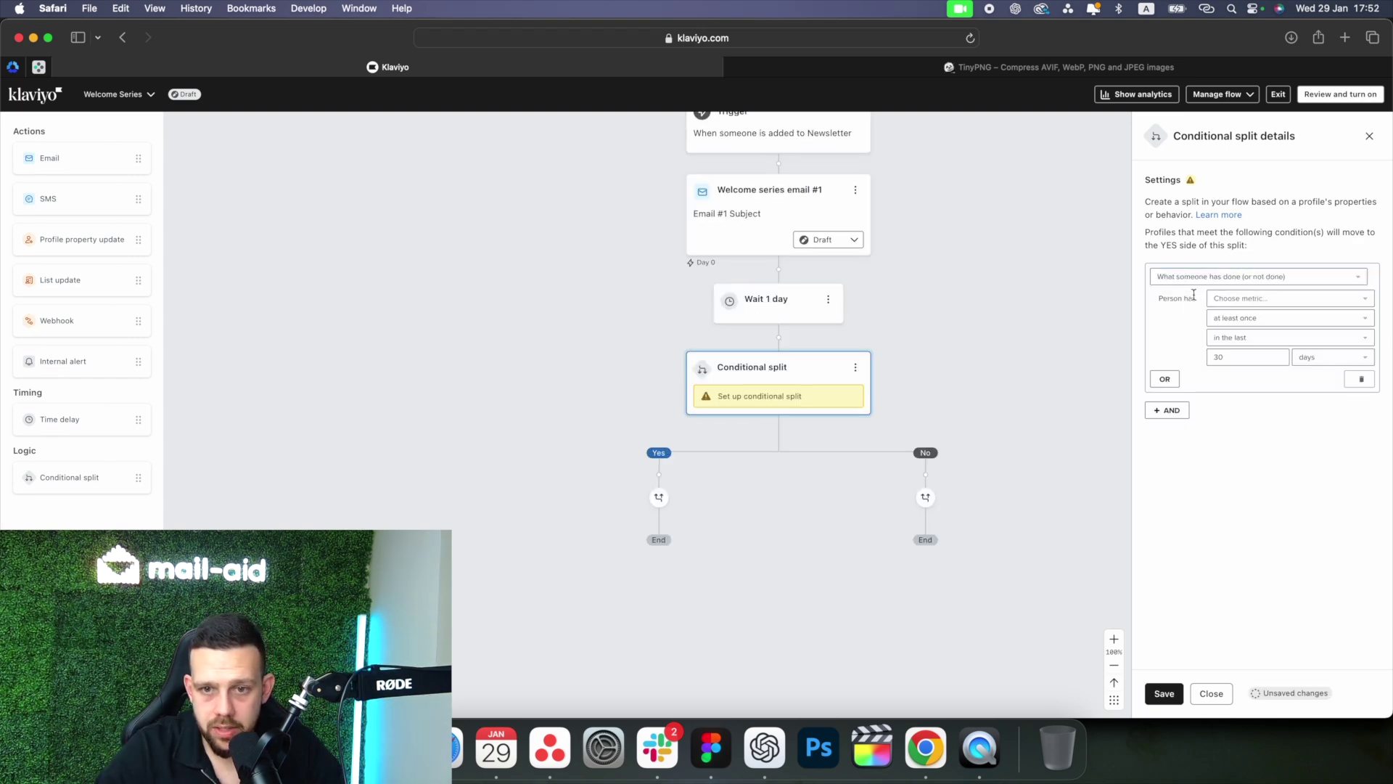
click(1239, 297)
text(o)
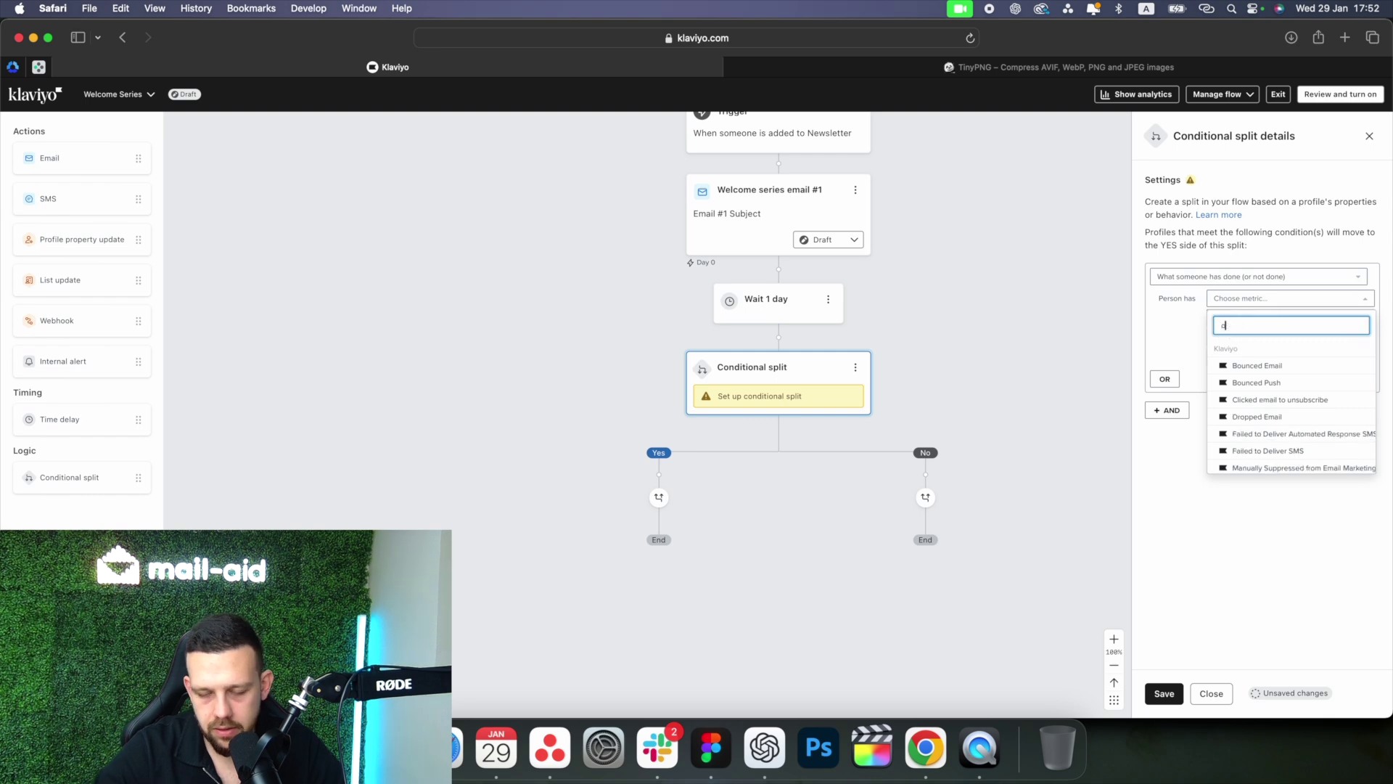
text(pen)
click(1255, 364)
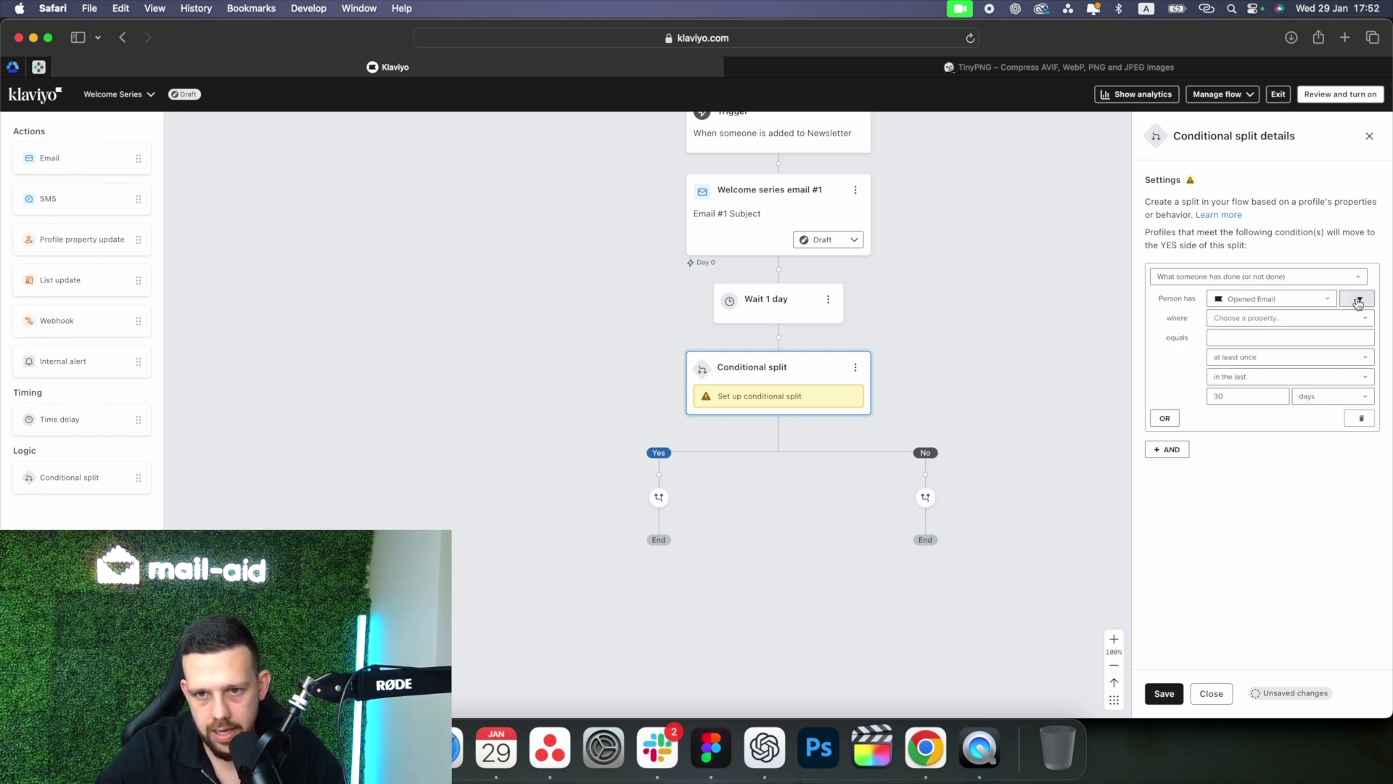
click(1267, 319)
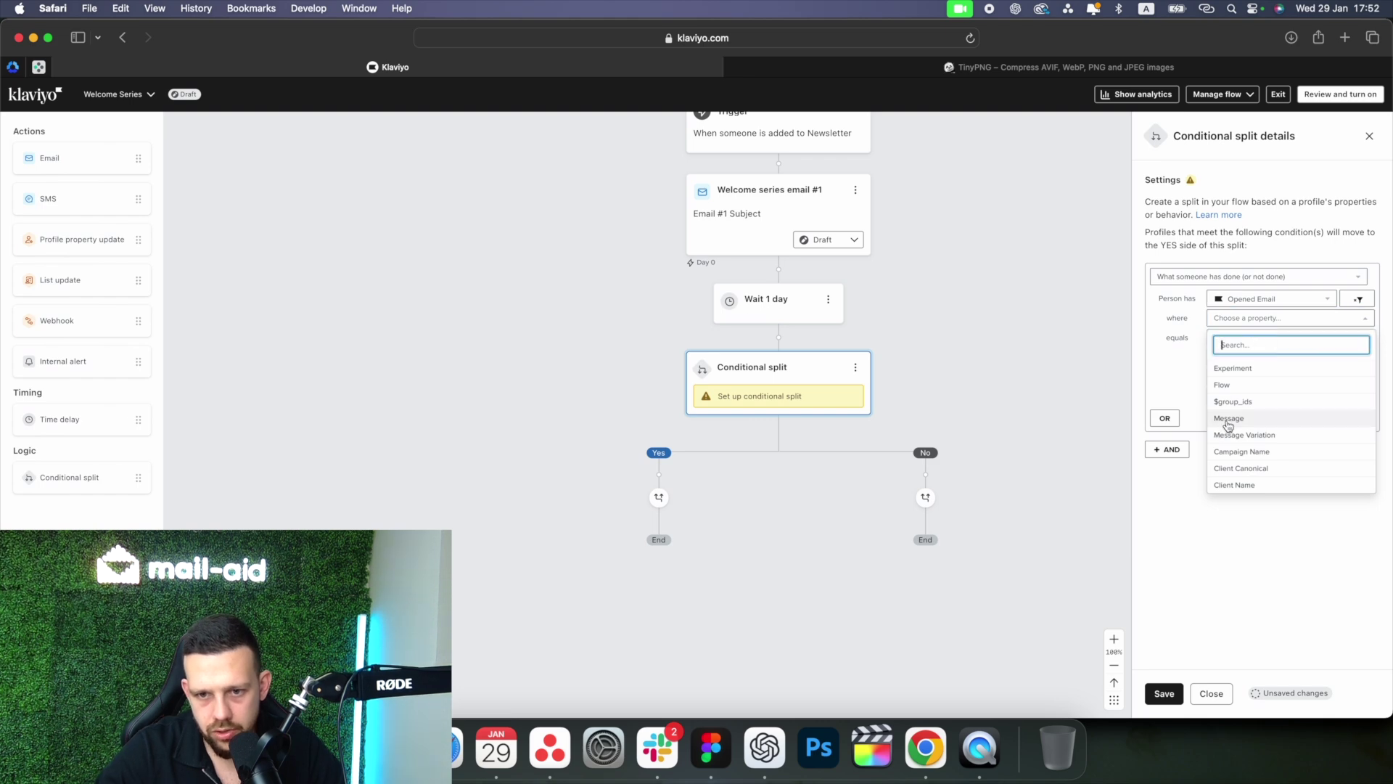
click(1255, 418)
click(1248, 338)
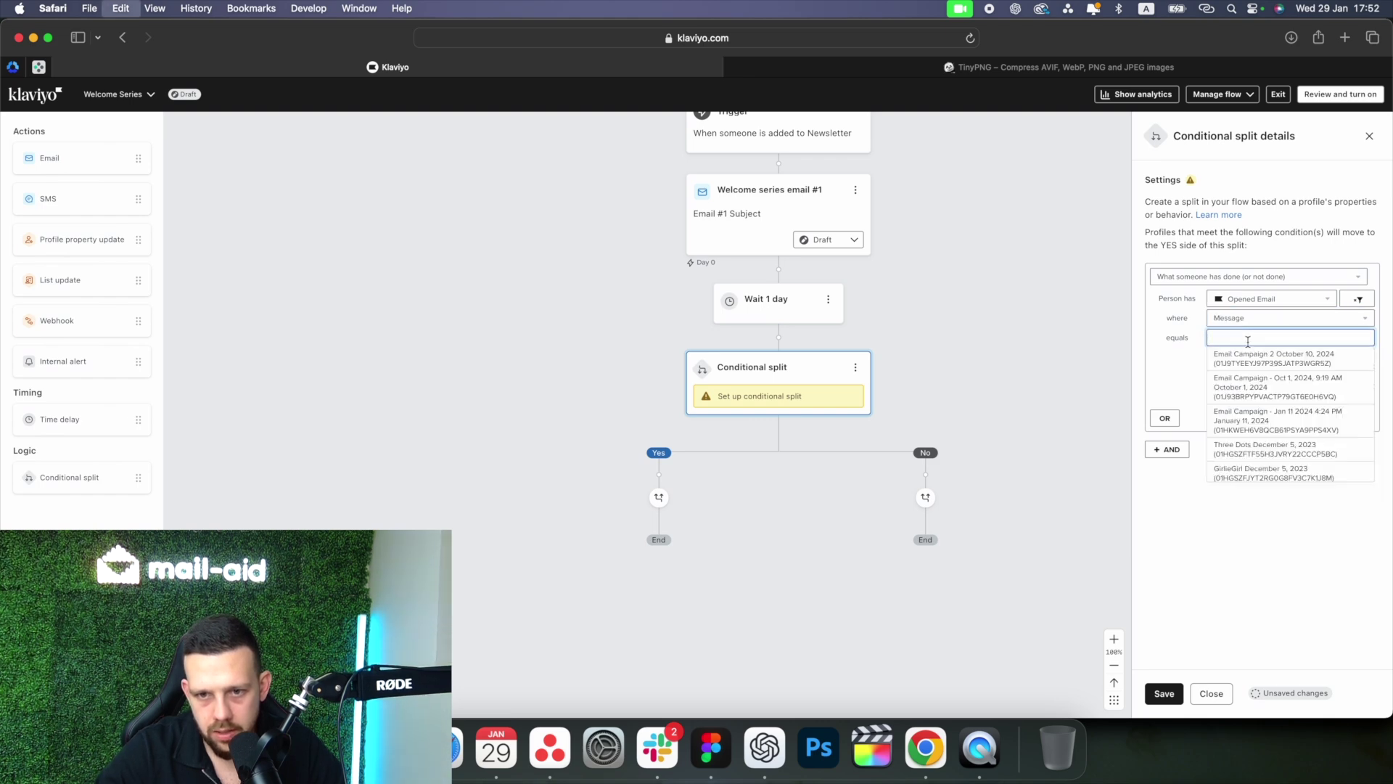
text(Welcome series email #1)
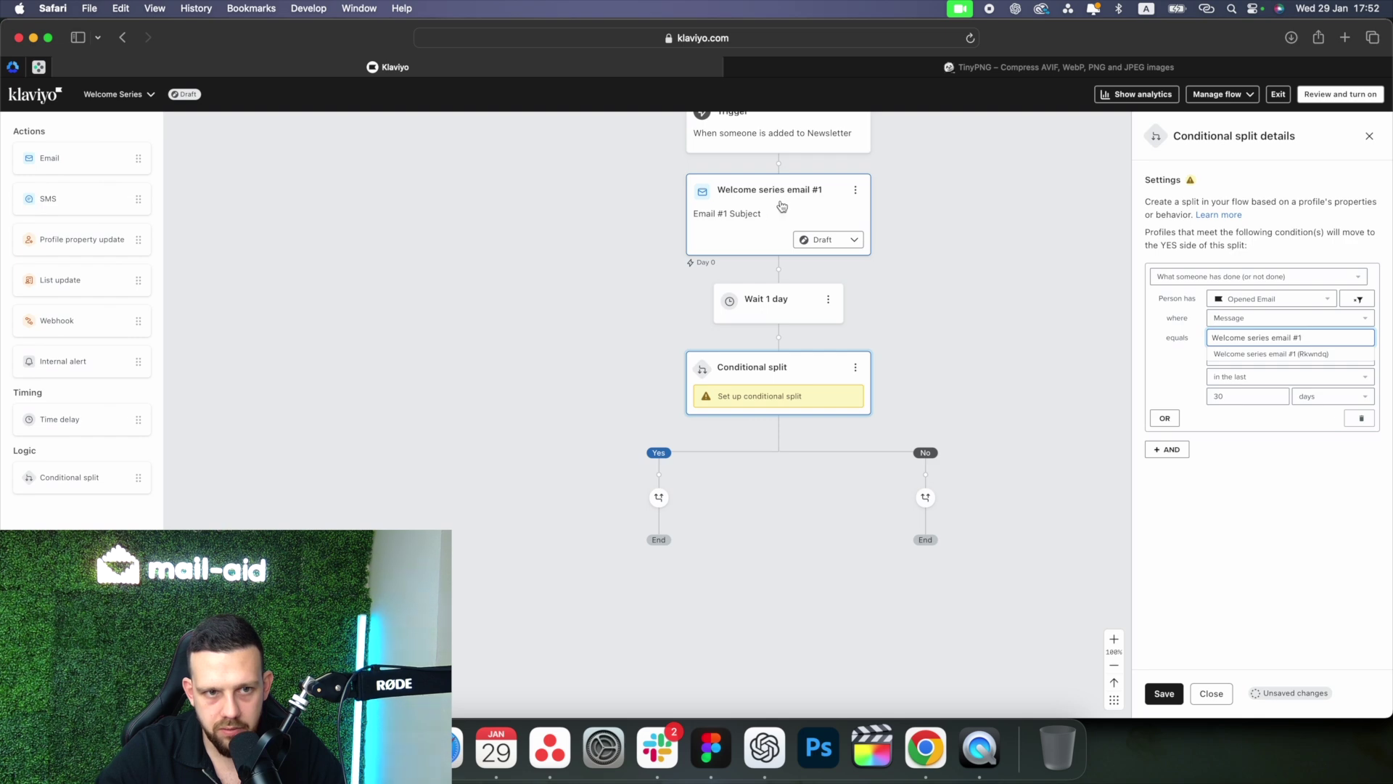
click(1233, 354)
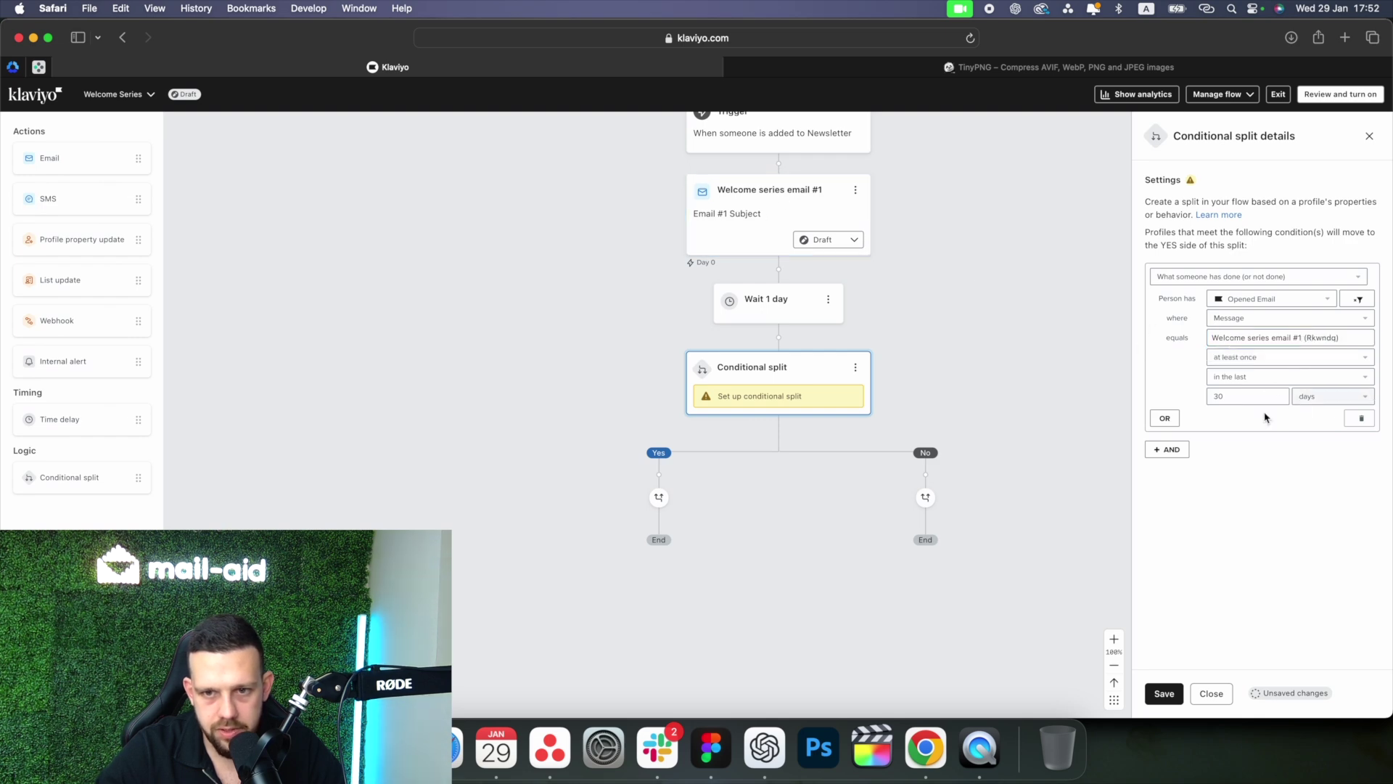
Require at least once since starting this flow, and save the split condition.
click(1255, 357)
click(1257, 377)
click(1260, 378)
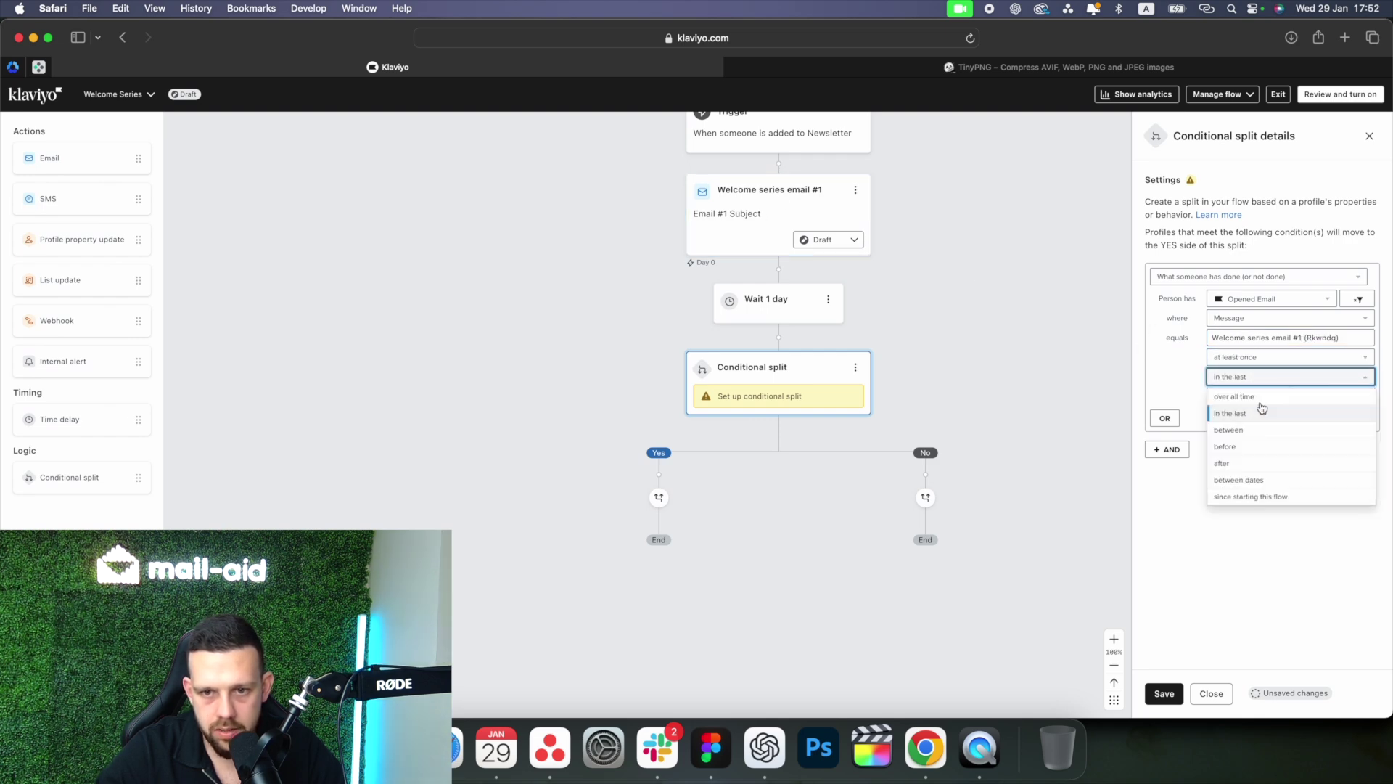
click(1243, 497)
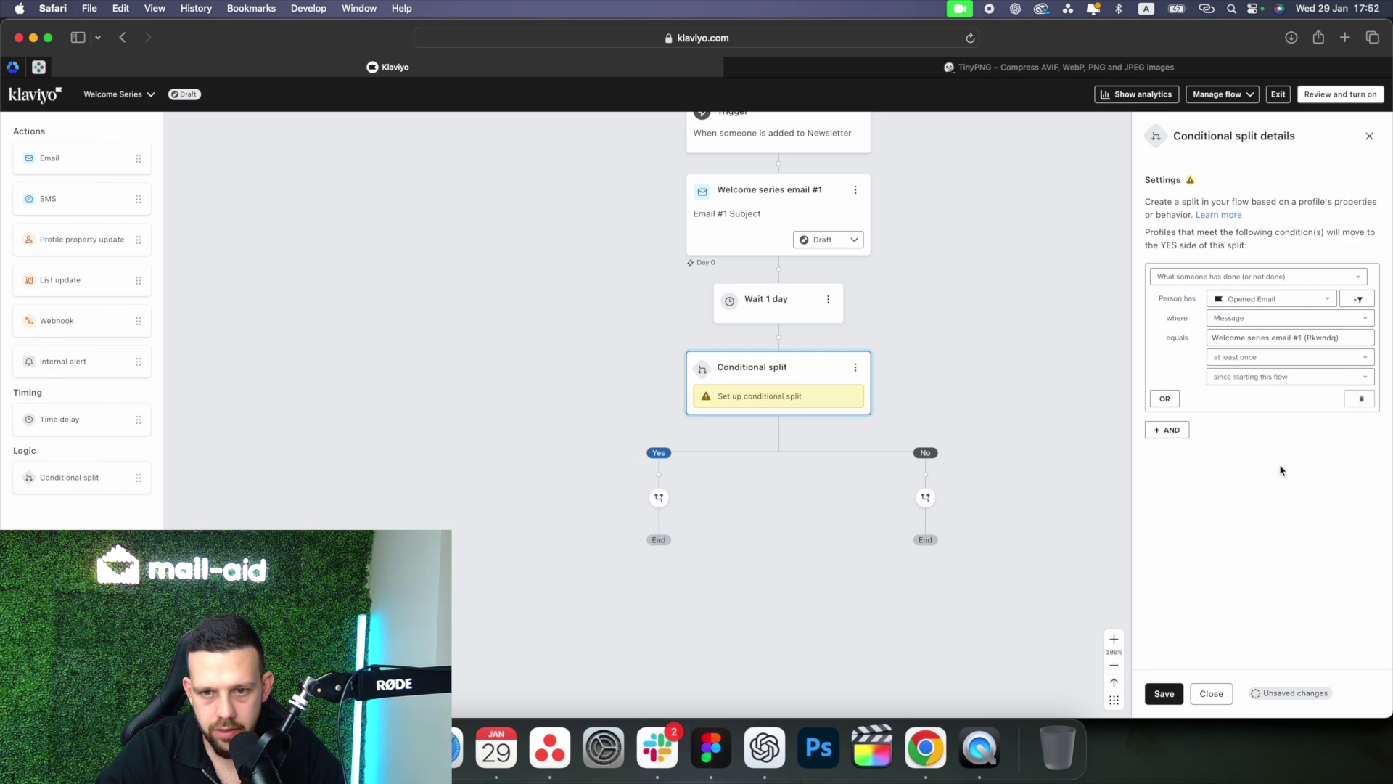
click(1173, 698)
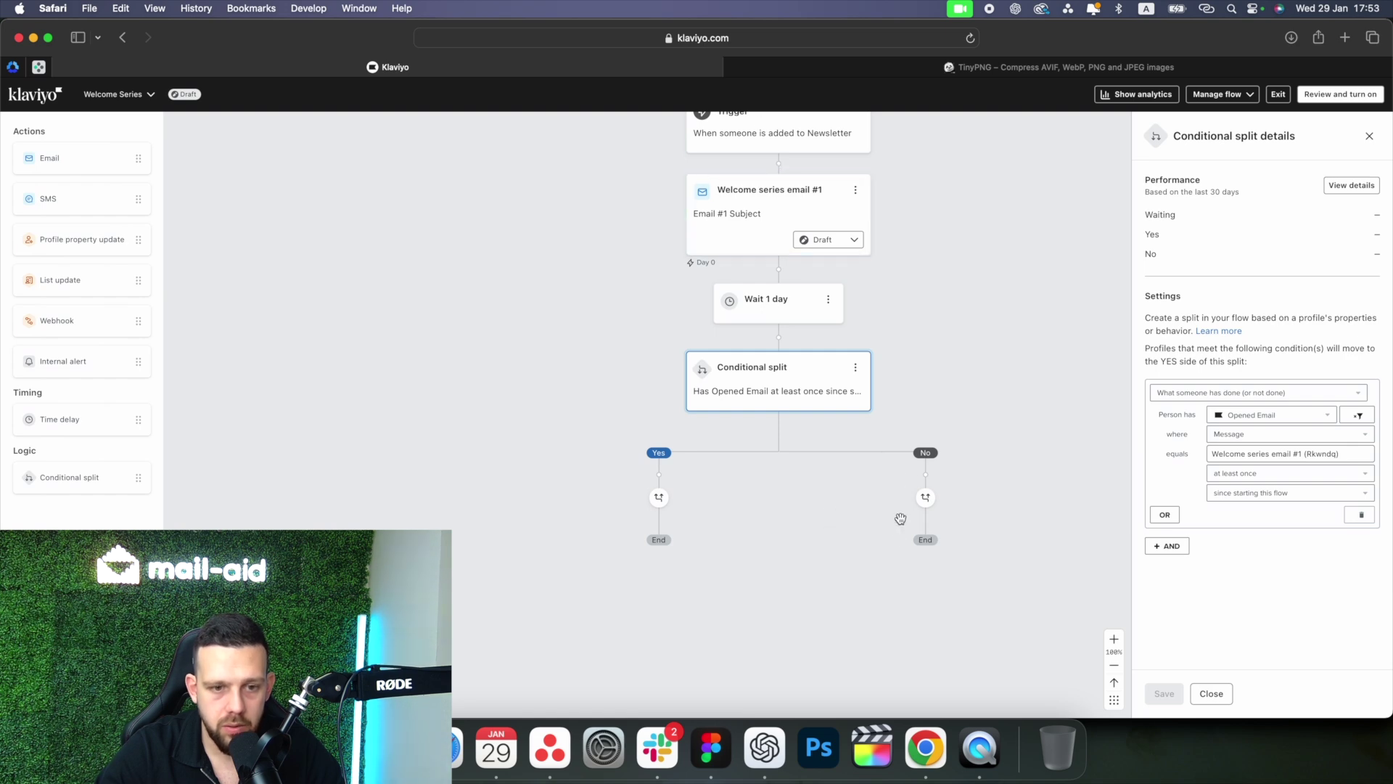
Clone the welcome email and move the copy onto the No branch.
click(855, 189)
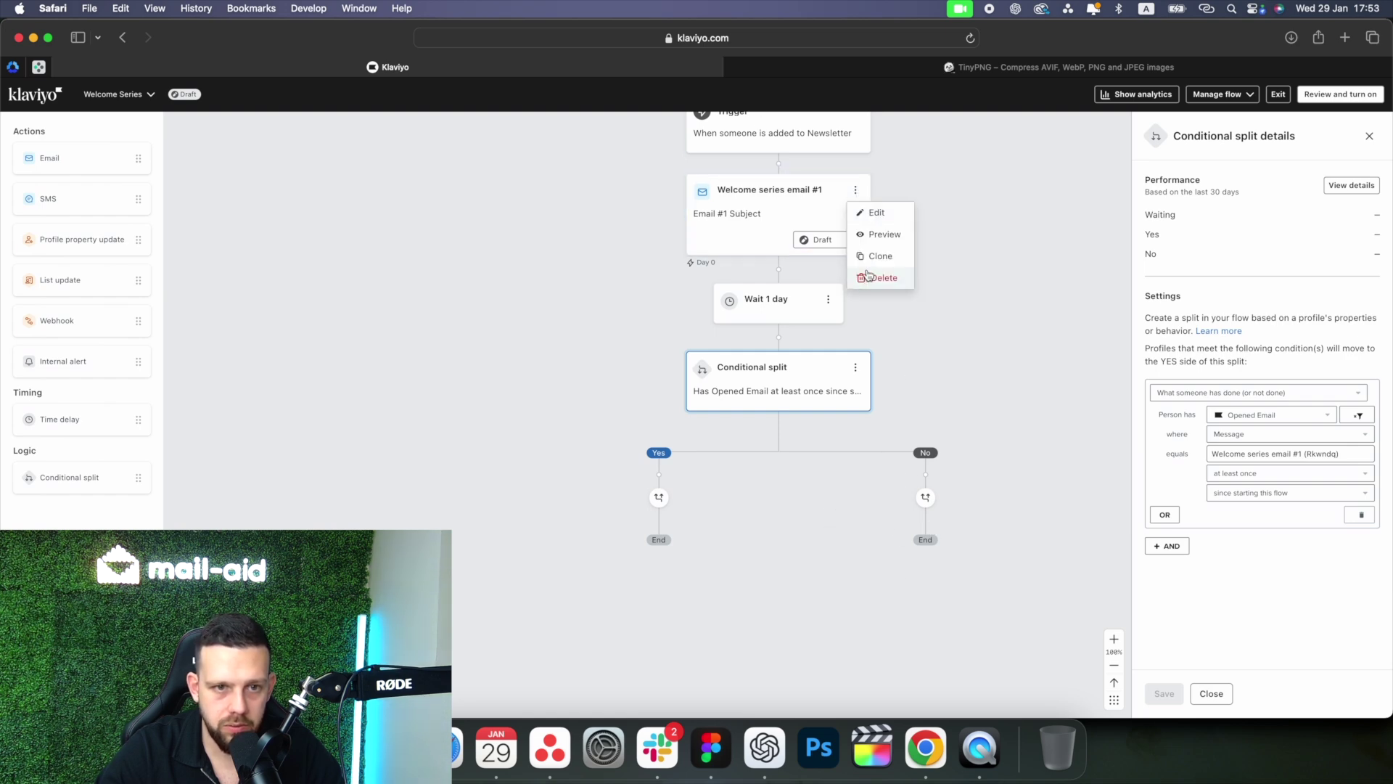
click(873, 257)
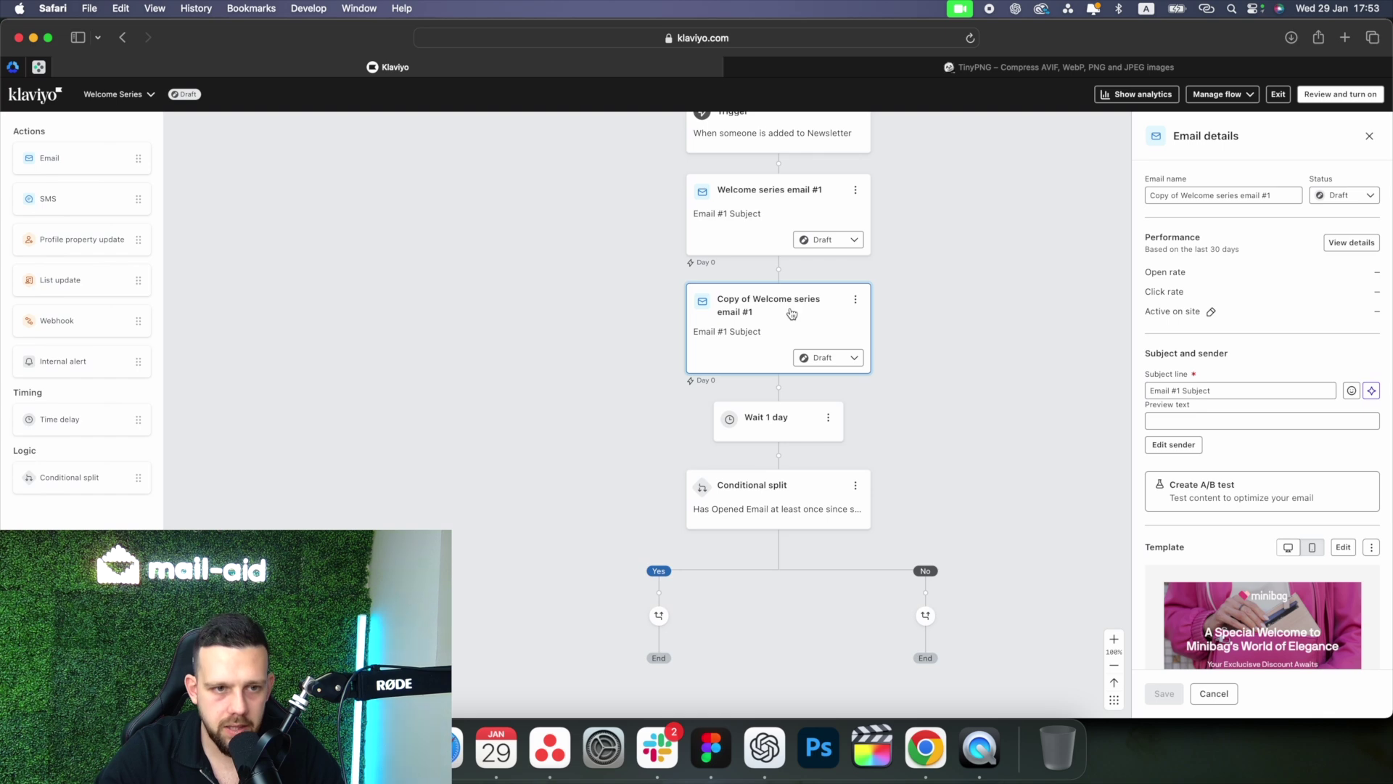
mouse_move(790, 311)
mouse_down()
mouse_move(958, 574)
mouse_move(936, 604)
mouse_up()
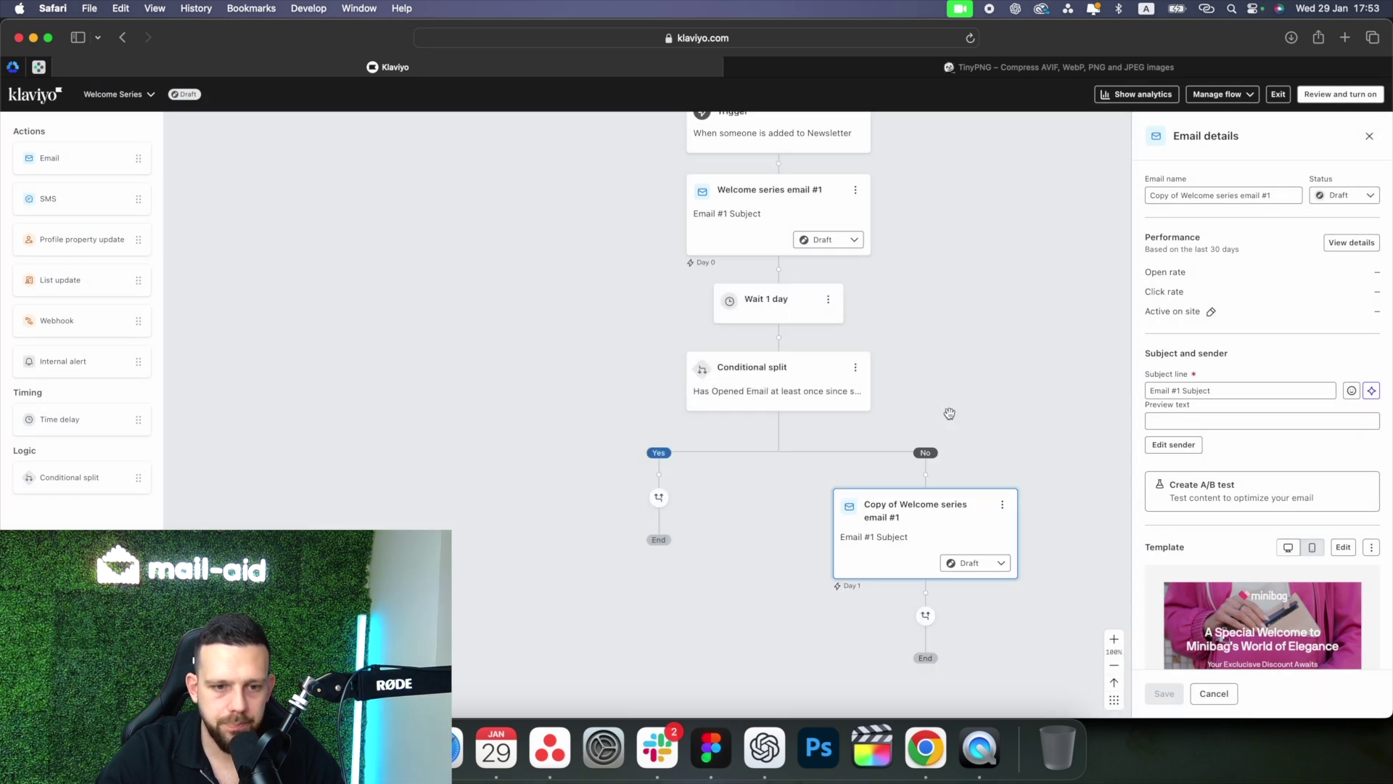
Rename the copy to 'Welcome series email #1 (second chance)' and save it.
drag(1182, 195, 1101, 196)
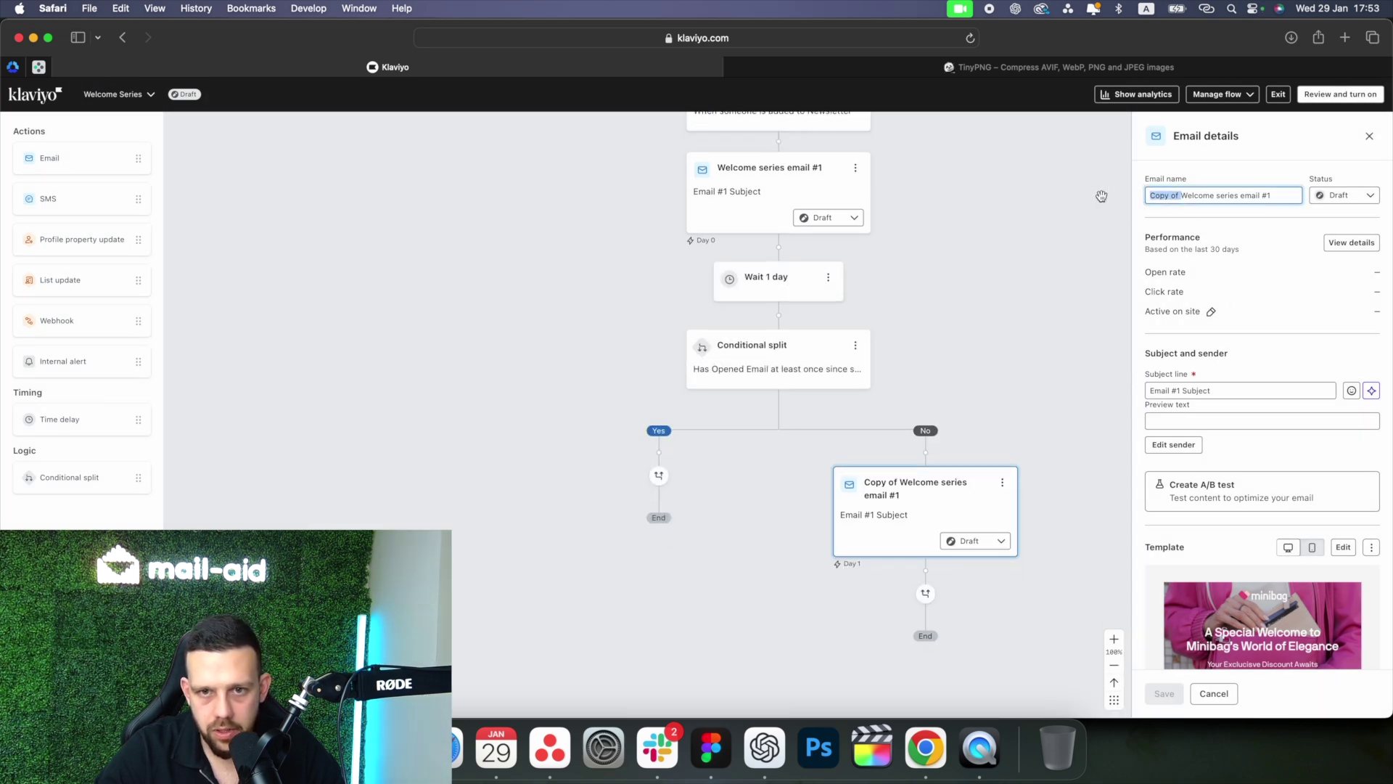
key(BackSpace)
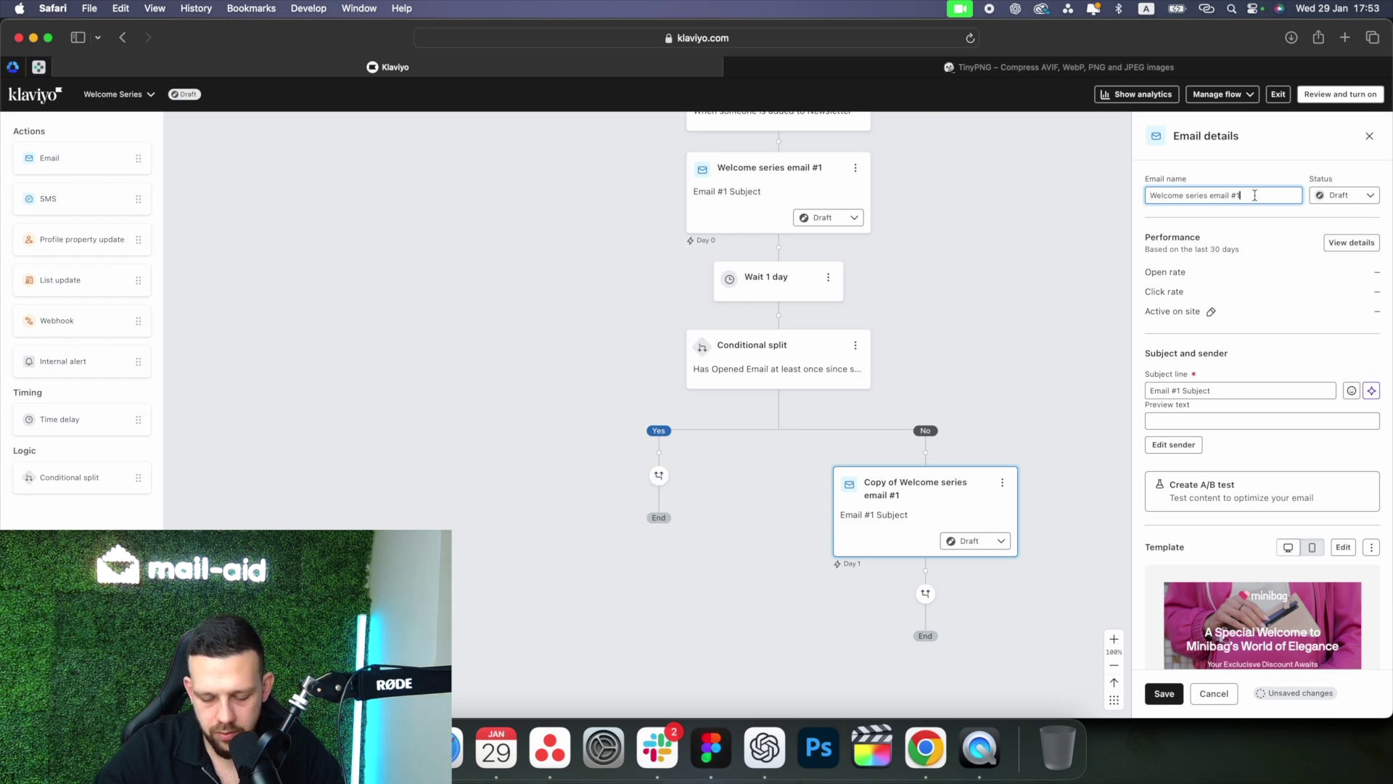
text((second)
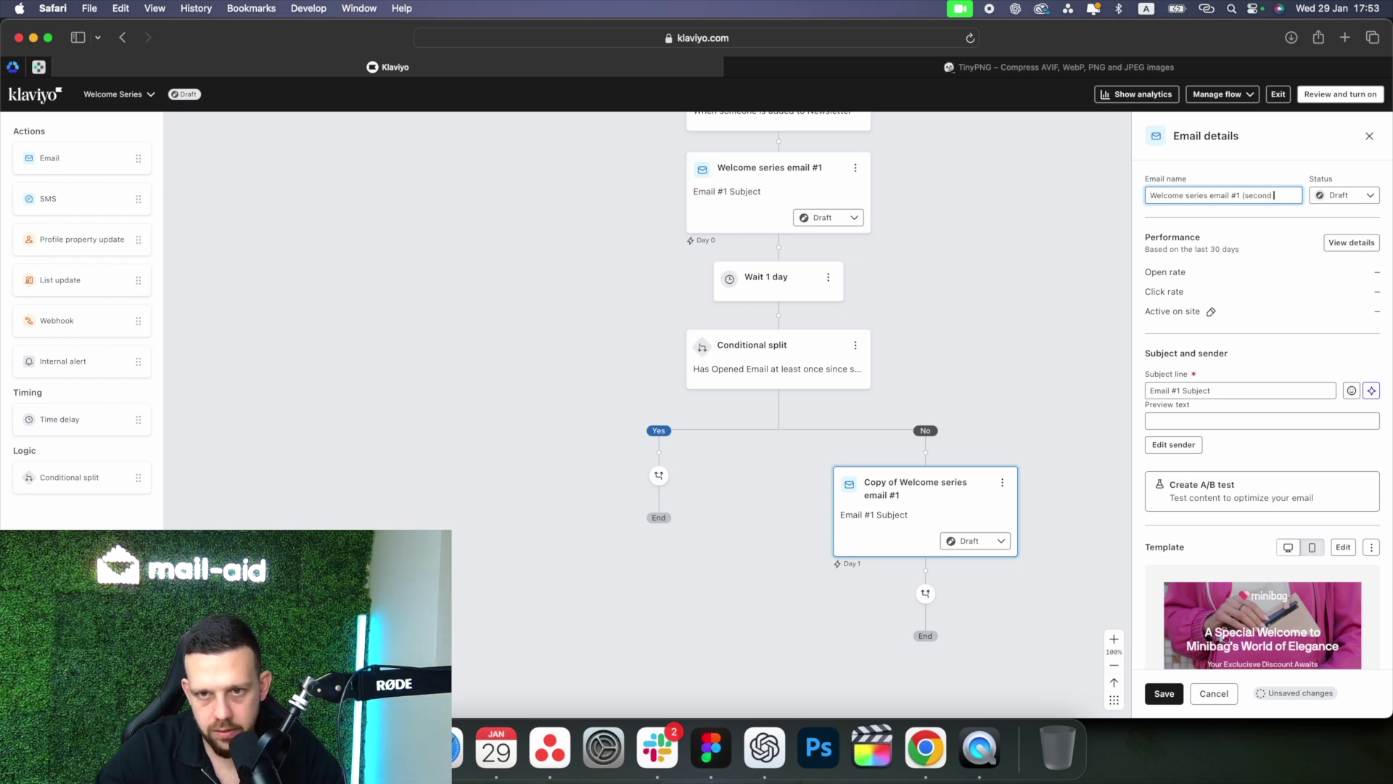
text( chance))
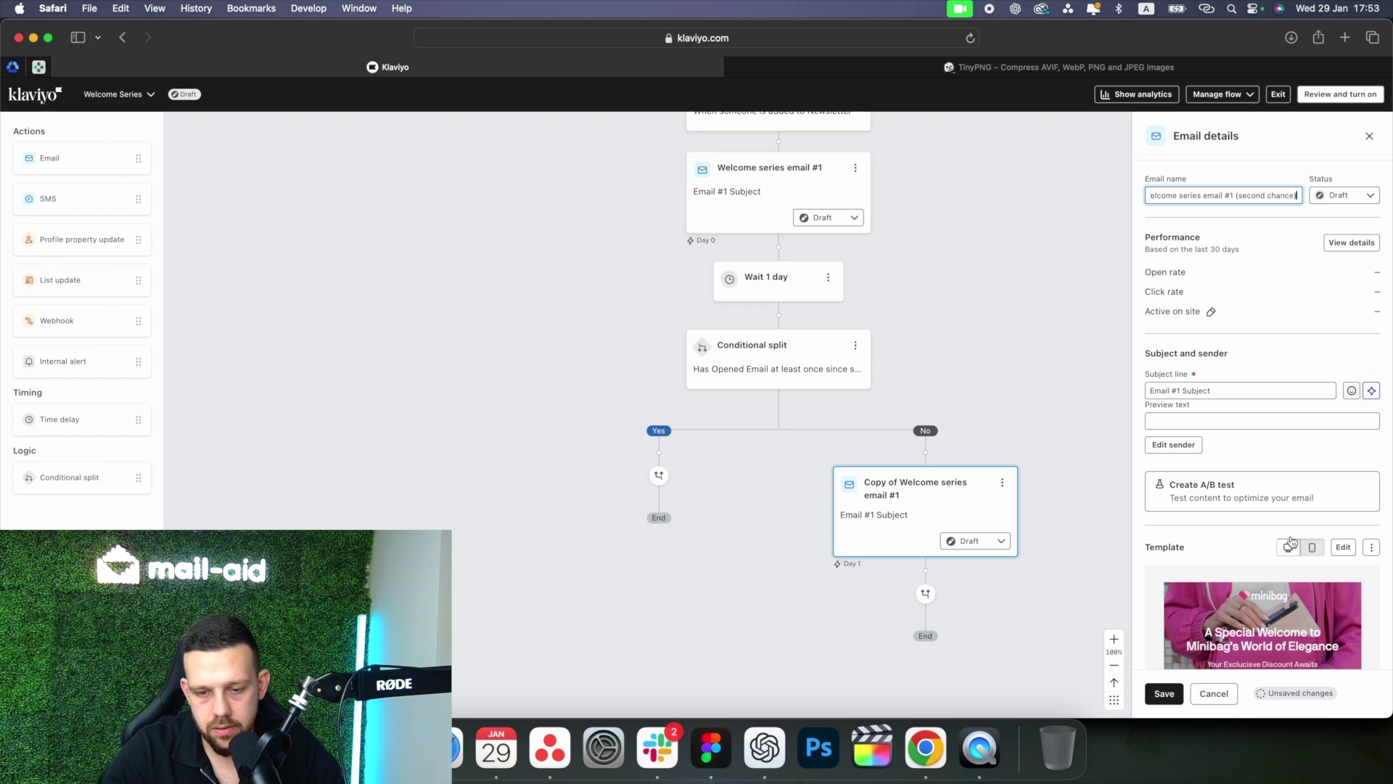
click(1163, 693)
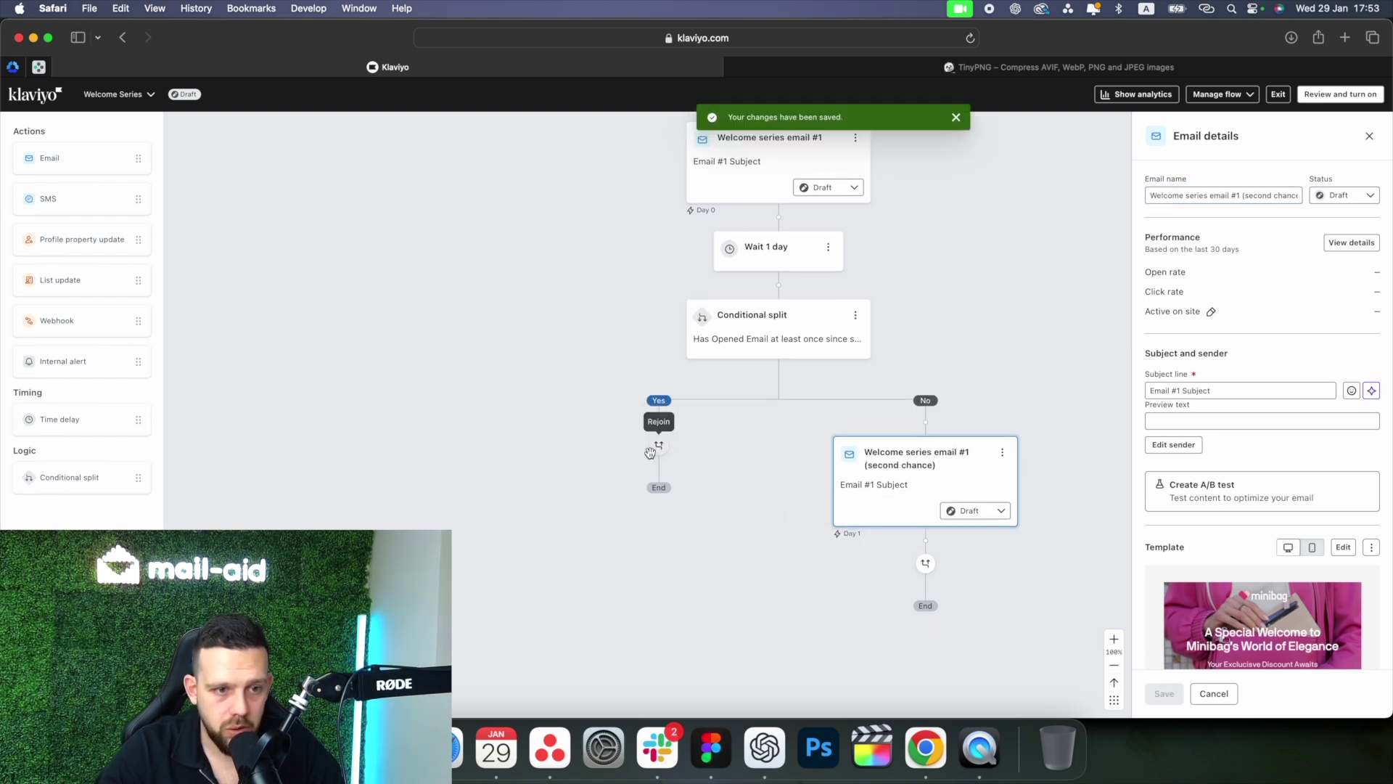
Clone the second-chance email and move the copy onto the Yes branch.
scroll(661, 471, down, 3)
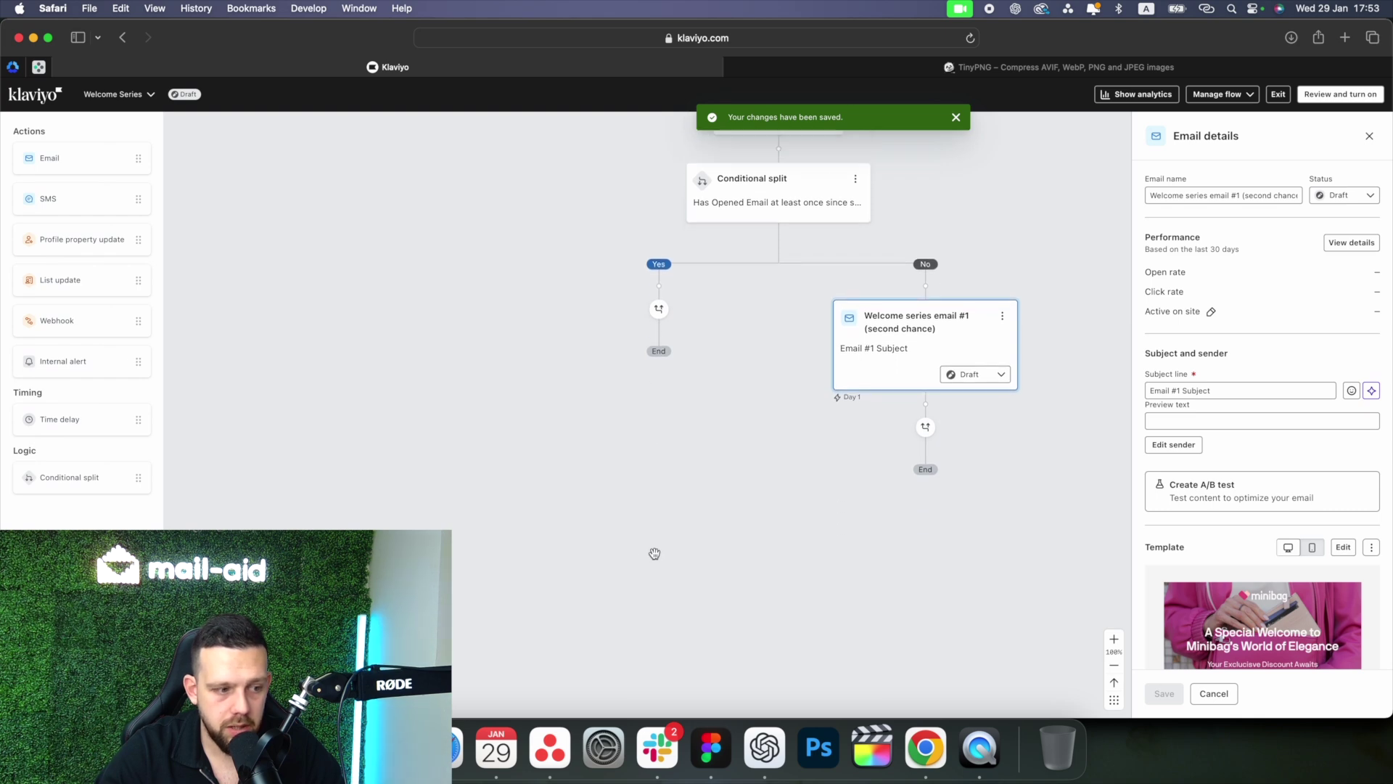
click(1003, 295)
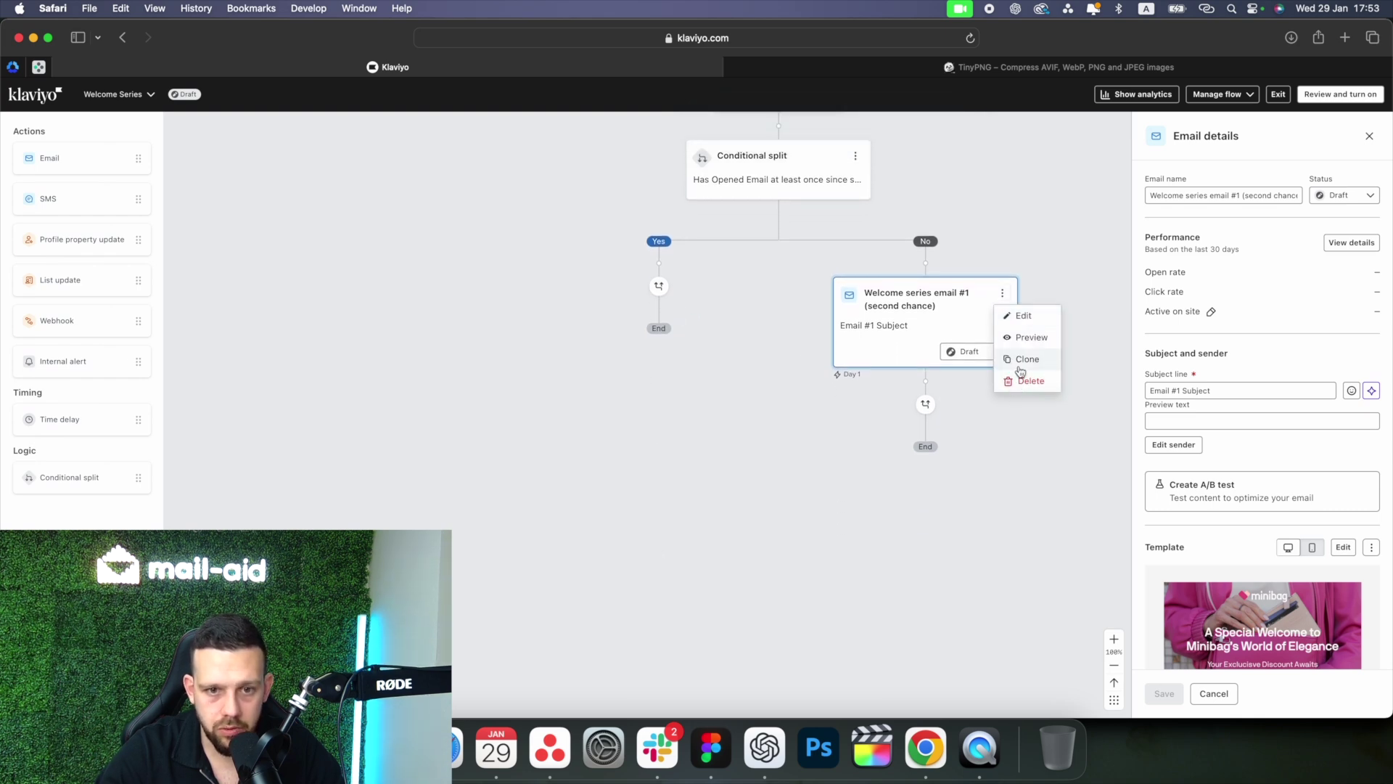
click(1023, 359)
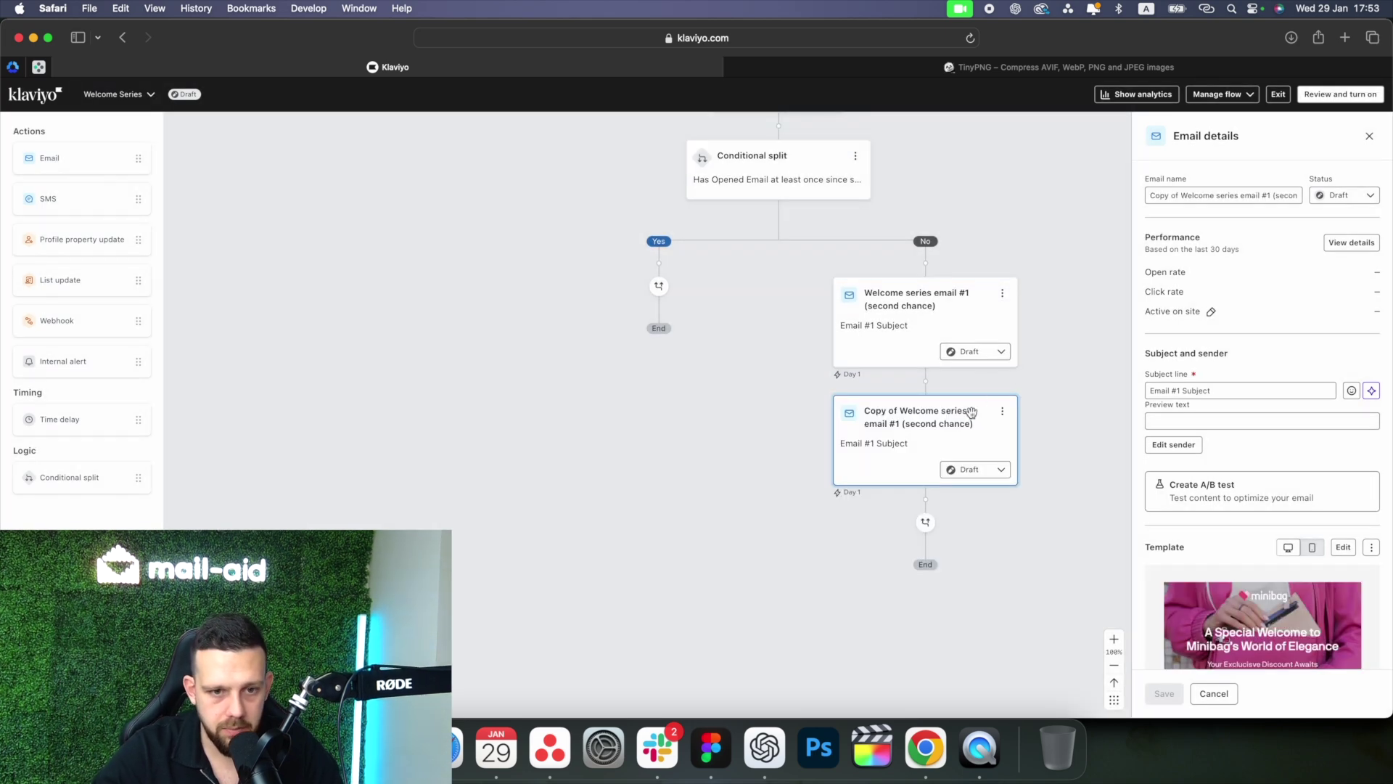
drag(971, 412, 610, 258)
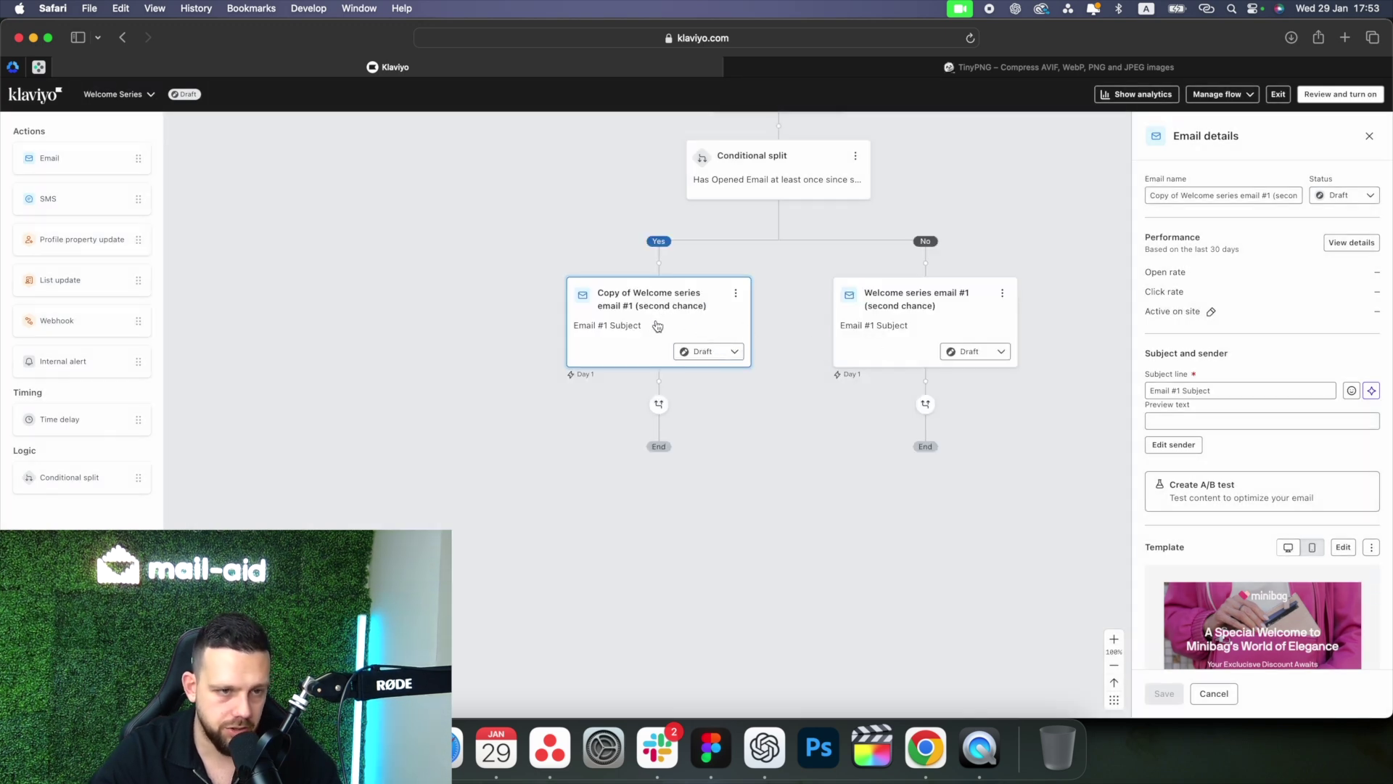
Rejoin the No branch into the Yes branch above the copied email.
scroll(658, 325, up, 5)
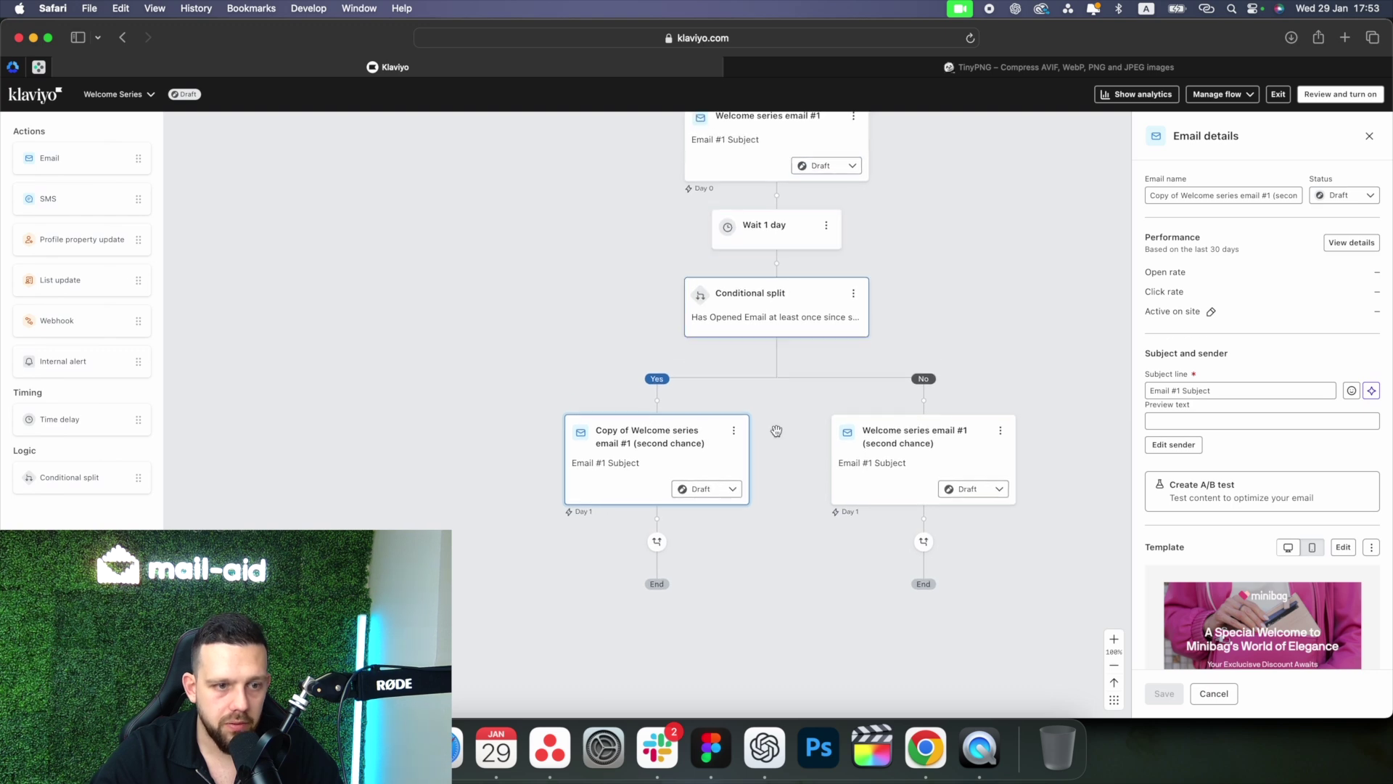
scroll(777, 431, down, 2)
drag(925, 500, 637, 328)
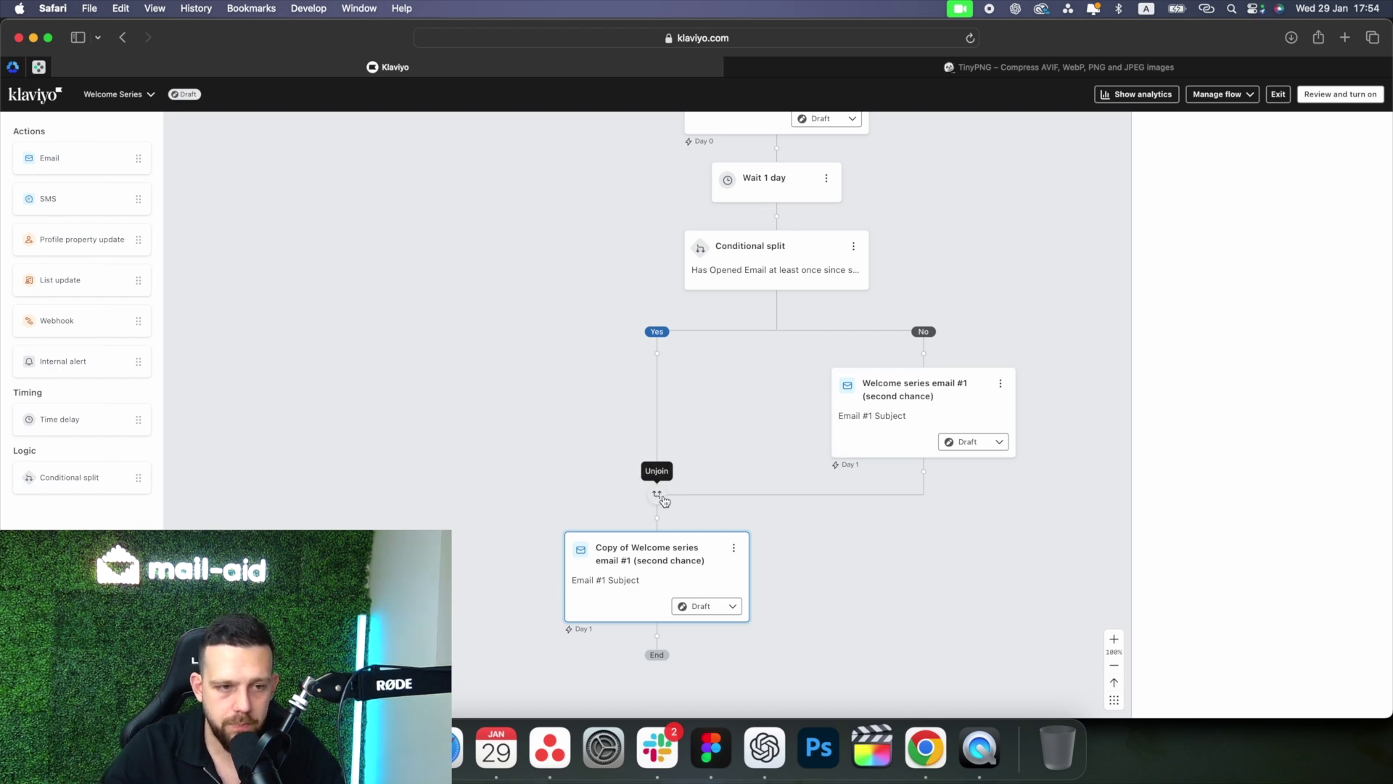
scroll(663, 501, down, 1)
Add 1-day time delays after the No-branch email and after the merged copy email, saving each.
drag(84, 419, 941, 421)
click(1219, 217)
text(1)
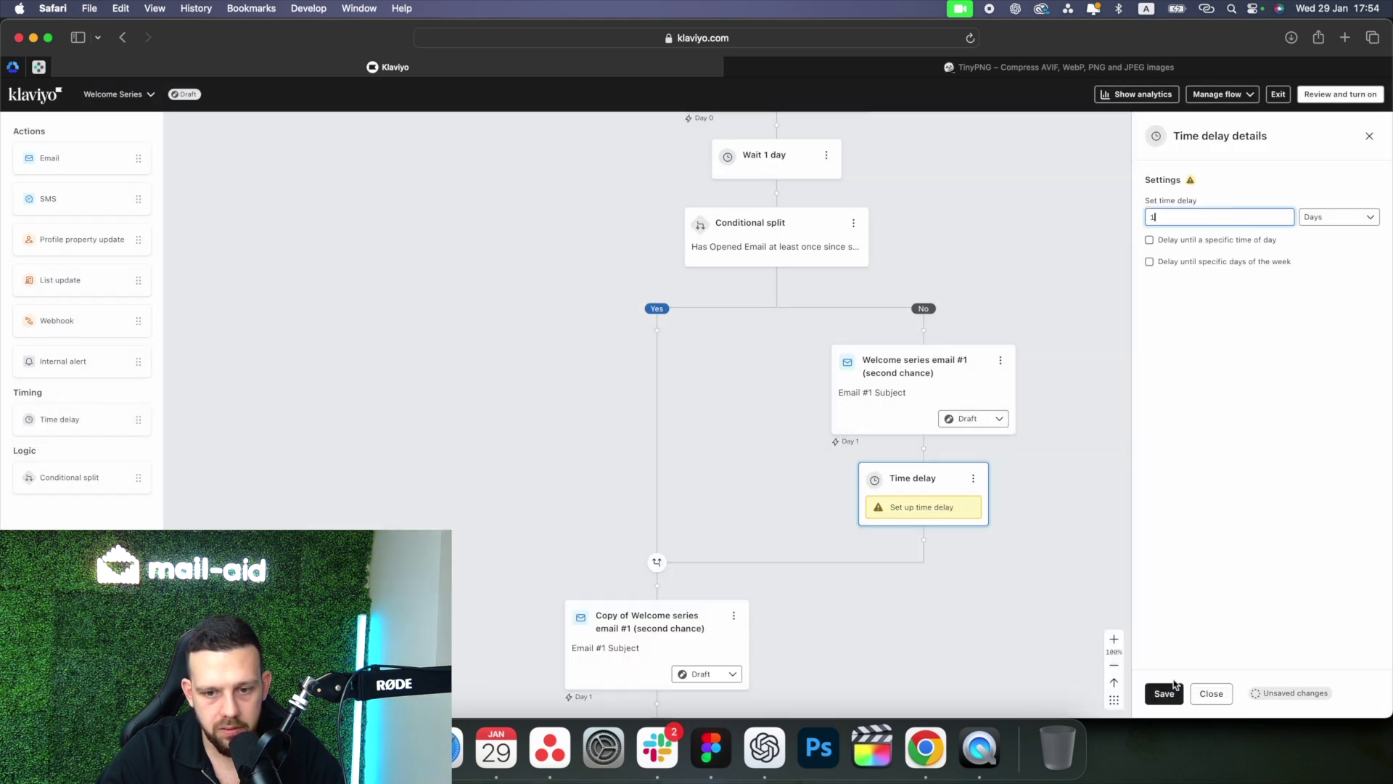
click(1163, 692)
scroll(762, 290, up, 5)
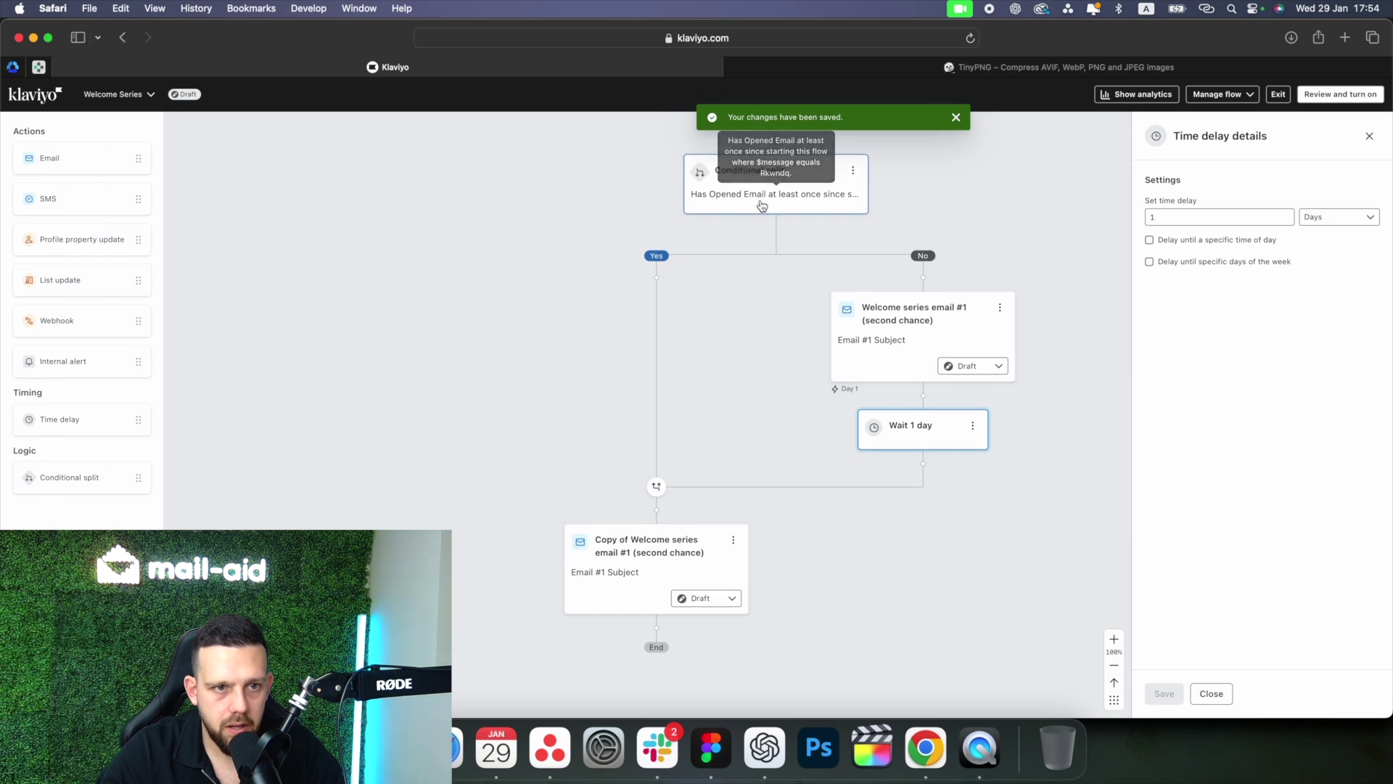
scroll(803, 237, down, 2)
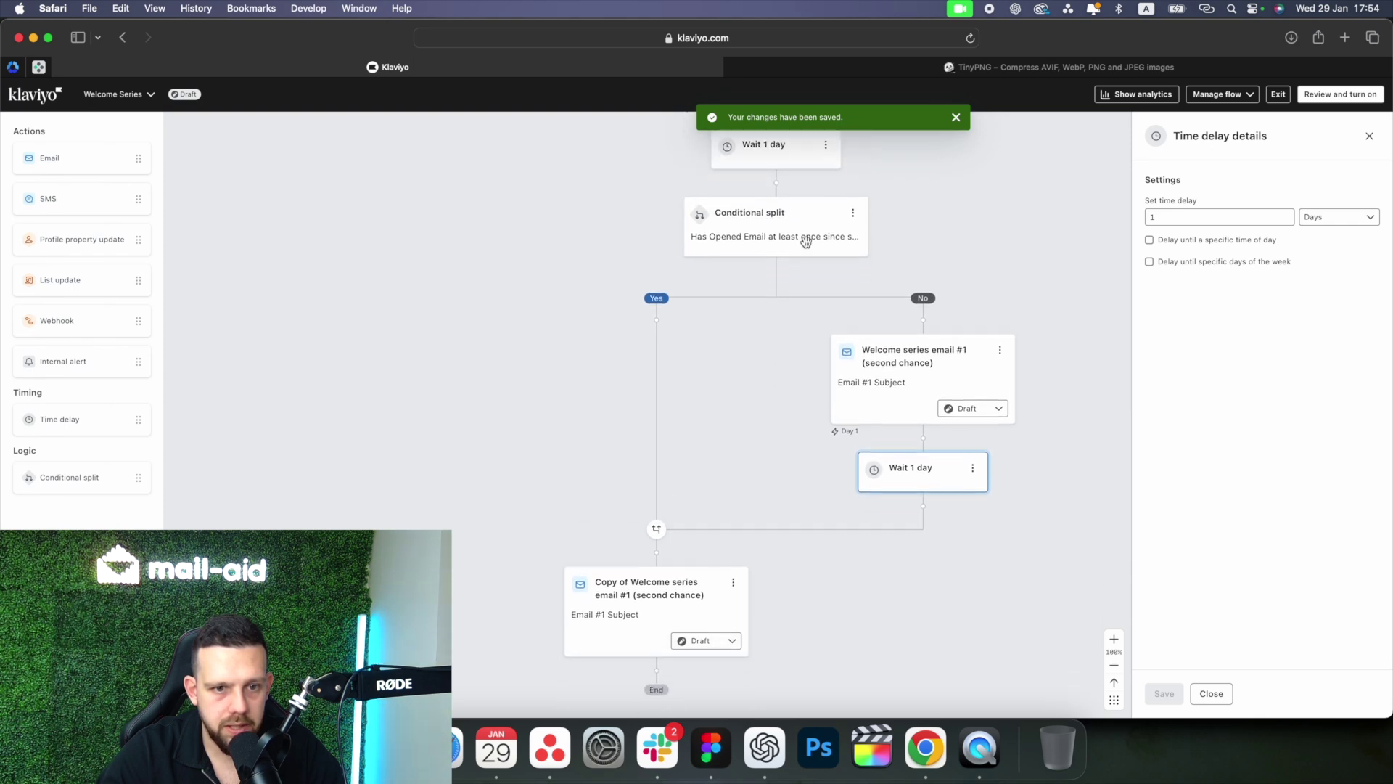
scroll(670, 610, down, 4)
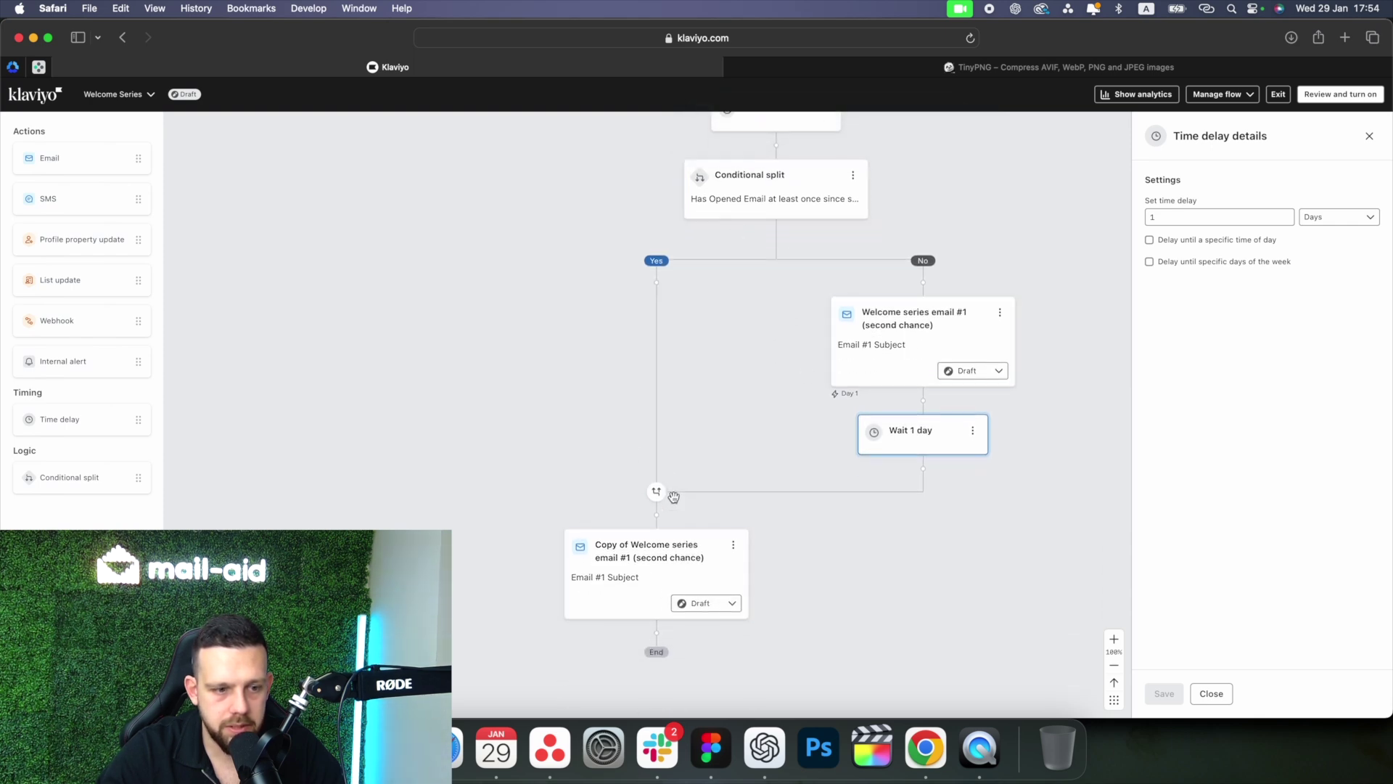
drag(83, 419, 661, 502)
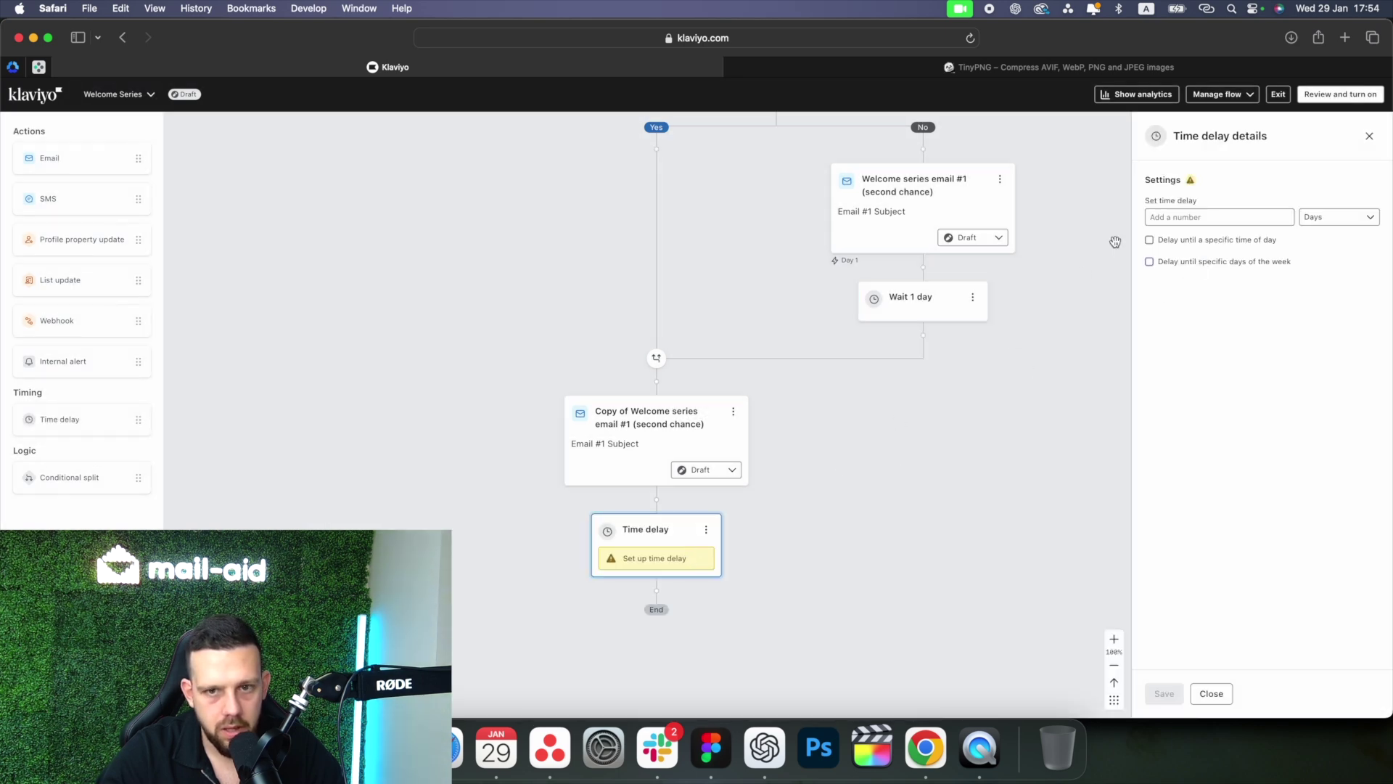
text(1)
click(1164, 693)
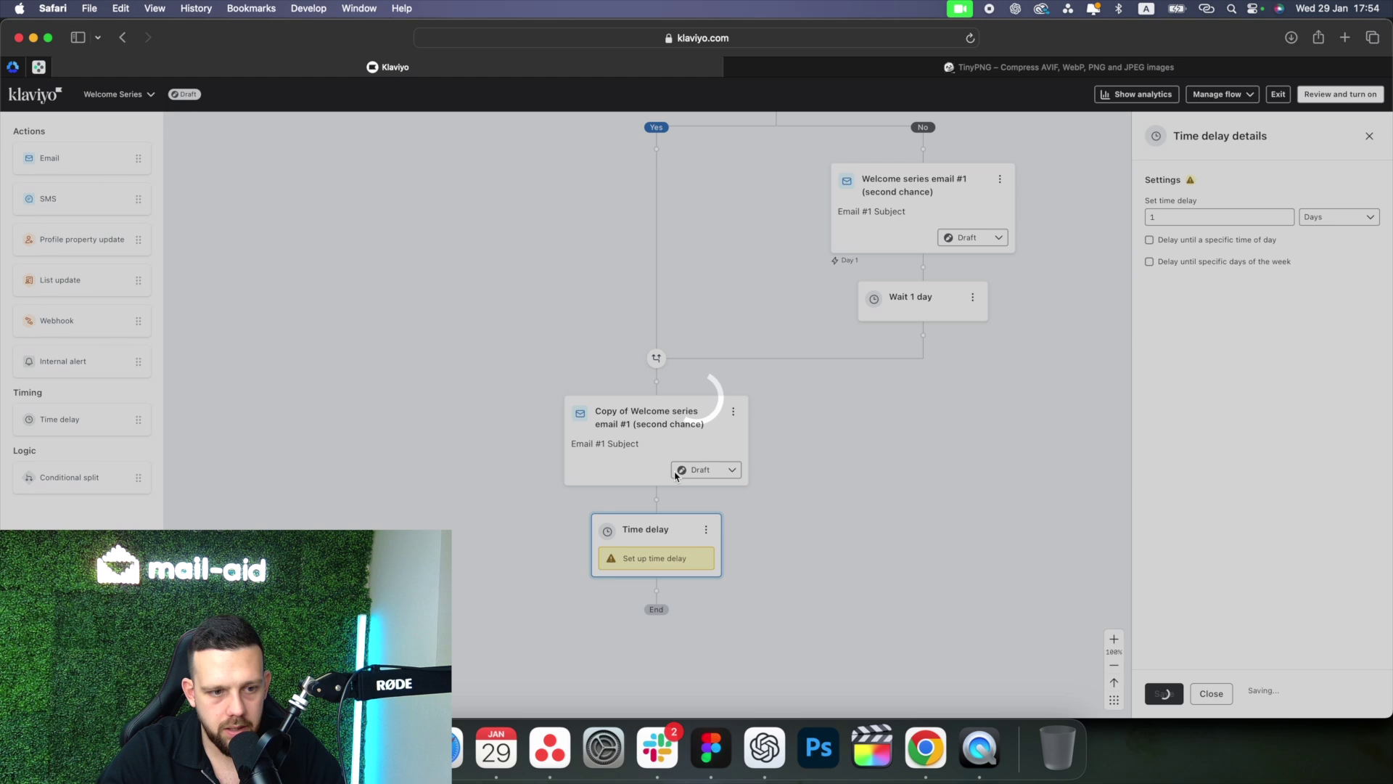
Clone the merged copy email and place the clone after the one-day wait.
scroll(676, 472, down, 2)
scroll(676, 476, down, 1)
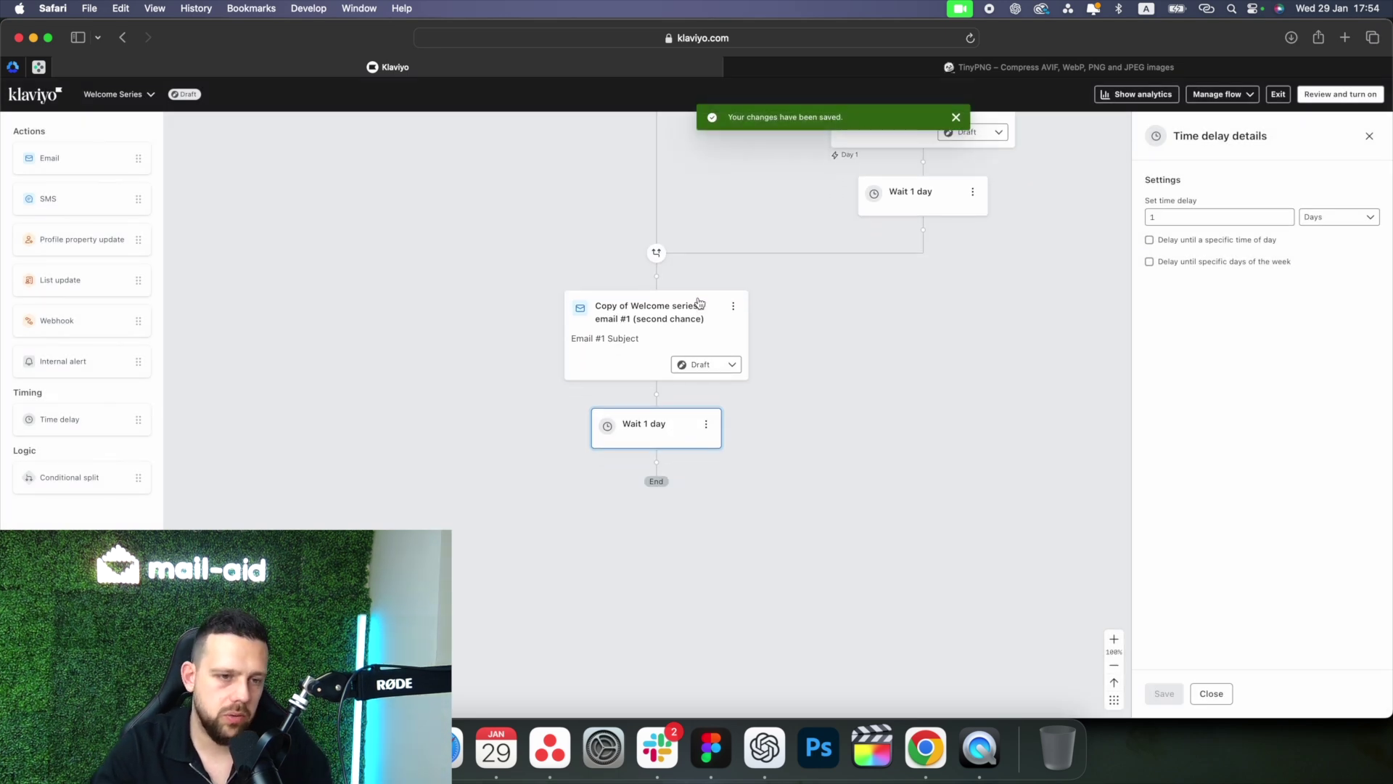
click(733, 306)
click(777, 392)
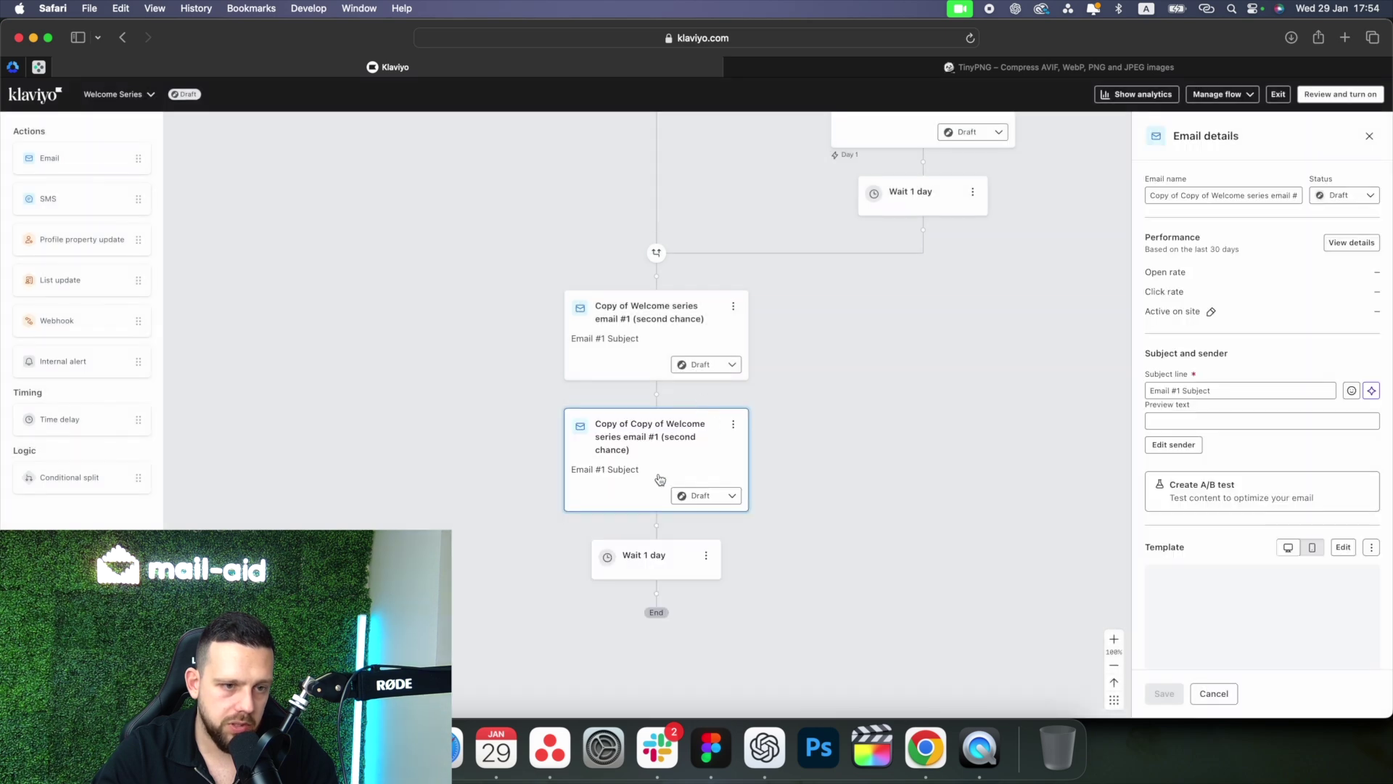
drag(660, 479, 660, 596)
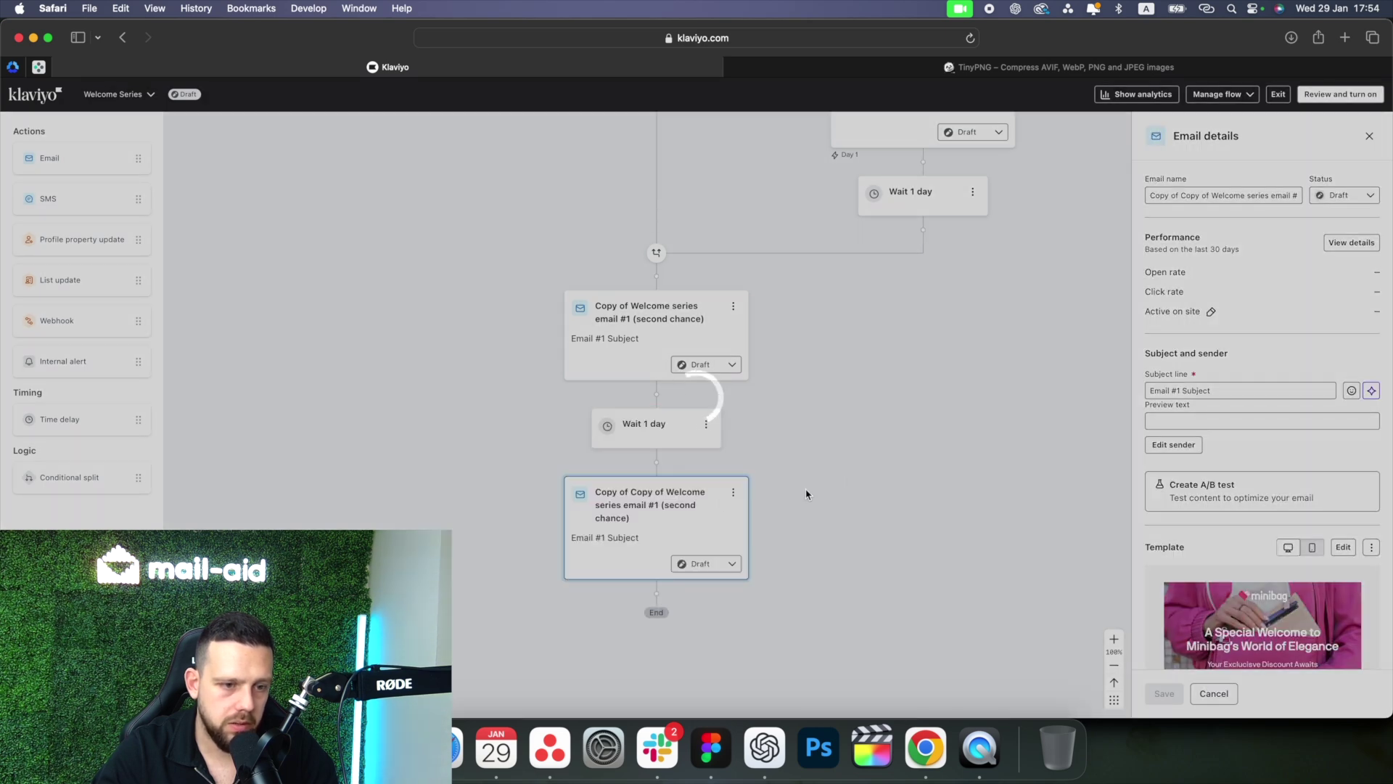
click(1113, 665)
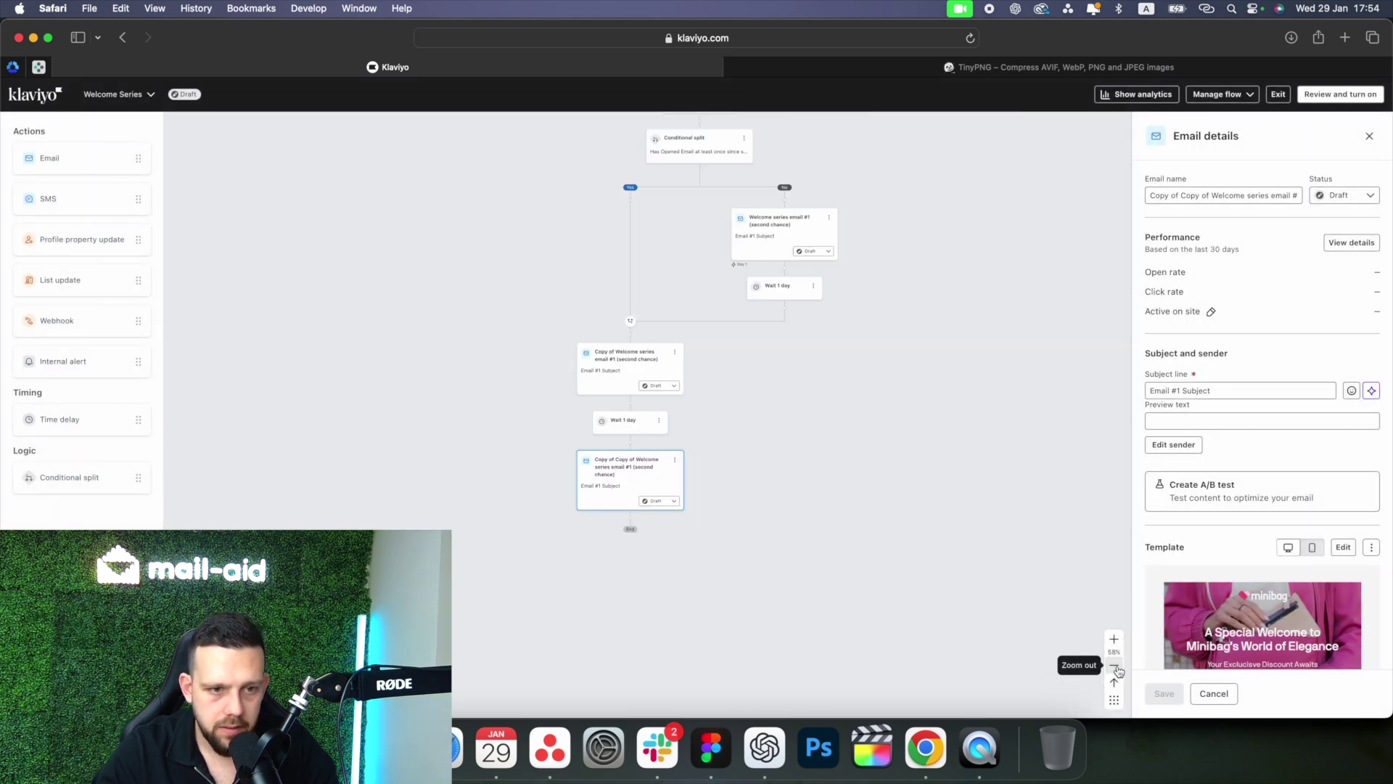
scroll(817, 353, up, 3)
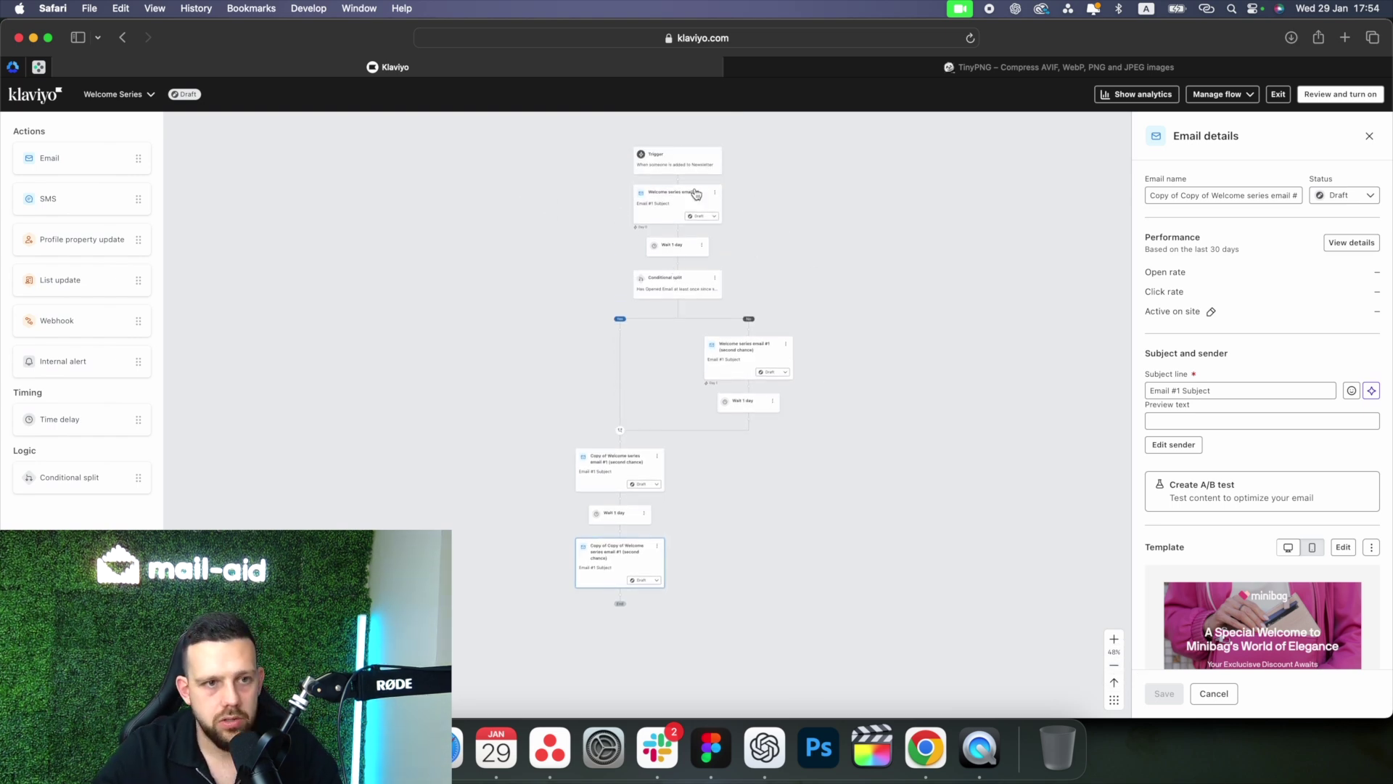
drag(686, 190, 691, 198)
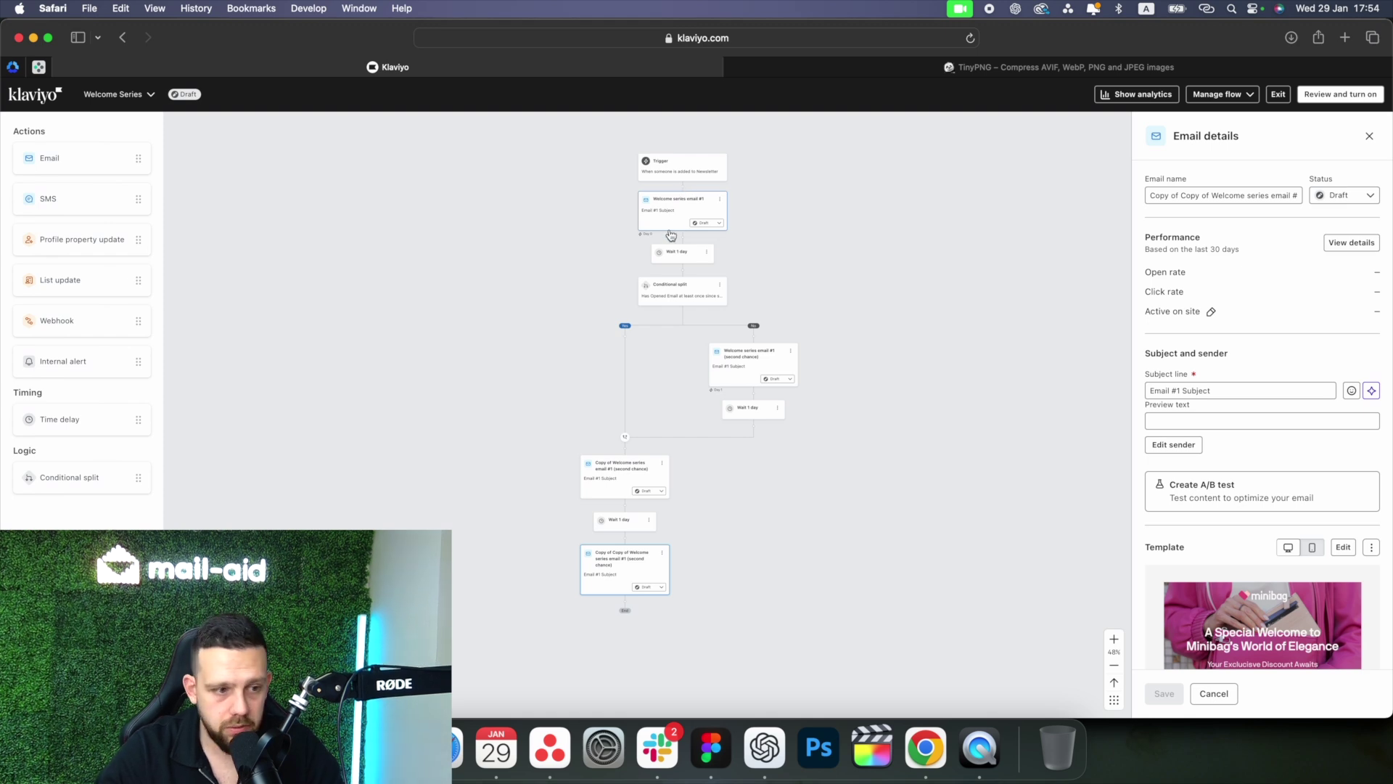
click(1114, 638)
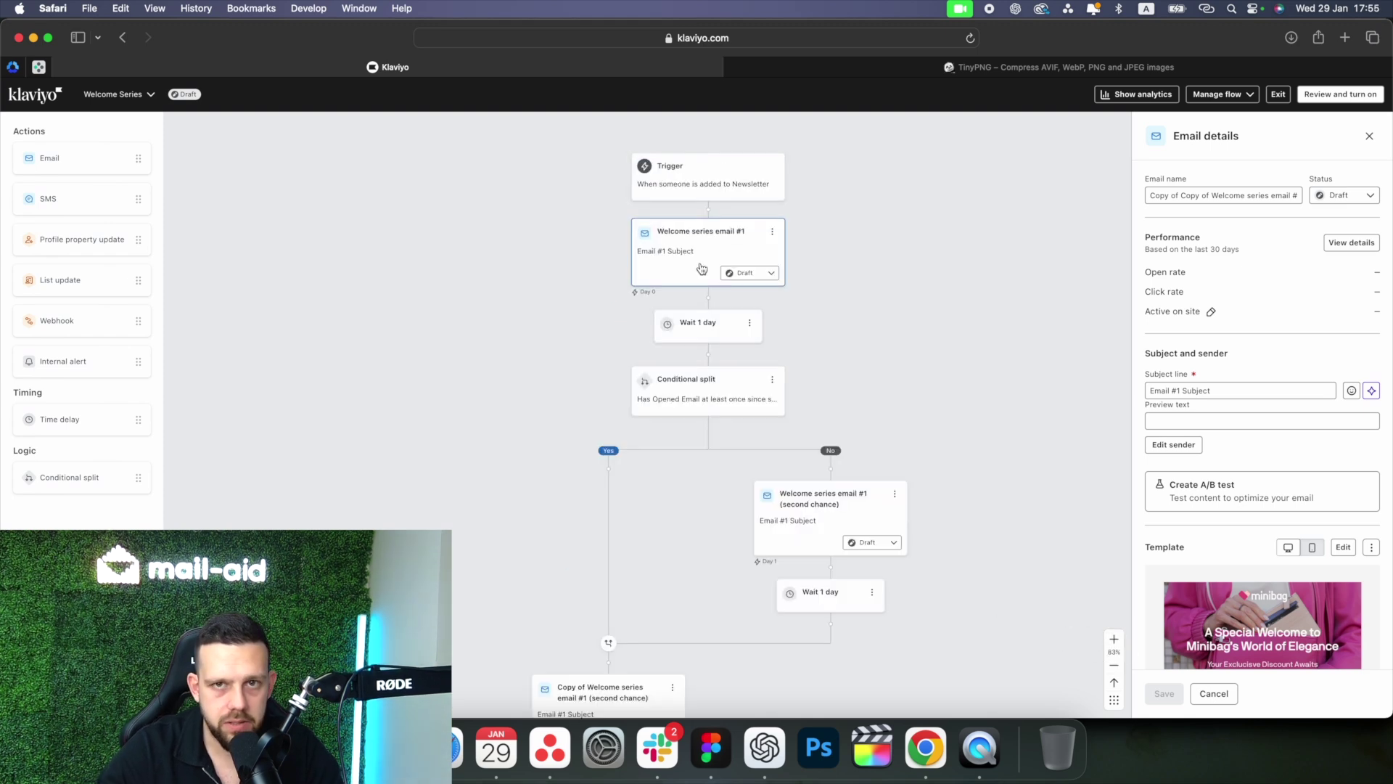
scroll(725, 232, up, 1)
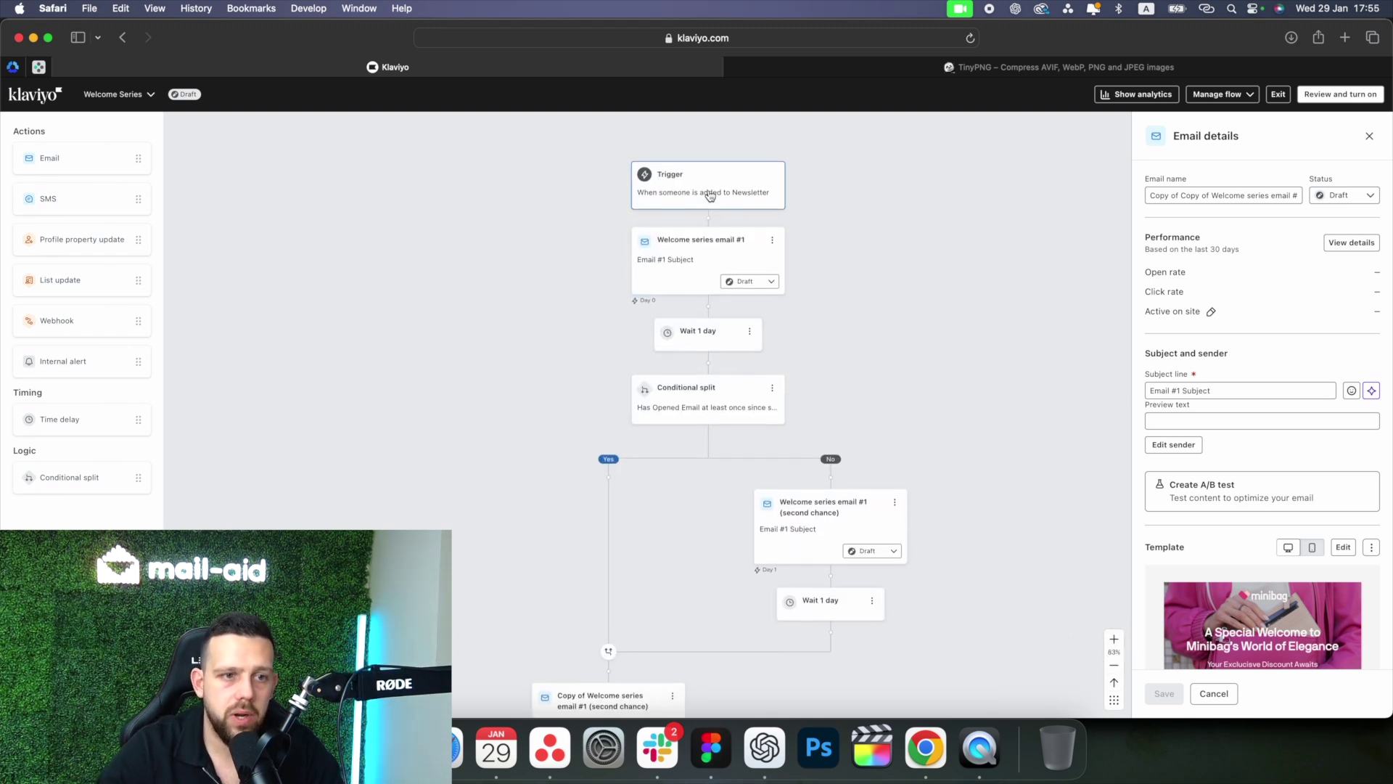
scroll(740, 193, up, 2)
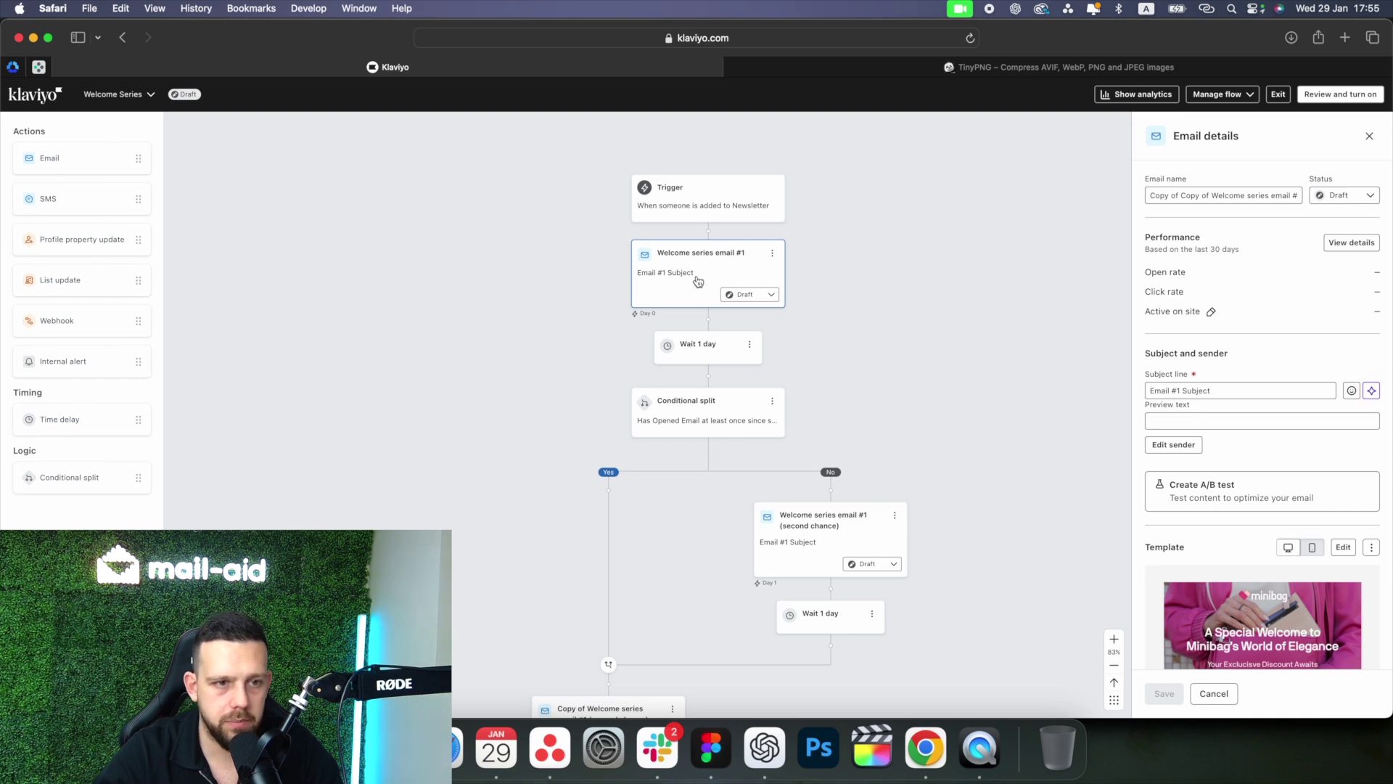
scroll(698, 282, down, 1)
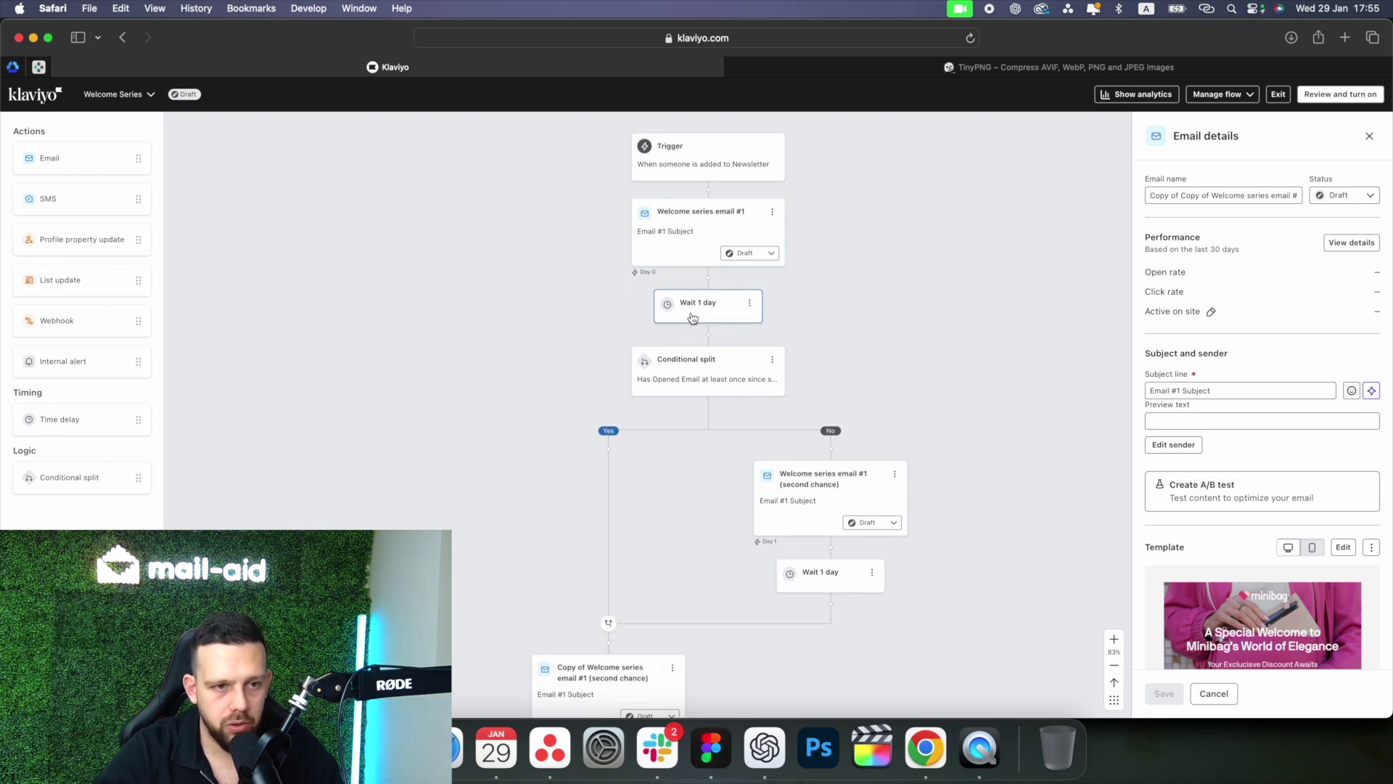
scroll(709, 308, down, 1)
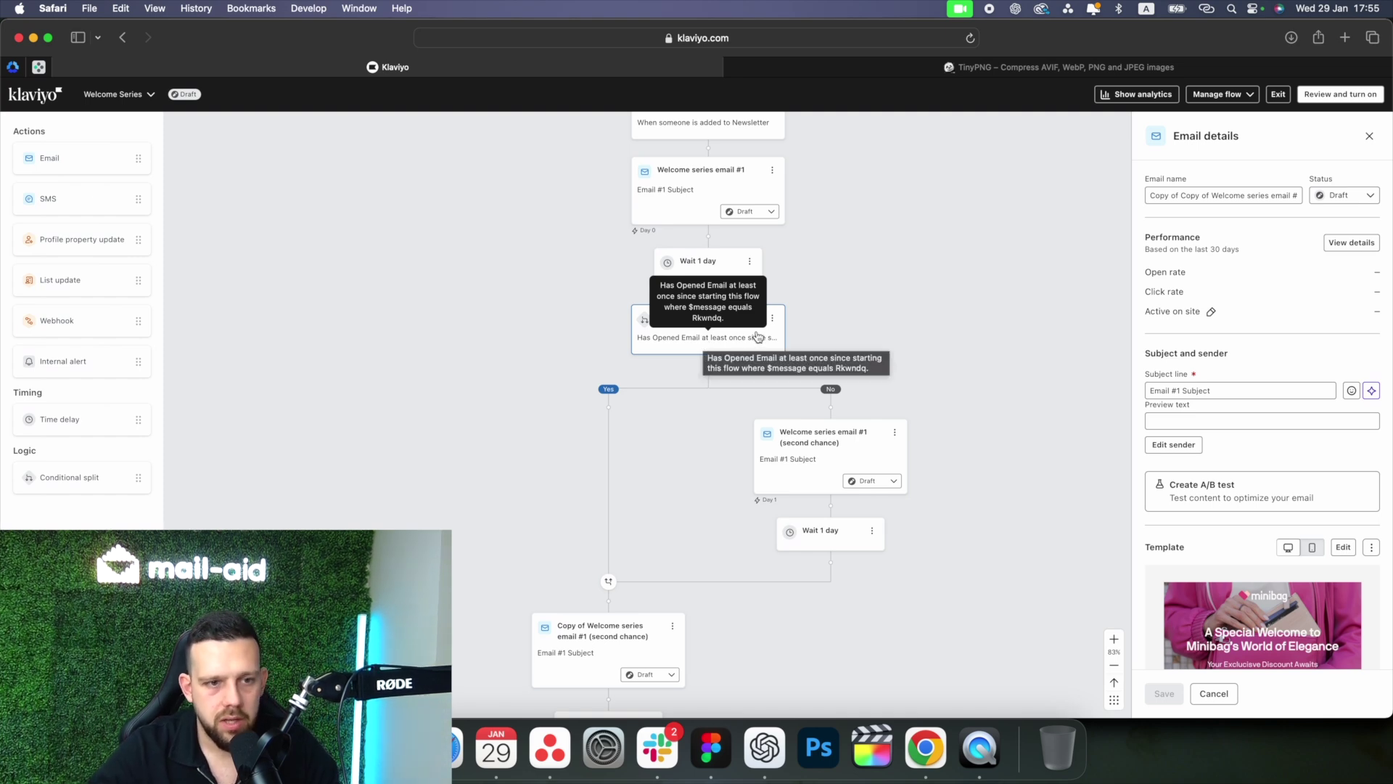
click(707, 337)
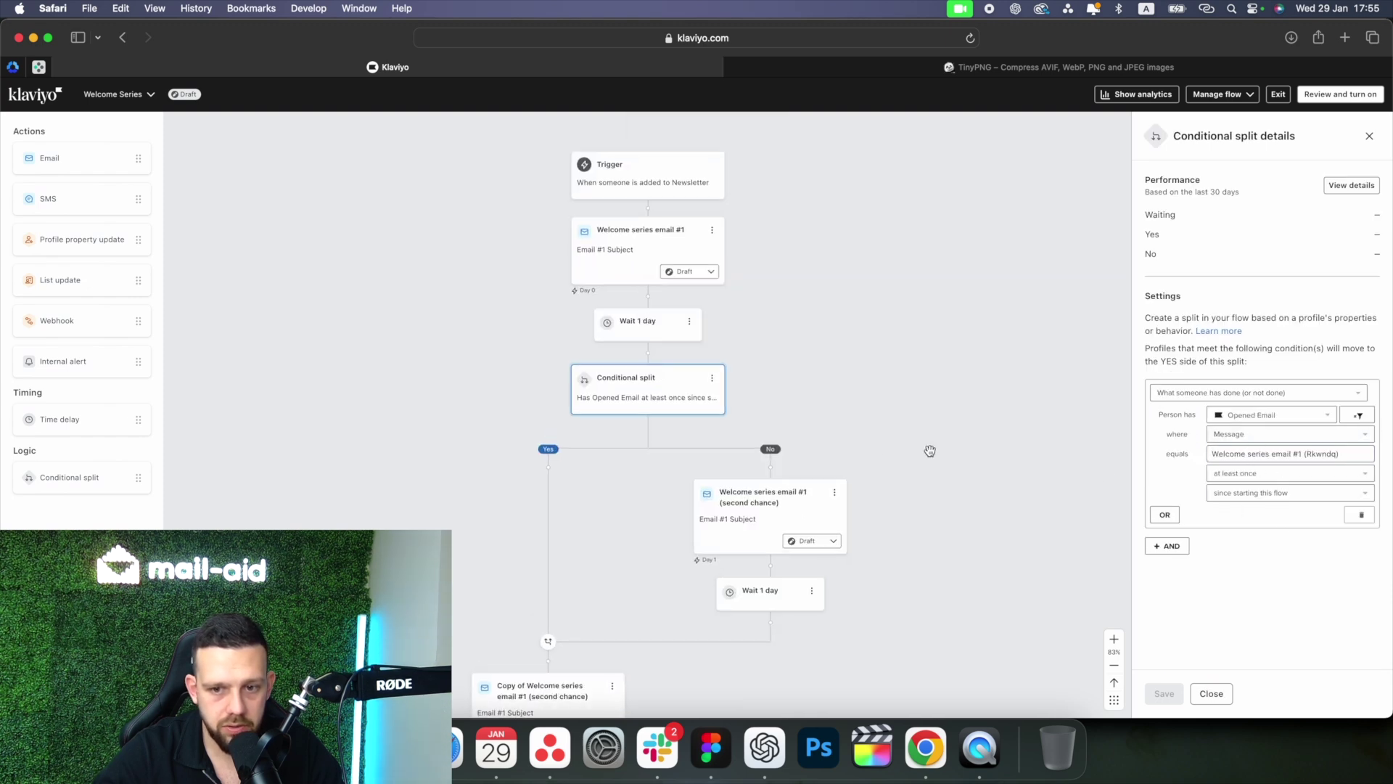
scroll(907, 449, down, 5)
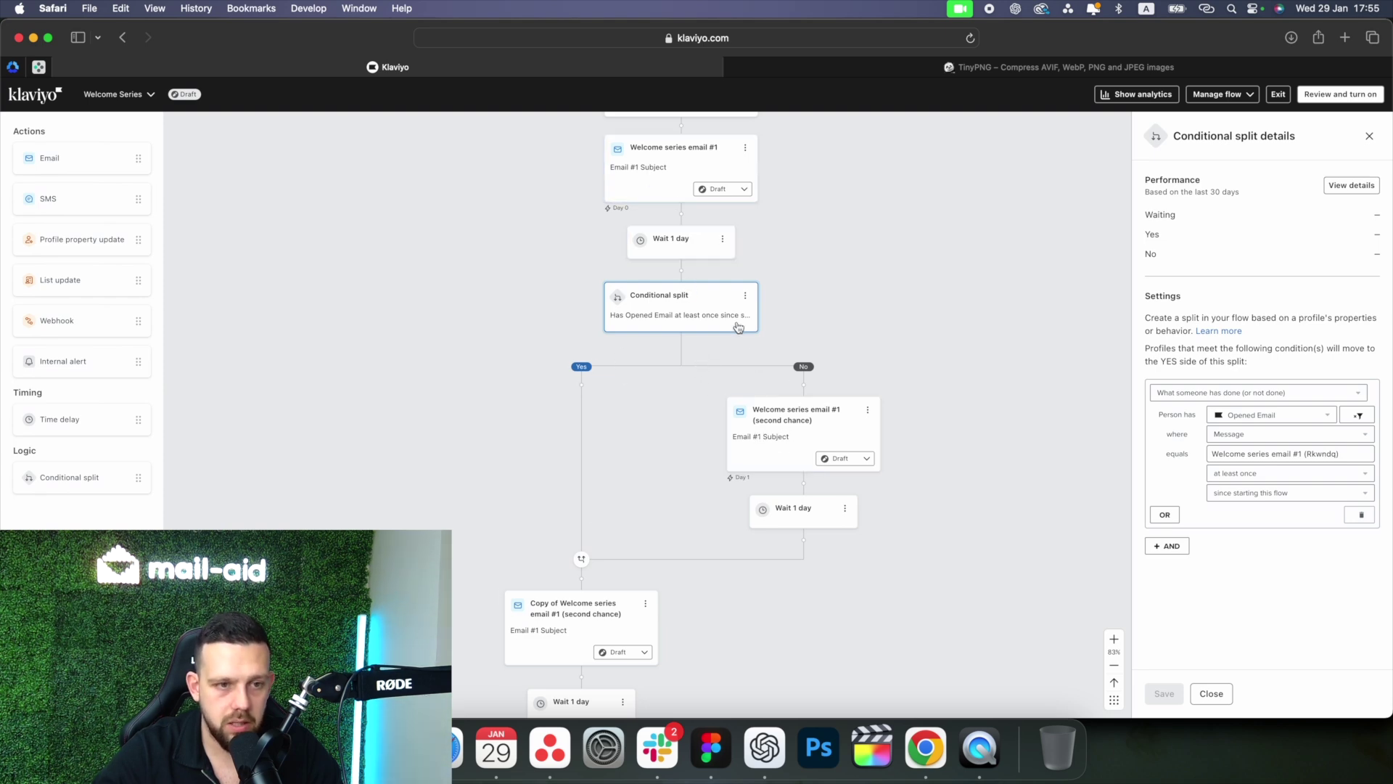
scroll(740, 363, down, 2)
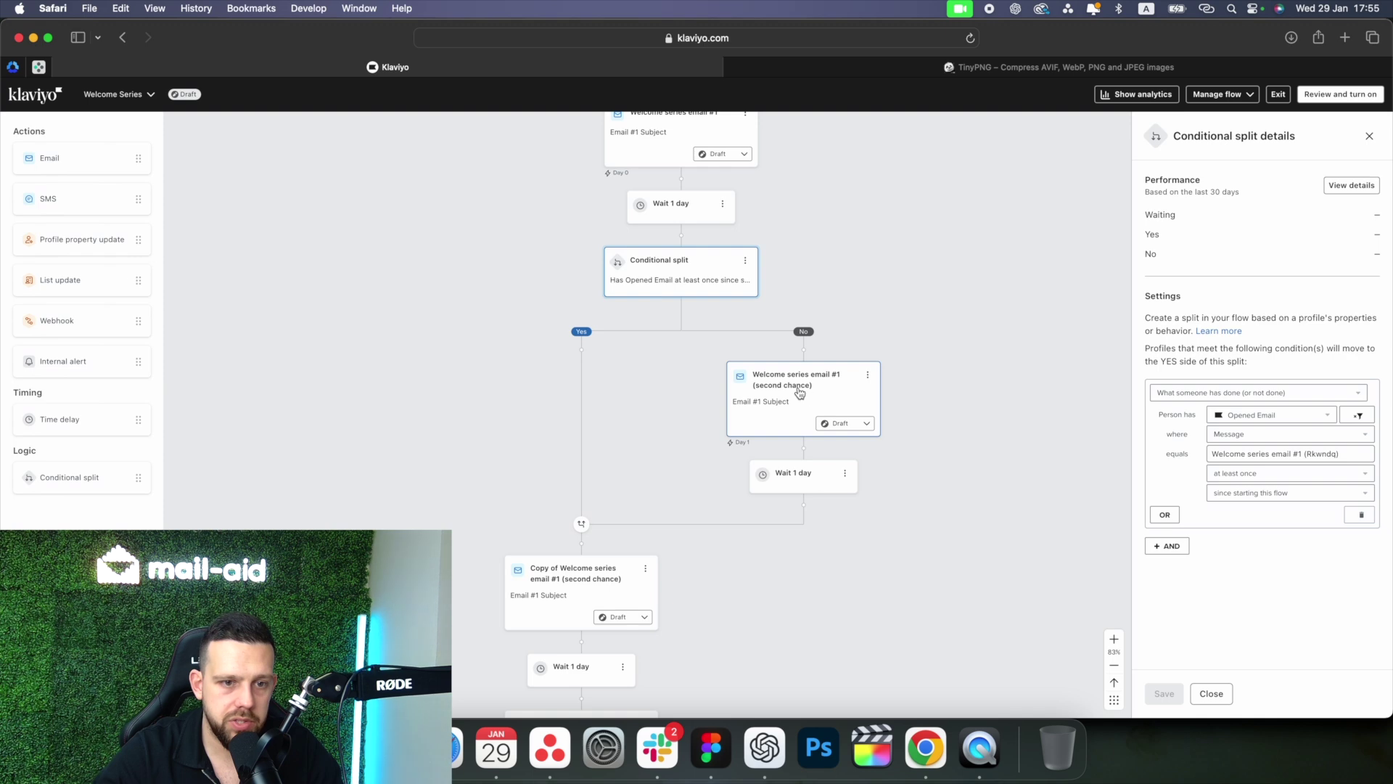
scroll(780, 385, up, 2)
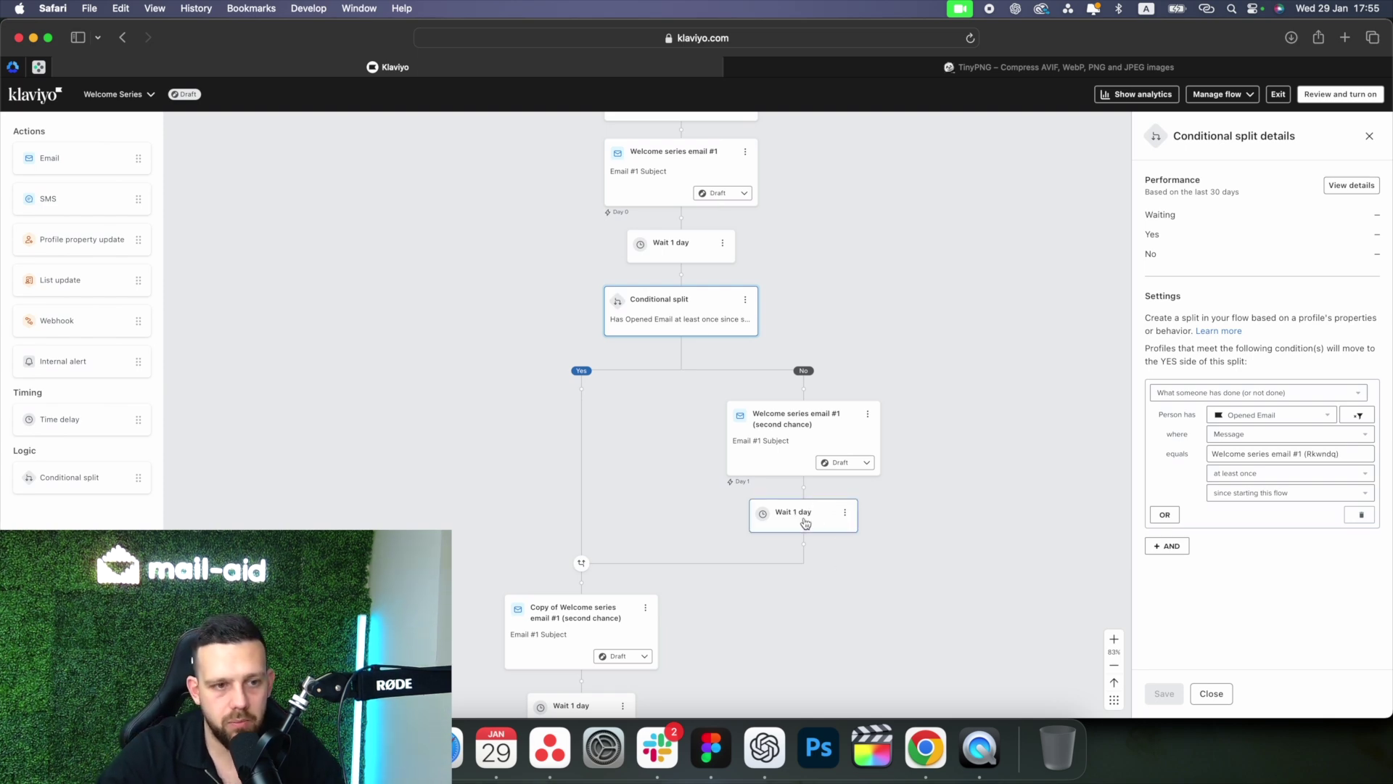
scroll(660, 220, down, 1)
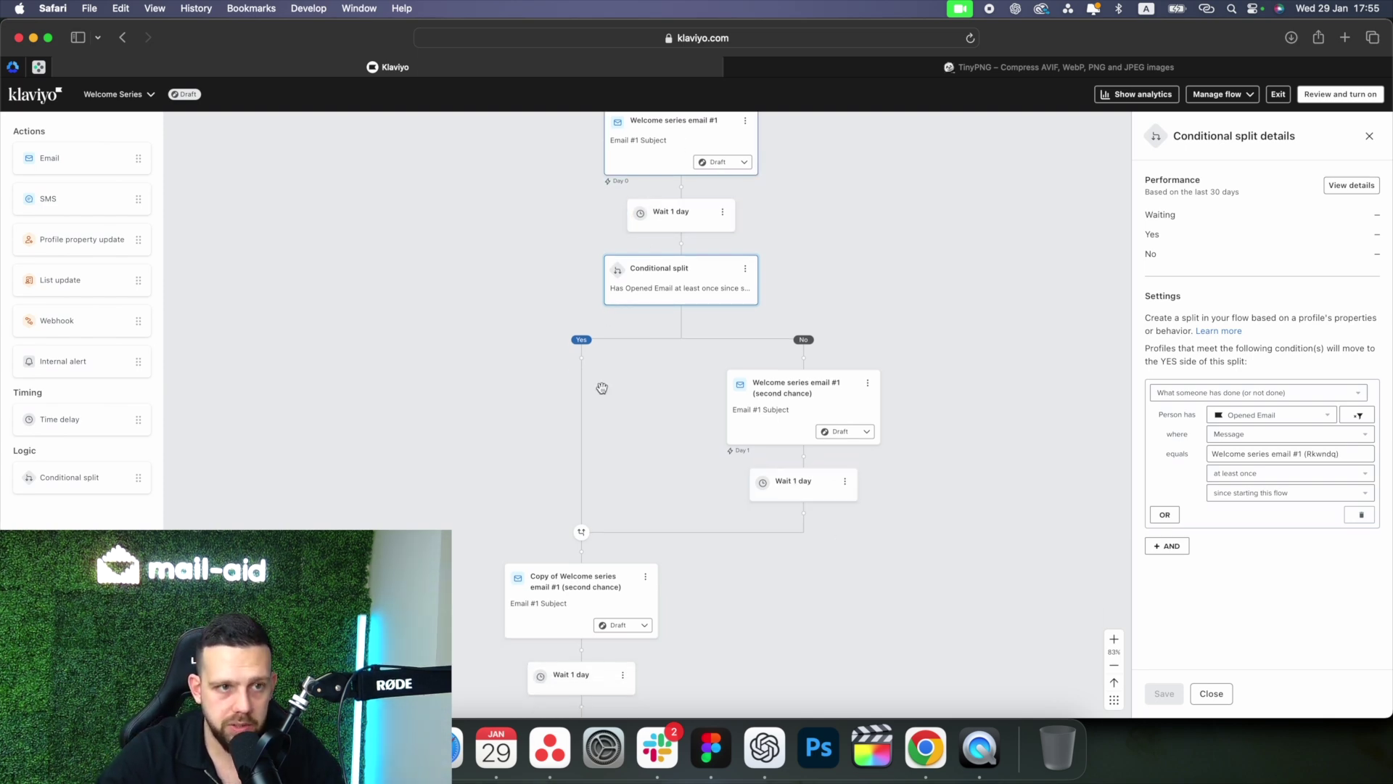
scroll(601, 388, down, 5)
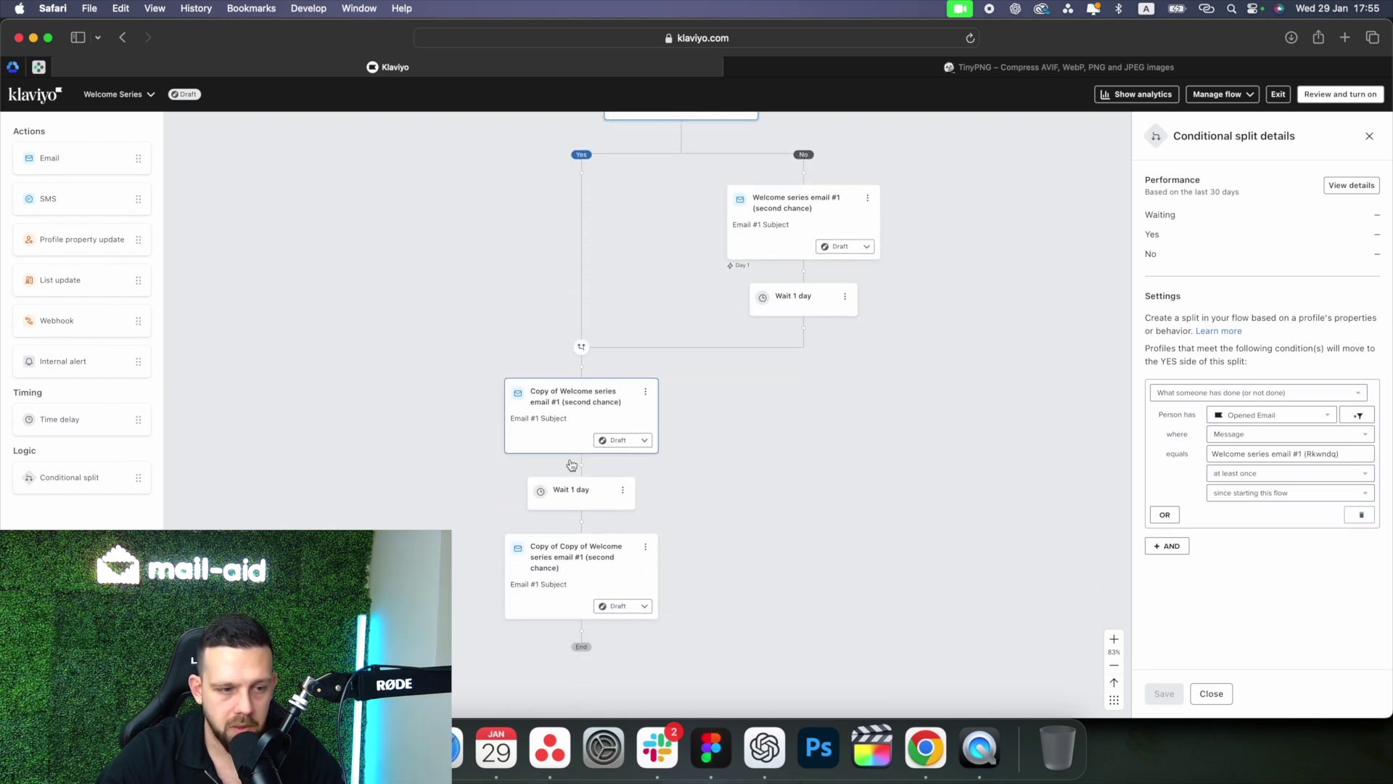
scroll(572, 465, down, 1)
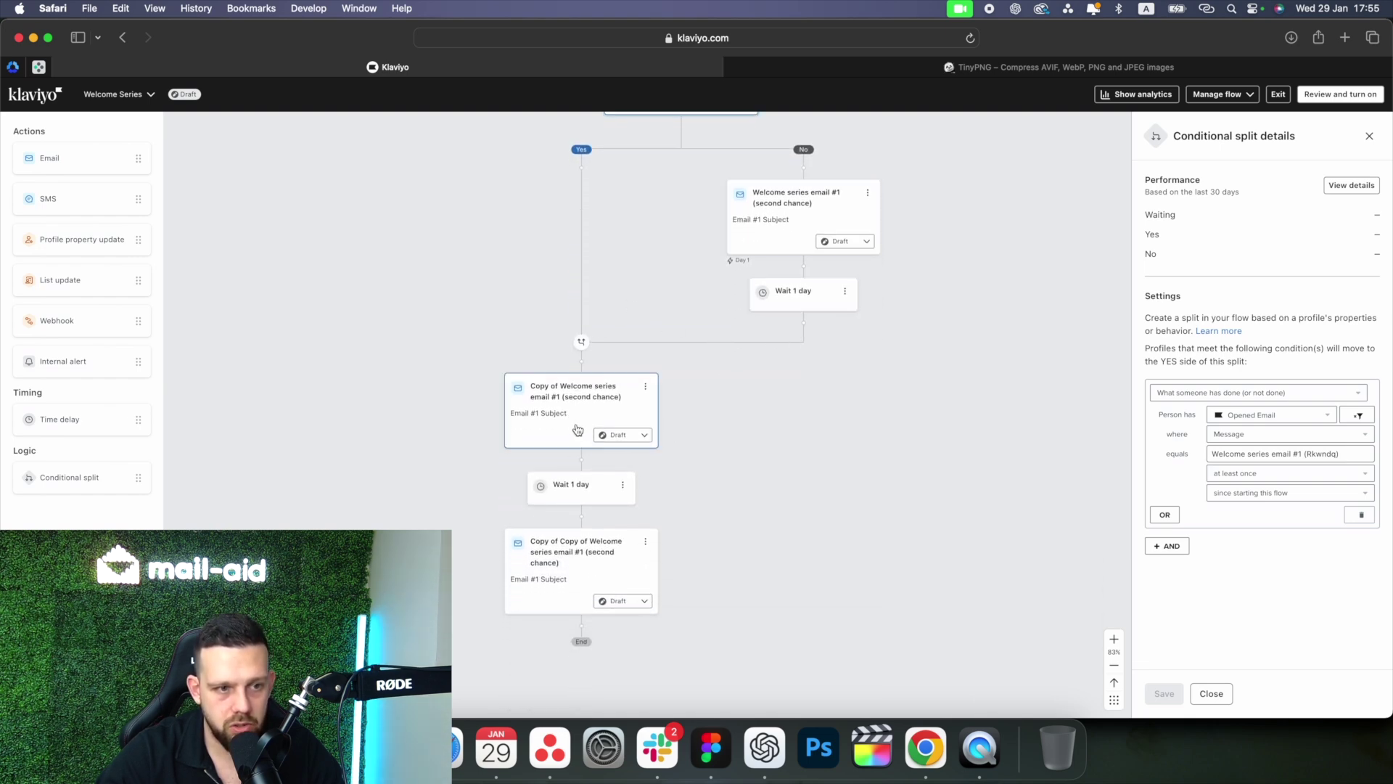
scroll(581, 348, down, 2)
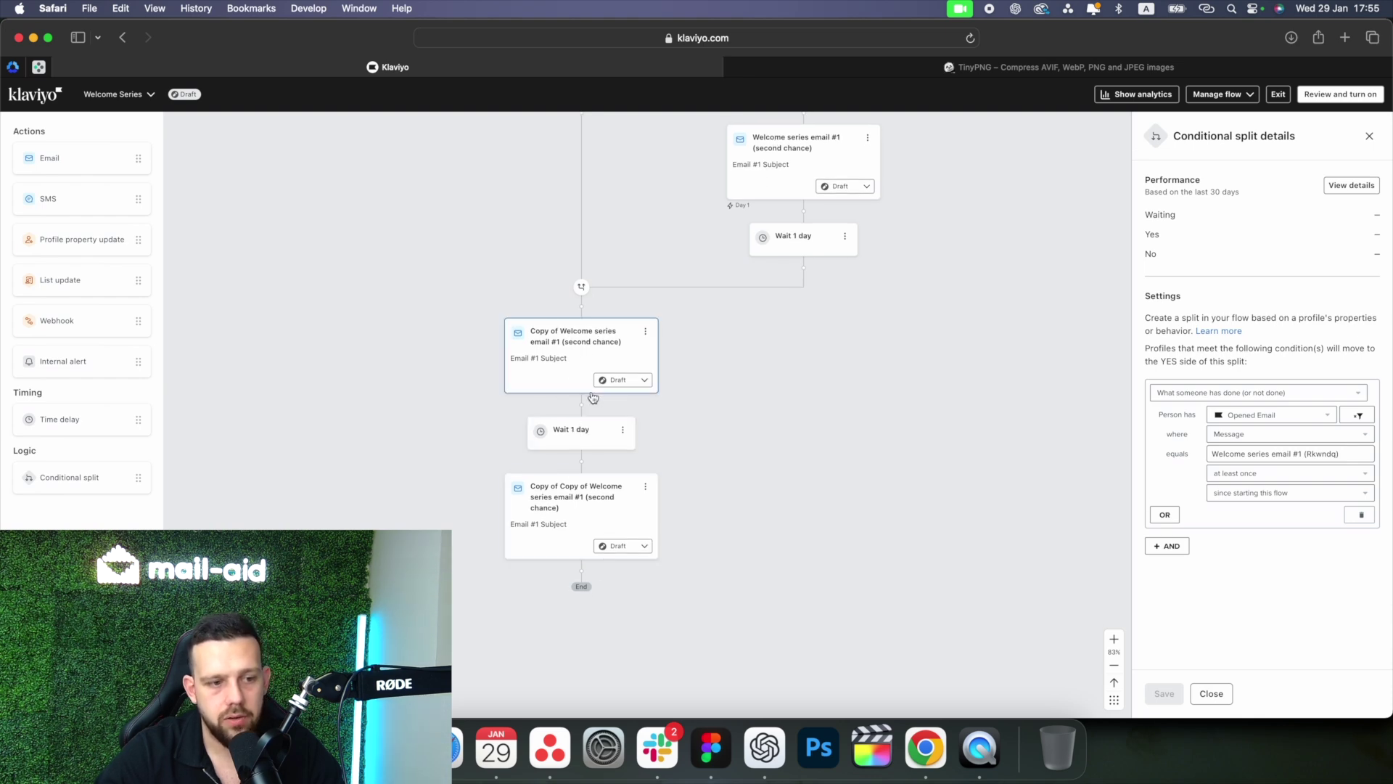
scroll(568, 514, down, 1)
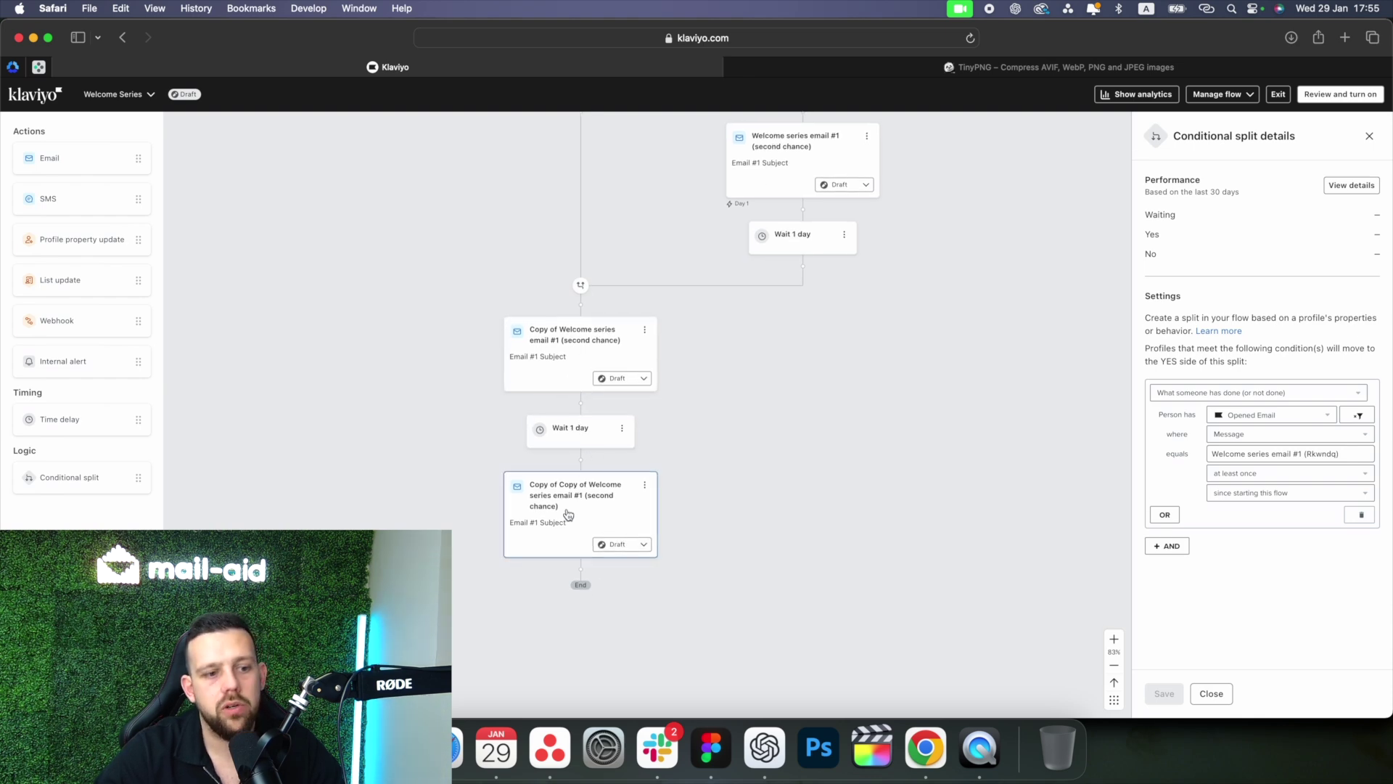
click(568, 514)
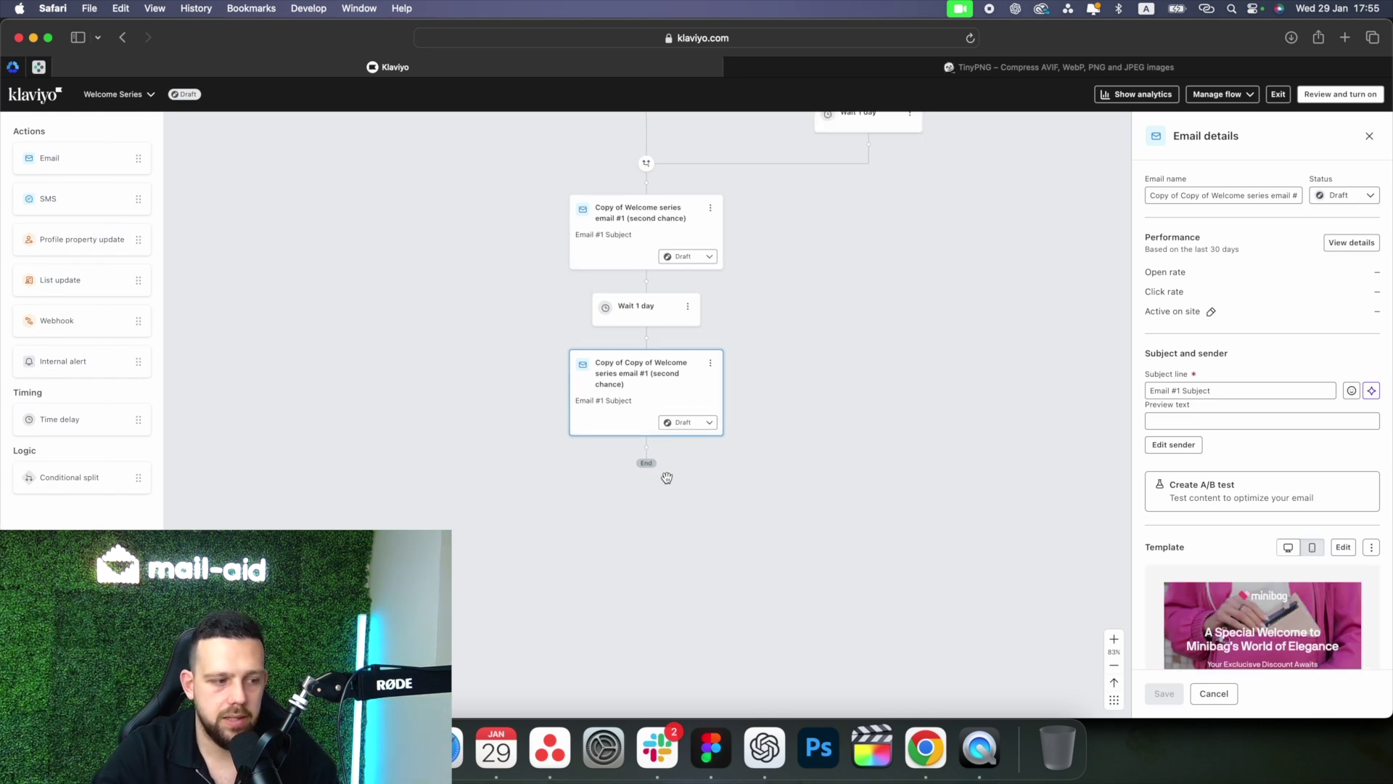